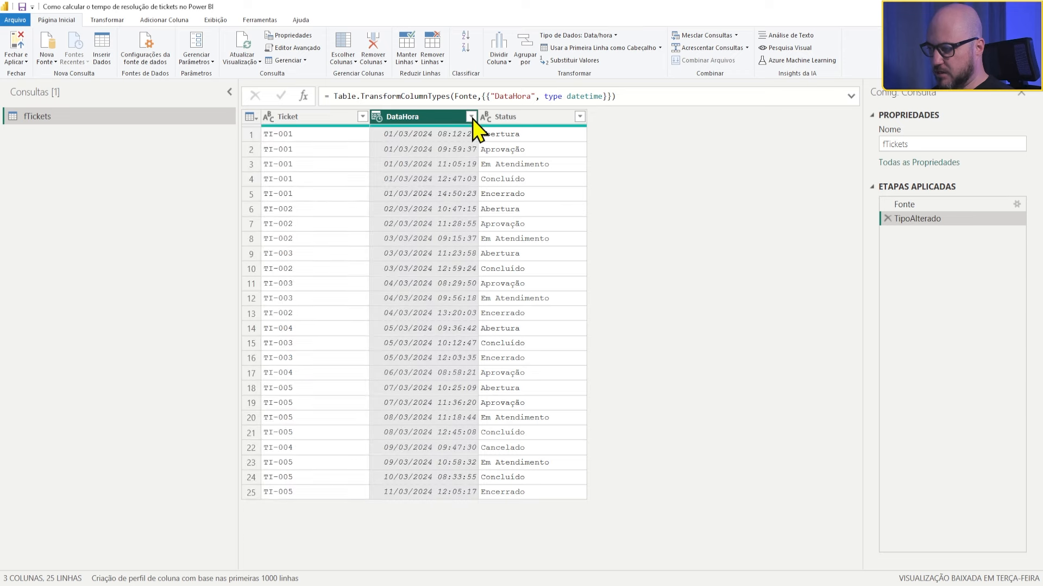
Sort the fTickets query by DataHora in ascending order and rename the resulting applied step as LinhasClassificadas
{"action": "left_click", "coordinate": [472, 118]}
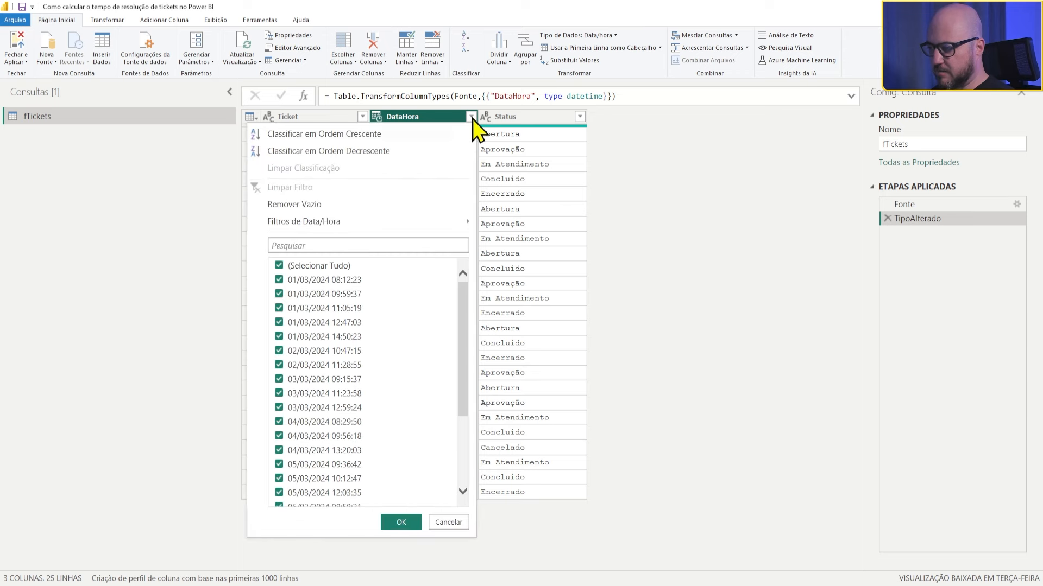
{"action": "left_click", "coordinate": [313, 135]}
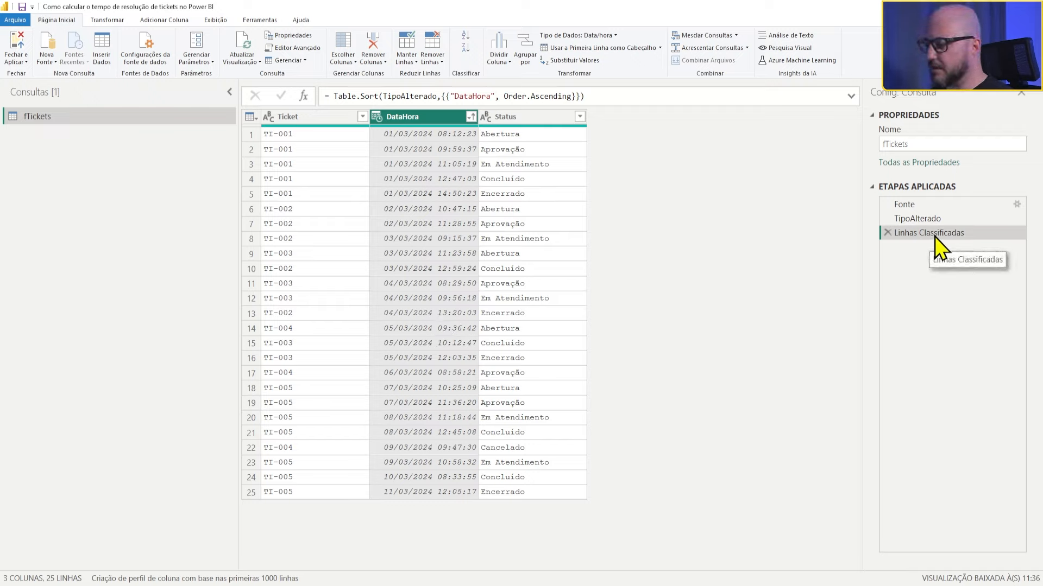
{"action": "right_click", "coordinate": [917, 237]}
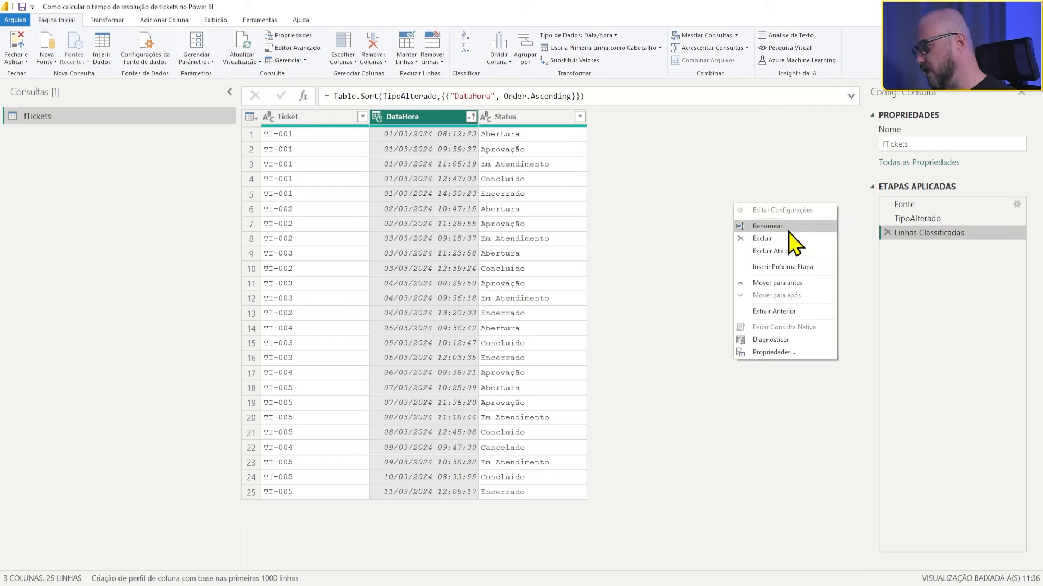
{"action": "left_click", "coordinate": [789, 224]}
{"action": "left_click", "coordinate": [915, 236]}
{"action": "left_click", "coordinate": [923, 235]}
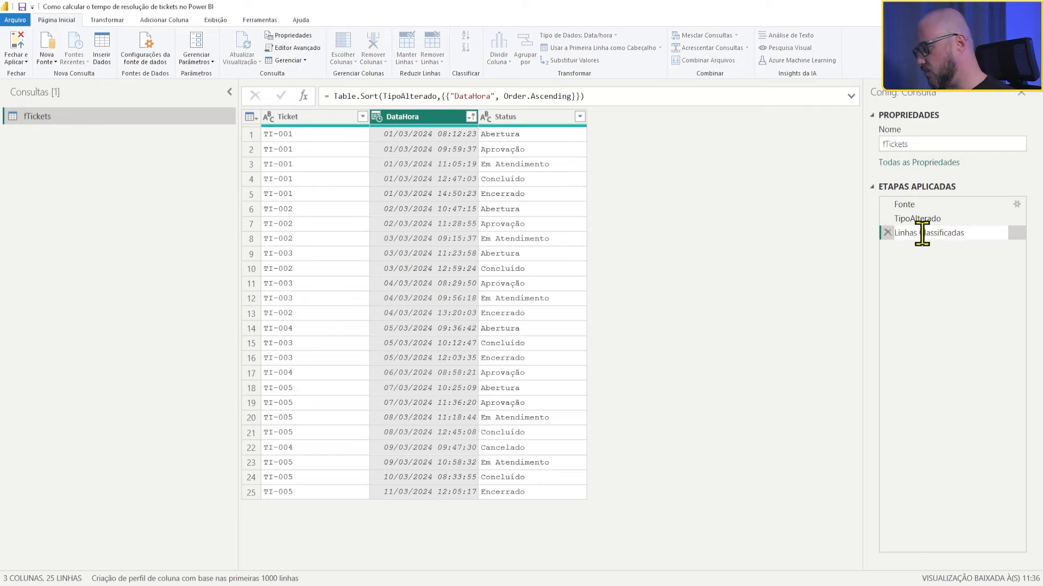
{"action": "key", "text": "BackSpace"}
{"action": "key", "text": "Return"}
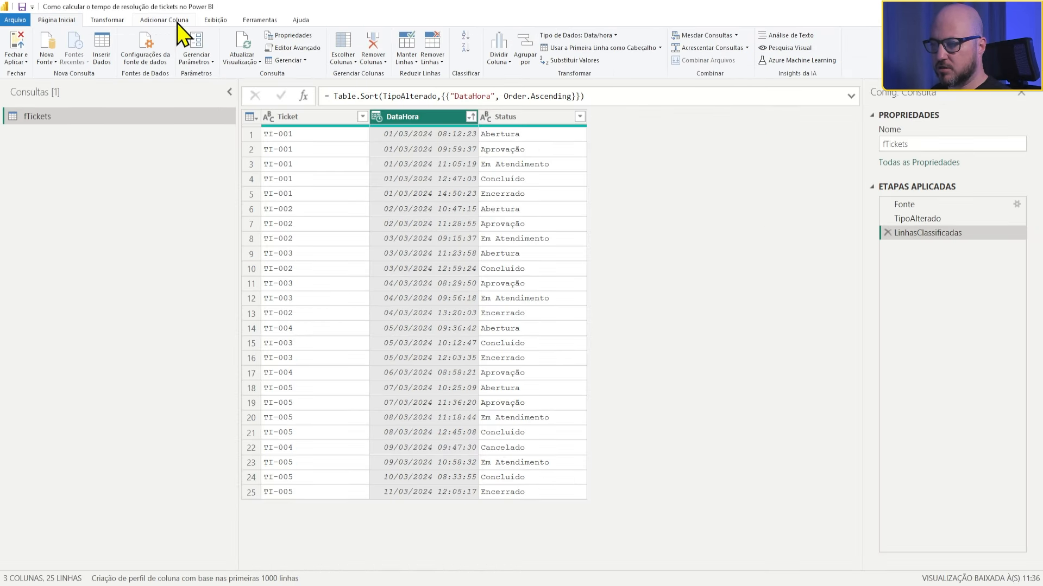
Add an index column starting from 1 to the fTickets query
{"action": "left_click", "coordinate": [186, 35]}
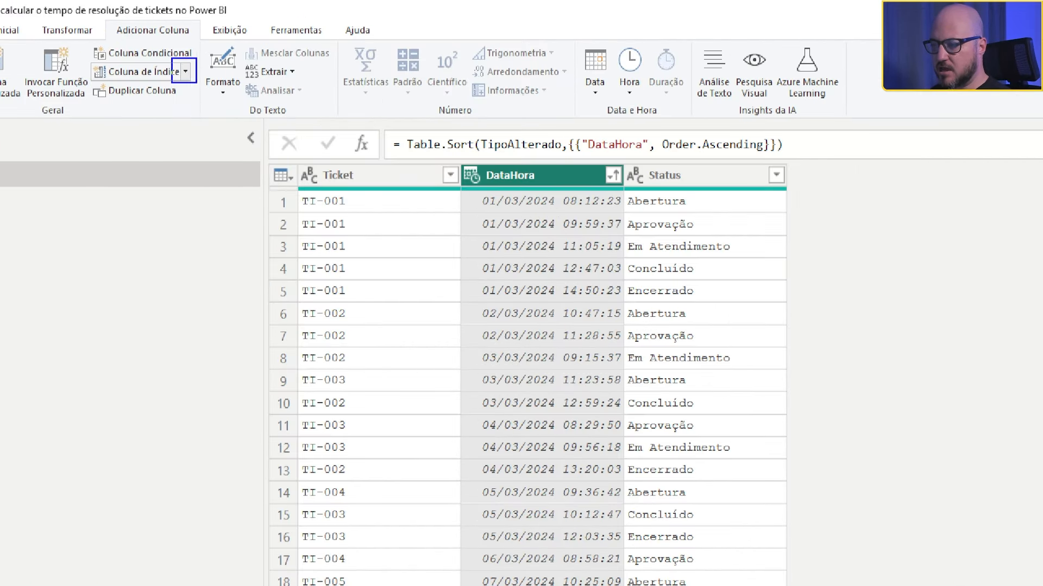
{"action": "left_click_drag", "start_coordinate": [196, 83], "coordinate": [202, 85]}
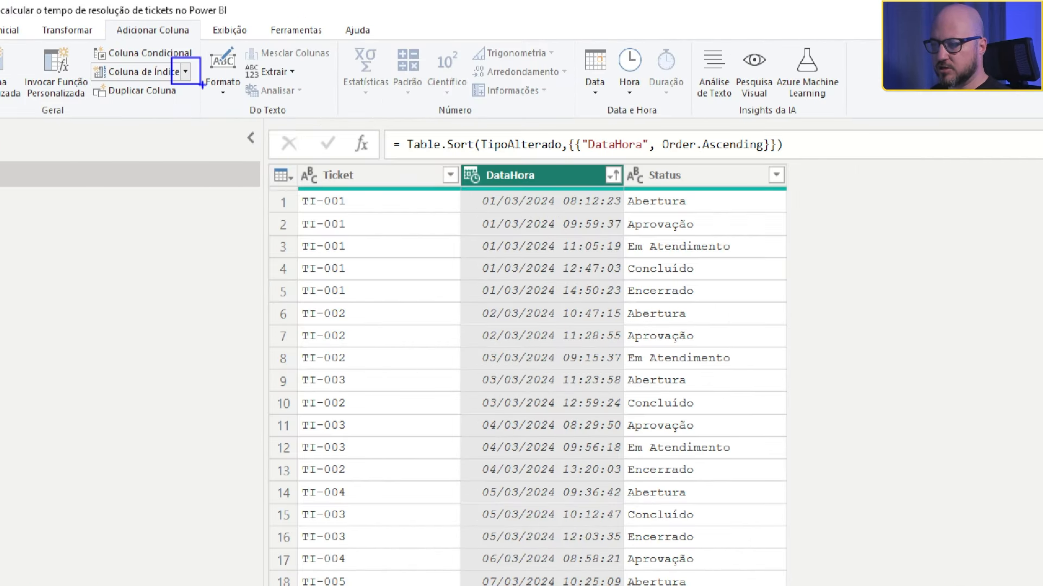
{"action": "key", "text": "Escape"}
{"action": "left_click", "coordinate": [186, 49]}
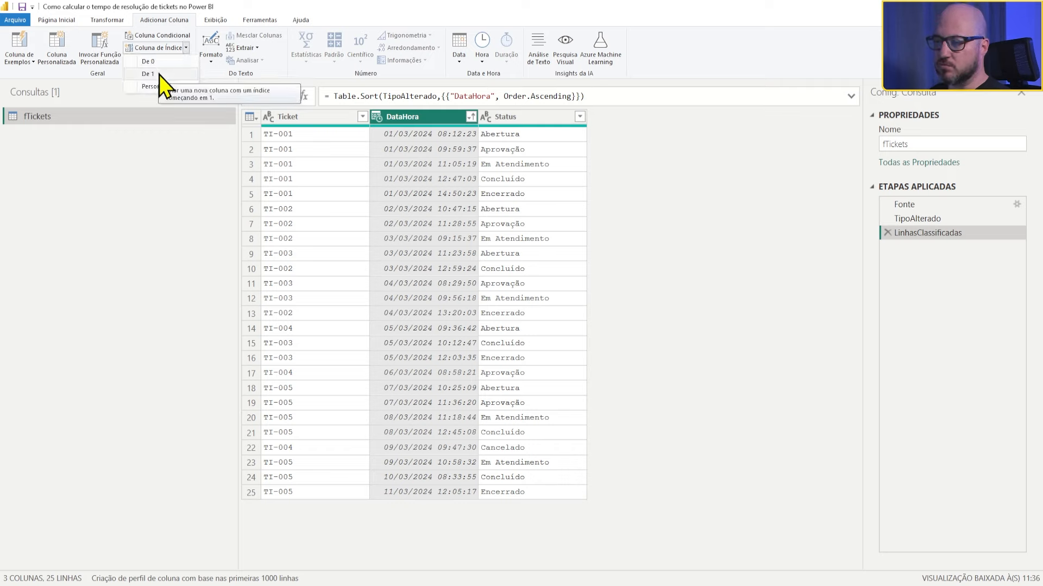
{"action": "left_click", "coordinate": [159, 74]}
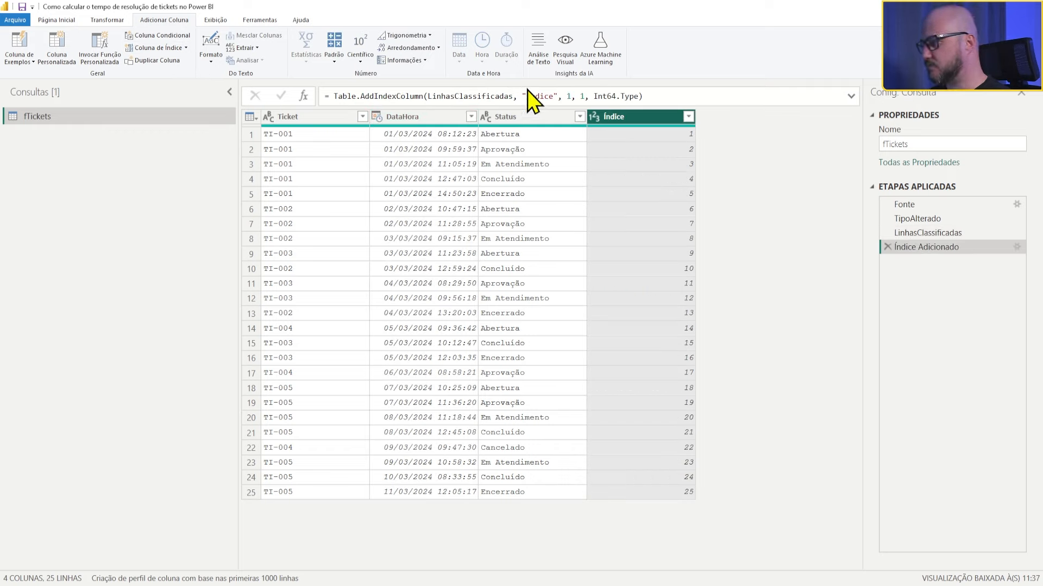
Edit the index step's formula so the new column is named Indice, without the accent
{"action": "left_click", "coordinate": [528, 96]}
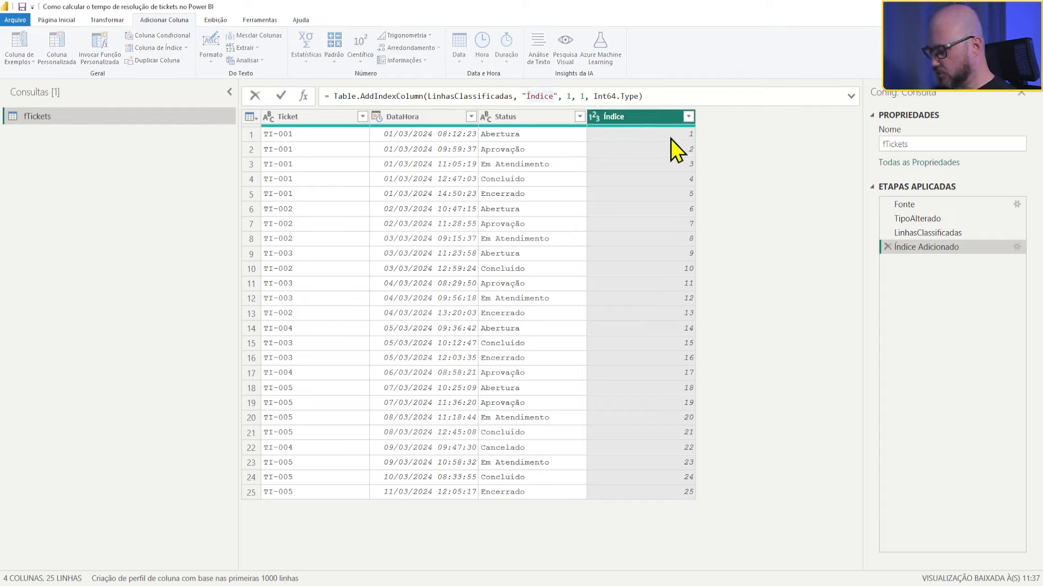
{"action": "key", "text": "BackSpace"}
{"action": "type", "text": "I"}
{"action": "key", "text": "Return"}
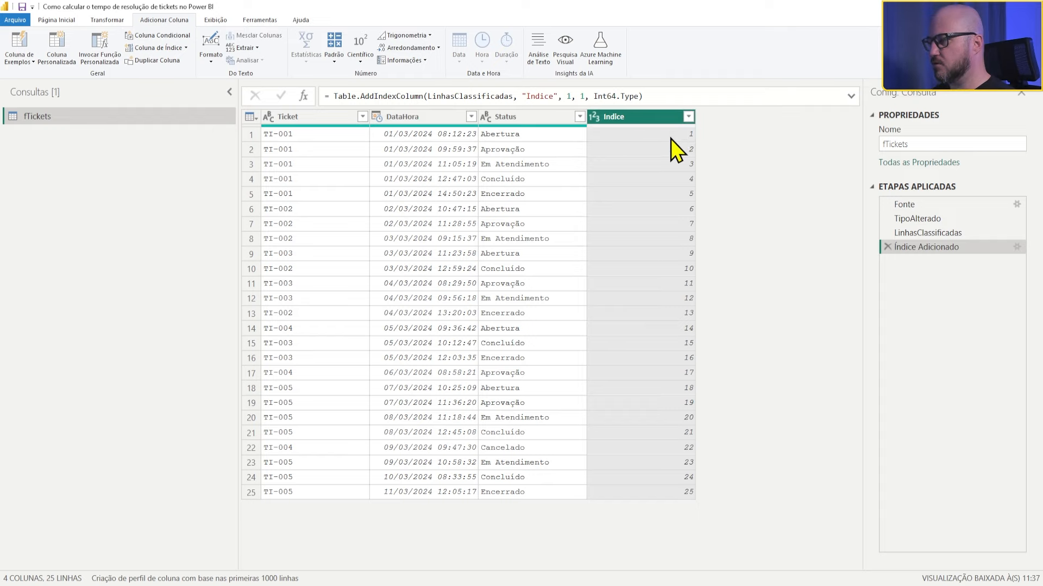
Rename the index column's applied step as IndiceAdicionado, without the accent or space
{"action": "right_click", "coordinate": [933, 251]}
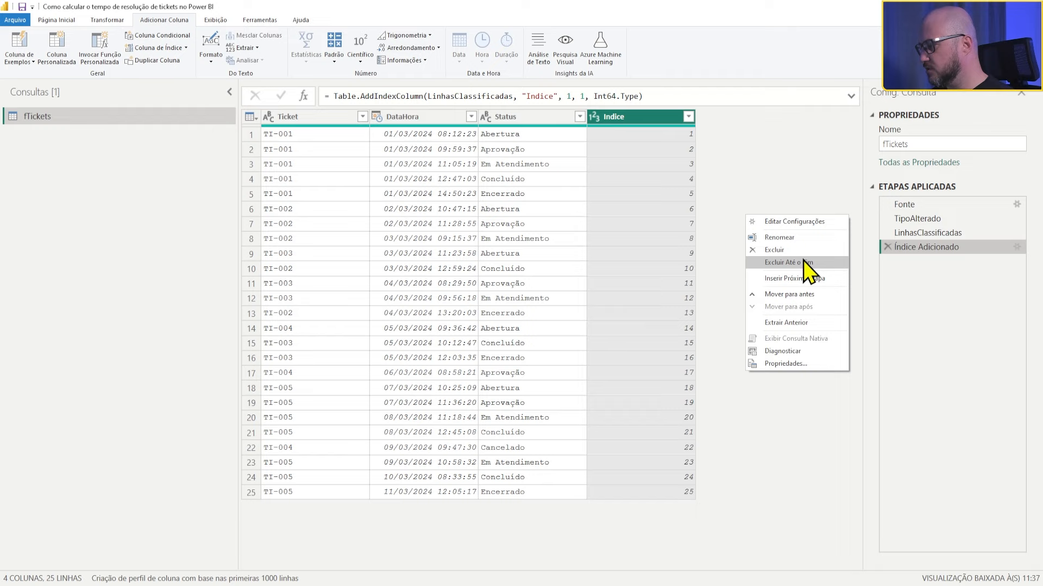
{"action": "left_click", "coordinate": [800, 241]}
{"action": "left_click", "coordinate": [917, 247]}
{"action": "key", "text": "BackSpace"}
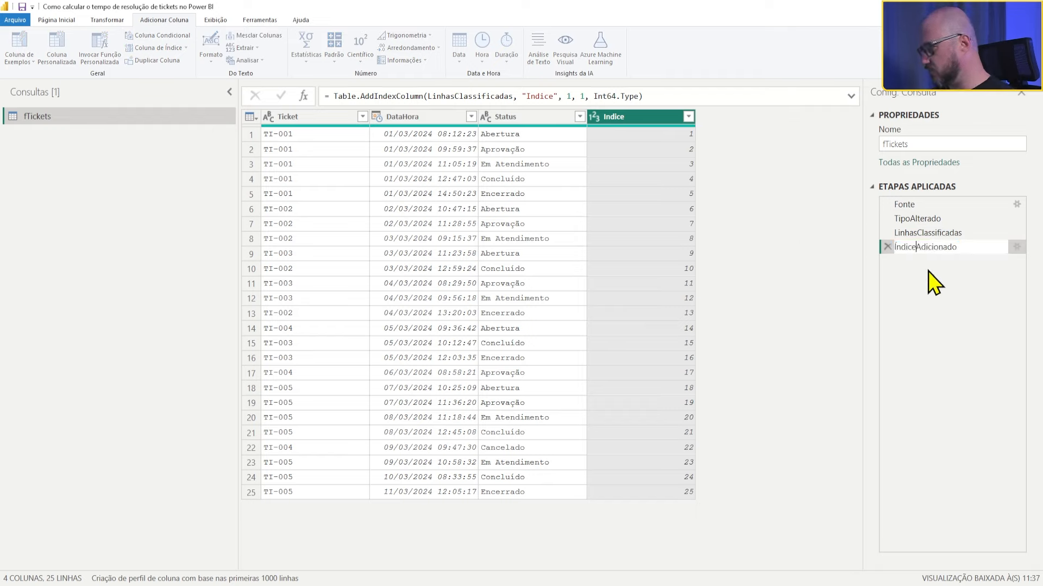
{"action": "left_click", "coordinate": [897, 250]}
{"action": "key", "text": "BackSpace"}
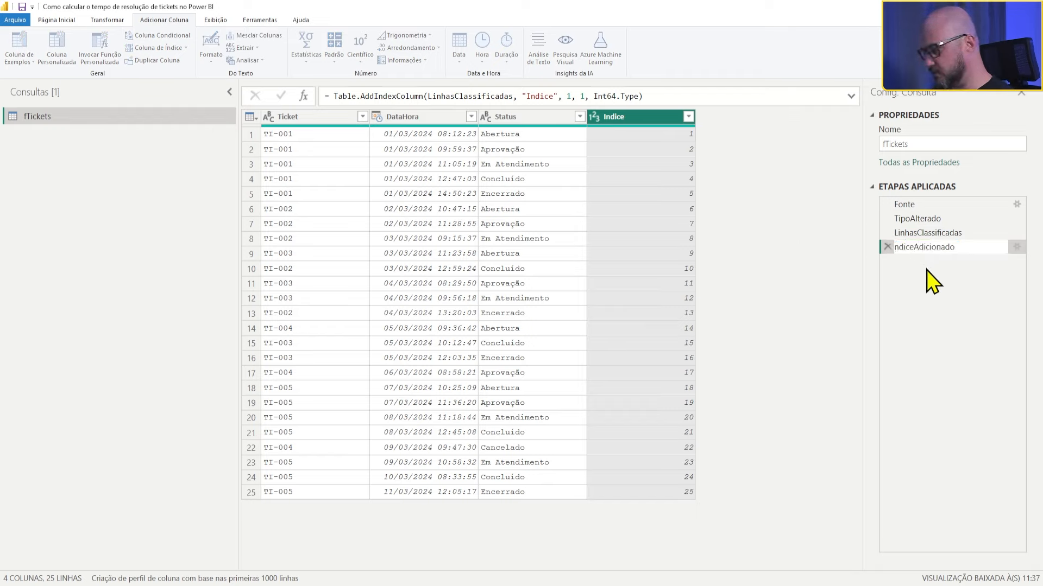
{"action": "type", "text": "I"}
{"action": "key", "text": "Return"}
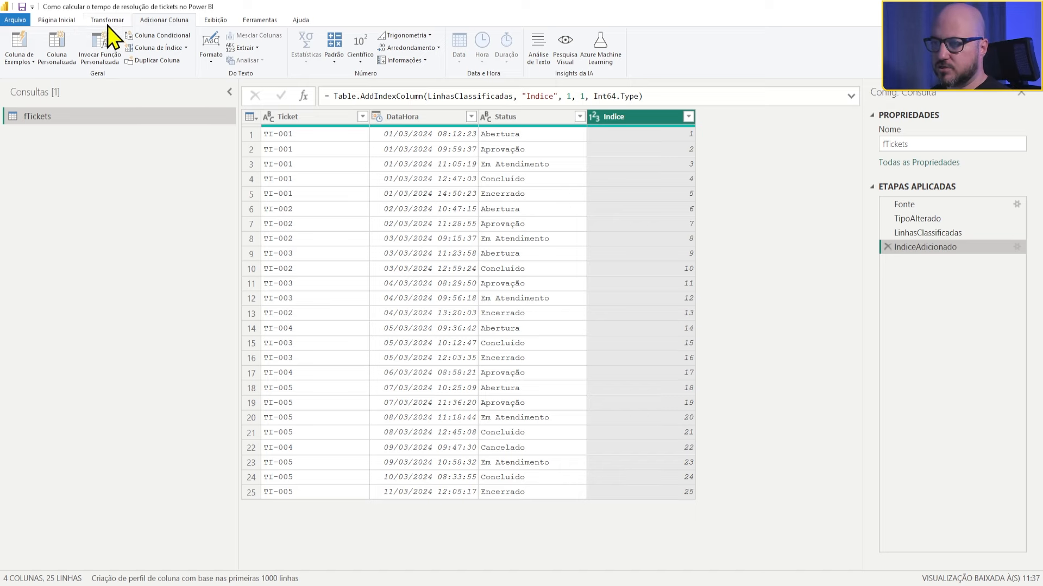
Close and apply the query changes, check the fTickets table in the model view and return to the report
{"action": "left_click", "coordinate": [61, 21]}
{"action": "left_click", "coordinate": [24, 61]}
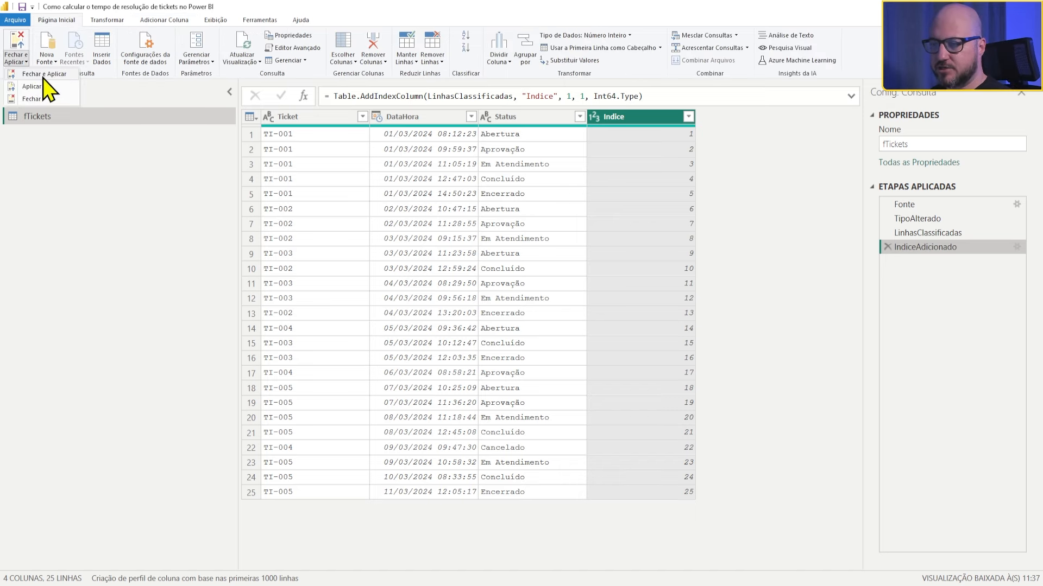
{"action": "left_click", "coordinate": [43, 78]}
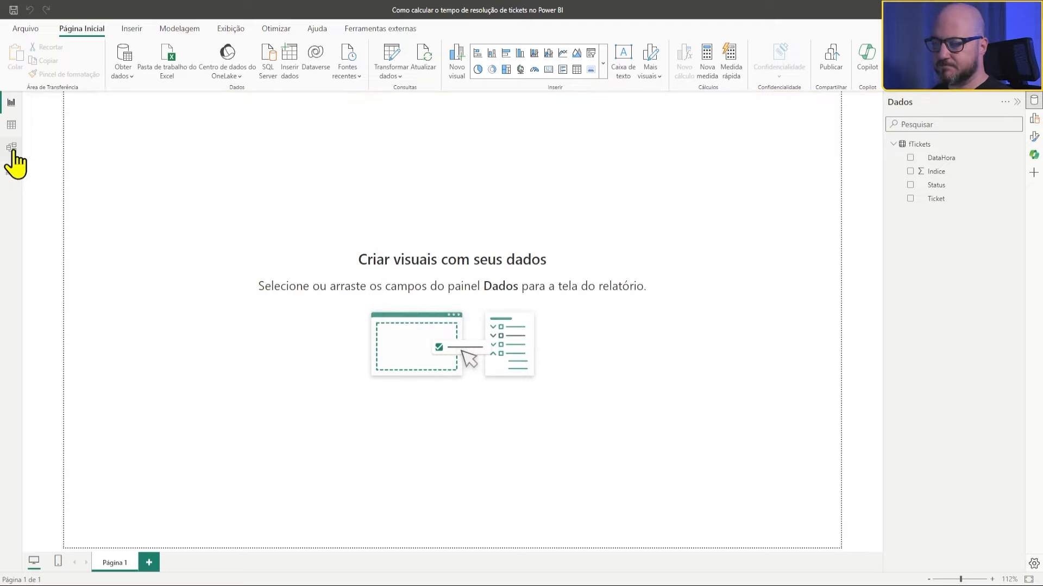
{"action": "left_click", "coordinate": [11, 148]}
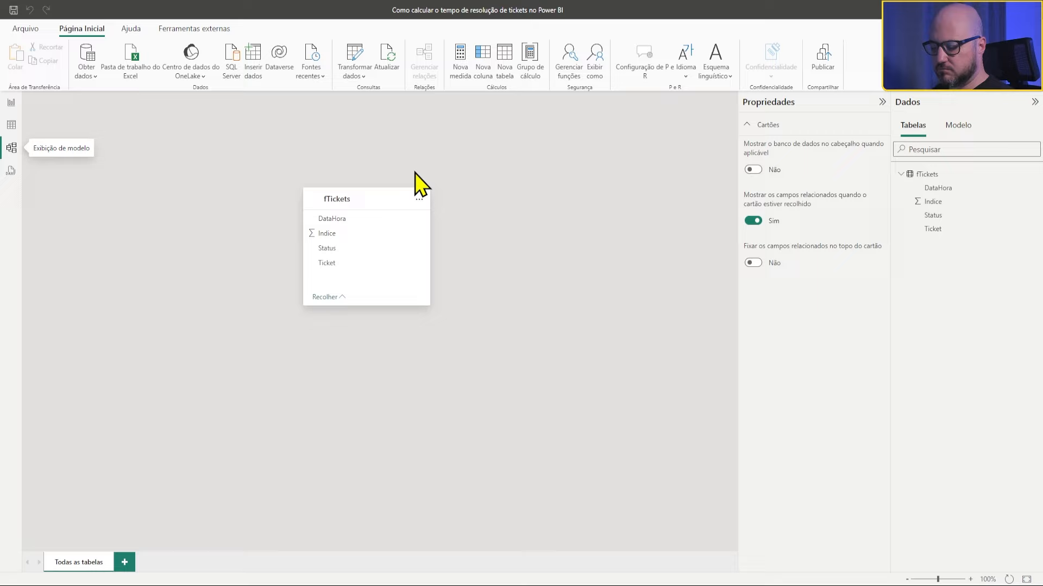
{"action": "left_click", "coordinate": [11, 103]}
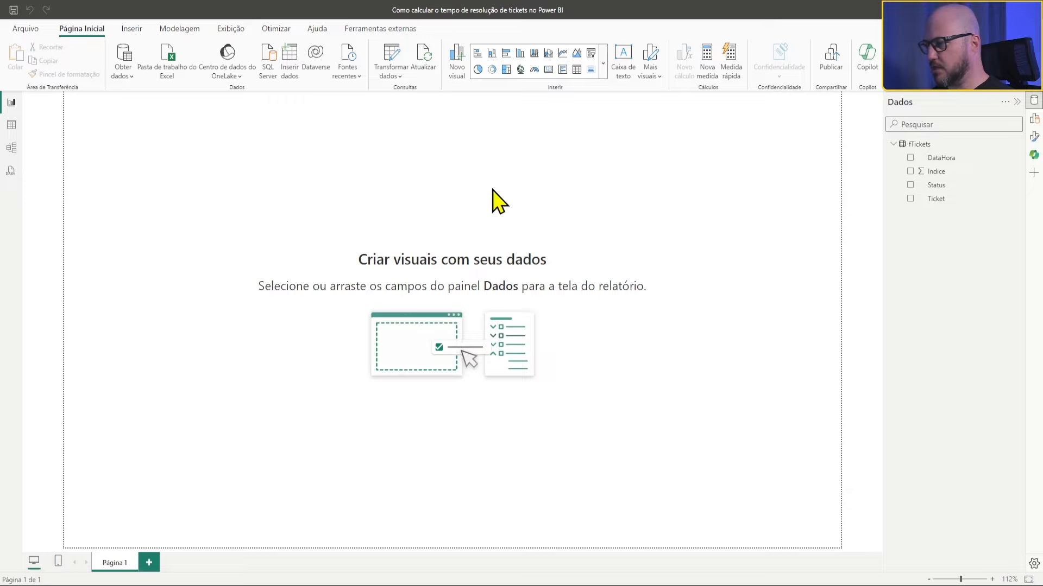
Insert a table visual, enlarge it across the middle of the report page and add the Ticket field
{"action": "left_click", "coordinate": [576, 69]}
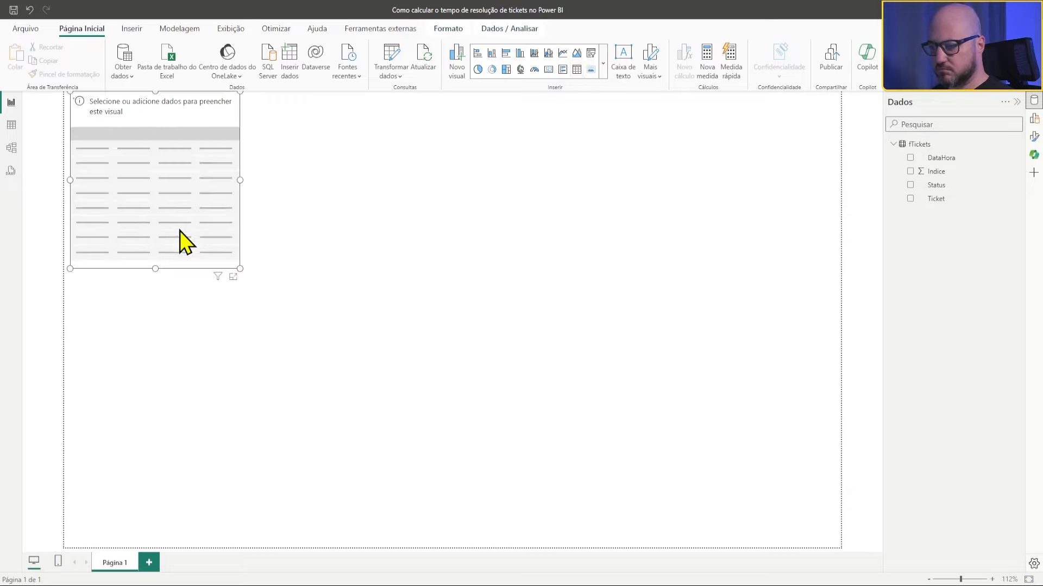
{"action": "left_click_drag", "start_coordinate": [182, 240], "coordinate": [340, 288]}
{"action": "left_click_drag", "start_coordinate": [424, 325], "coordinate": [739, 466]}
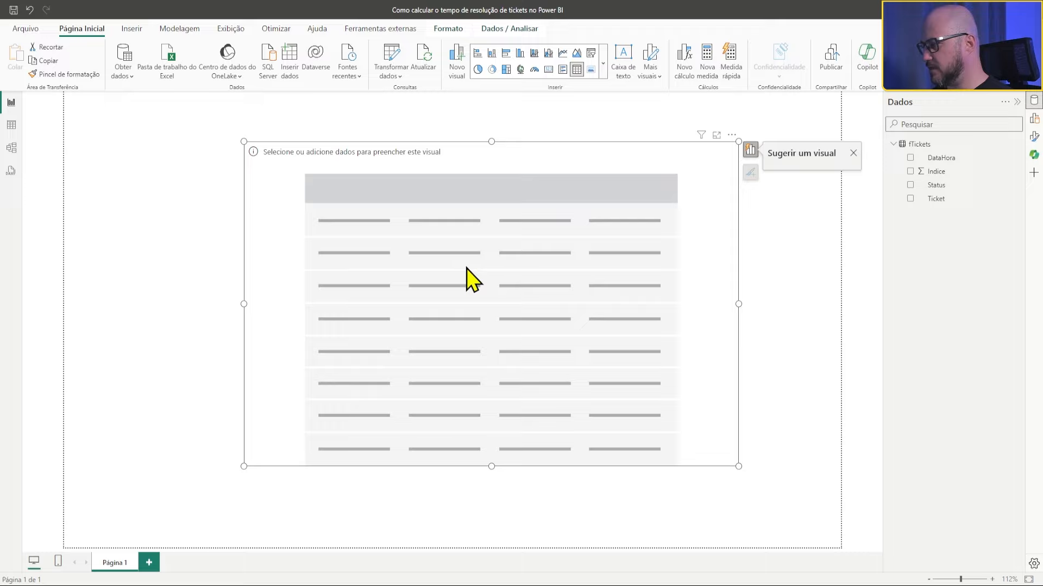
{"action": "left_click", "coordinate": [910, 199]}
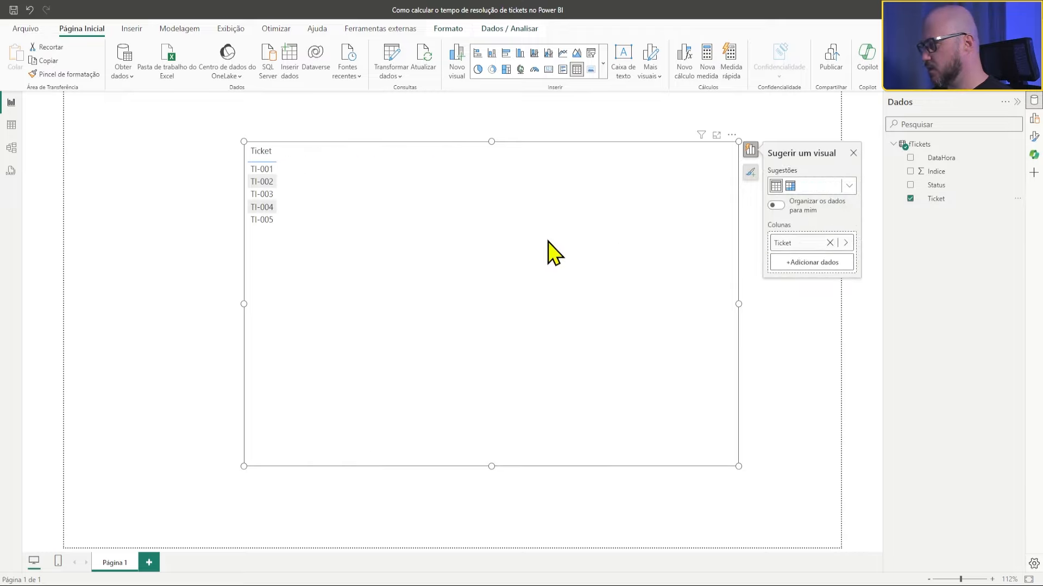
Add Indice to the table visual with its summary set to Não resumir, followed by the Status field
{"action": "left_click", "coordinate": [911, 172]}
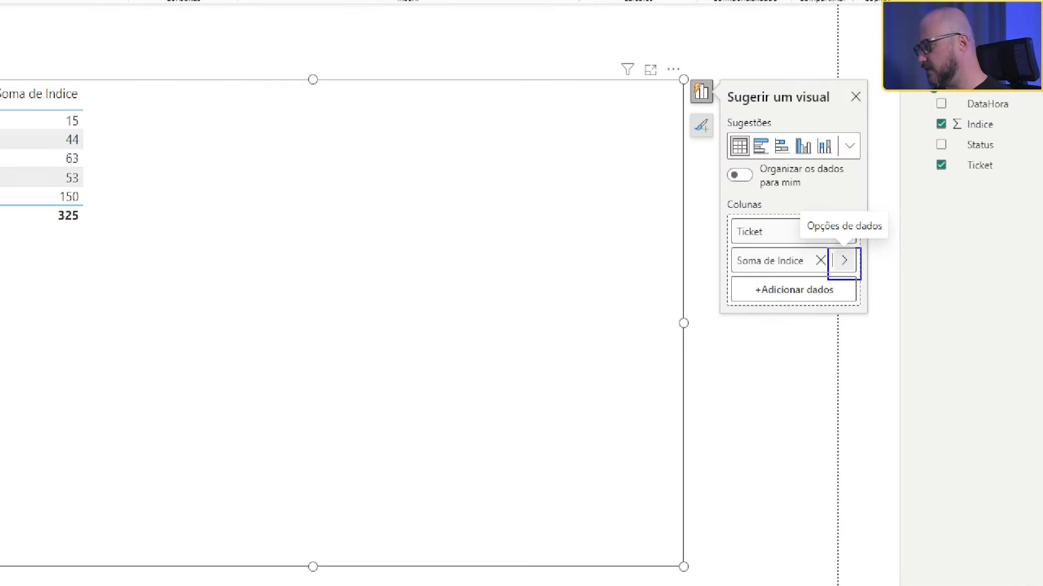
{"action": "left_click_drag", "start_coordinate": [860, 280], "coordinate": [862, 281]}
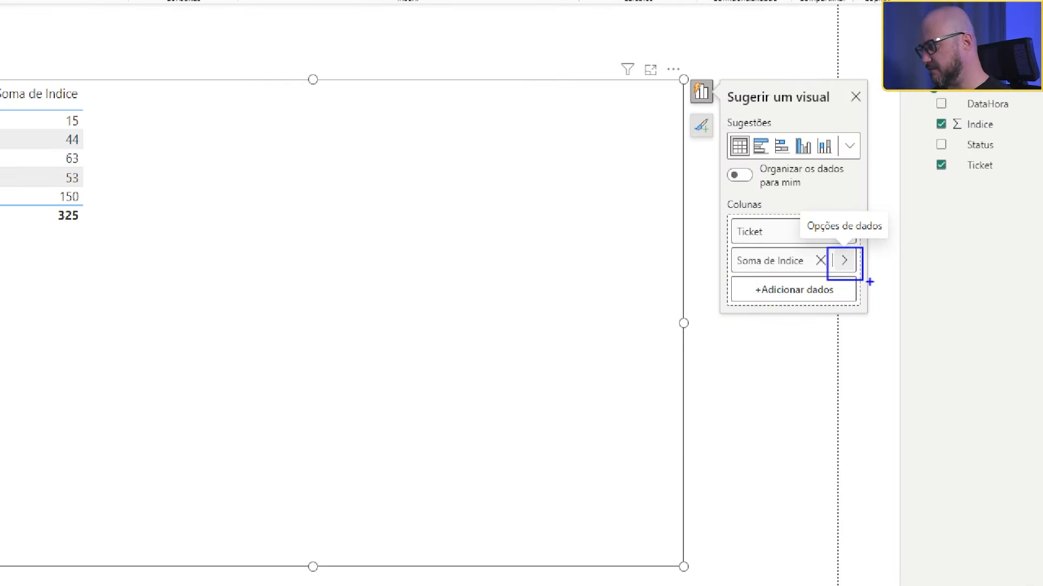
{"action": "left_click", "coordinate": [844, 261]}
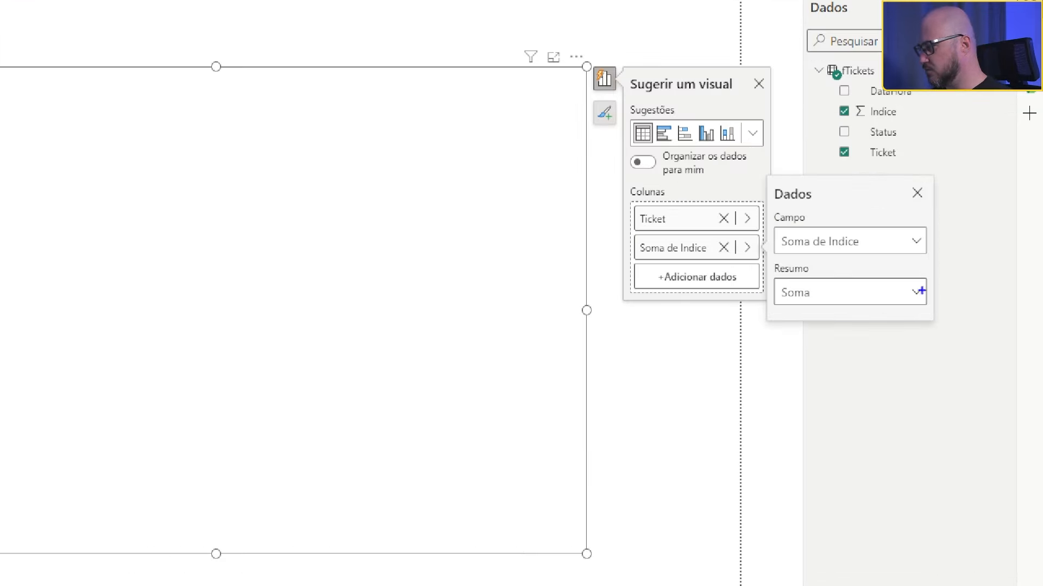
{"action": "left_click", "coordinate": [917, 292]}
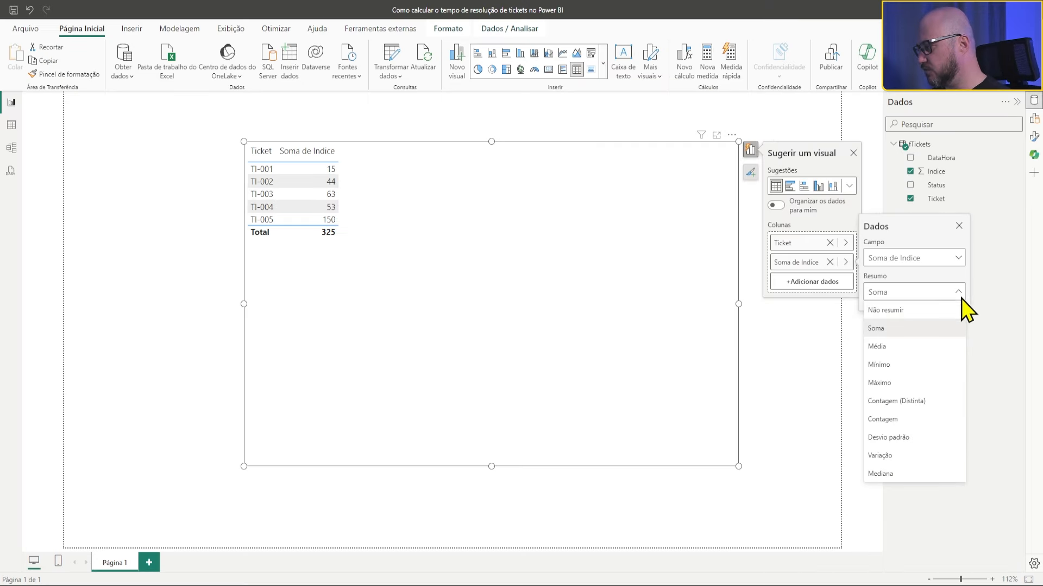
{"action": "left_click", "coordinate": [900, 313]}
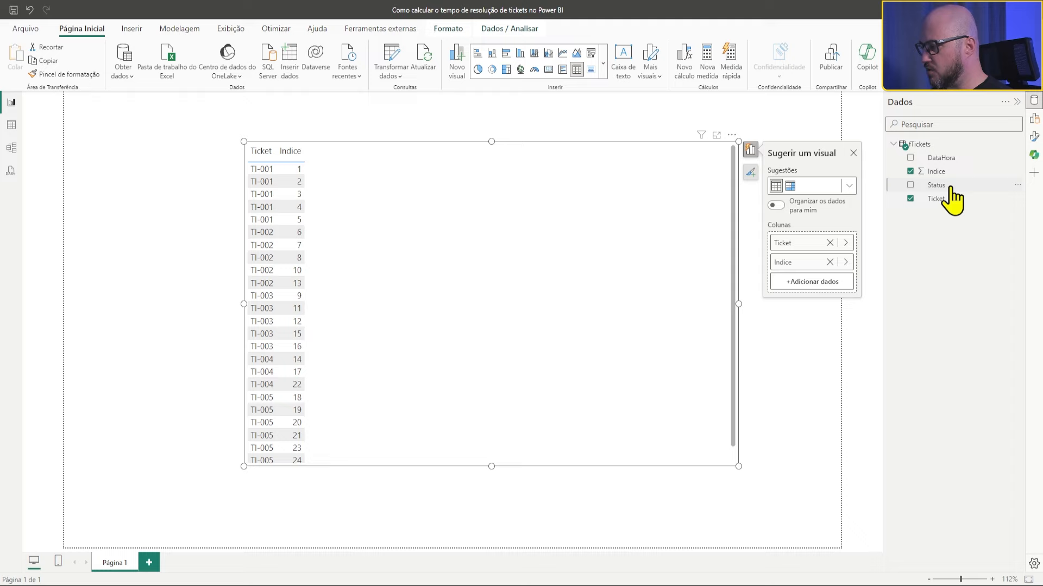
{"action": "left_click_drag", "start_coordinate": [949, 186], "coordinate": [804, 282]}
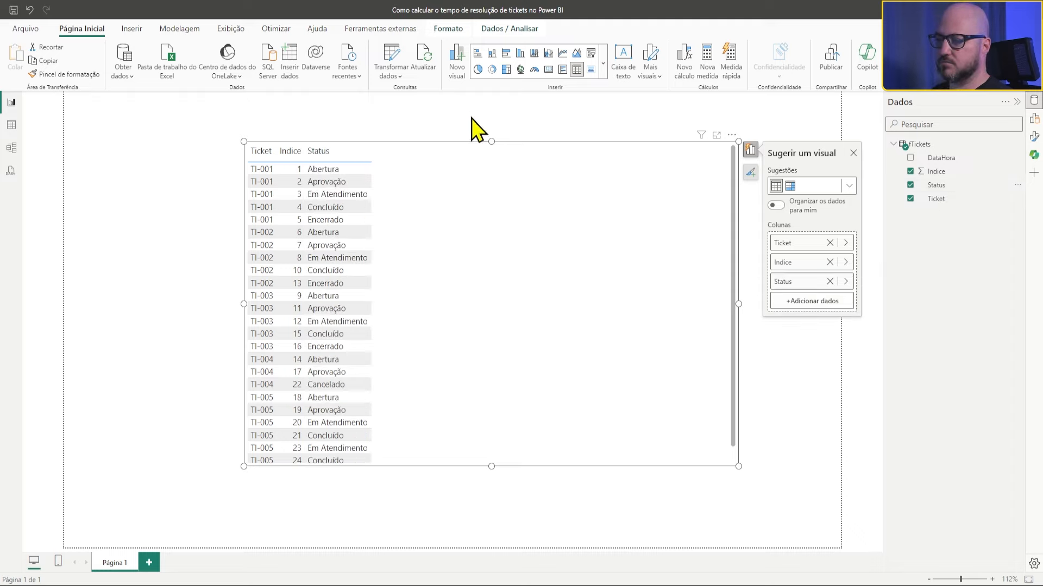
Insert a slicer as a separate visual and assign the Ticket field to it
{"action": "left_click", "coordinate": [216, 156]}
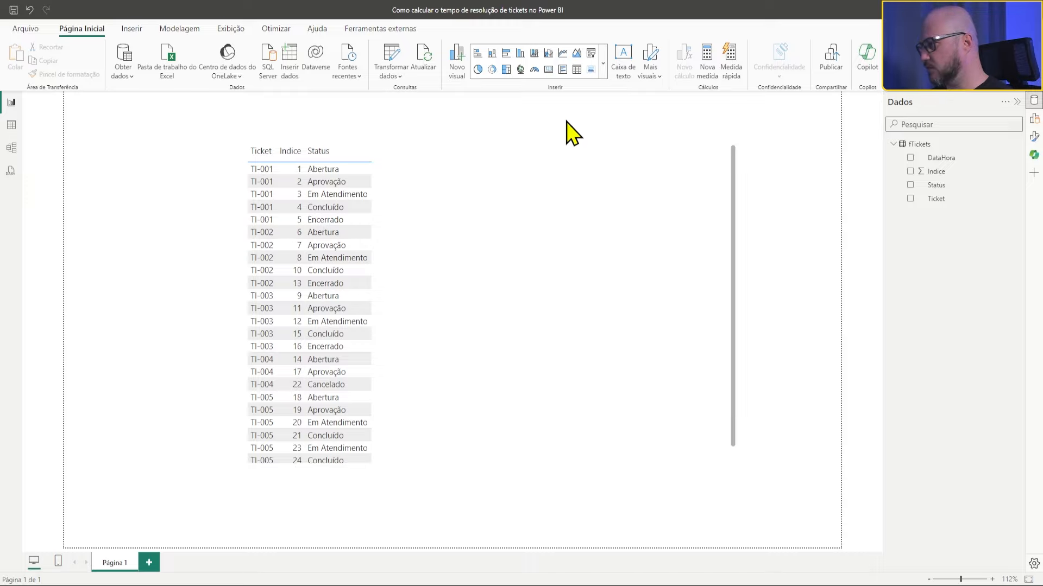
{"action": "left_click", "coordinate": [591, 52]}
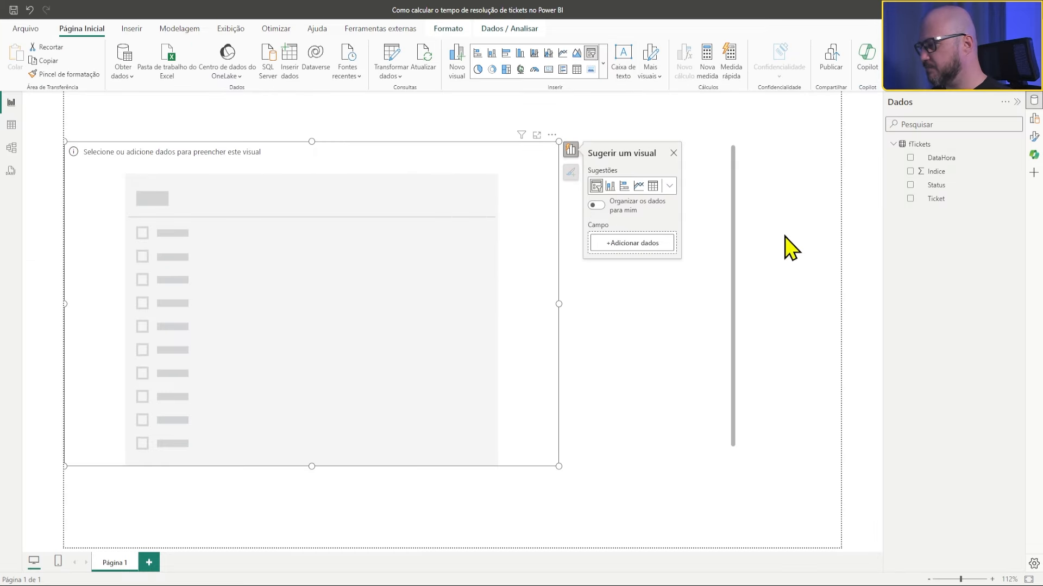
{"action": "left_click", "coordinate": [652, 244]}
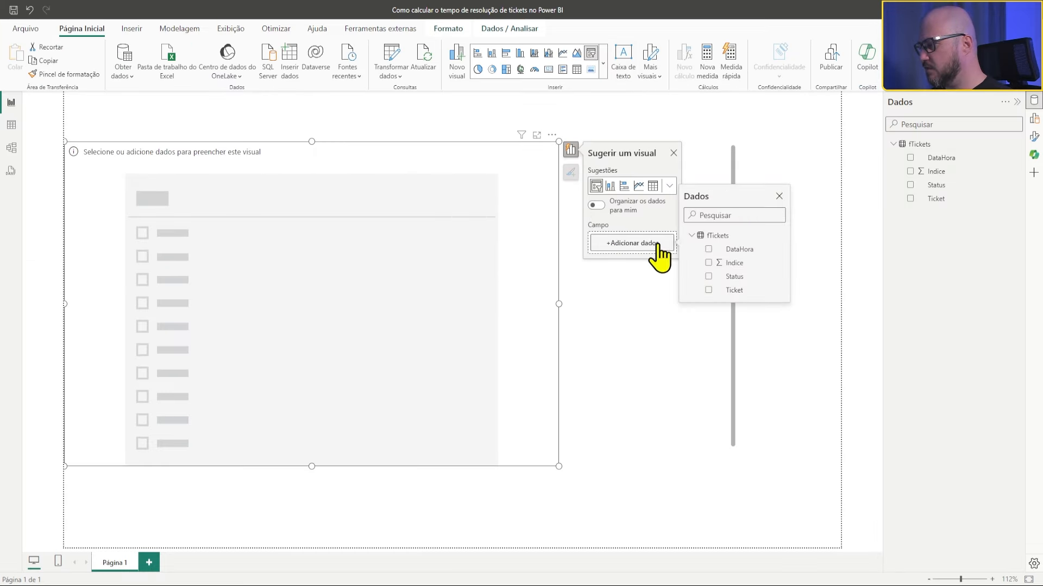
{"action": "left_click", "coordinate": [708, 290]}
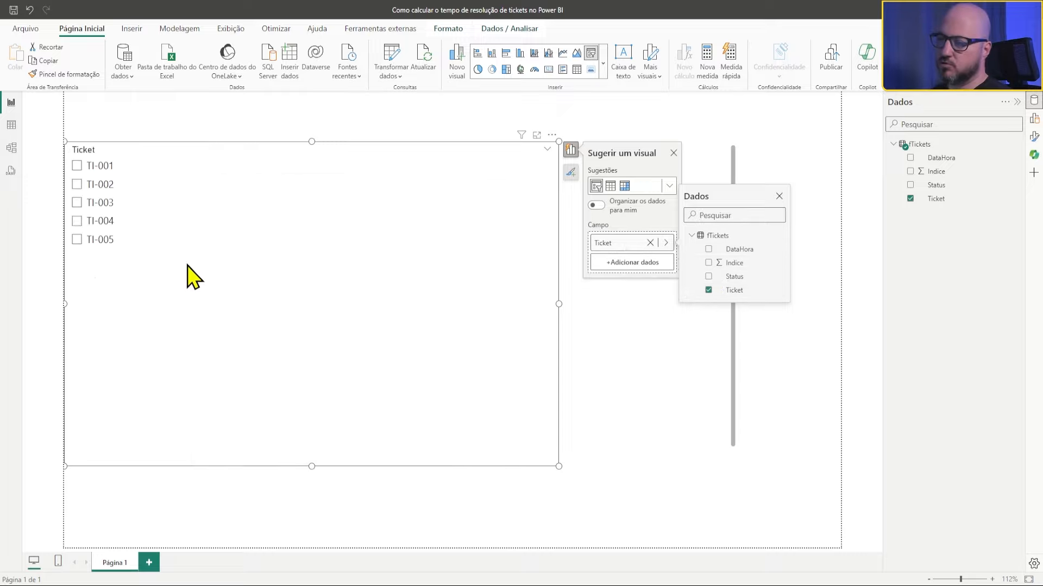
Narrow the Ticket slicer to fit beside the left edge of the table and filter by TI-001
{"action": "left_click", "coordinate": [133, 300]}
{"action": "left_click_drag", "start_coordinate": [67, 304], "coordinate": [195, 308]}
{"action": "left_click_drag", "start_coordinate": [560, 302], "coordinate": [198, 298]}
{"action": "left_click", "coordinate": [461, 134]}
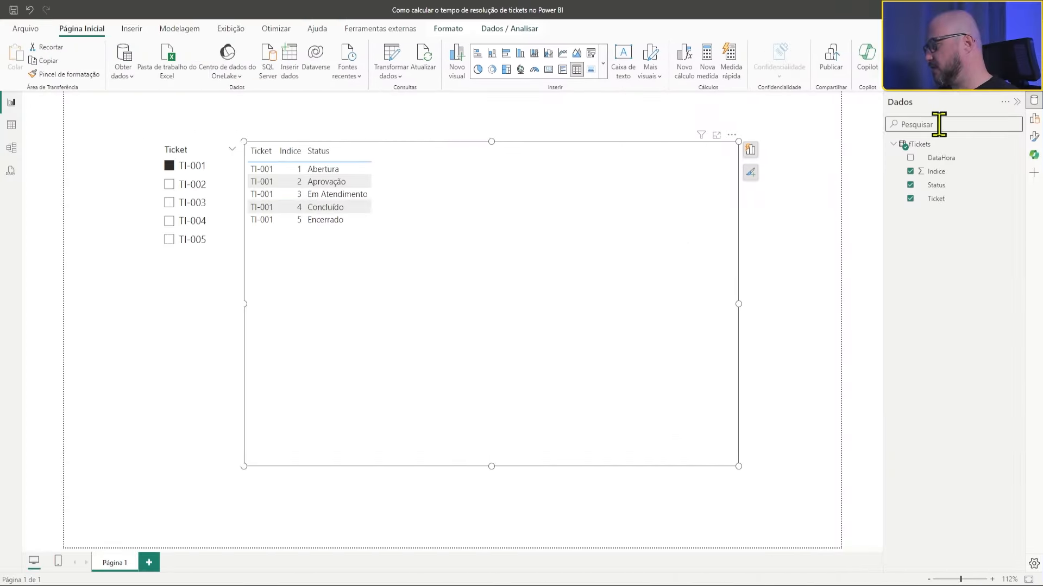
Set the table visual's global font size to 20 in its grid options
{"action": "left_click", "coordinate": [1035, 136]}
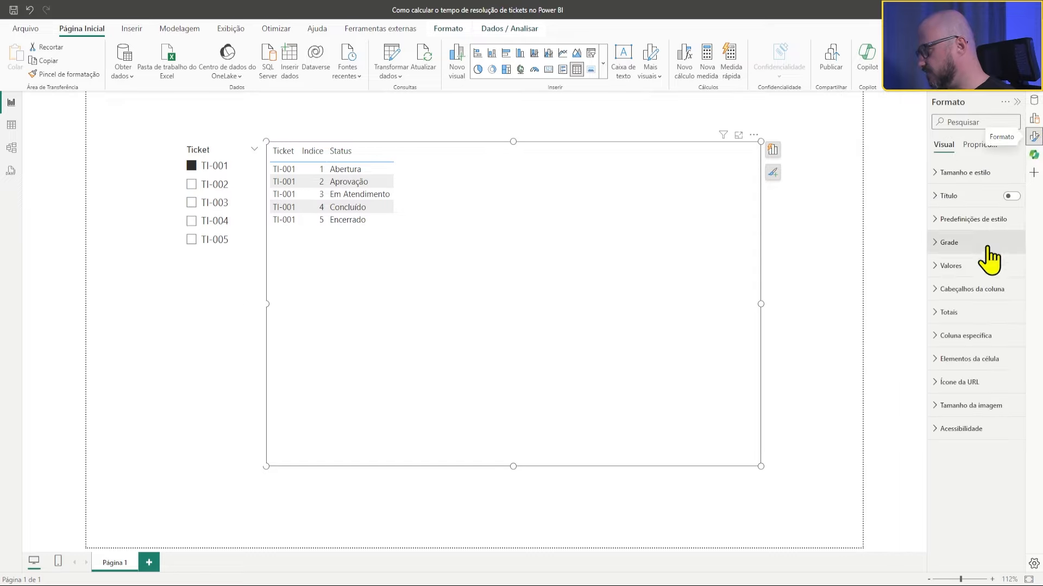
{"action": "left_click", "coordinate": [958, 243]}
{"action": "scroll", "coordinate": [977, 331], "scroll_direction": "down", "scroll_amount": 5}
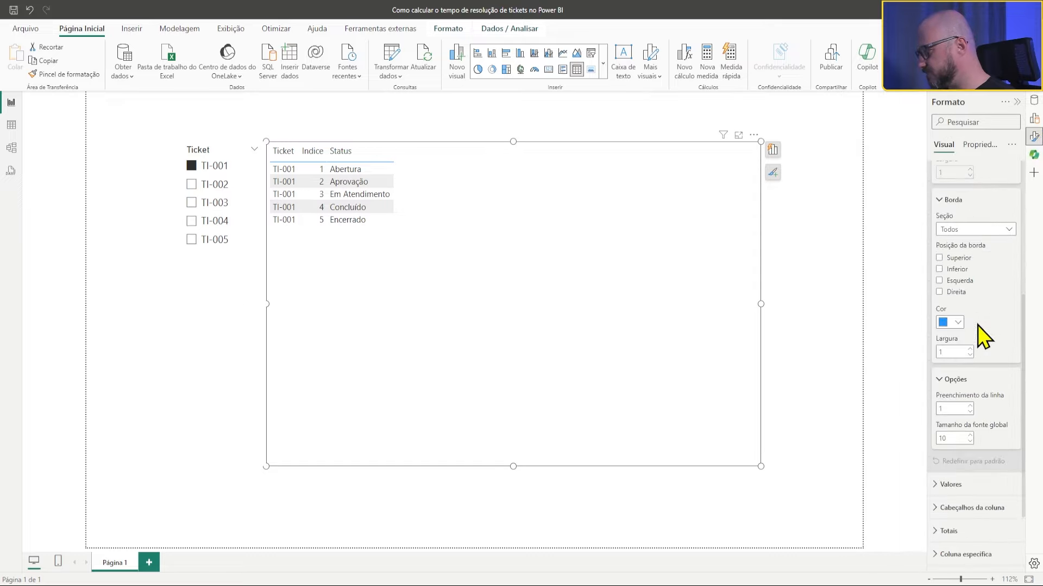
{"action": "left_click", "coordinate": [959, 346]}
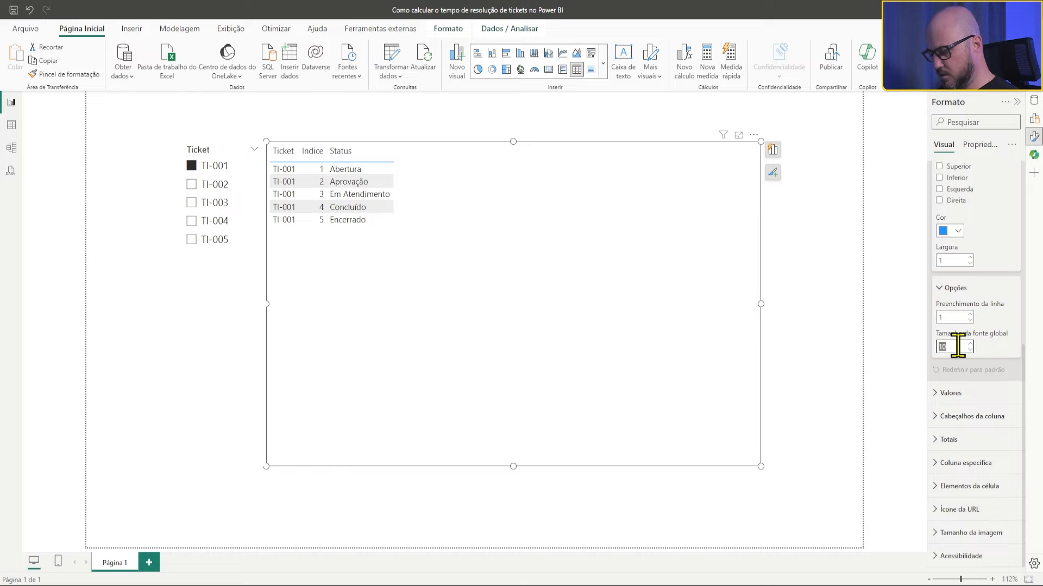
{"action": "key", "text": "Return"}
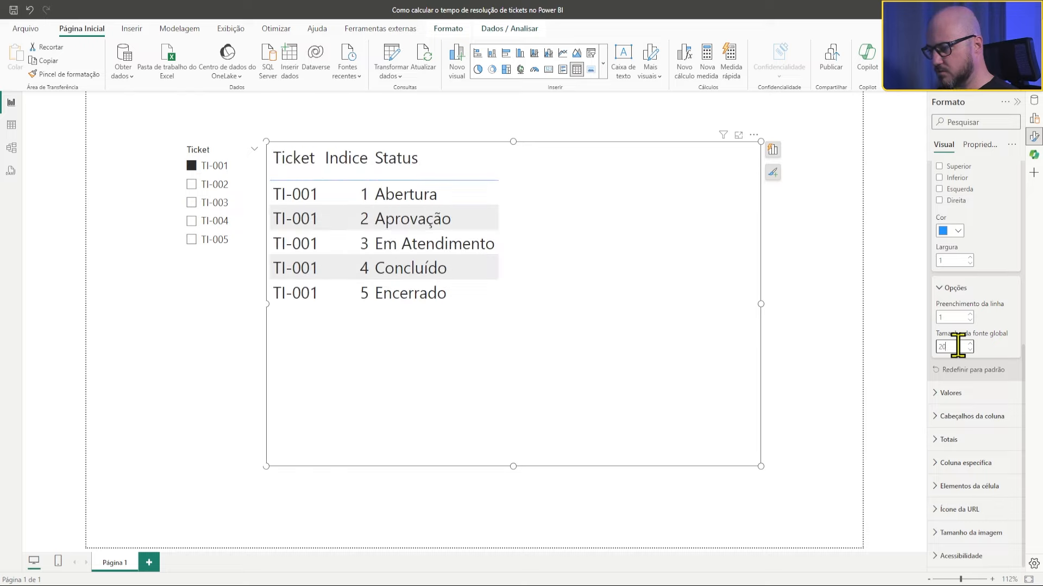
{"action": "left_click", "coordinate": [800, 283]}
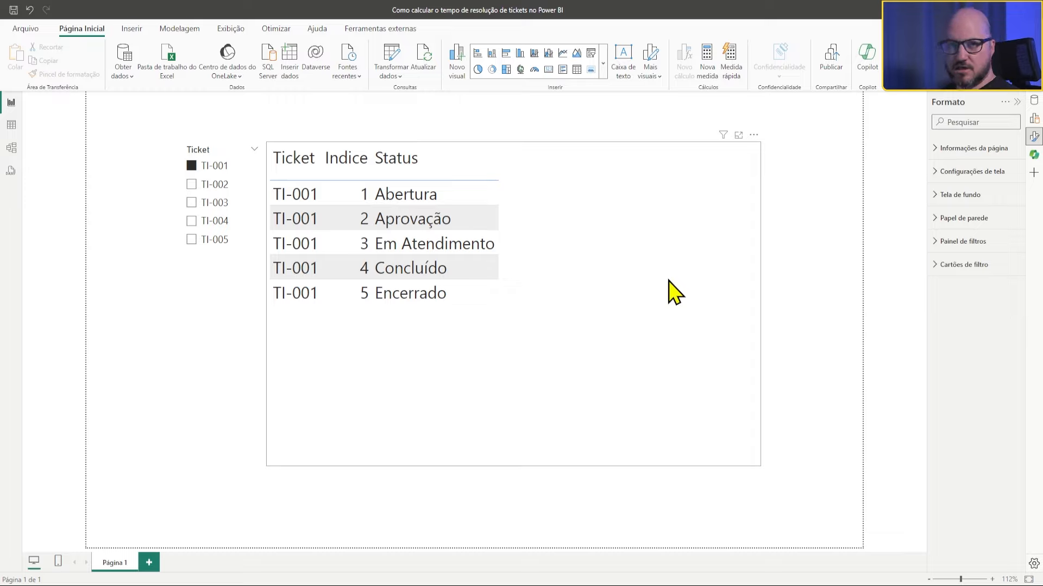
Add the DataHora field as the last column of the table visual
{"action": "left_click", "coordinate": [611, 182]}
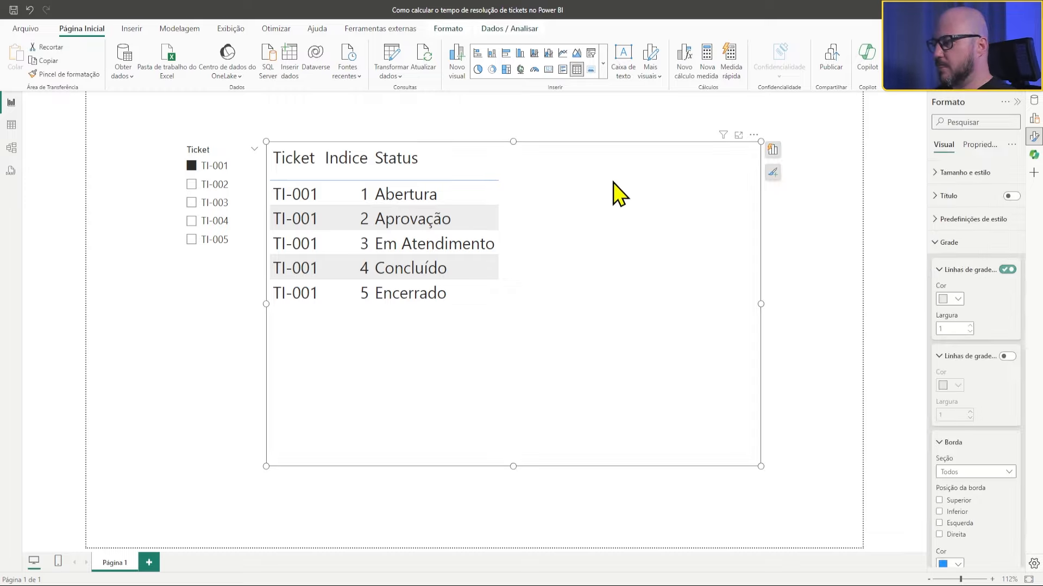
{"action": "left_click", "coordinate": [1034, 118]}
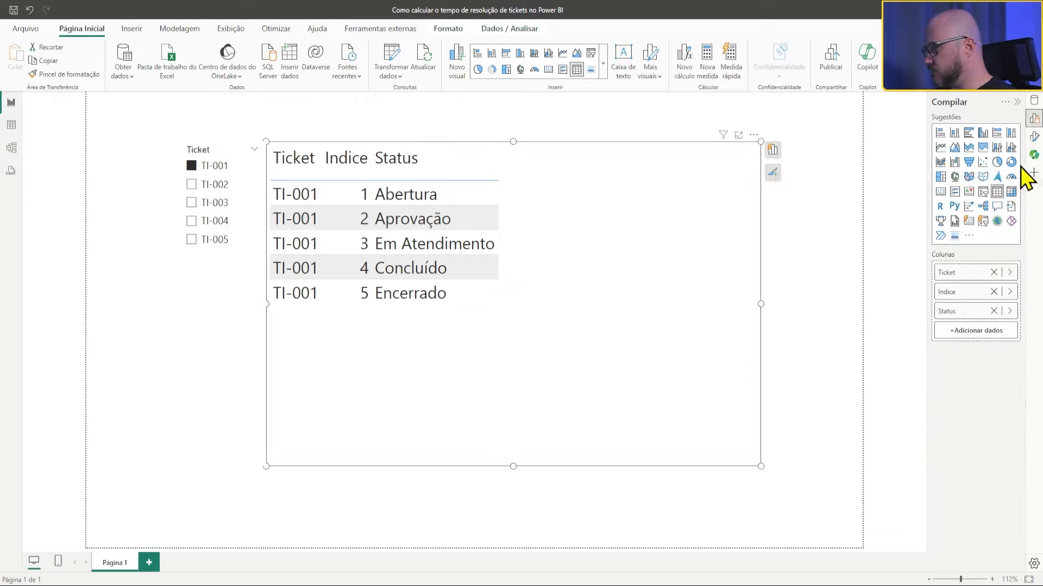
{"action": "left_click", "coordinate": [1034, 103]}
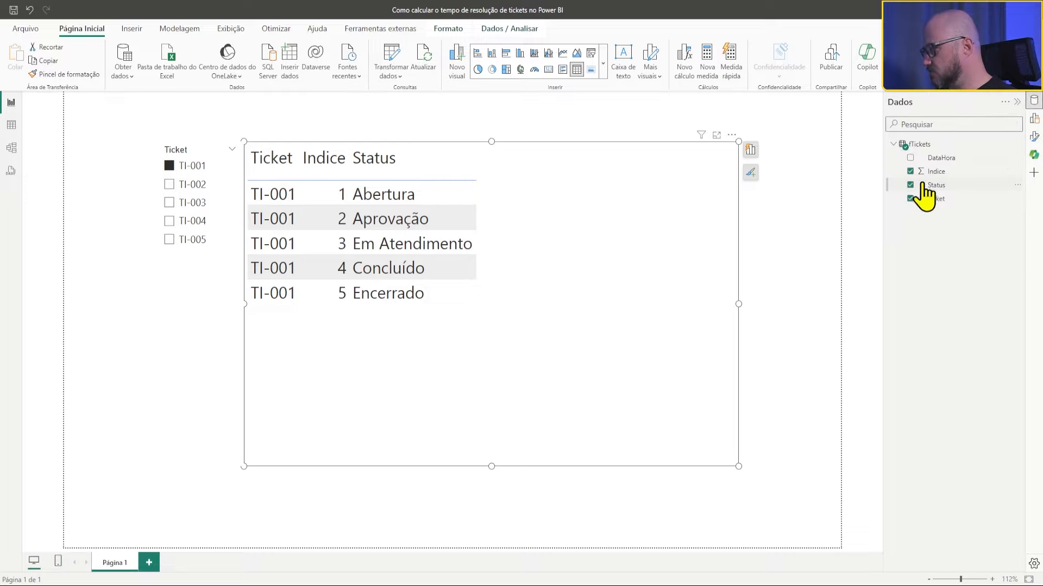
{"action": "left_click", "coordinate": [911, 158]}
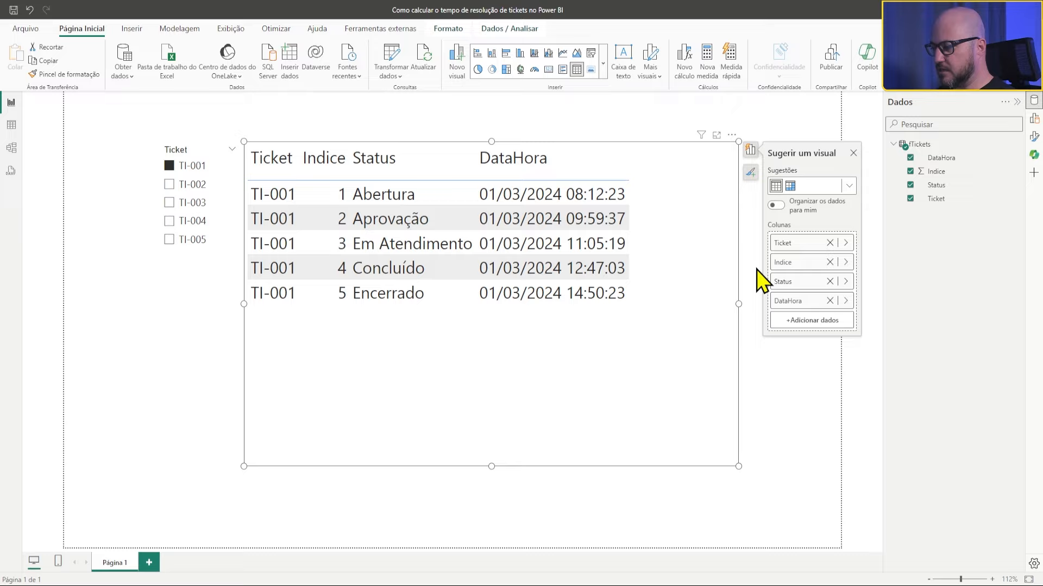
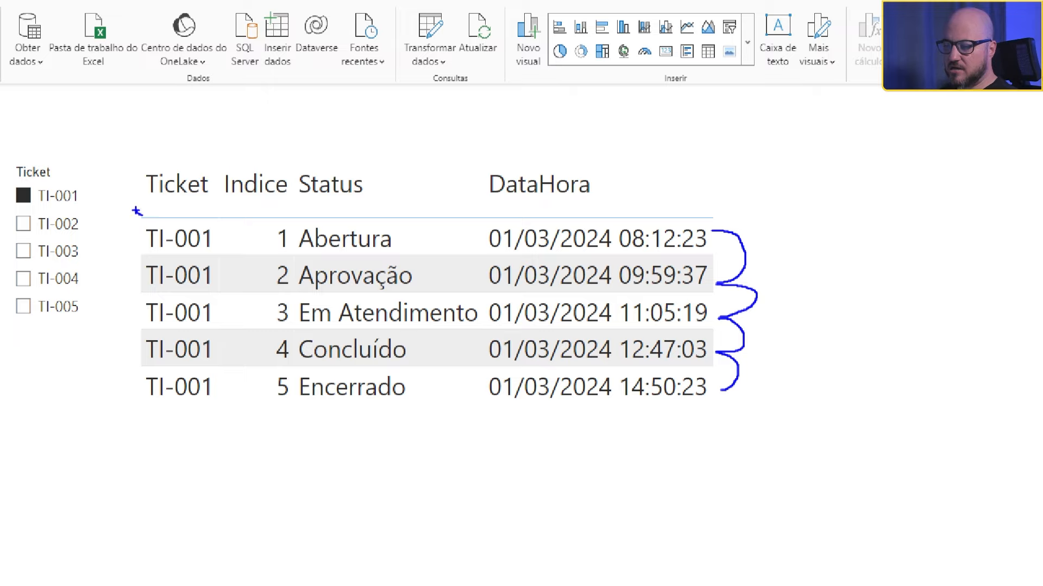
{"action": "mouse_move", "coordinate": [133, 209]}
{"action": "left_mouse_down"}
{"action": "mouse_move", "coordinate": [230, 267]}
{"action": "mouse_move", "coordinate": [229, 404]}
{"action": "left_mouse_up"}
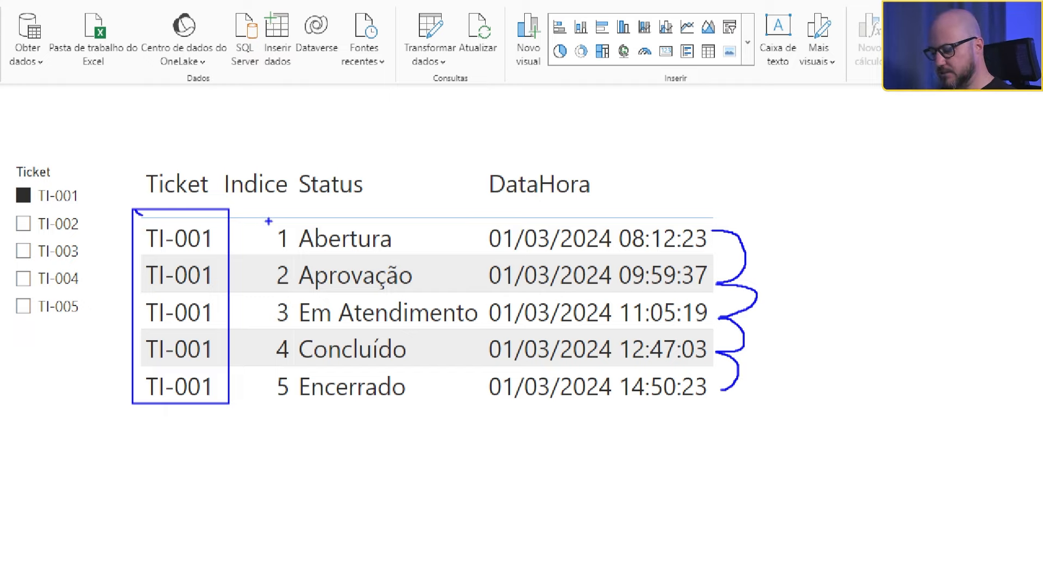
{"action": "key", "text": "Escape"}
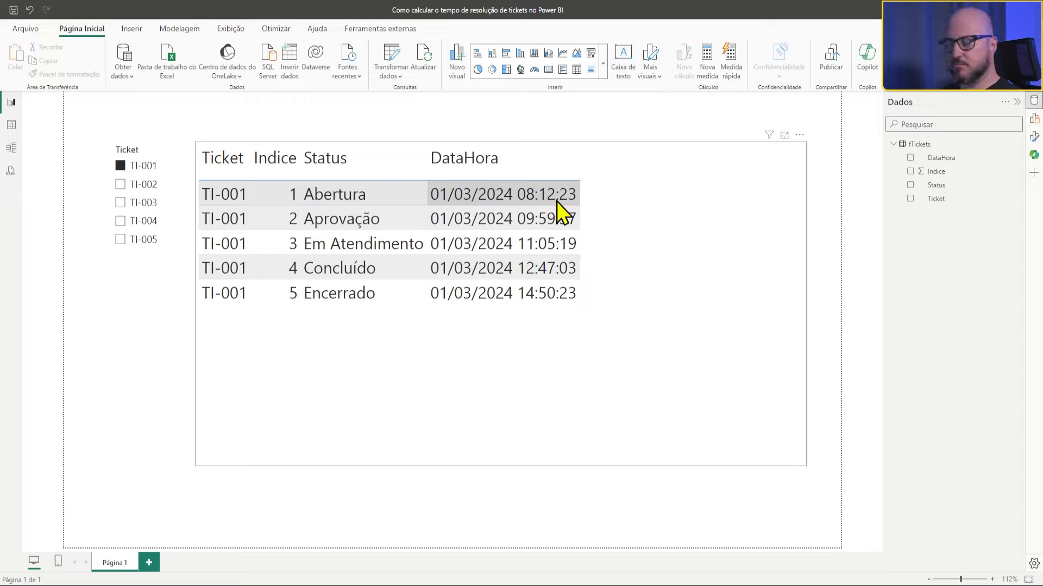
Create a new measure in the fTickets table and name it Inicio
{"action": "right_click", "coordinate": [936, 146]}
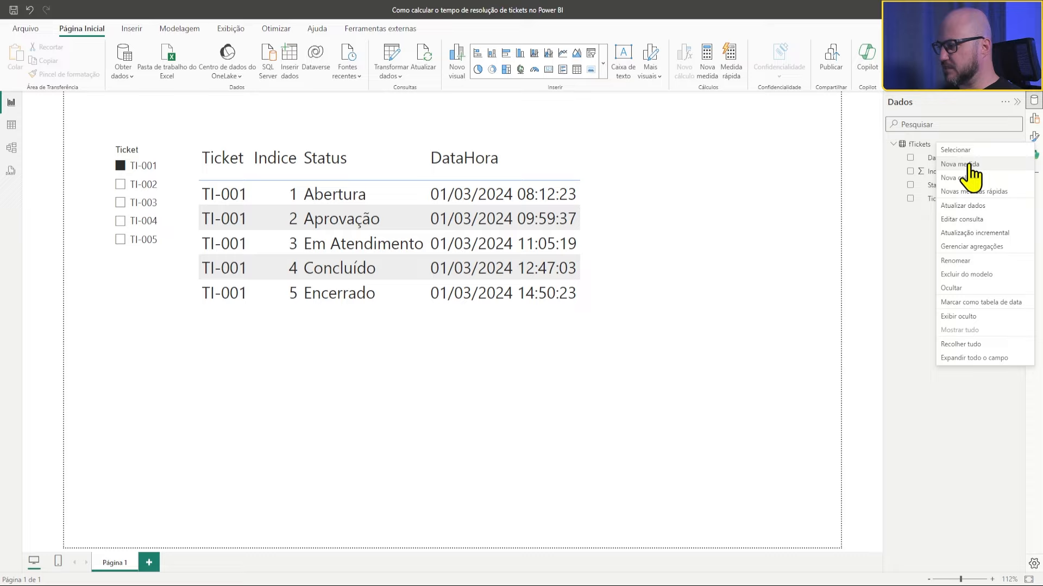
{"action": "left_click", "coordinate": [969, 166]}
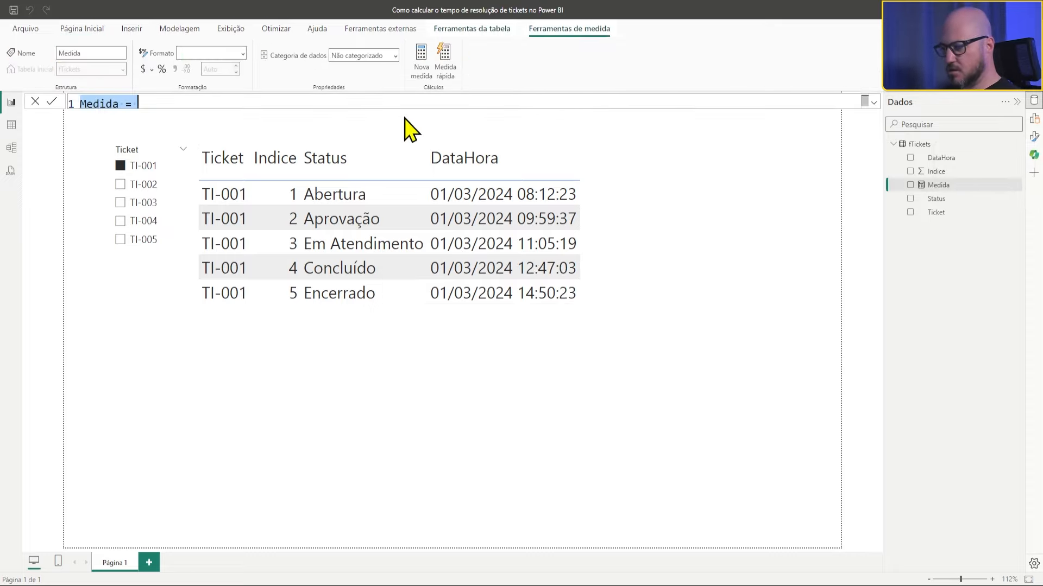
{"action": "left_click", "coordinate": [423, 102]}
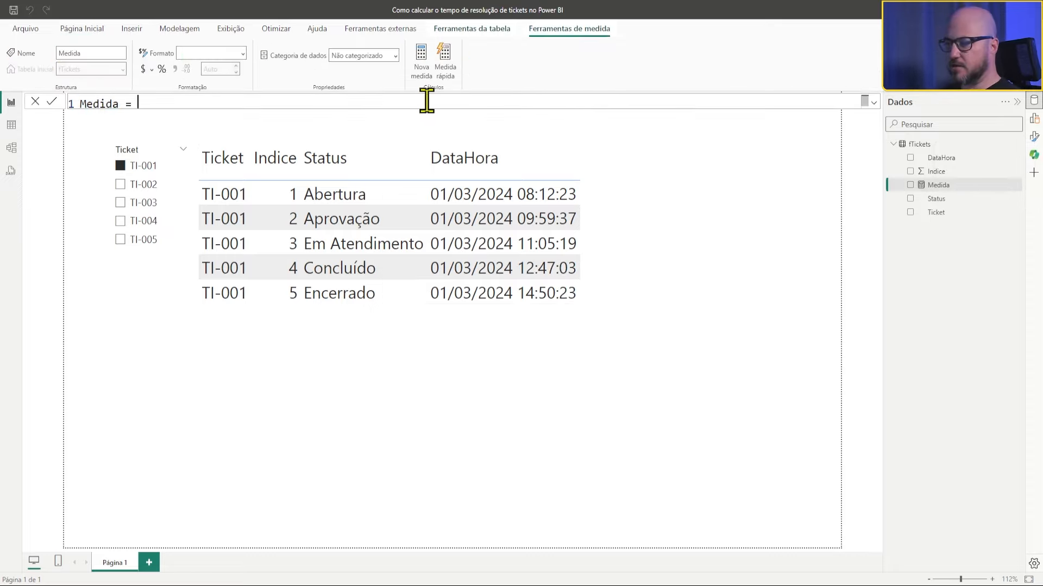
{"action": "double_click", "coordinate": [129, 107]}
{"action": "type", "text": "I"}
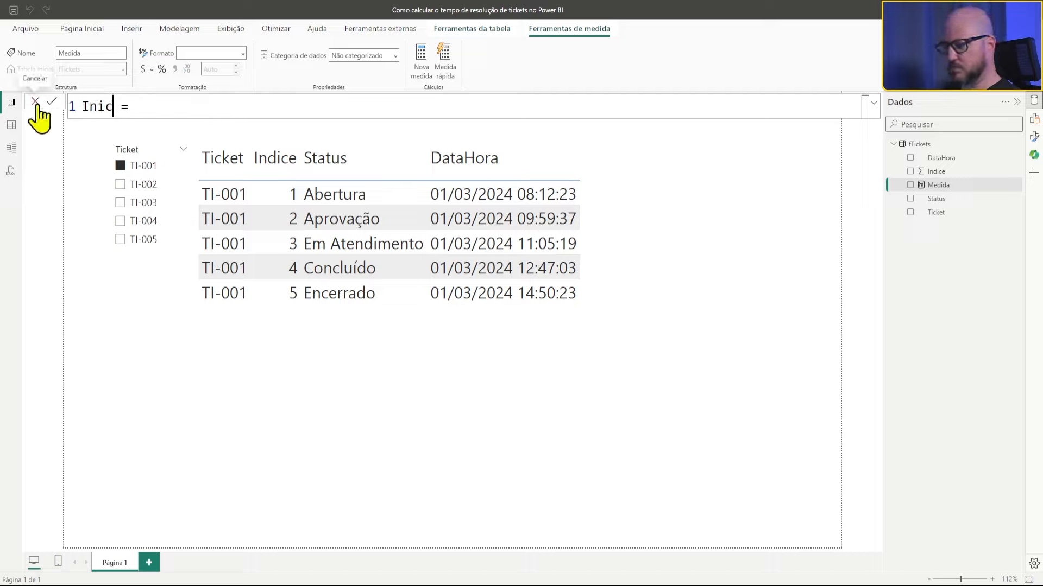
{"action": "type", "text": "nicio"}
{"action": "key", "text": "End"}
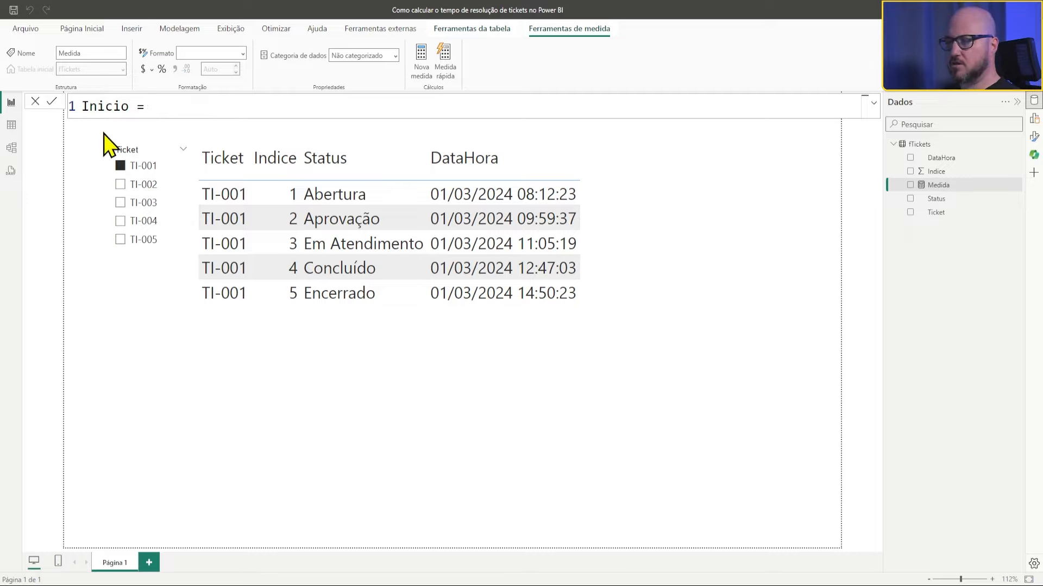
Define the Inicio measure as MIN ( fTickets[DataHora] ) on a separate formula line and commit it
{"action": "key", "text": "shift+Return"}
{"action": "type", "text": "MNIN"}
{"action": "key", "text": "BackSpace"}
{"action": "key", "text": "BackSpace"}
{"action": "key", "text": "BackSpace"}
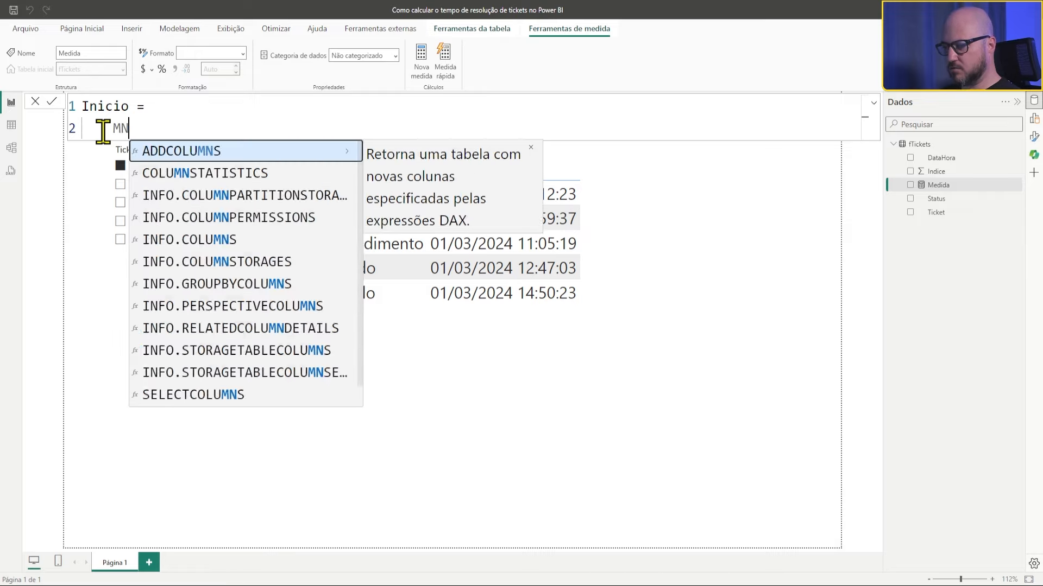
{"action": "type", "text": "IN "}
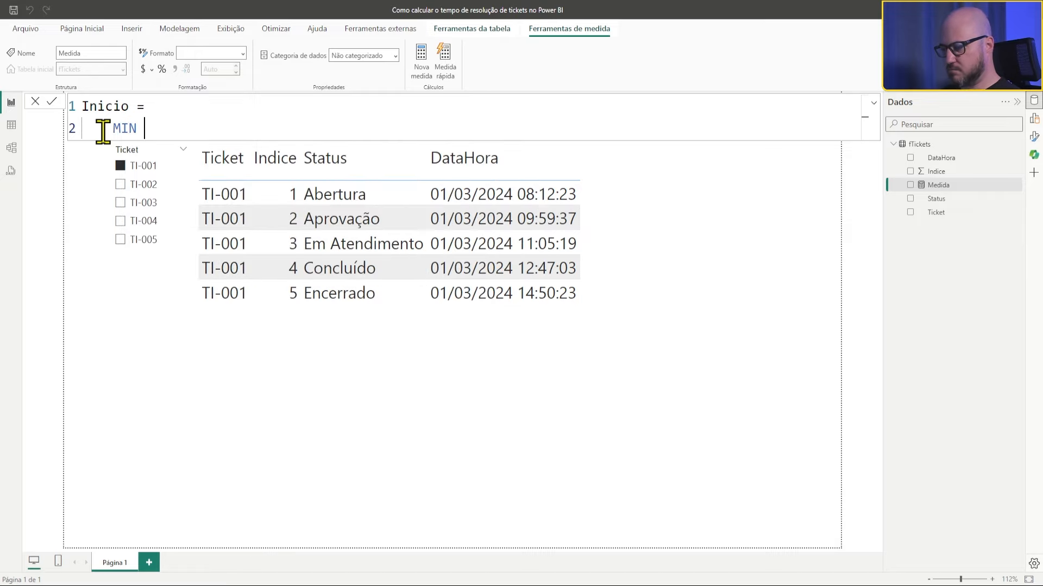
{"action": "type", "text": "( Data"}
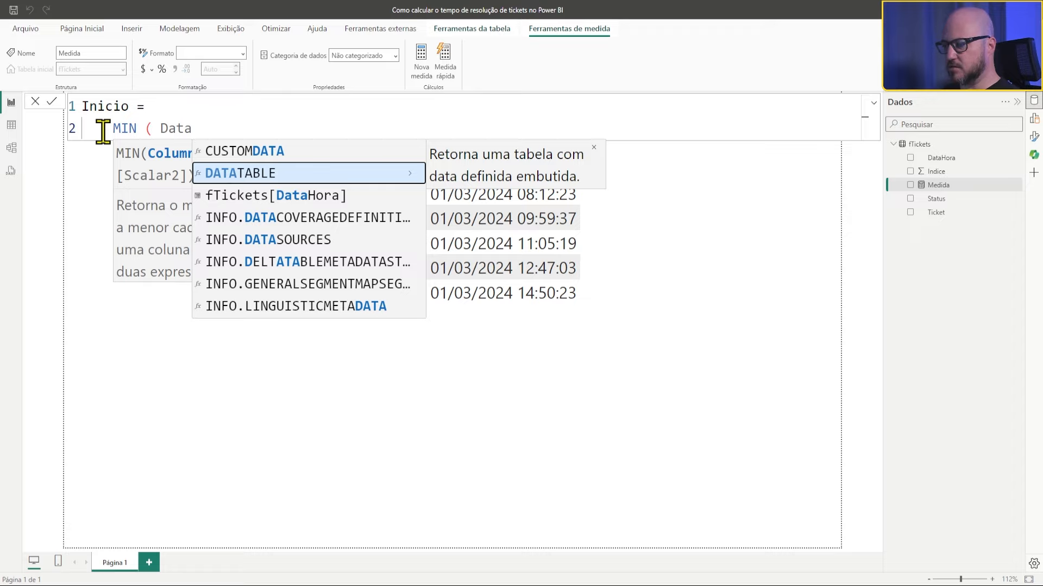
{"action": "key", "text": "Down"}
{"action": "key", "text": "Tab"}
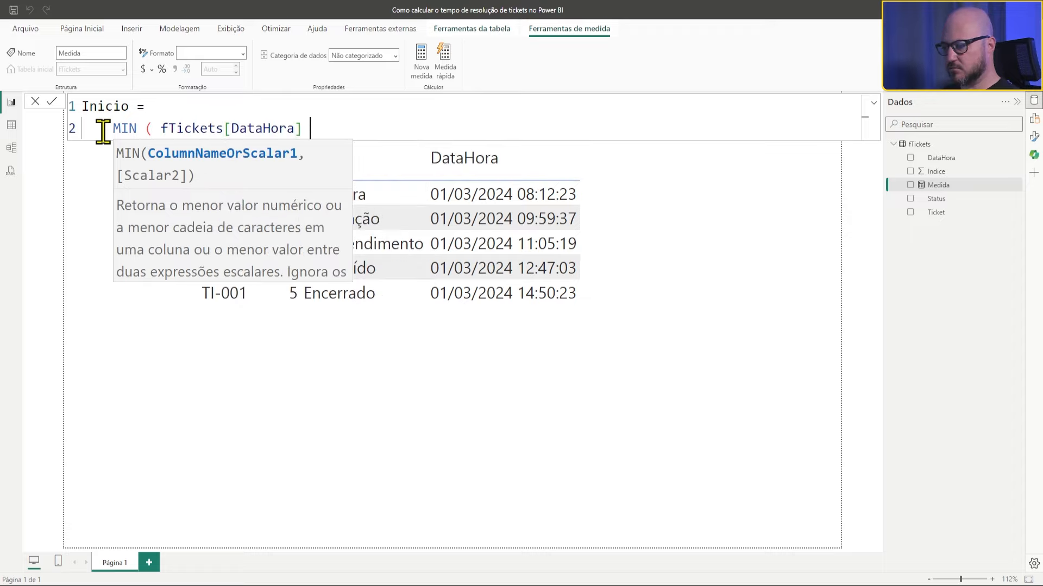
{"action": "type", "text": ")"}
{"action": "key", "text": "Return"}
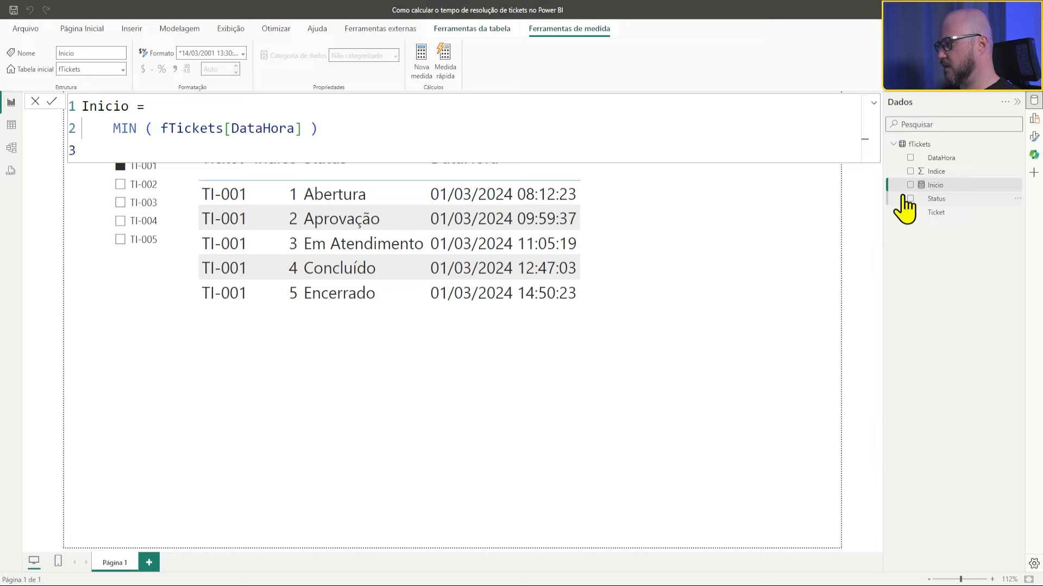
Add the Inicio measure to the table visual and remove the DataHora column from it
{"action": "left_click_drag", "start_coordinate": [961, 186], "coordinate": [668, 249]}
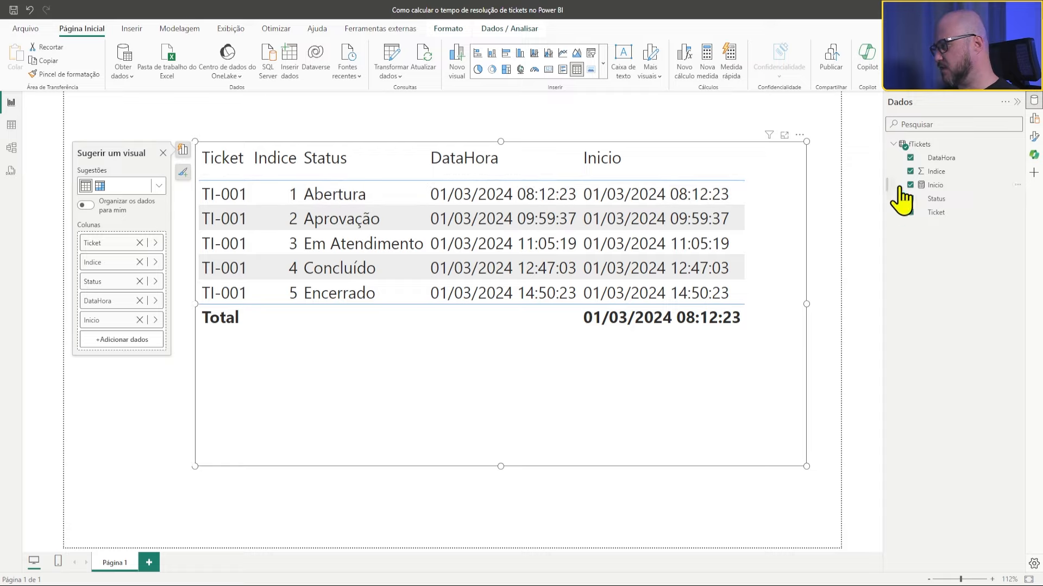
{"action": "left_click", "coordinate": [910, 158]}
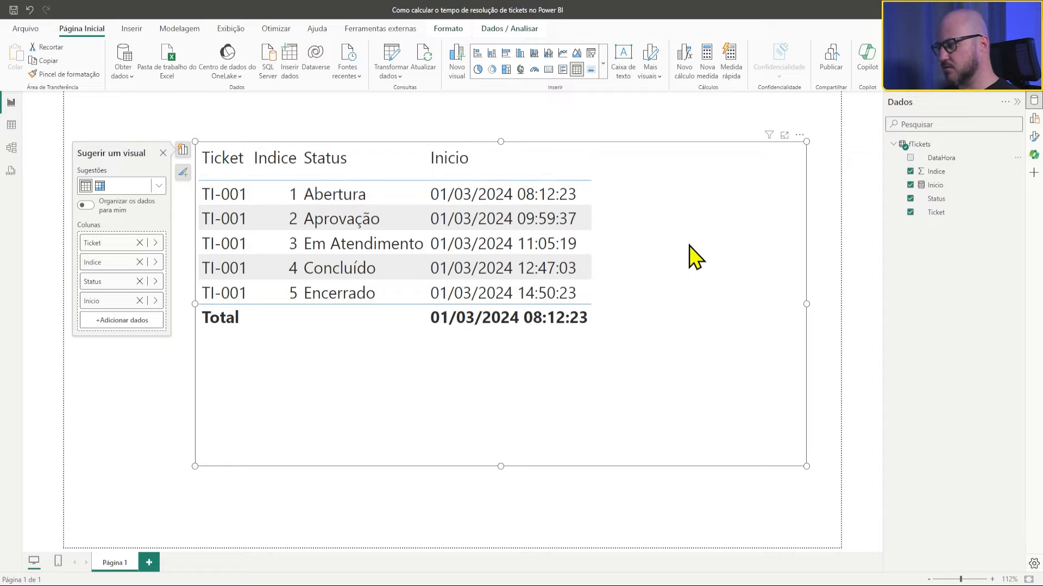
{"action": "left_click", "coordinate": [543, 138]}
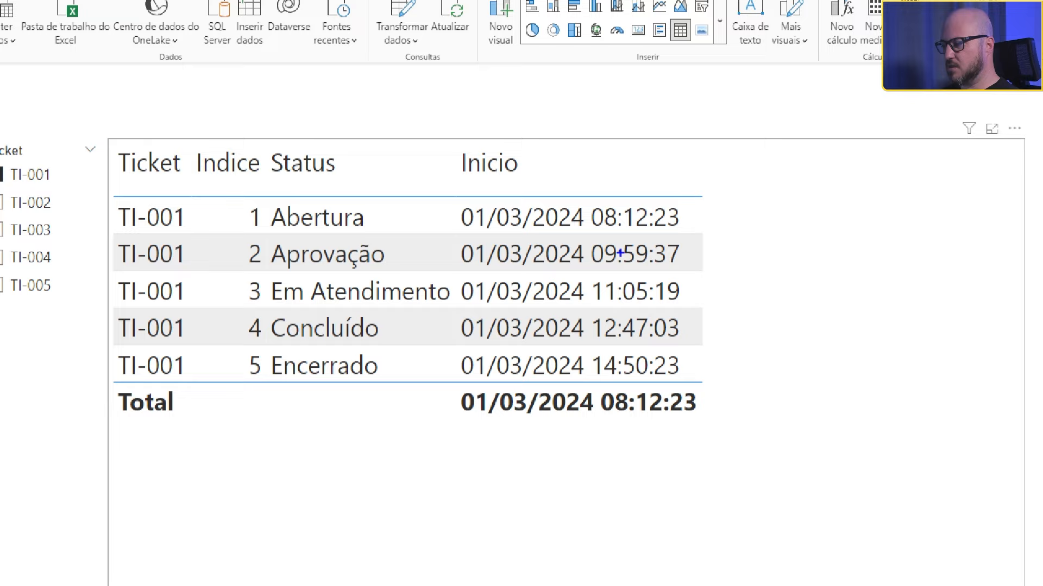
{"action": "left_click_drag", "start_coordinate": [708, 195], "coordinate": [898, 225]}
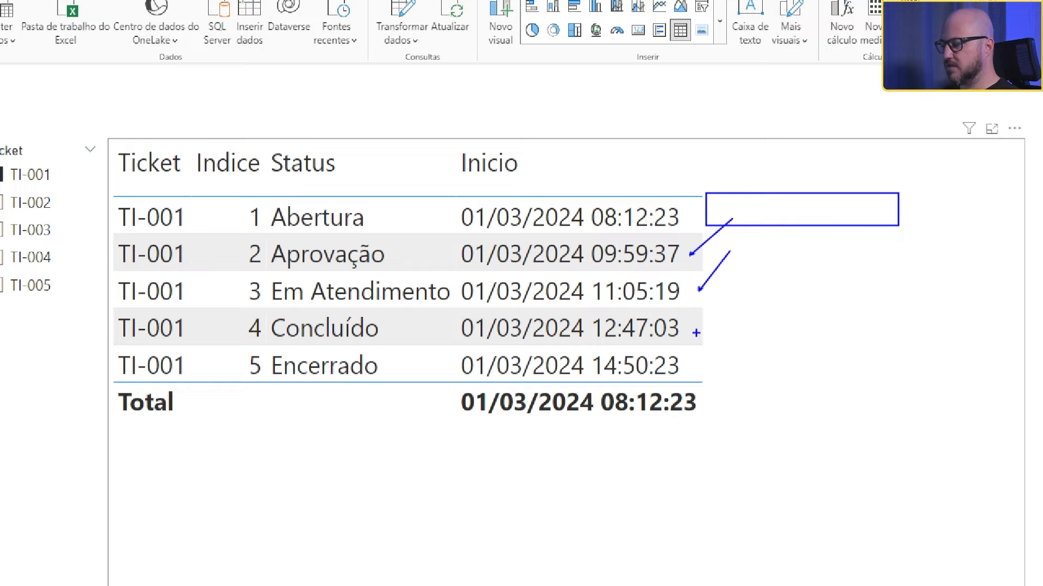
{"action": "left_click_drag", "start_coordinate": [695, 333], "coordinate": [763, 292]}
{"action": "left_click_drag", "start_coordinate": [770, 328], "coordinate": [771, 327]}
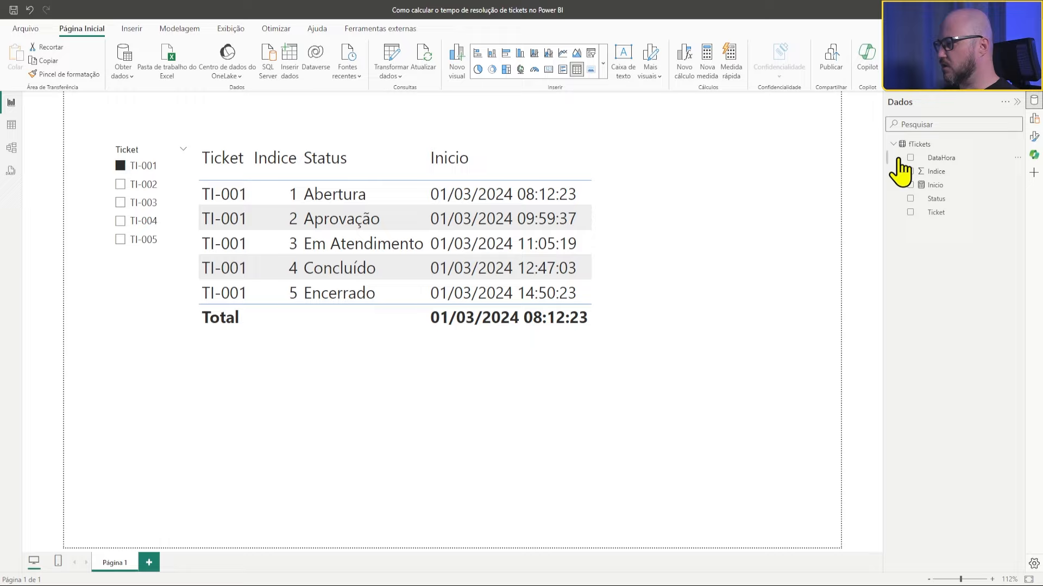
Create another new measure in the fTickets table and name it Fim
{"action": "right_click", "coordinate": [934, 144]}
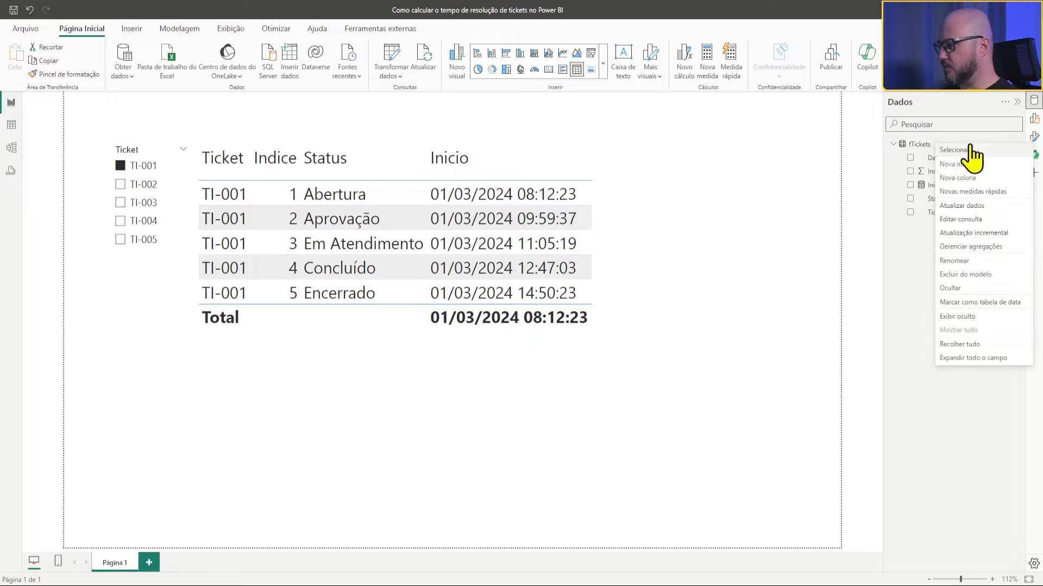
{"action": "left_click", "coordinate": [959, 165]}
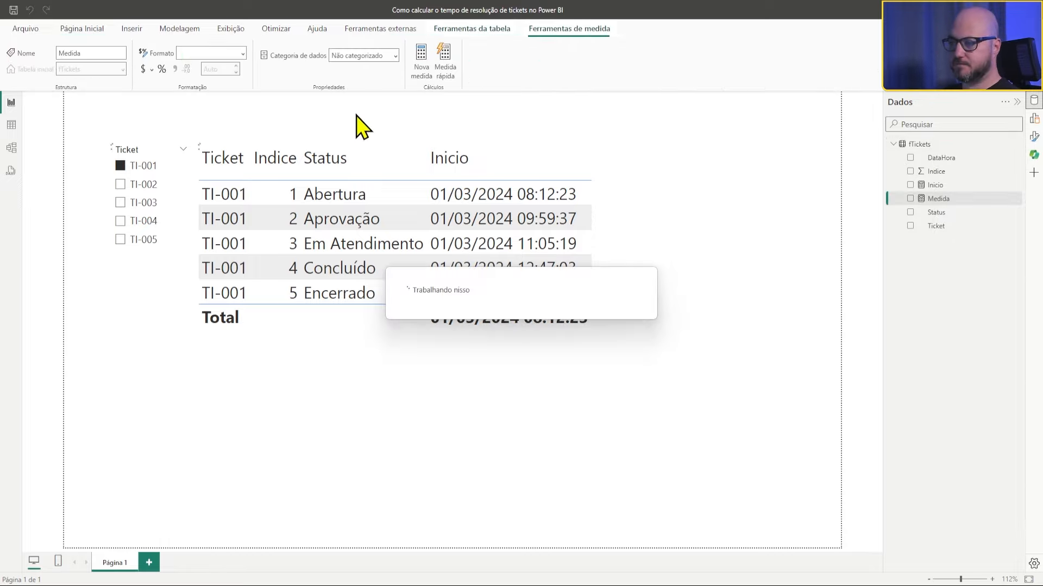
{"action": "type", "text": "fim"}
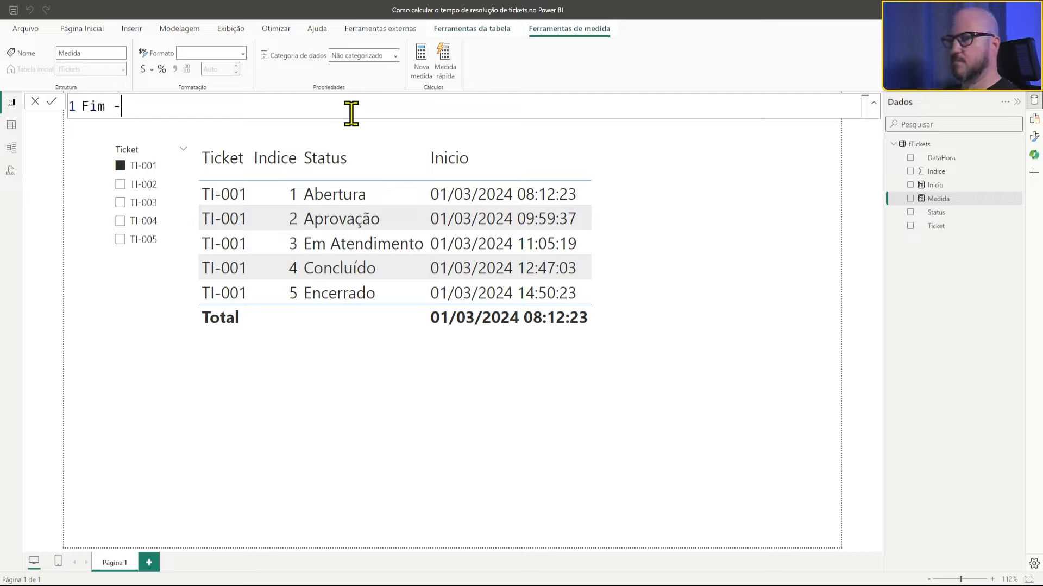
{"action": "type", "text": " ="}
{"action": "key", "text": "shift+Return"}
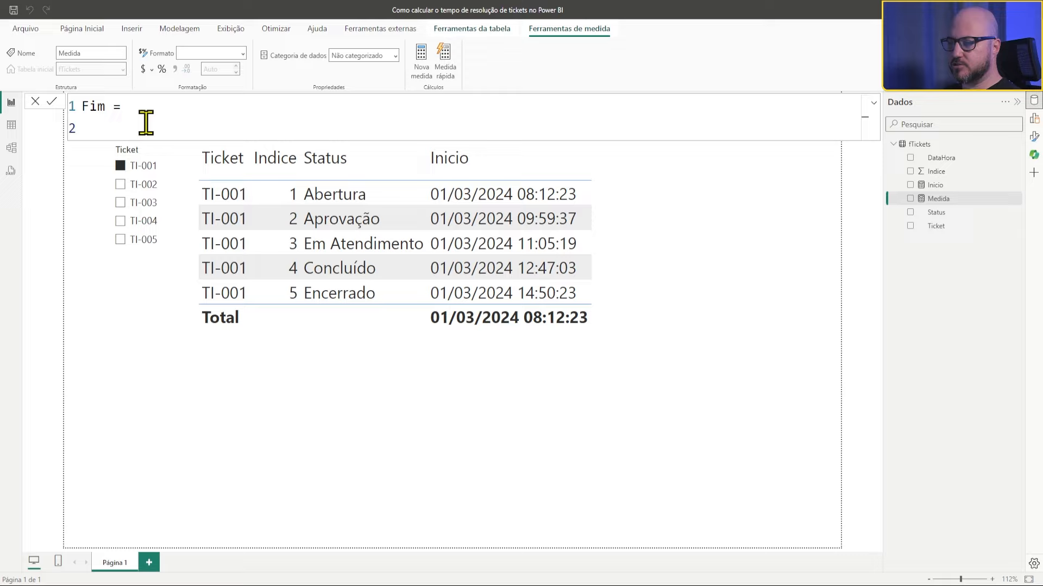
In the Fim measure, declare a variable __Ticket equal to SELECTEDVALUE ( fTickets[Ticket] )
{"action": "key", "text": "shift+Return"}
{"action": "type", "text": "VAR"}
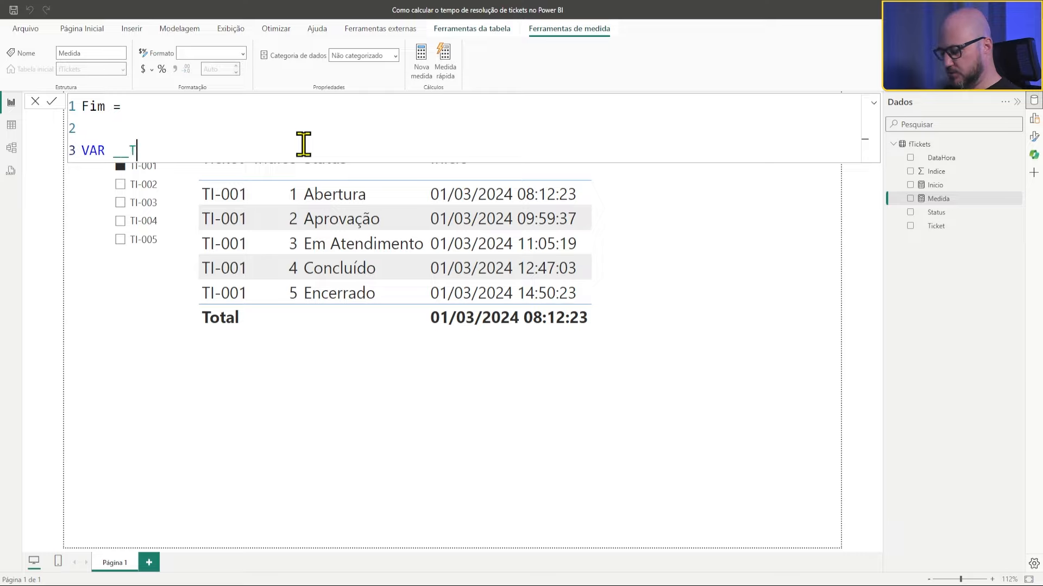
{"action": "type", "text": "__Ticket ="}
{"action": "key", "text": "shift+Return"}
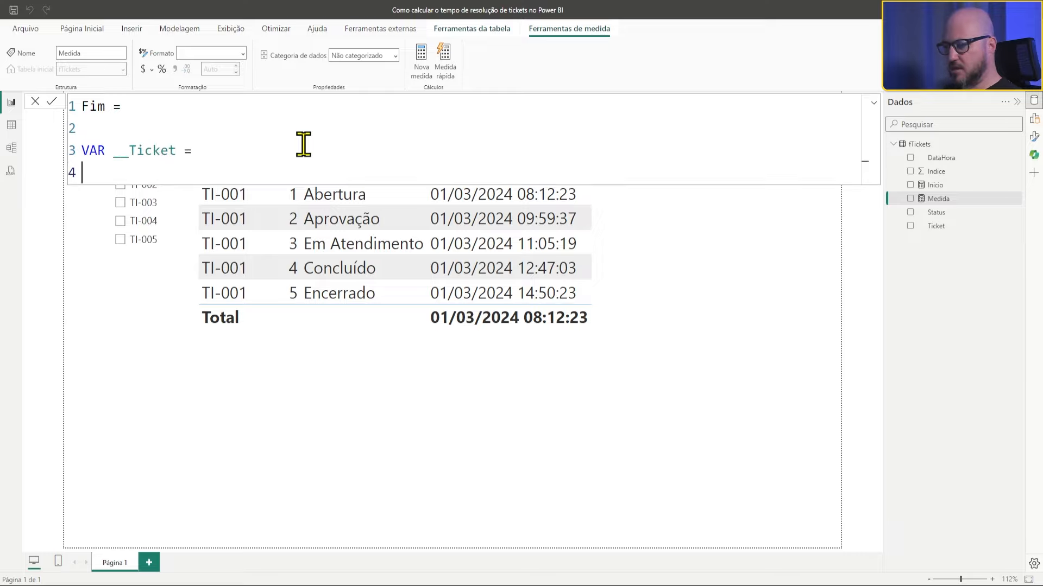
{"action": "type", "text": "SELE"}
{"action": "key", "text": "Down"}
{"action": "key", "text": "Down"}
{"action": "key", "text": "Down"}
{"action": "key", "text": "Down"}
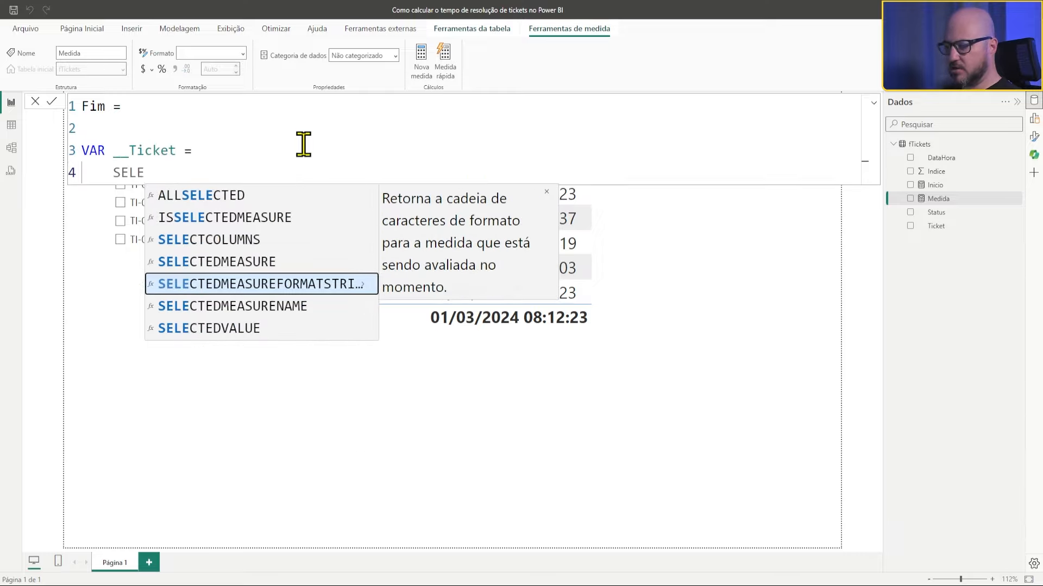
{"action": "key", "text": "Tab"}
{"action": "key", "text": "BackSpace"}
{"action": "type", "text": "("}
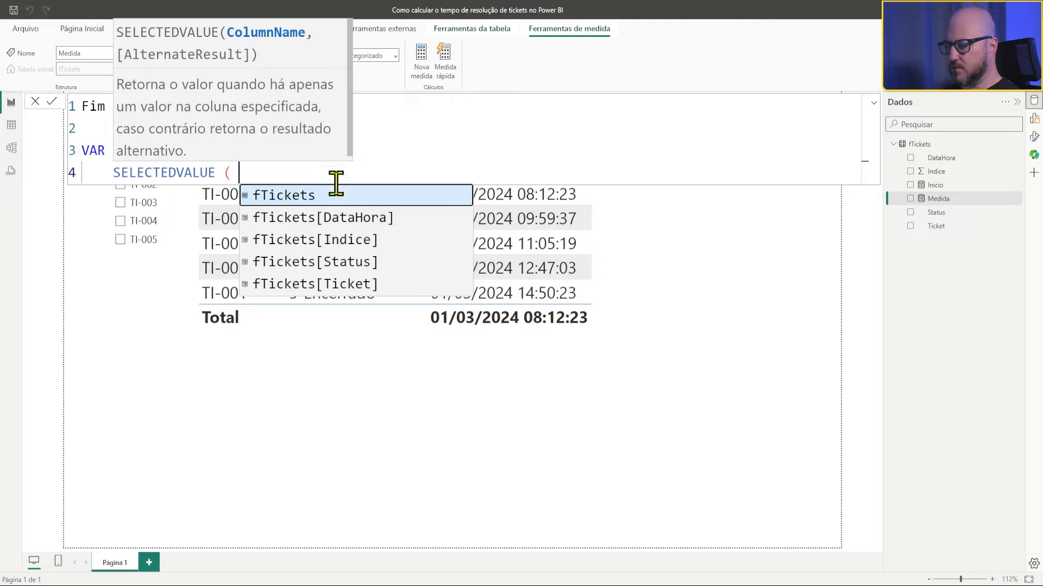
{"action": "left_click", "coordinate": [342, 285]}
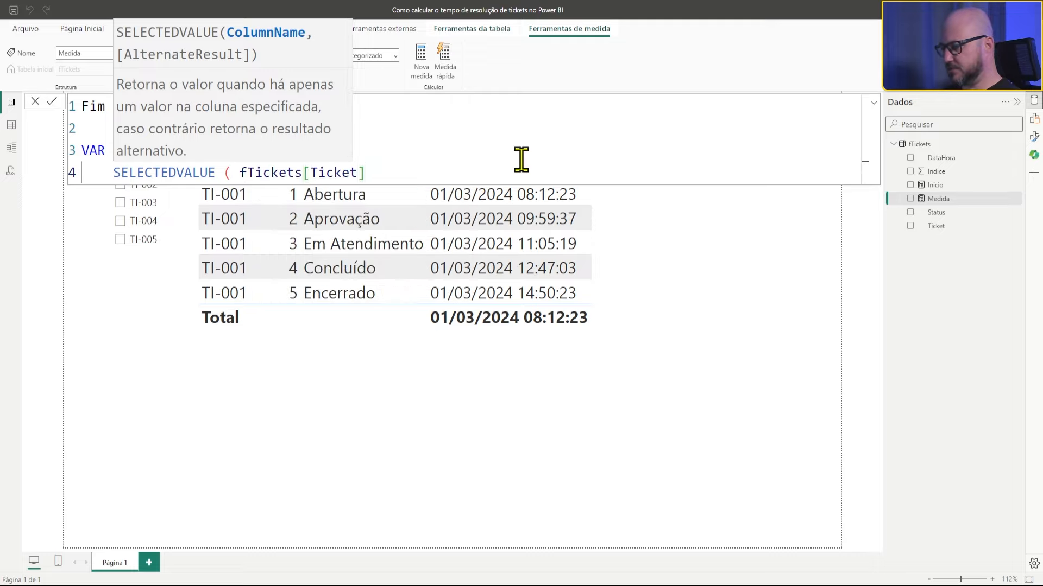
{"action": "type", "text": ")"}
Add RETURN __Ticket after a blank line below the variable and commit the Fim measure
{"action": "key", "text": "Return"}
{"action": "key", "text": "Return"}
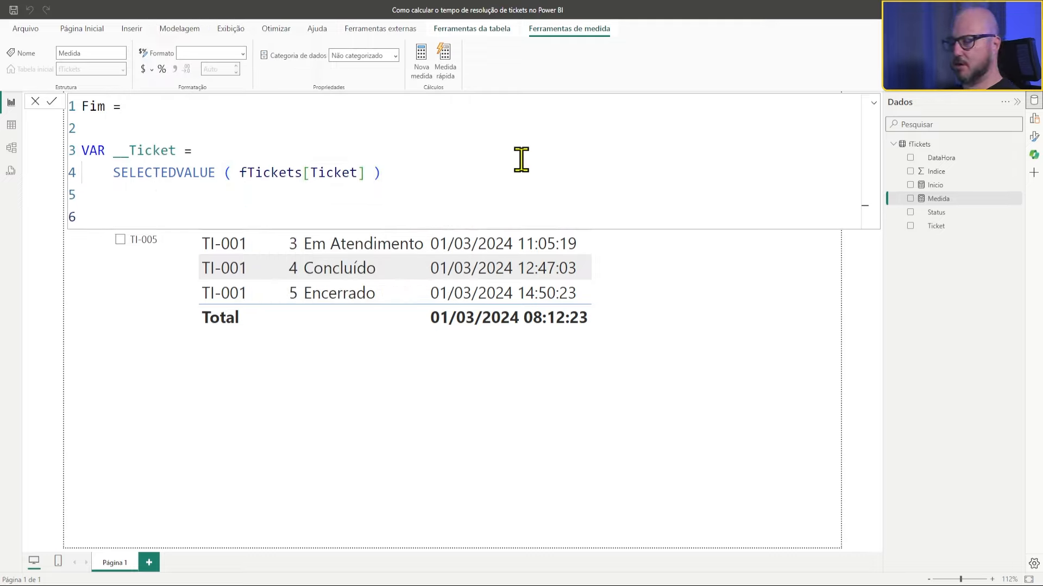
{"action": "type", "text": "RETURN "}
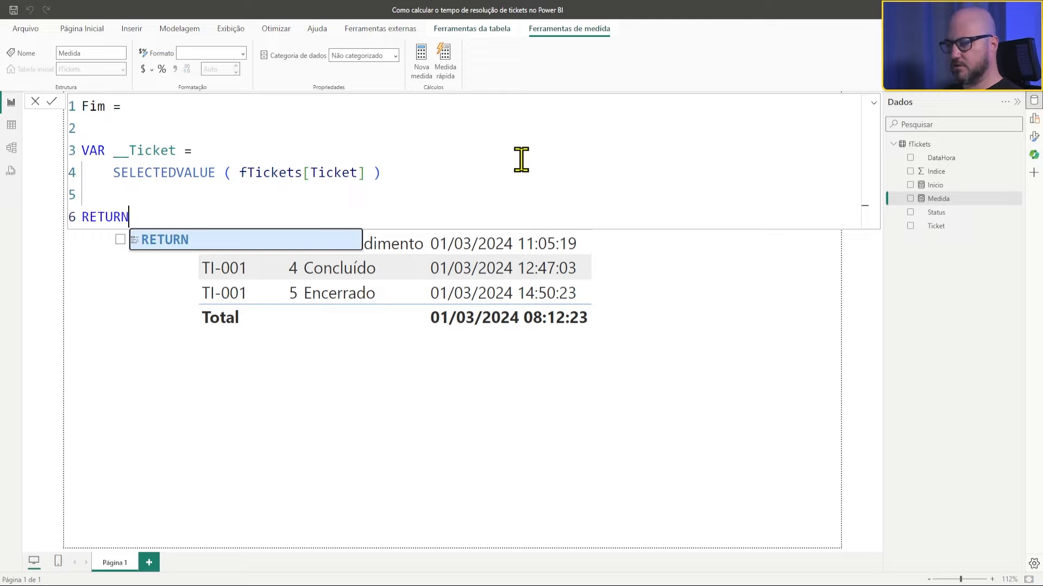
{"action": "type", "text": "__"}
{"action": "key", "text": "Tab"}
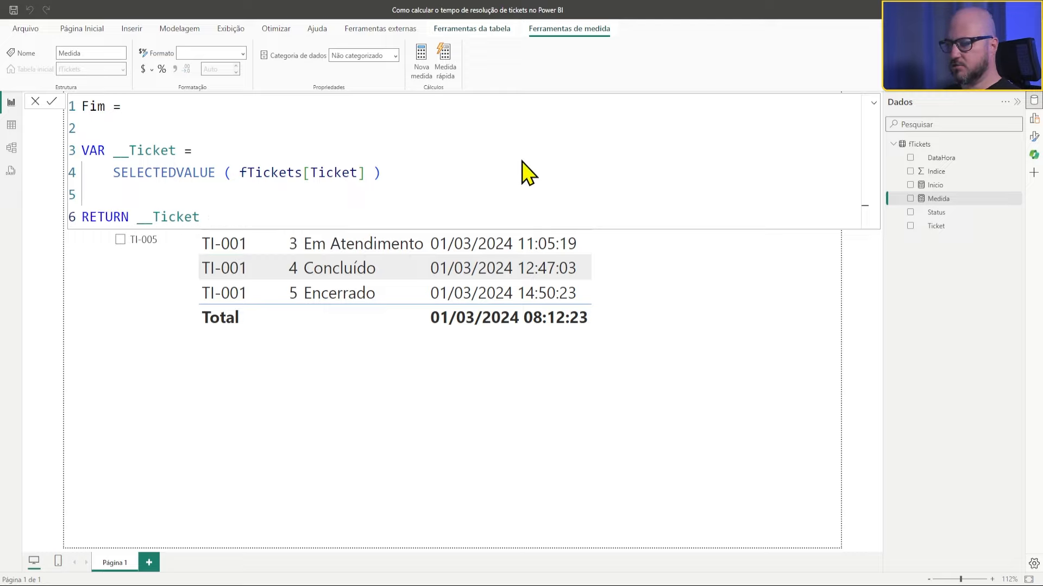
{"action": "key", "text": "Return"}
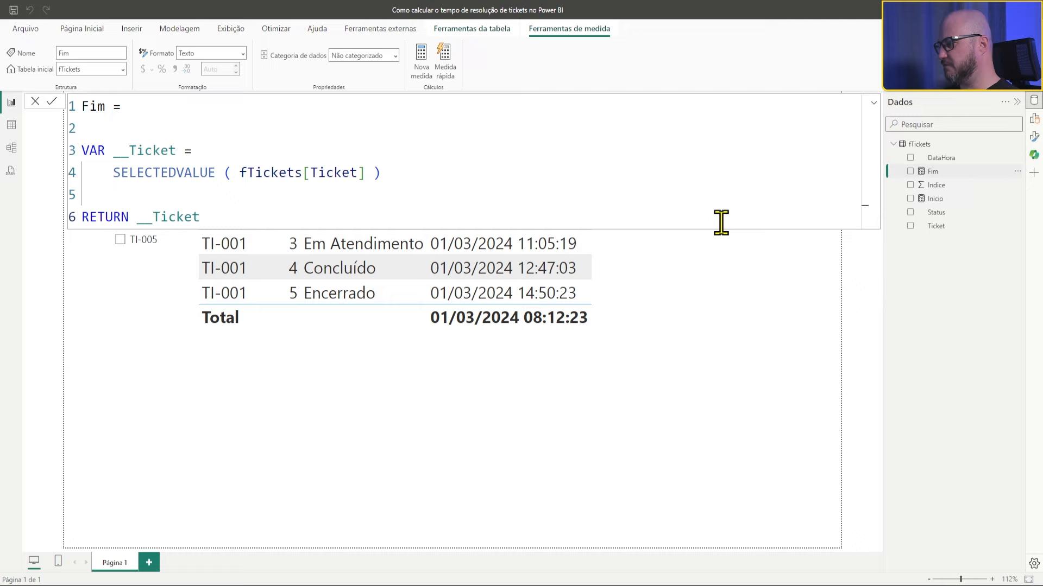
Add the Fim measure to the ticket table visual, keeping its formula collapsed so the table can be read
{"action": "left_click", "coordinate": [804, 285]}
{"action": "left_click", "coordinate": [910, 171]}
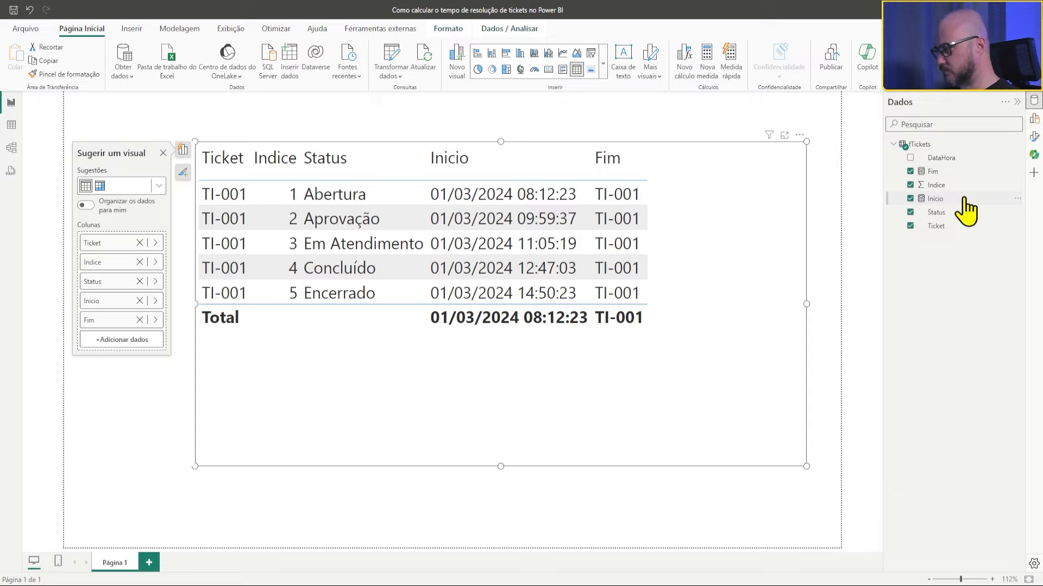
{"action": "left_click", "coordinate": [961, 172]}
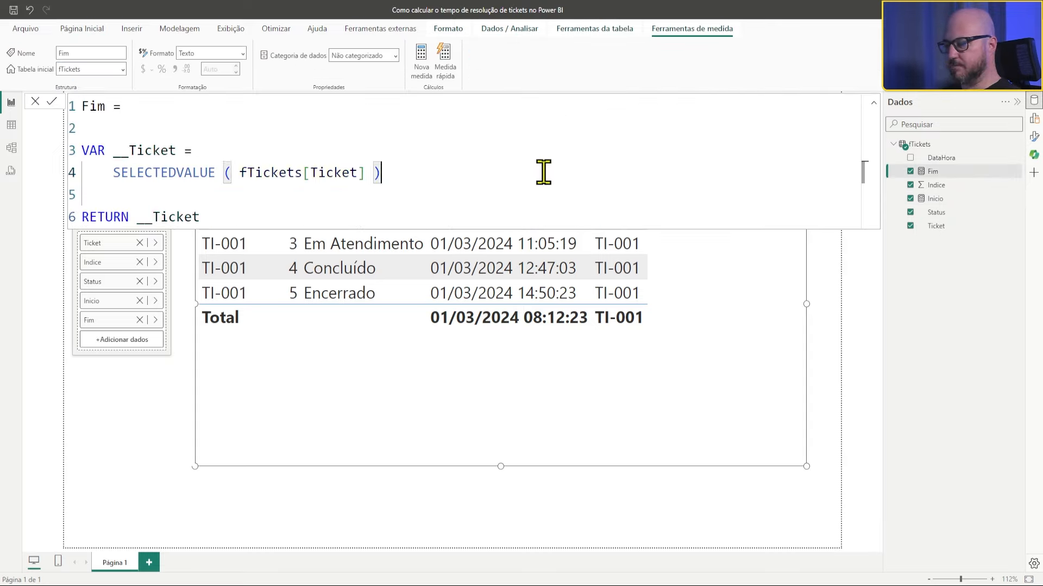
{"action": "left_click", "coordinate": [873, 103]}
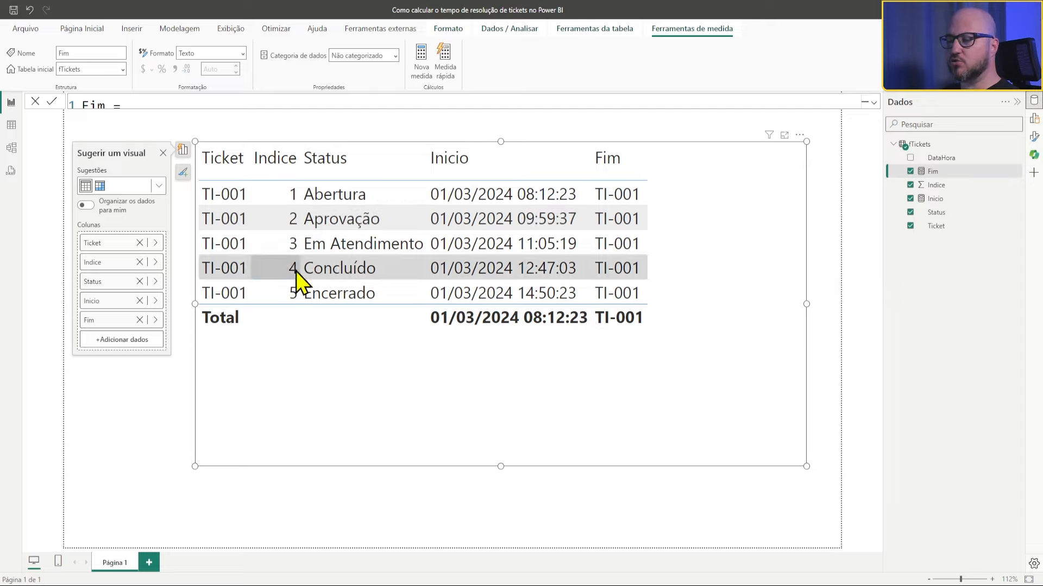
Filter the slicer to TI-002 and to TI-003 to compare their Indice sequences, and return it to TI-001
{"action": "left_click", "coordinate": [187, 377]}
{"action": "left_click", "coordinate": [133, 185]}
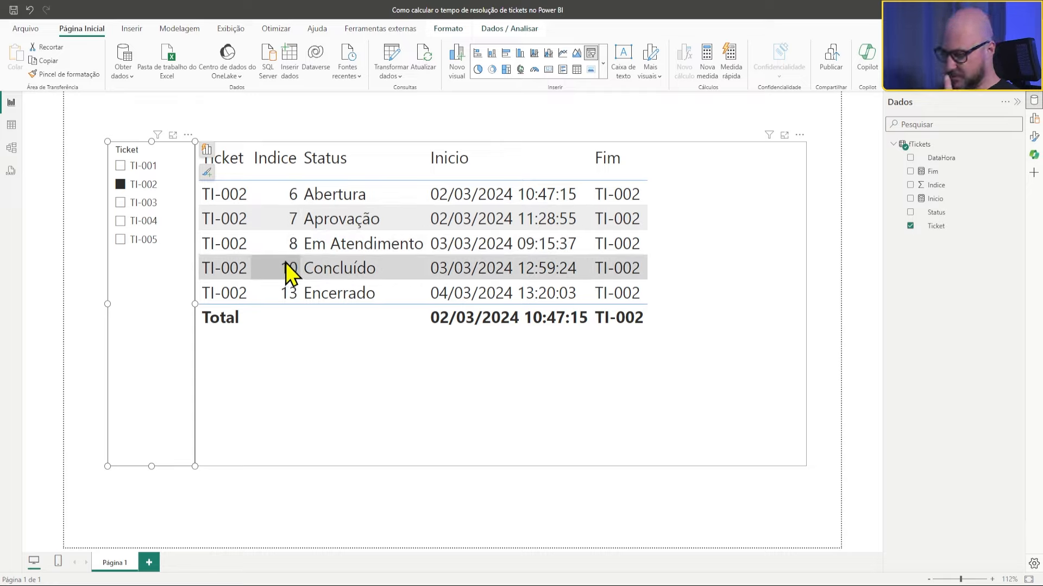
{"action": "left_click", "coordinate": [137, 204]}
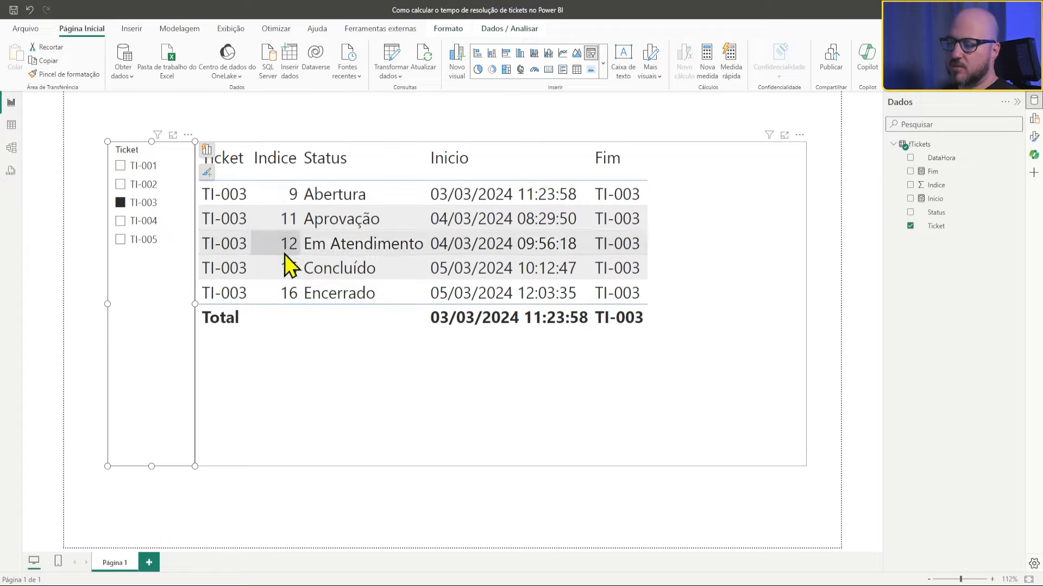
{"action": "left_click", "coordinate": [137, 166]}
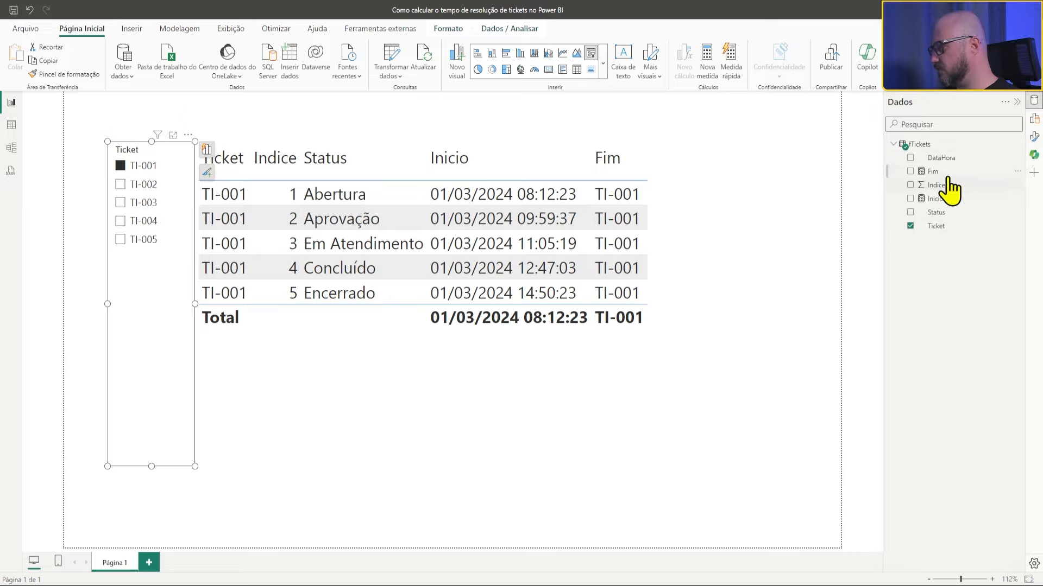
In the Fim measure, add a second variable __Indice equal to SELECTEDVALUE ( fTickets[Indice] ) between __Ticket and the RETURN line
{"action": "left_click", "coordinate": [935, 172]}
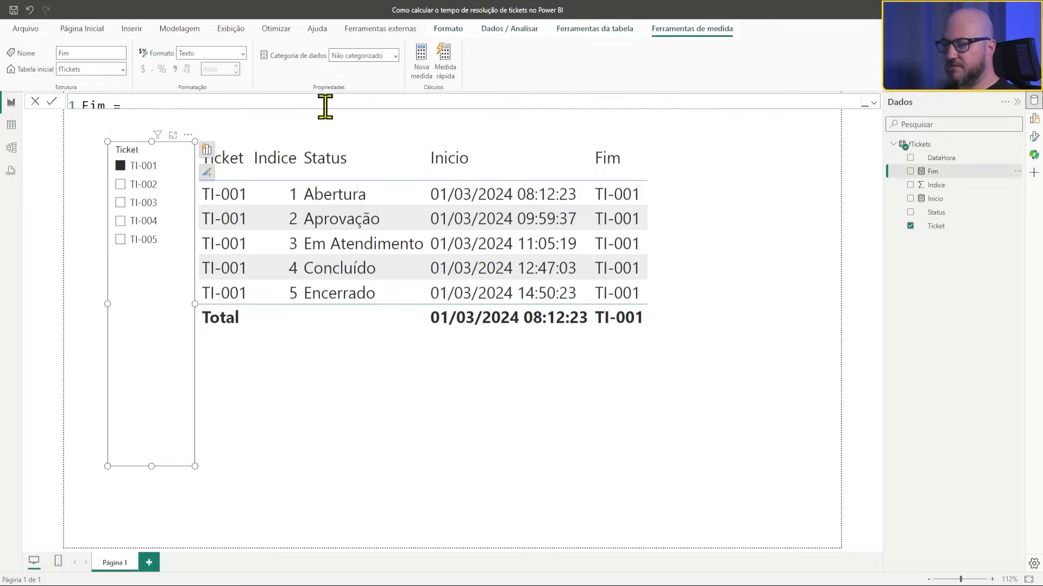
{"action": "left_click", "coordinate": [872, 103]}
{"action": "key", "text": "Return"}
{"action": "key", "text": "Return"}
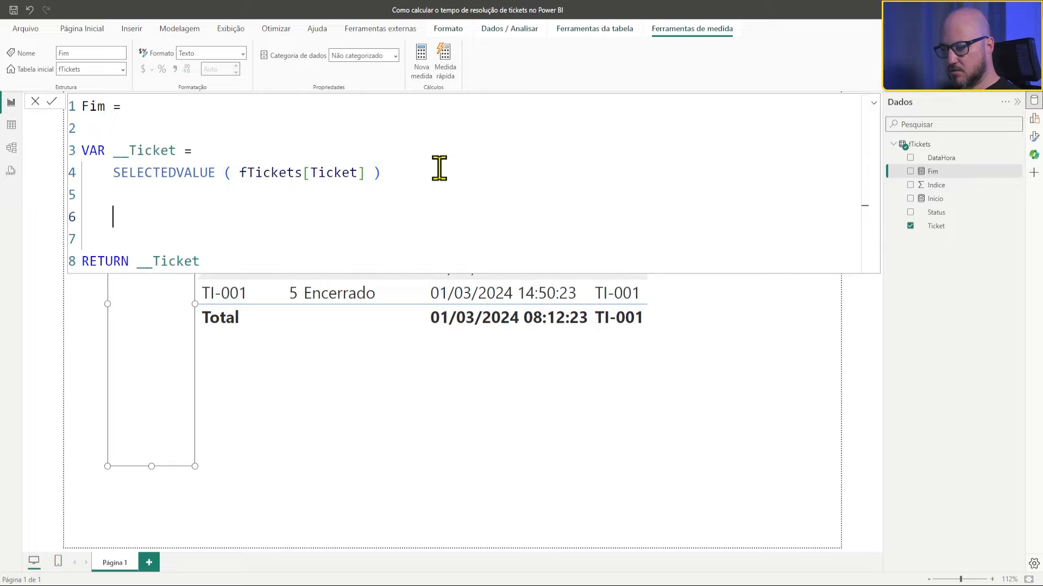
{"action": "type", "text": "VAR"}
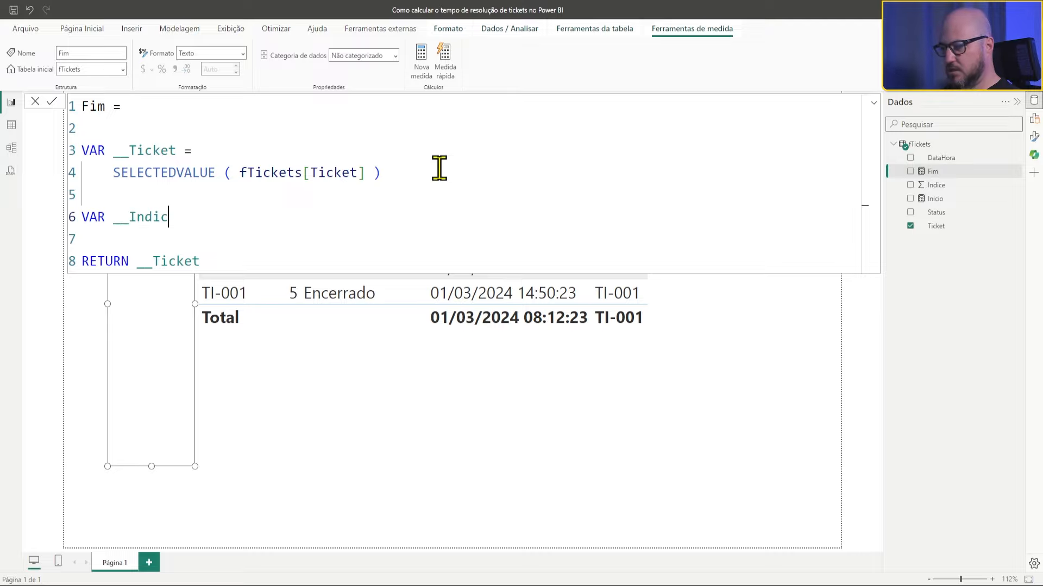
{"action": "type", "text": "__Indice ="}
{"action": "key", "text": "Return"}
{"action": "type", "text": "SELE"}
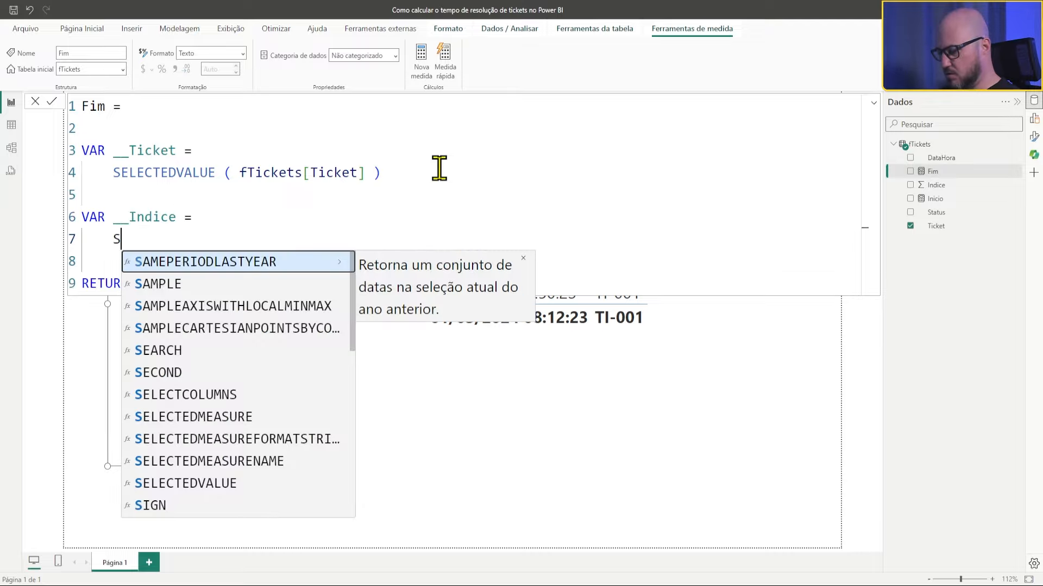
{"action": "key", "text": "Down"}
{"action": "key", "text": "Down"}
{"action": "key", "text": "Down"}
{"action": "key", "text": "Down"}
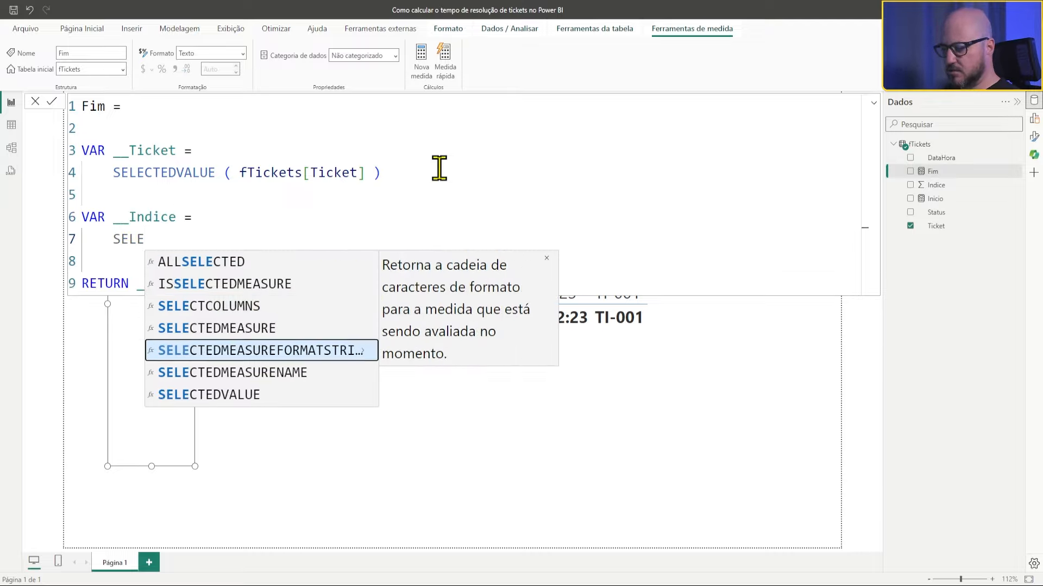
{"action": "key", "text": "Tab"}
{"action": "type", "text": "("}
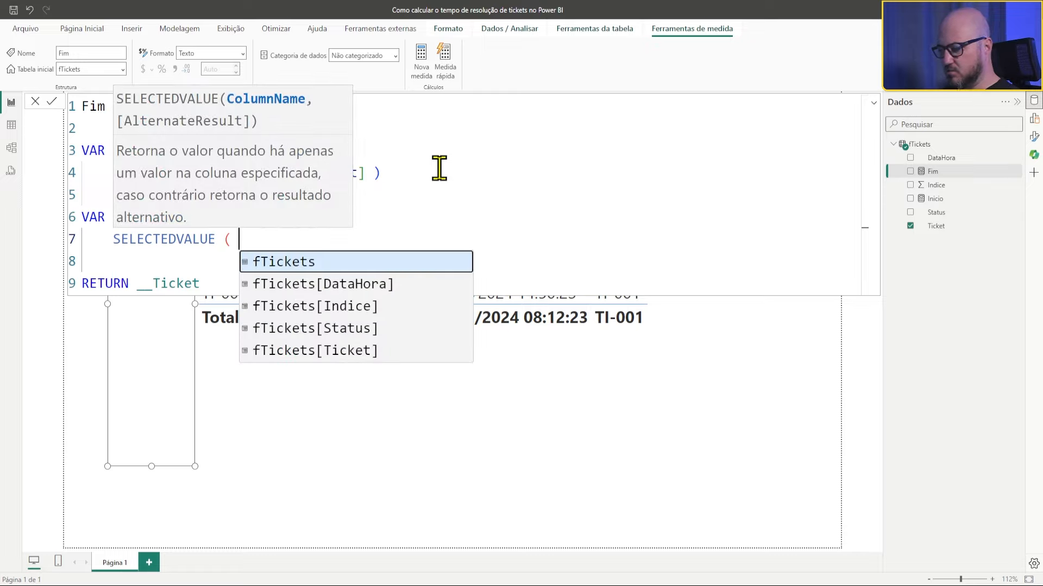
{"action": "key", "text": "Down"}
{"action": "key", "text": "Down"}
{"action": "key", "text": "Tab"}
{"action": "type", "text": ")"}
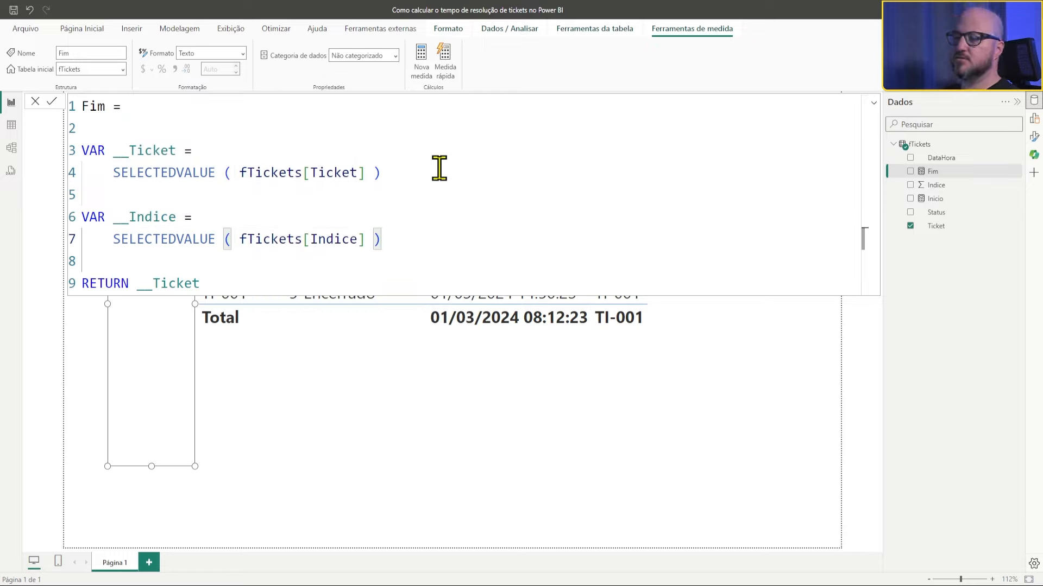
{"action": "double_click", "coordinate": [149, 240]}
{"action": "key", "text": "ctrl+c"}
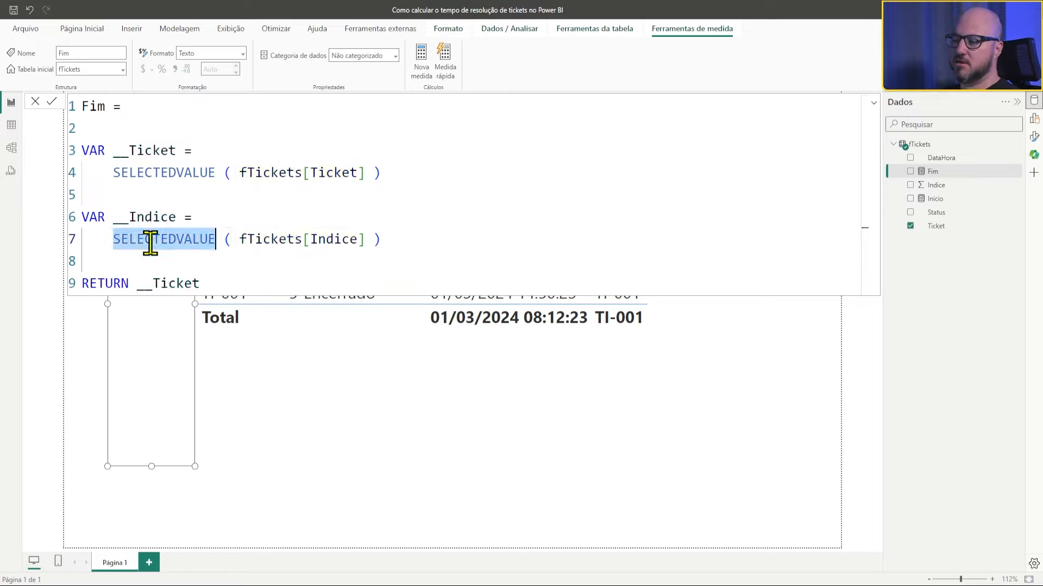
{"action": "double_click", "coordinate": [186, 283]}
{"action": "key", "text": "ctrl+v"}
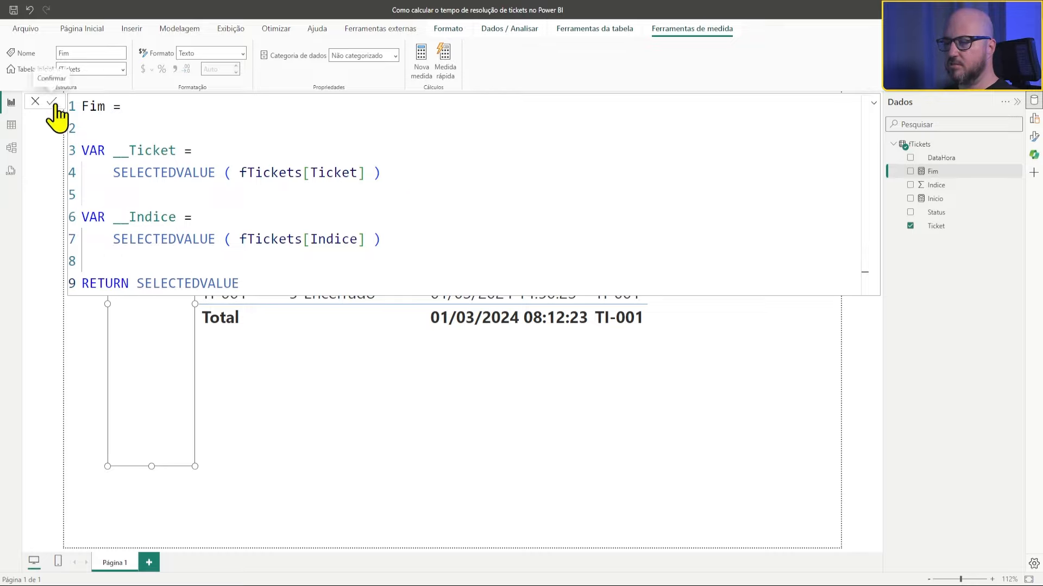
Make the Fim measure return __Indice by copying the variable name into the RETURN line, and commit it
{"action": "double_click", "coordinate": [163, 217]}
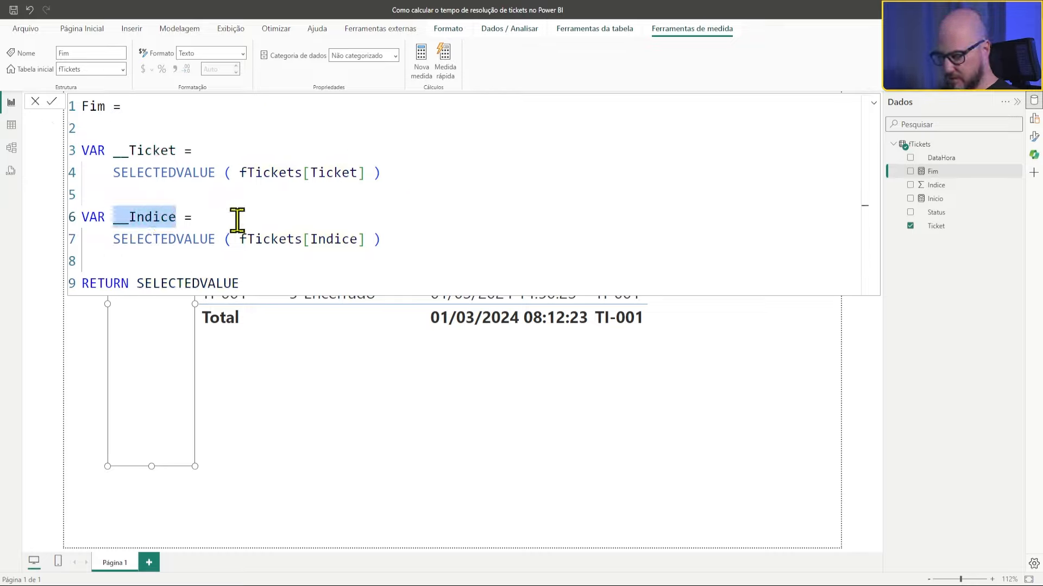
{"action": "double_click", "coordinate": [145, 216]}
{"action": "key", "text": "ctrl+c"}
{"action": "double_click", "coordinate": [174, 283]}
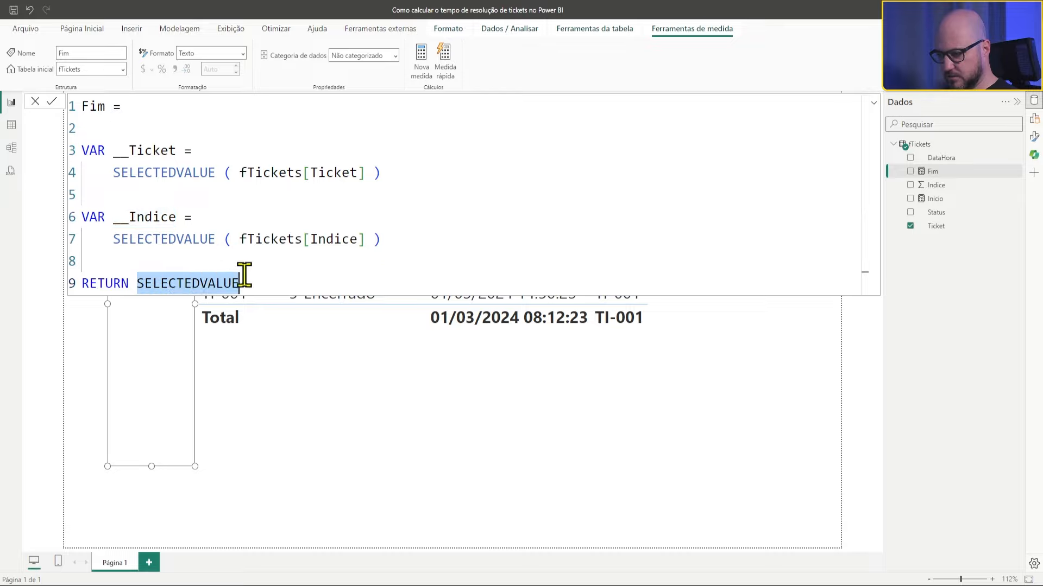
{"action": "key", "text": "ctrl+v"}
{"action": "key", "text": "Return"}
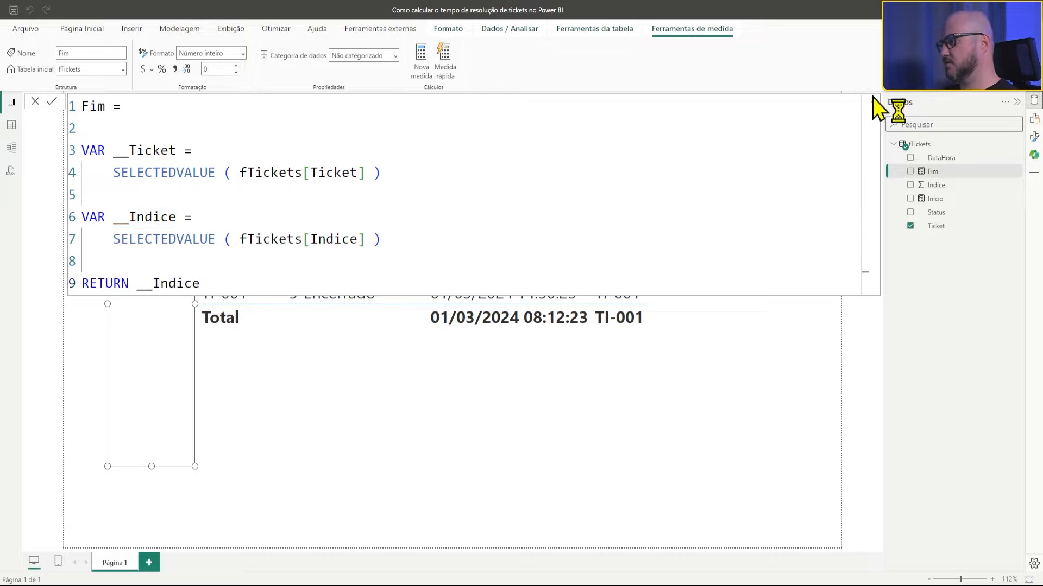
Compare the Fim values with the Indice column in the table visual and review the measure's formula
{"action": "left_click", "coordinate": [874, 103]}
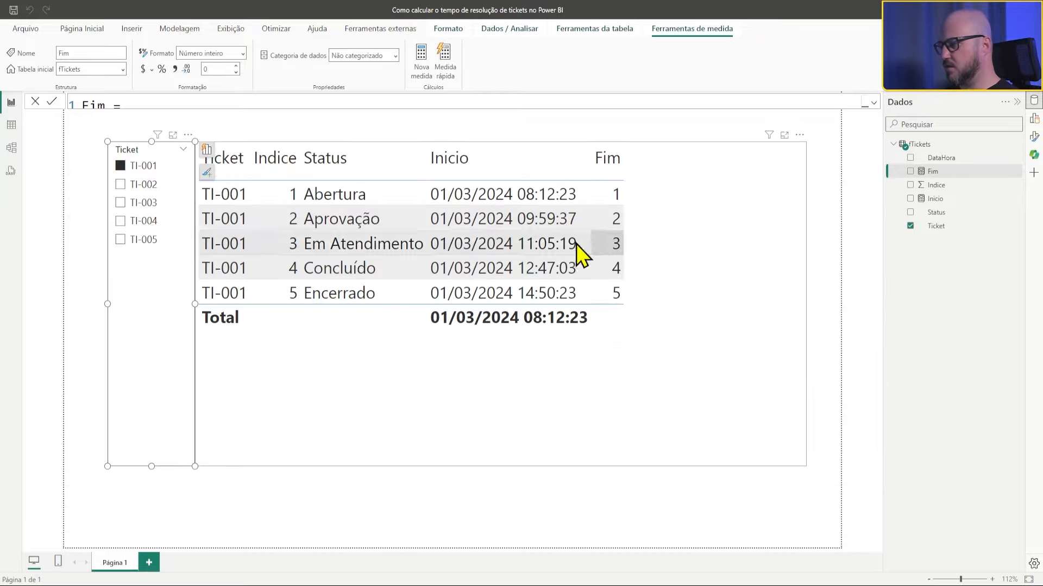
{"action": "left_click", "coordinate": [873, 103]}
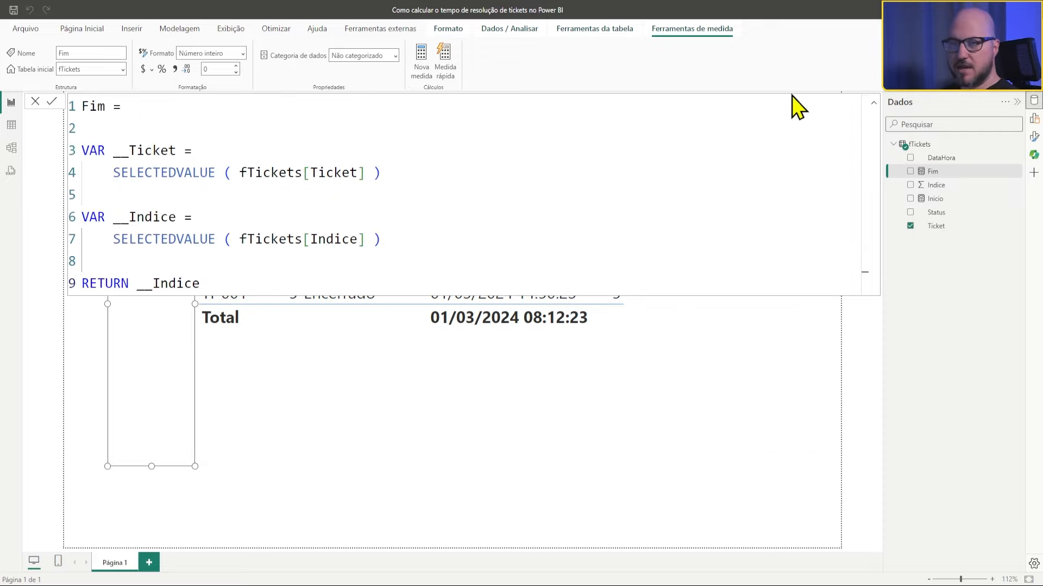
{"action": "left_click", "coordinate": [873, 103]}
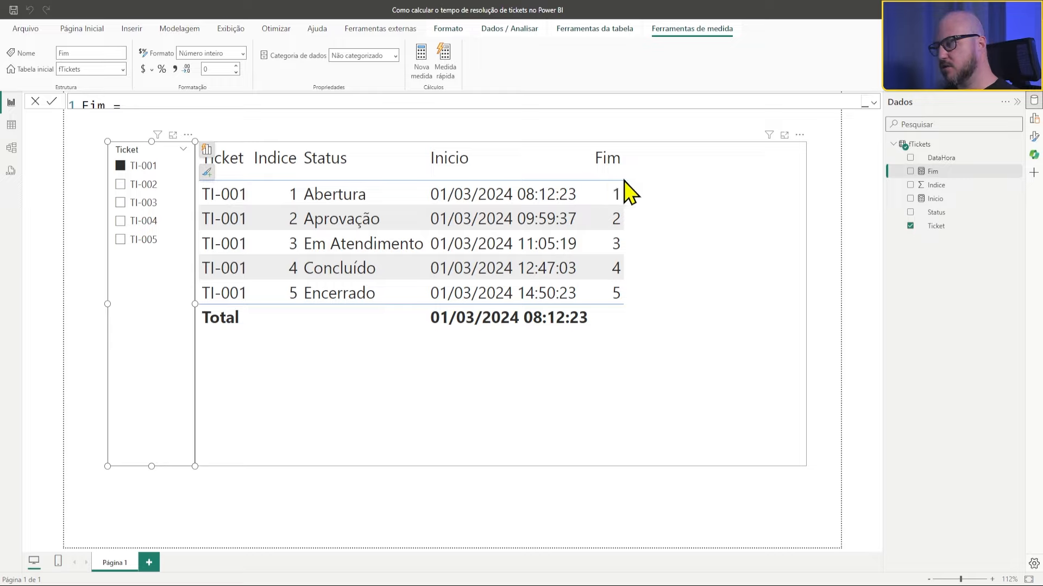
In the Fim measure, start a third variable named __Proximo between the __Indice variable and the RETURN line
{"action": "left_click", "coordinate": [873, 103]}
{"action": "left_click", "coordinate": [398, 240]}
{"action": "key", "text": "Return"}
{"action": "key", "text": "Return"}
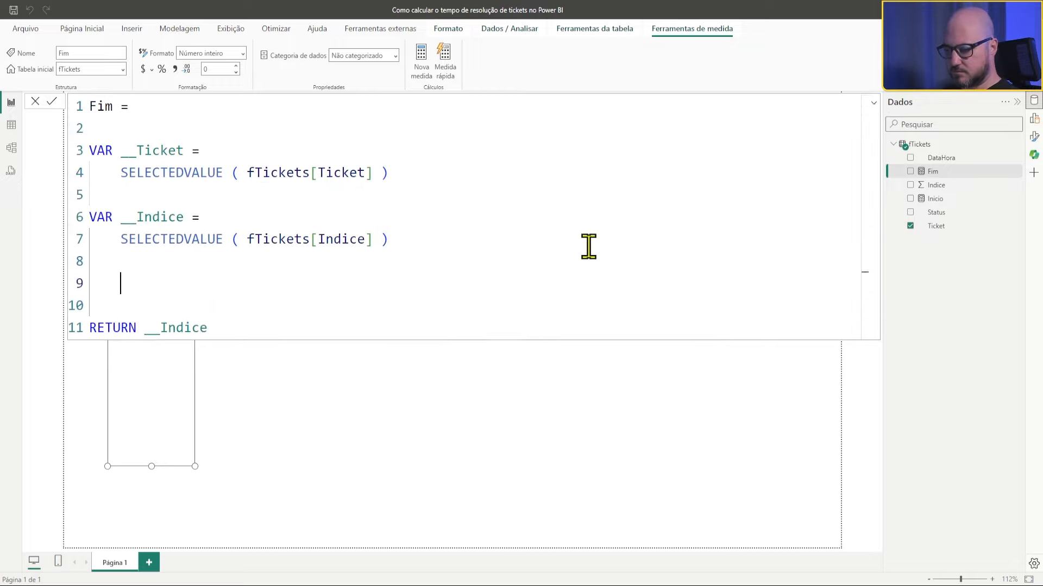
{"action": "type", "text": "VAR "}
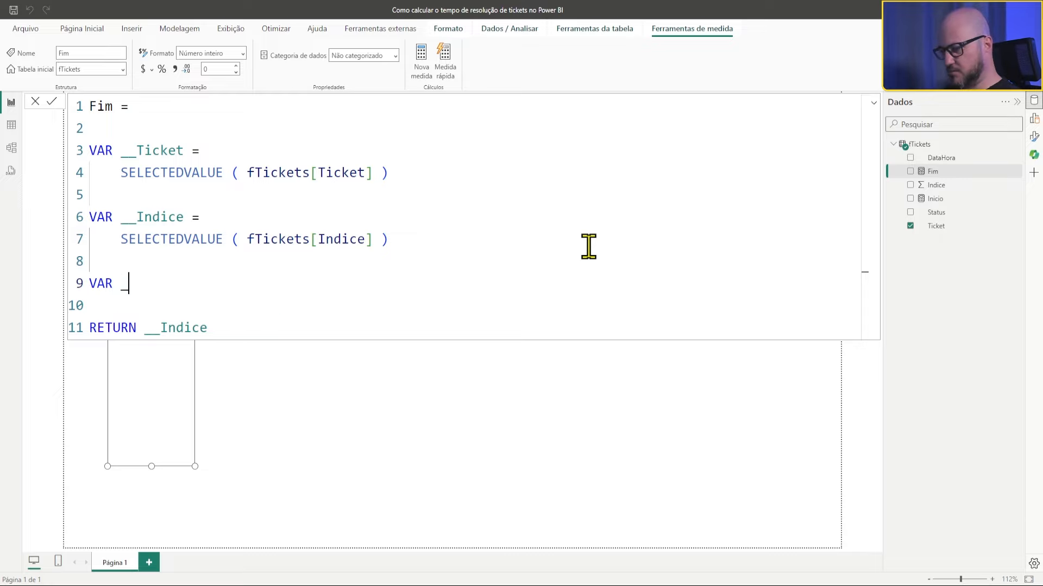
{"action": "type", "text": "__Taela"}
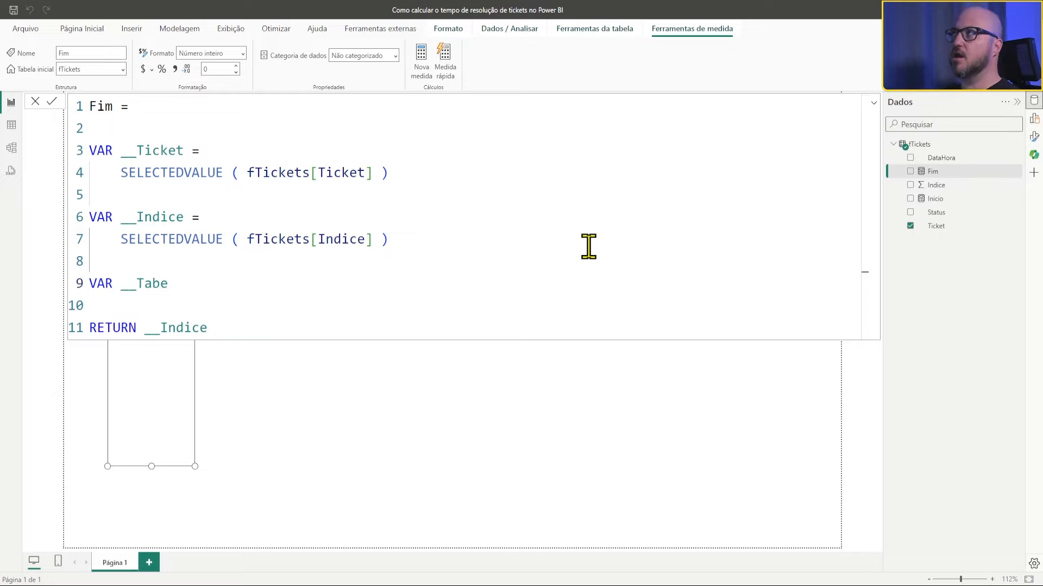
{"action": "key", "text": "BackSpace"}
{"action": "key", "text": "BackSpace"}
{"action": "key", "text": "BackSpace"}
{"action": "key", "text": "BackSpace"}
{"action": "type", "text": "P"}
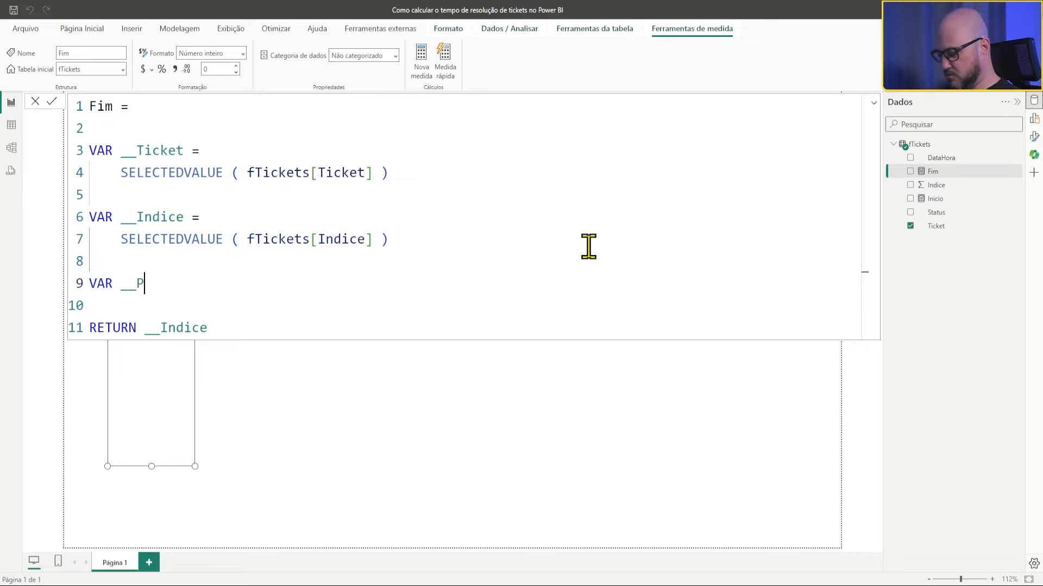
{"action": "type", "text": "roximo"}
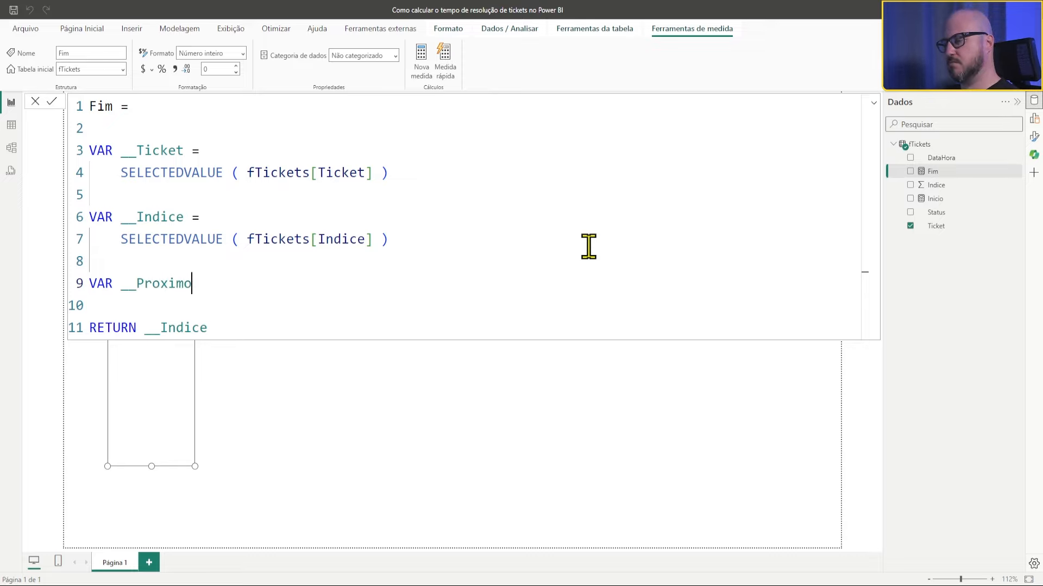
{"action": "type", "text": " ="}
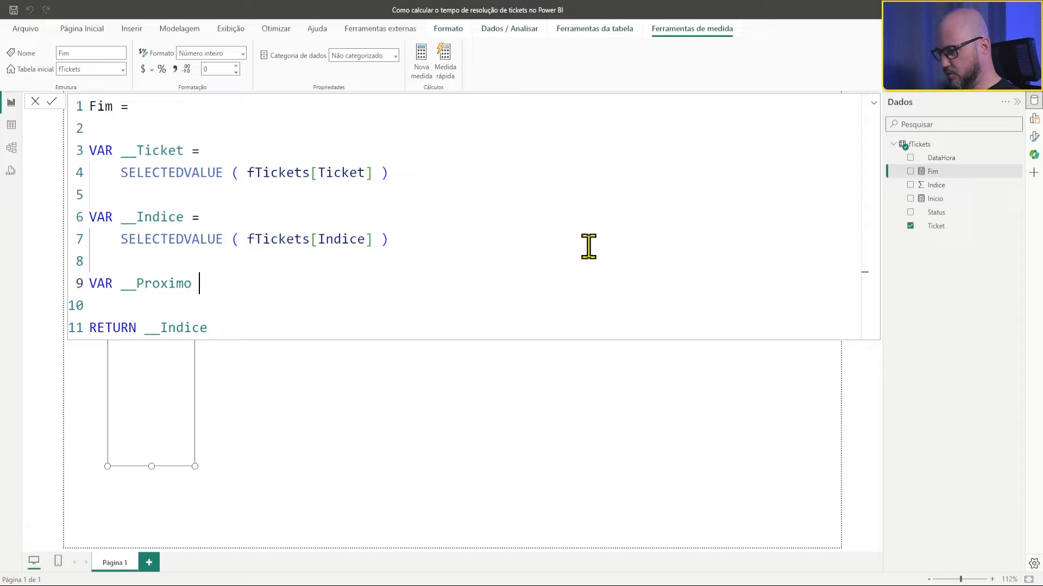
{"action": "key", "text": "Return"}
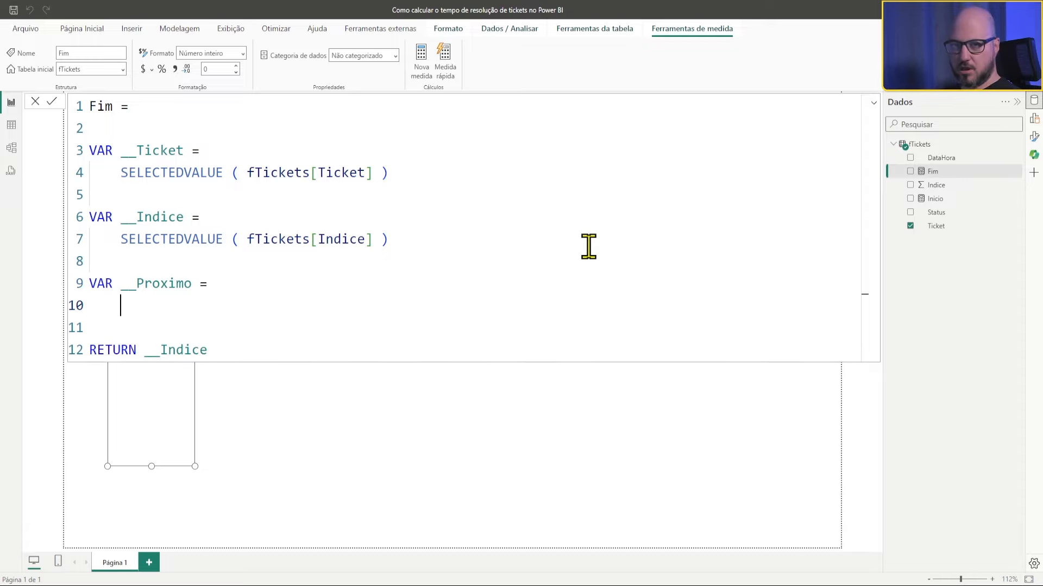
Begin the __Proximo expression with a FILTER function whose table argument is ALLSELECTED ( fTickets )
{"action": "type", "text": "FILTER ("}
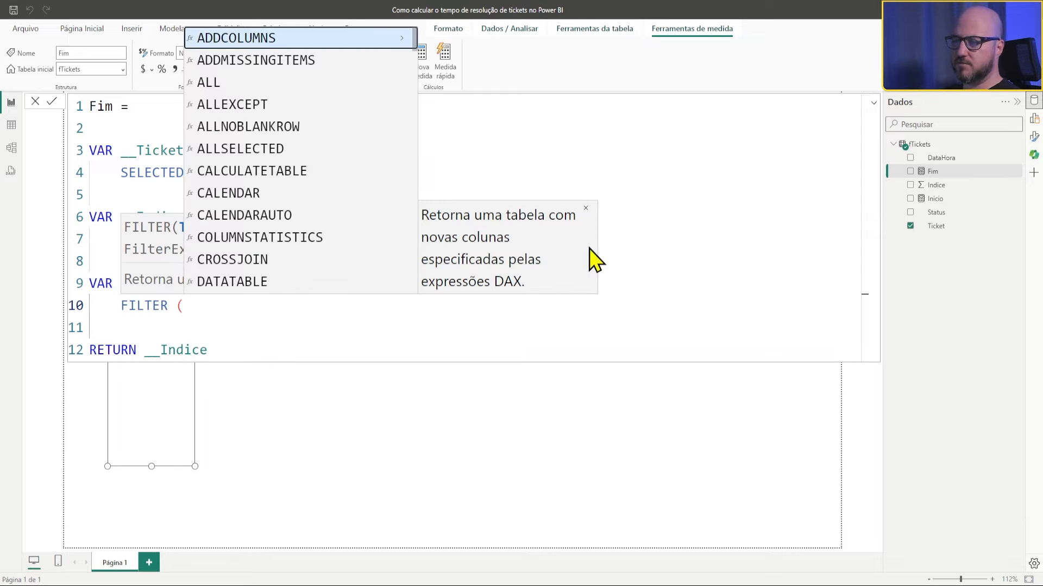
{"action": "key", "text": "shift+Return"}
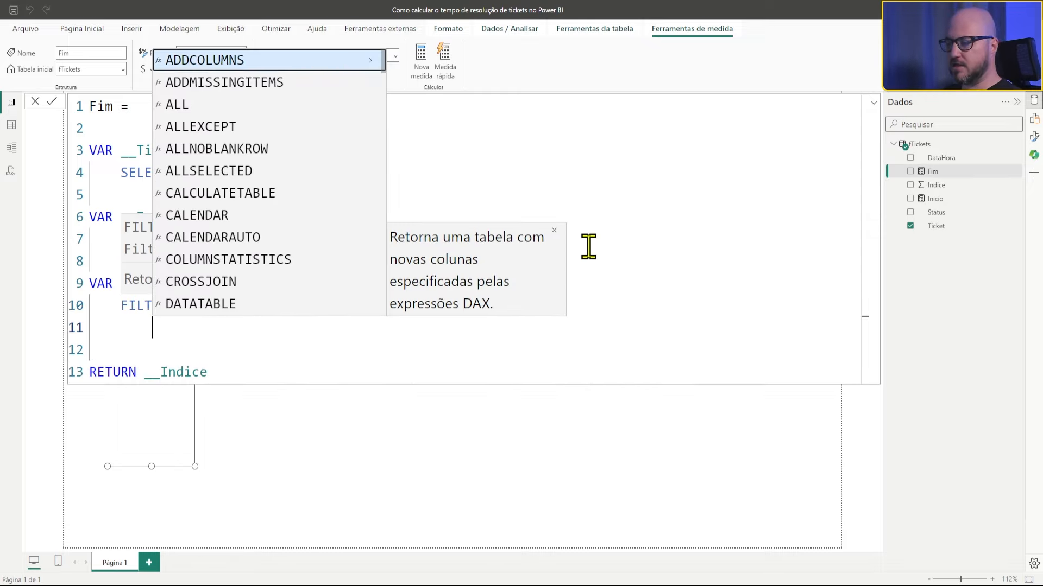
{"action": "type", "text": "ALLSELECTED ("}
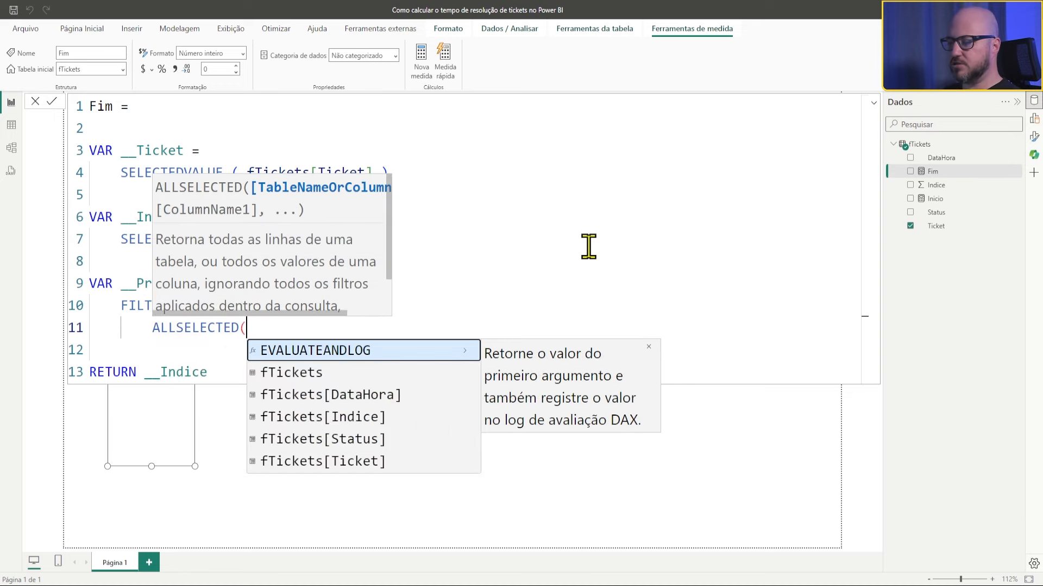
{"action": "key", "text": "Down"}
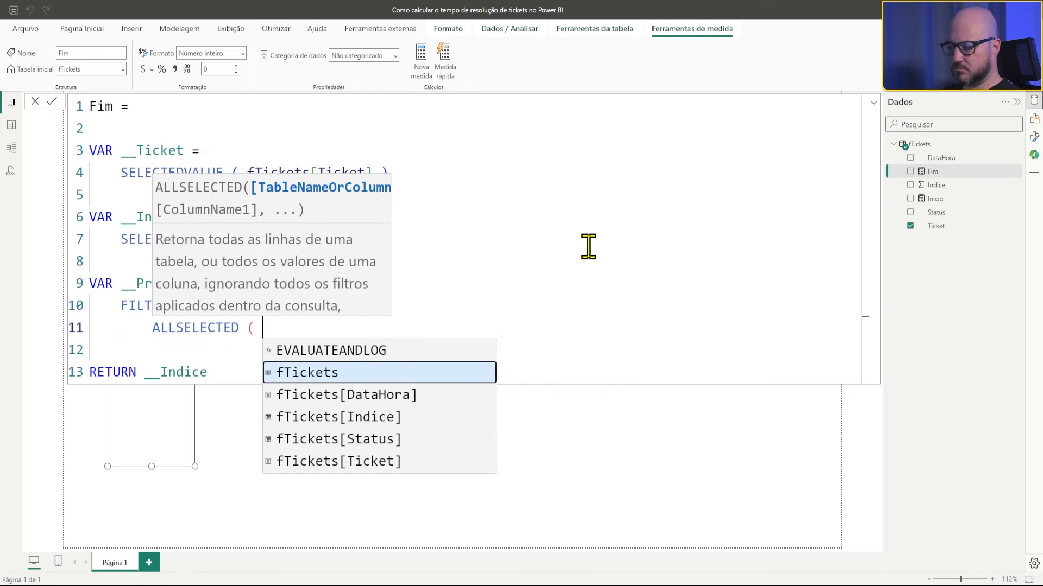
{"action": "key", "text": "Tab"}
{"action": "type", "text": ")"}
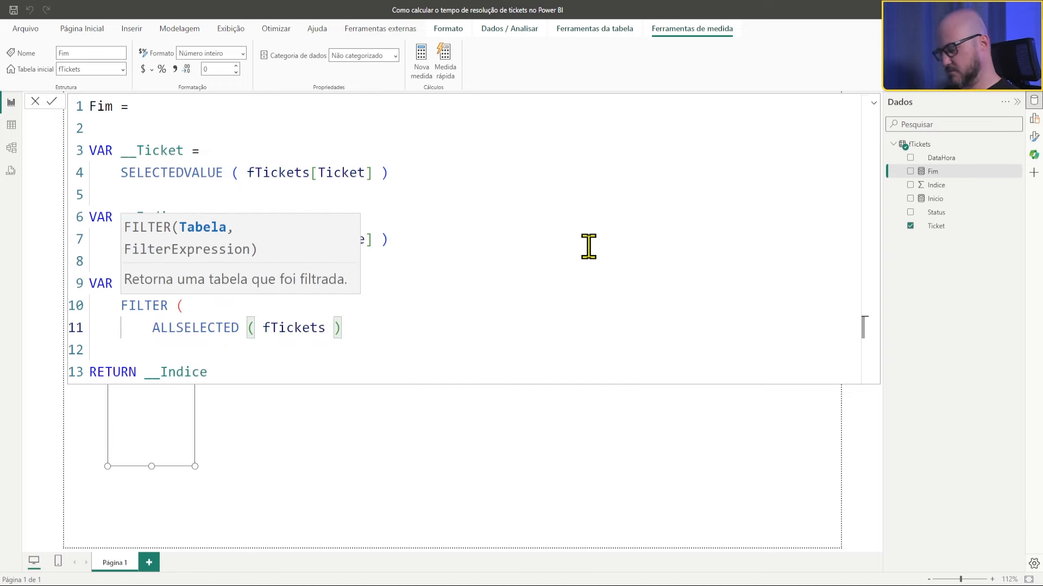
{"action": "type", "text": ","}
{"action": "key", "text": "shift+Return"}
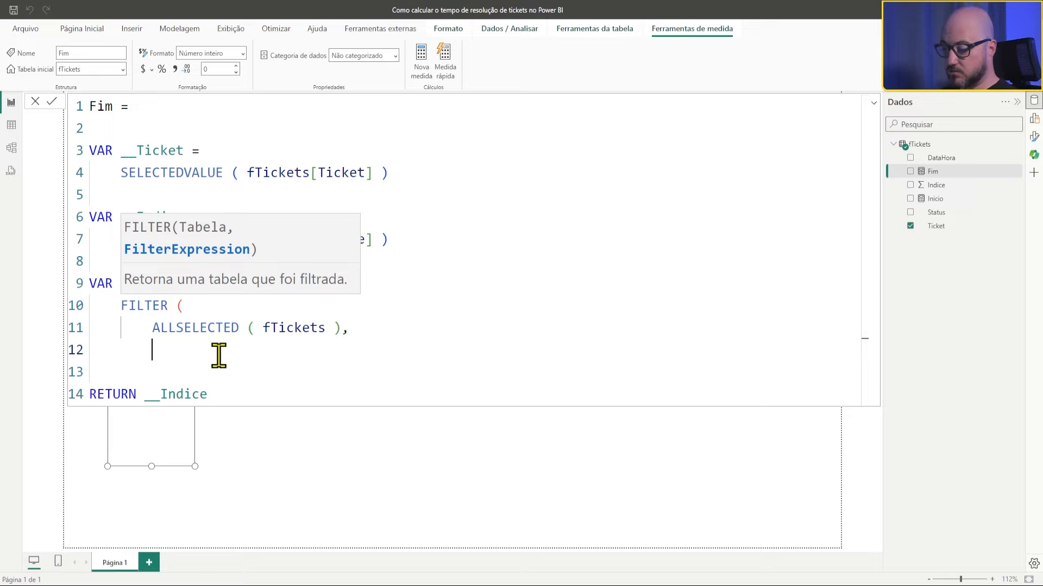
Add the filter condition fTickets[Ticket] = __Ticket, copying the variable name from its declaration
{"action": "type", "text": "fTi"}
{"action": "key", "text": "Down"}
{"action": "key", "text": "Down"}
{"action": "key", "text": "Down"}
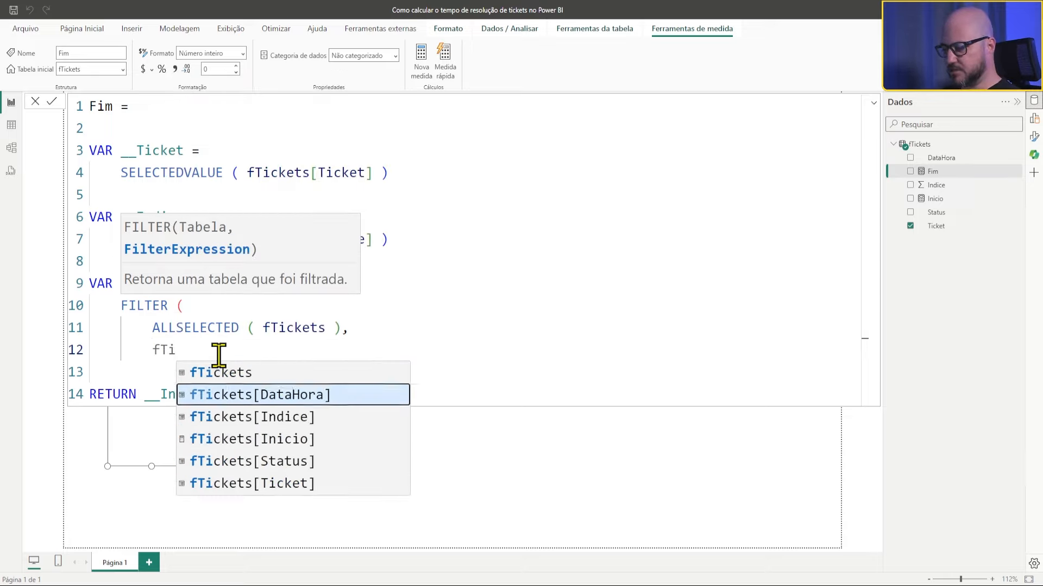
{"action": "key", "text": "Down"}
{"action": "key", "text": "Down"}
{"action": "key", "text": "Tab"}
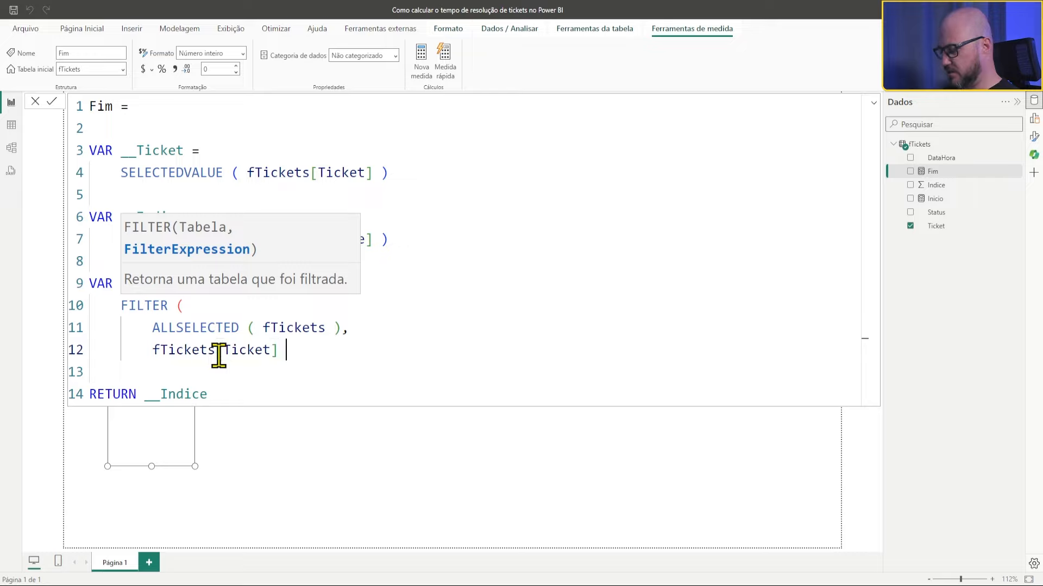
{"action": "type", "text": "="}
{"action": "double_click", "coordinate": [158, 150]}
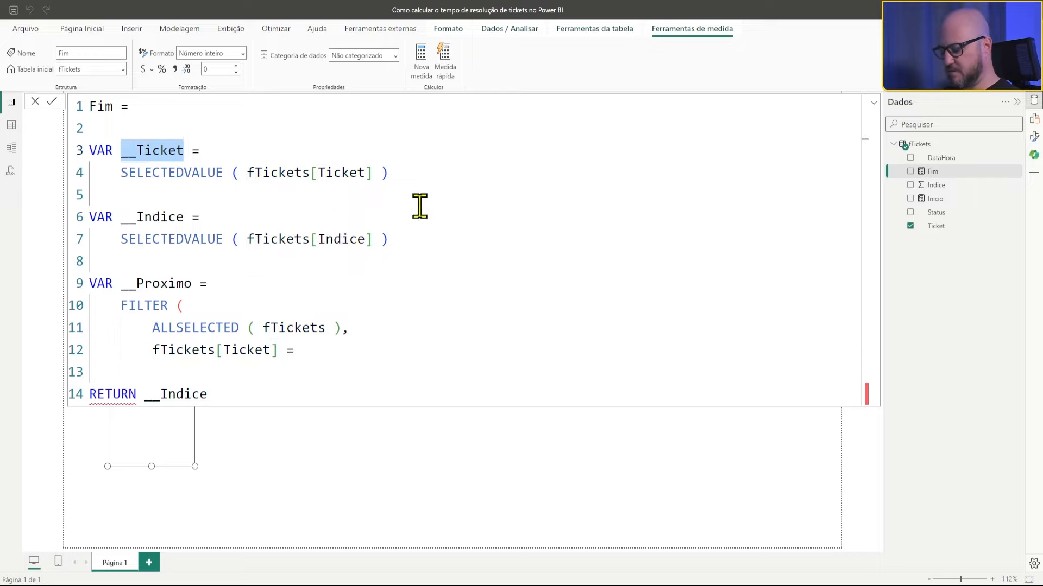
{"action": "key", "text": "ctrl+c"}
{"action": "left_click", "coordinate": [423, 350]}
{"action": "key", "text": "ctrl+v"}
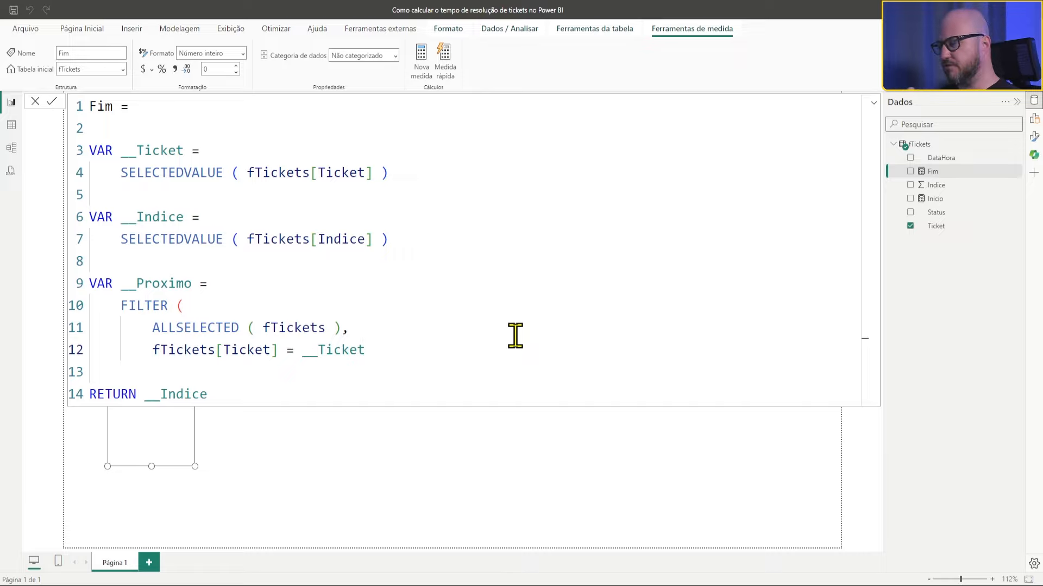
Add a second condition, && fTickets[Indice] > __Indice, on its own line and close the FILTER function
{"action": "key", "text": "Return"}
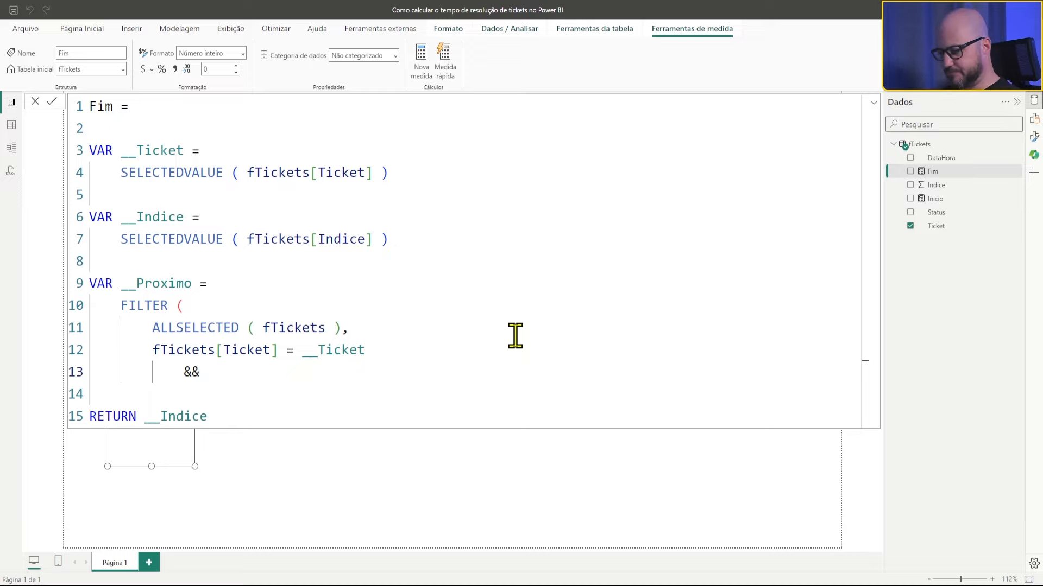
{"action": "type", "text": "&& AND"}
{"action": "key", "text": "BackSpace"}
{"action": "key", "text": "BackSpace"}
{"action": "key", "text": "BackSpace"}
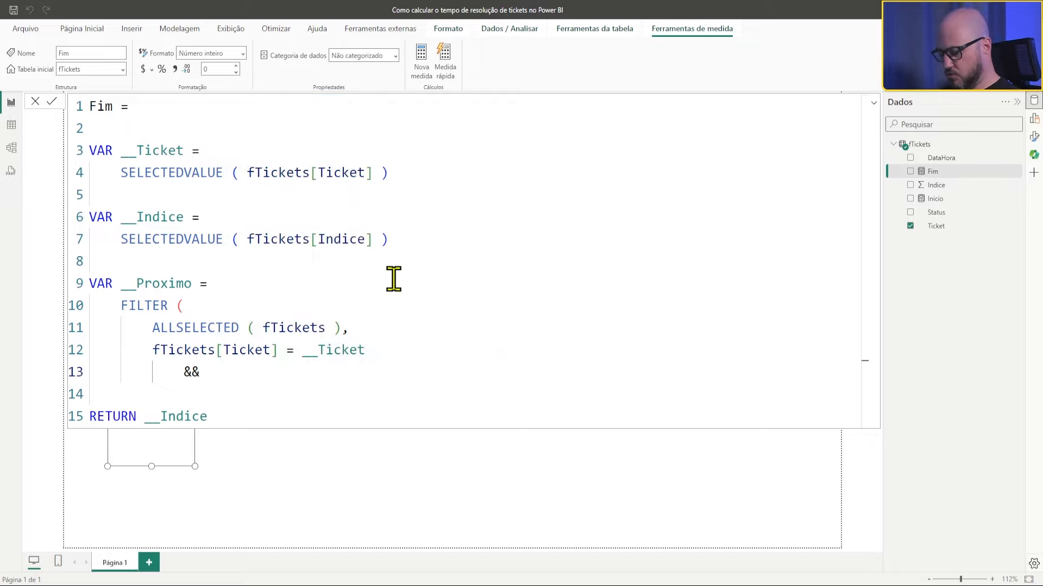
{"action": "type", "text": "ftik"}
{"action": "key", "text": "BackSpace"}
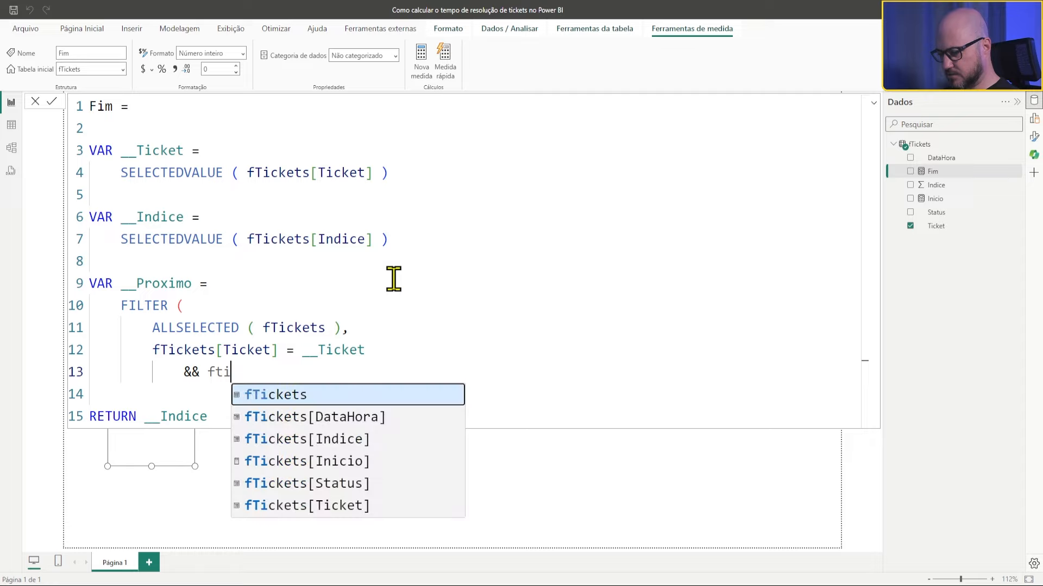
{"action": "key", "text": "Down"}
{"action": "key", "text": "Down"}
{"action": "key", "text": "Tab"}
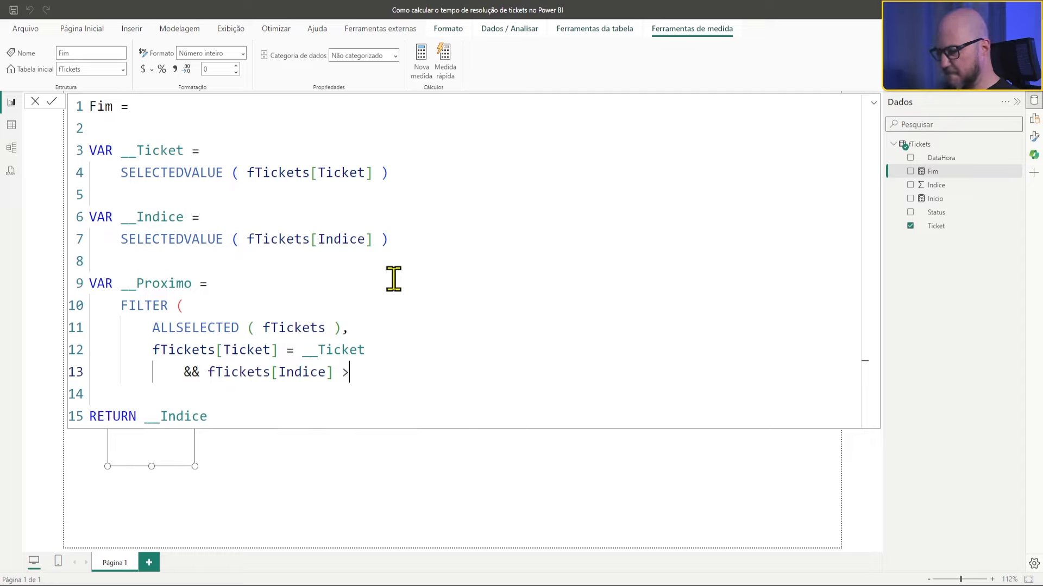
{"action": "double_click", "coordinate": [158, 219]}
{"action": "key", "text": "ctrl+c"}
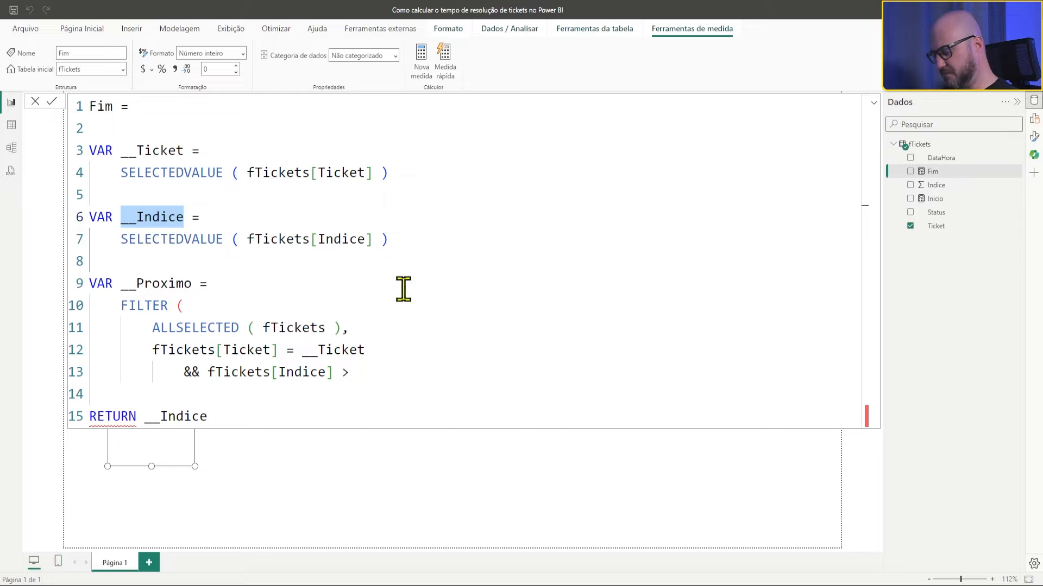
{"action": "left_click", "coordinate": [389, 371]}
{"action": "key", "text": "ctrl+v"}
{"action": "key", "text": "Return"}
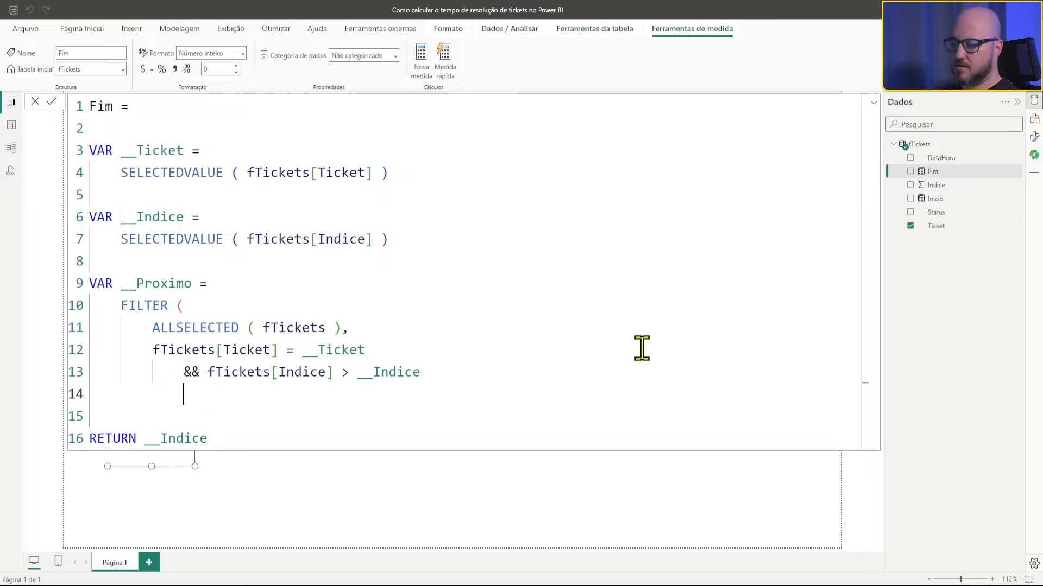
{"action": "type", "text": ")"}
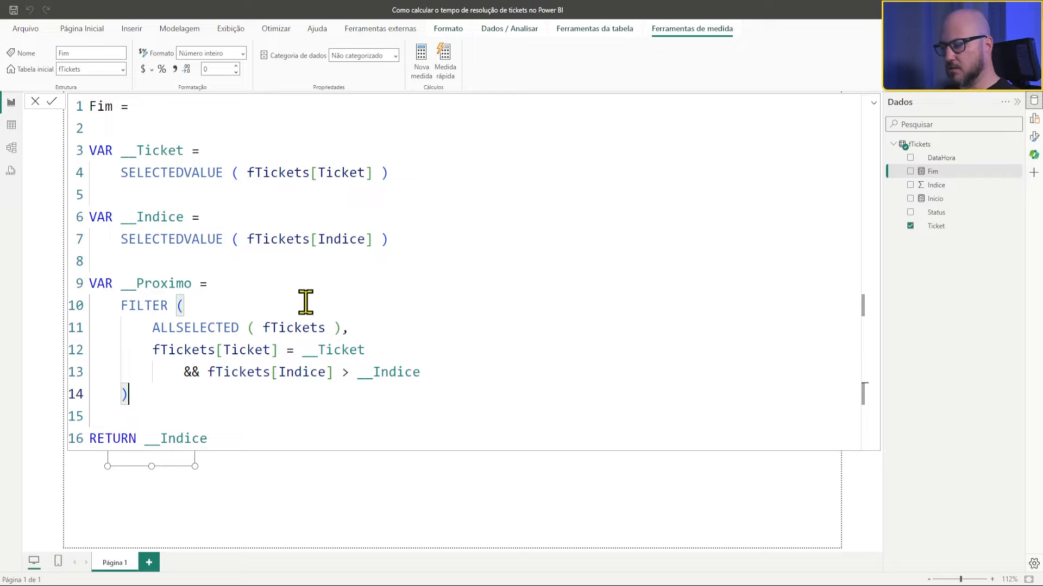
Insert an opening CONCATENATEX function on a new line before FILTER in the __Proximo variable
{"action": "left_click", "coordinate": [304, 284]}
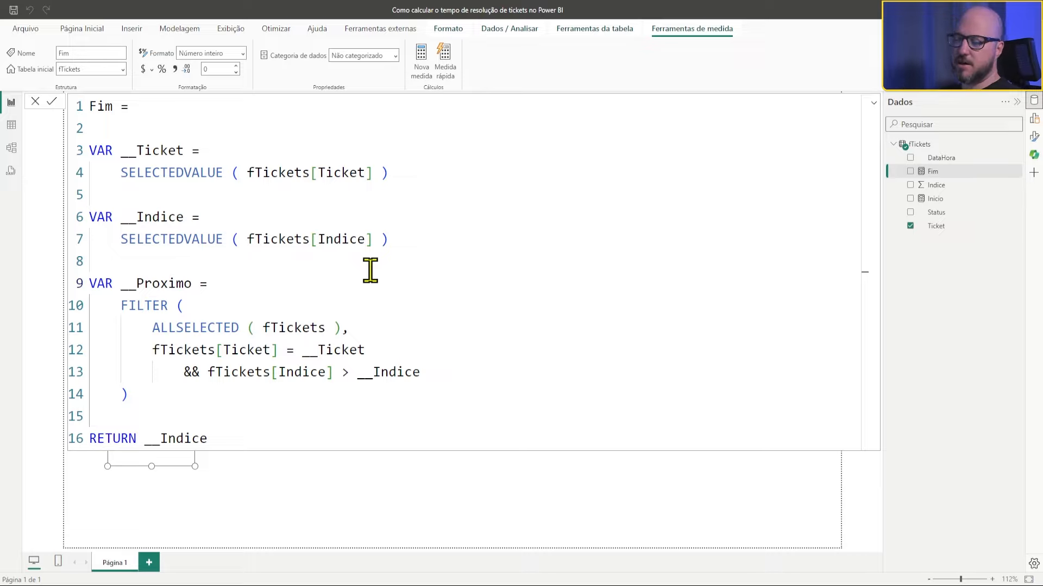
{"action": "left_click", "coordinate": [265, 308]}
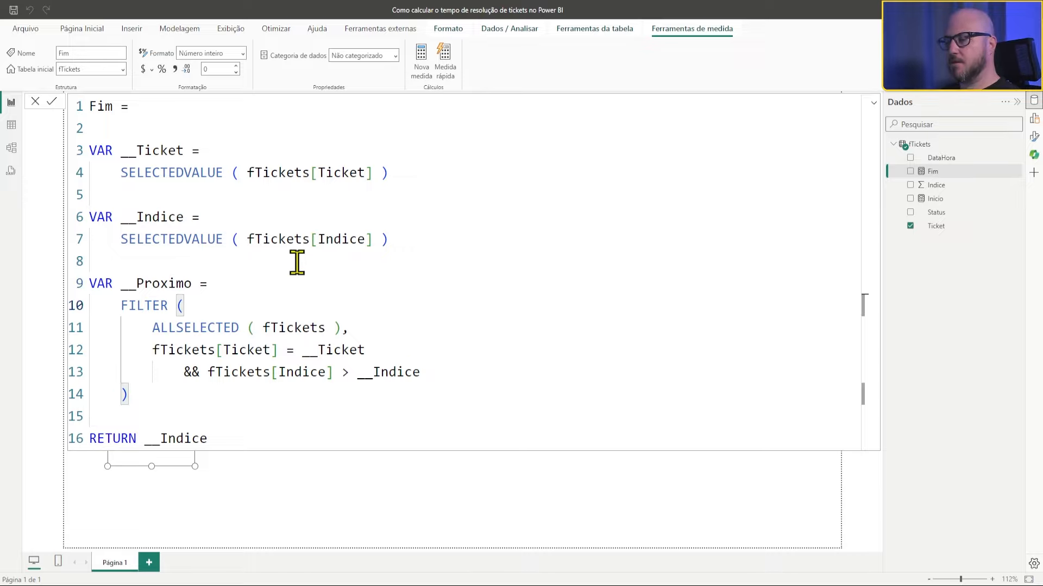
{"action": "left_click", "coordinate": [213, 282]}
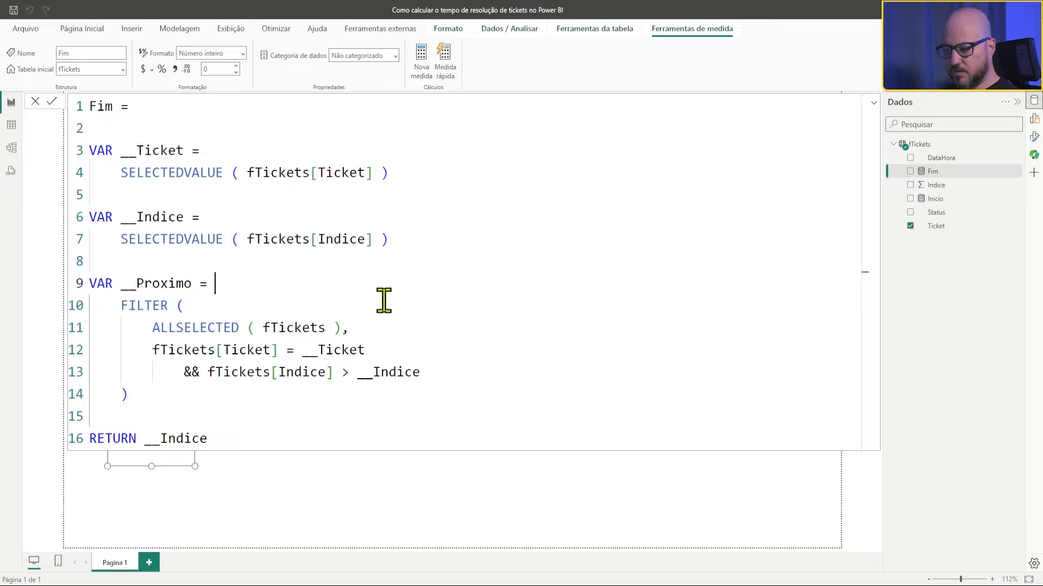
{"action": "key", "text": "Return"}
{"action": "type", "text": "CO"}
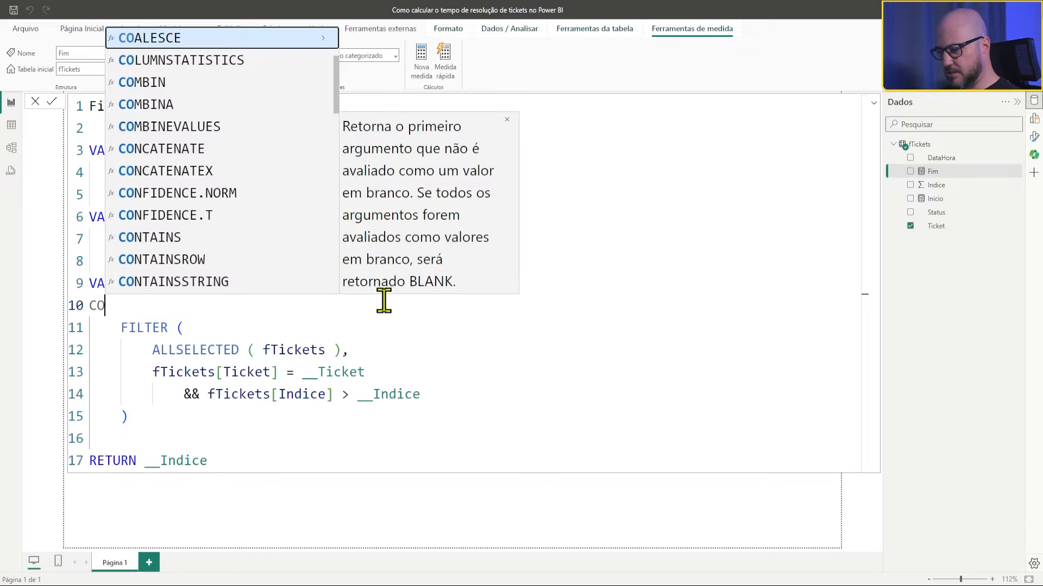
{"action": "key", "text": "Down"}
{"action": "key", "text": "Down"}
{"action": "key", "text": "Down"}
{"action": "key", "text": "Down"}
{"action": "key", "text": "Down"}
{"action": "key", "text": "Down"}
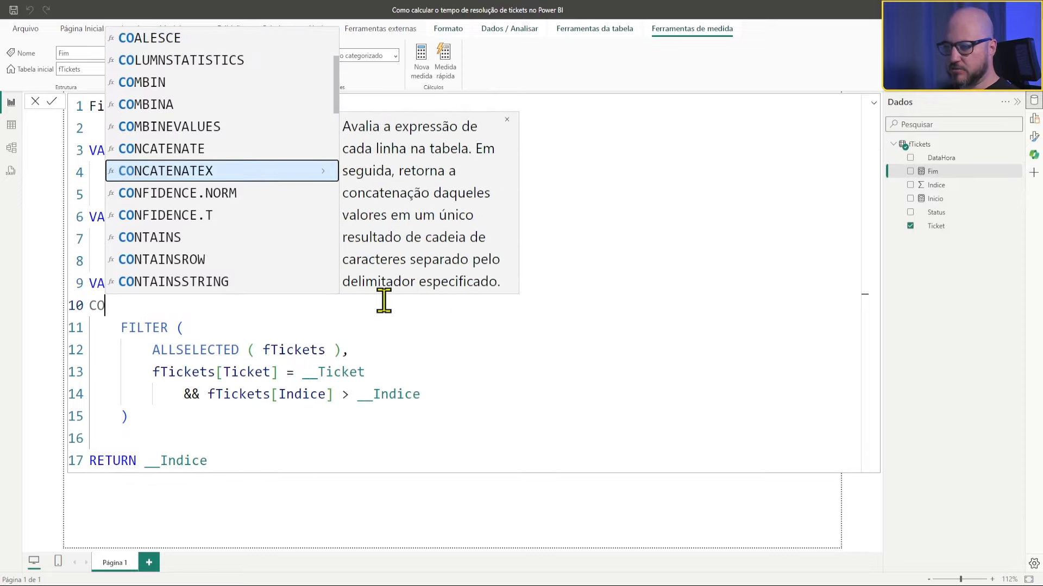
{"action": "key", "text": "Tab"}
{"action": "key", "text": "Left"}
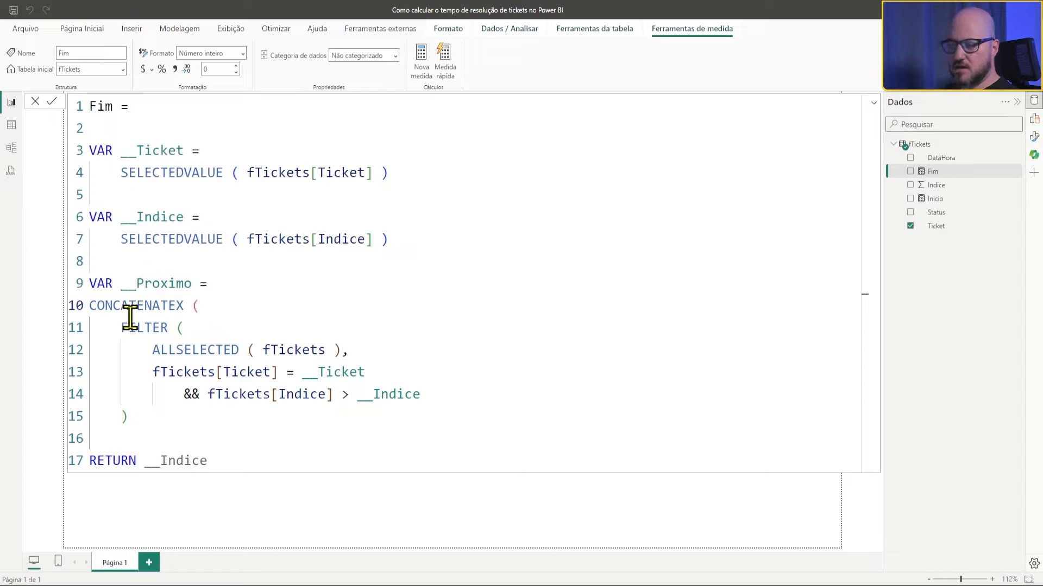
Complete CONCATENATEX after the FILTER with [DataHora] as the expression and ", " as the delimiter, and close the function
{"action": "left_click", "coordinate": [145, 417]}
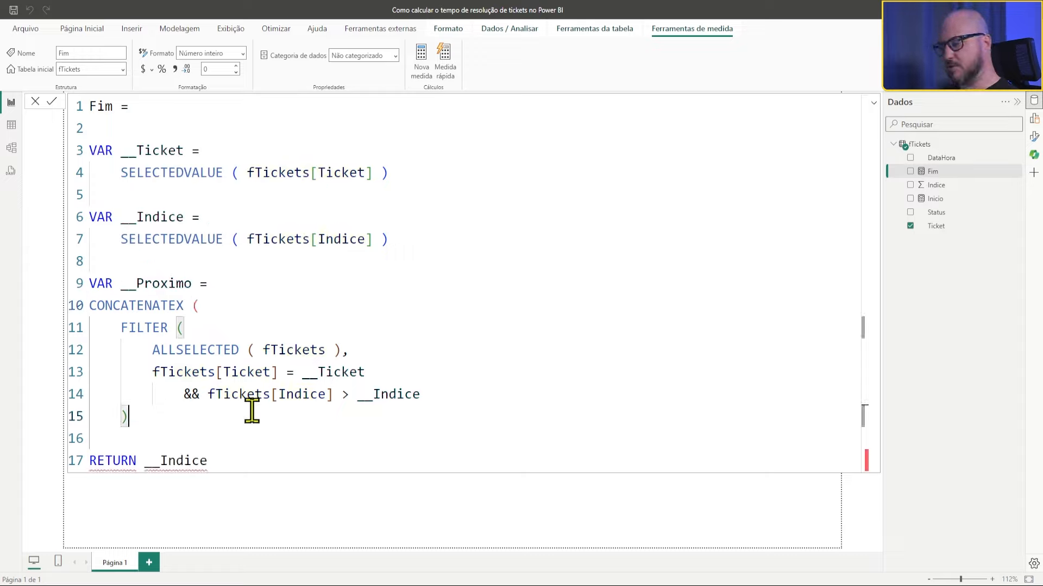
{"action": "type", "text": ","}
{"action": "key", "text": "Return"}
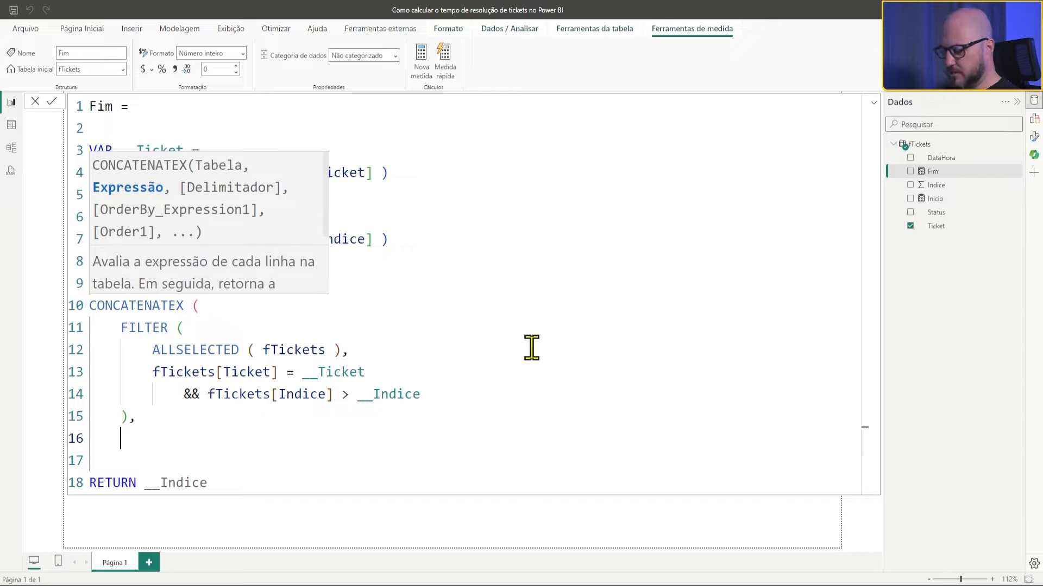
{"action": "type", "text": "["}
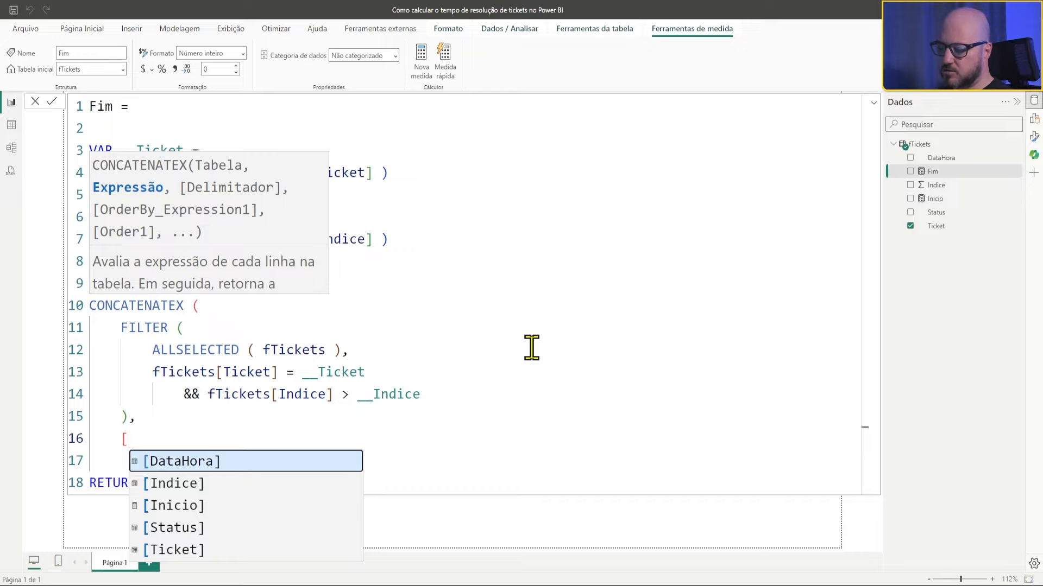
{"action": "key", "text": "Tab"}
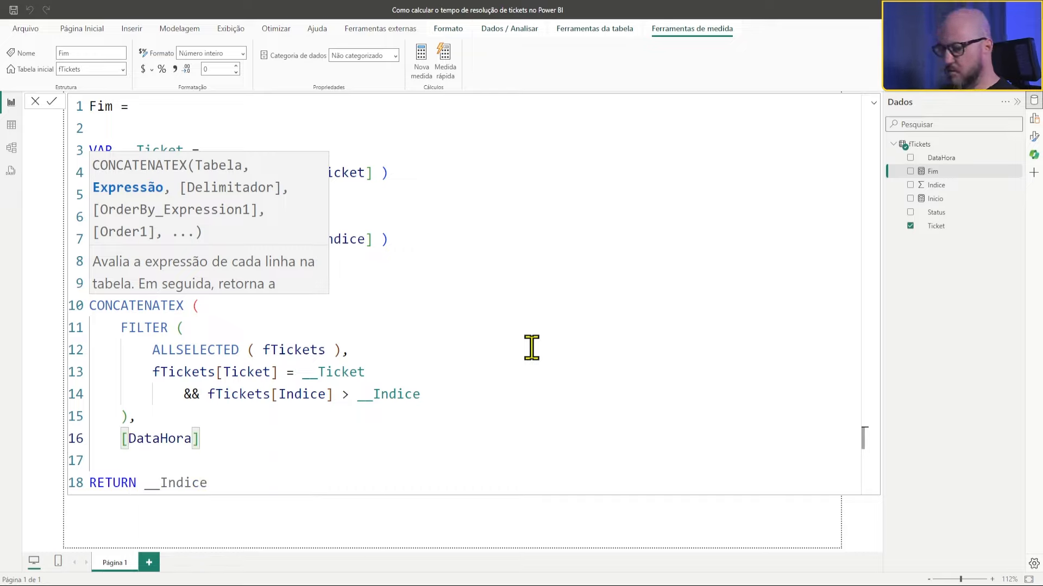
{"action": "type", "text": ","}
{"action": "key", "text": "Return"}
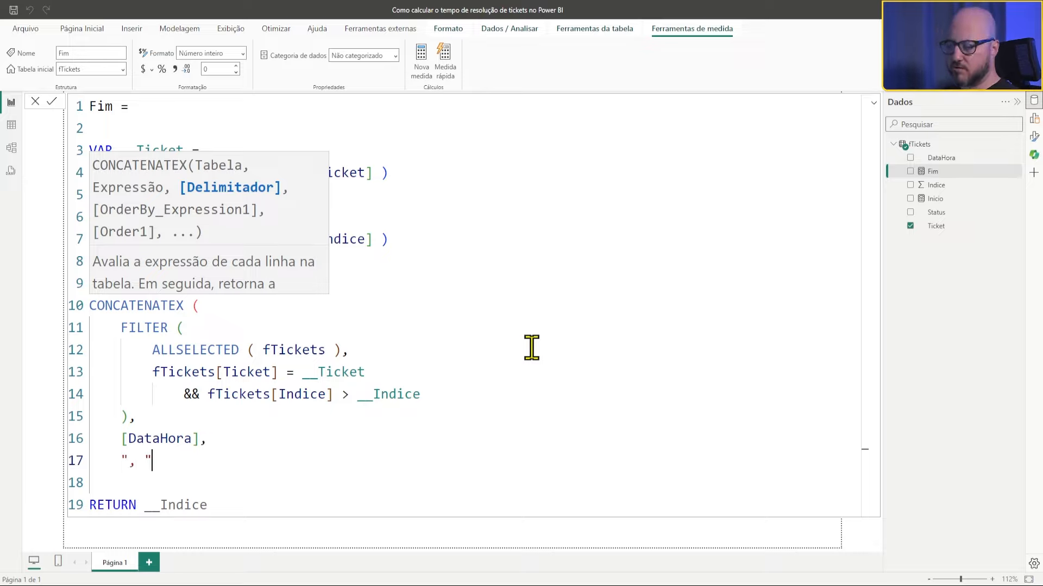
{"action": "key", "text": "Return"}
{"action": "type", "text": ")"}
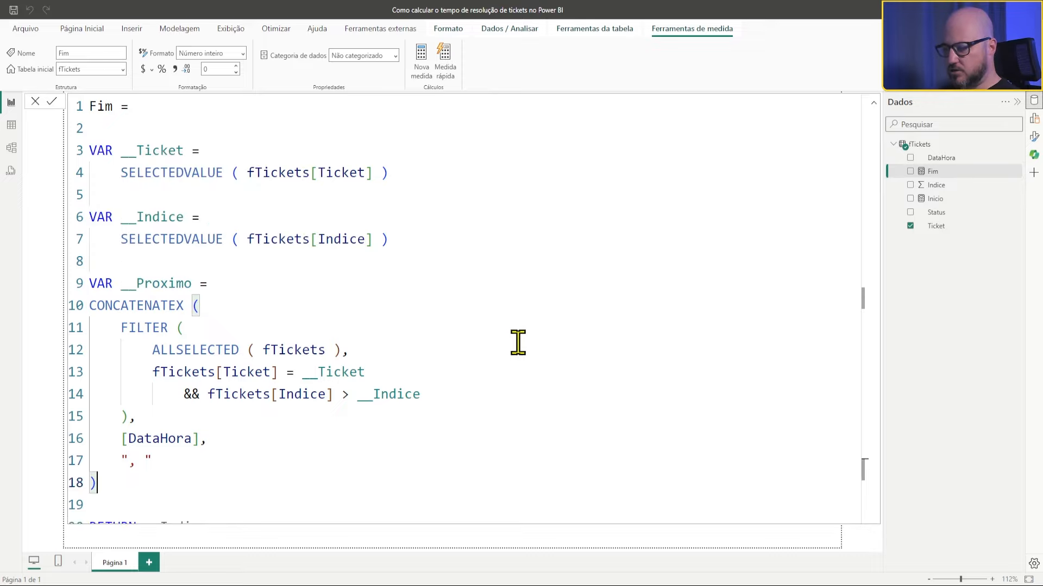
Make the Fim measure return __Proximo instead of __Indice, then commit it and collapse the formula editor
{"action": "double_click", "coordinate": [163, 283]}
{"action": "key", "text": "ctrl+c"}
{"action": "scroll", "coordinate": [242, 419], "scroll_direction": "down", "scroll_amount": 1}
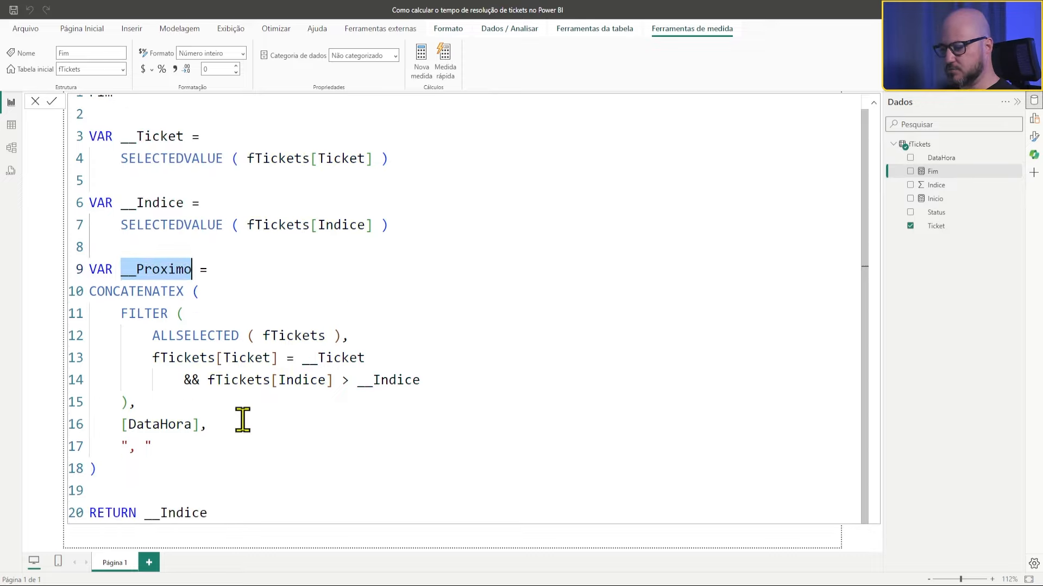
{"action": "double_click", "coordinate": [172, 512]}
{"action": "key", "text": "ctrl+v"}
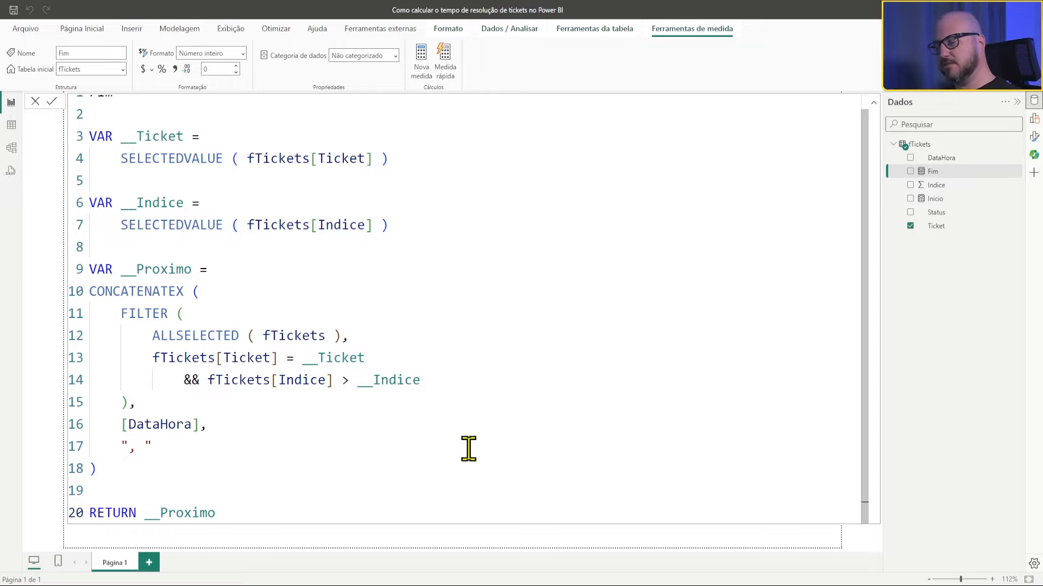
{"action": "left_click", "coordinate": [874, 105]}
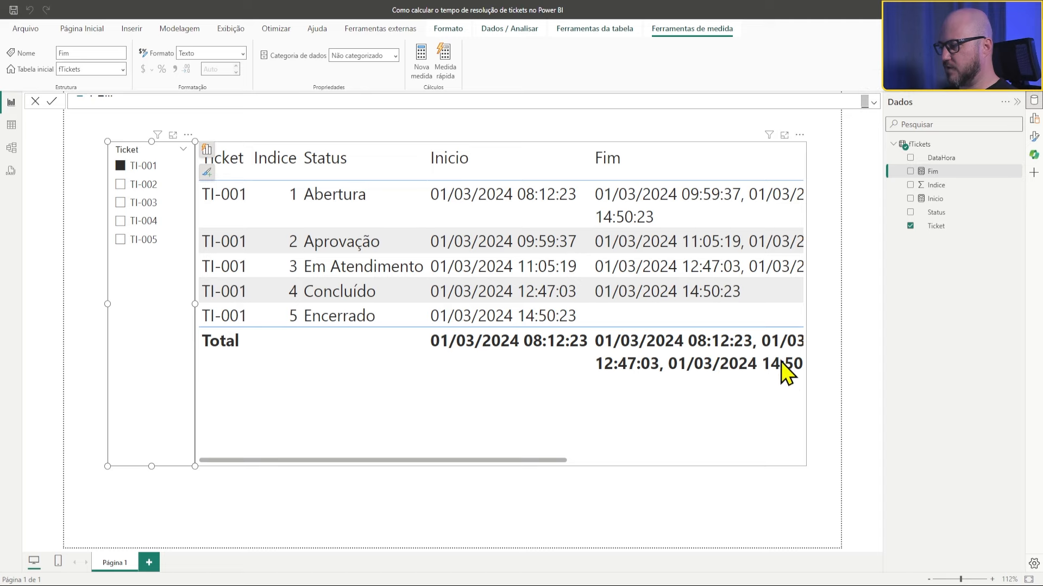
Review the Fim column in the ticket table and set the table's global font size to 16 in its grid options
{"action": "left_click", "coordinate": [554, 461]}
{"action": "left_click_drag", "start_coordinate": [554, 460], "coordinate": [807, 467]}
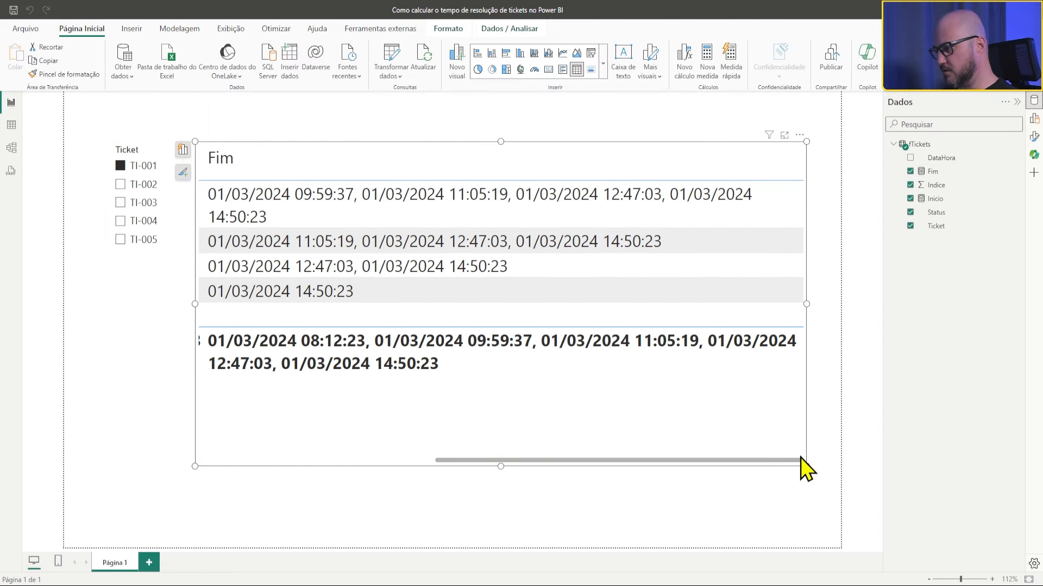
{"action": "left_click_drag", "start_coordinate": [735, 461], "coordinate": [512, 464]}
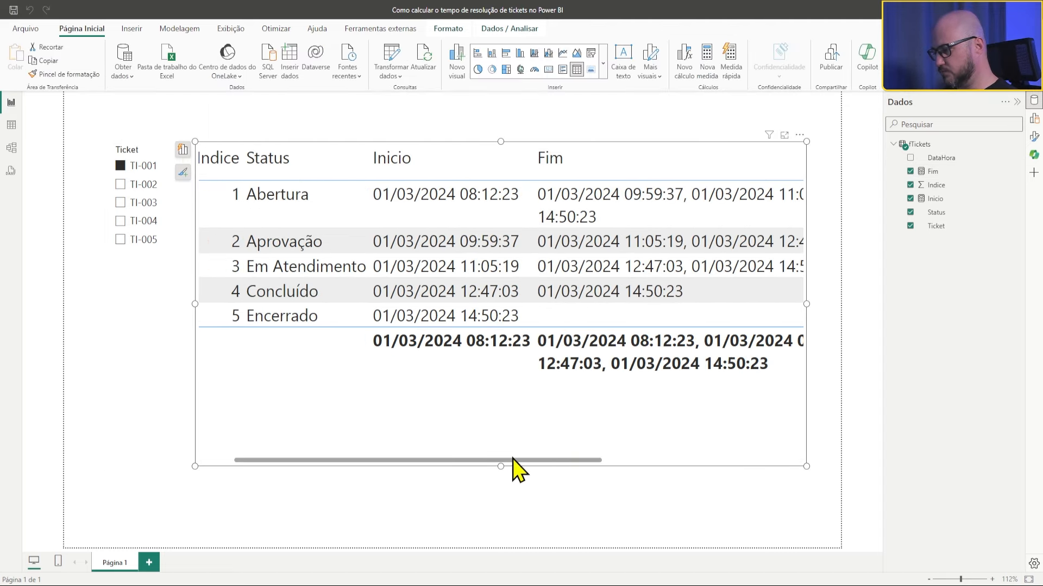
{"action": "left_click", "coordinate": [1033, 136]}
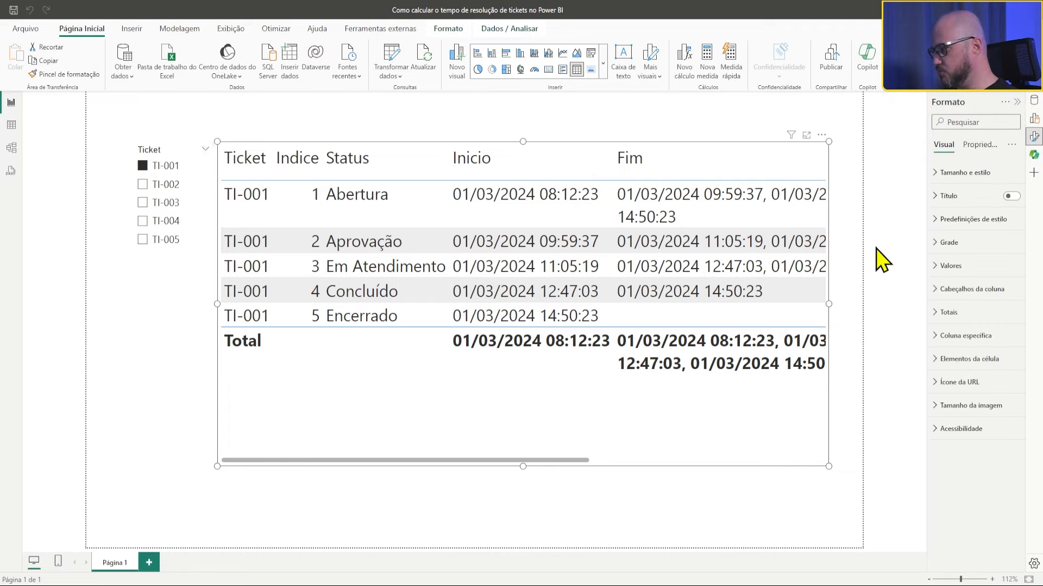
{"action": "left_click", "coordinate": [950, 248]}
{"action": "scroll", "coordinate": [982, 397], "scroll_direction": "down", "scroll_amount": 5}
{"action": "double_click", "coordinate": [965, 436]}
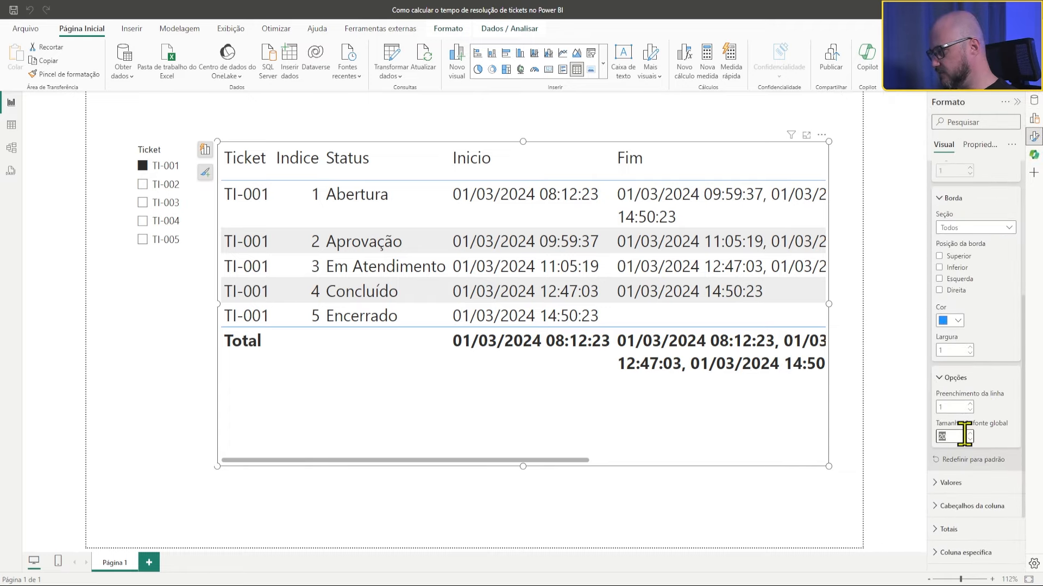
{"action": "key", "text": "Return"}
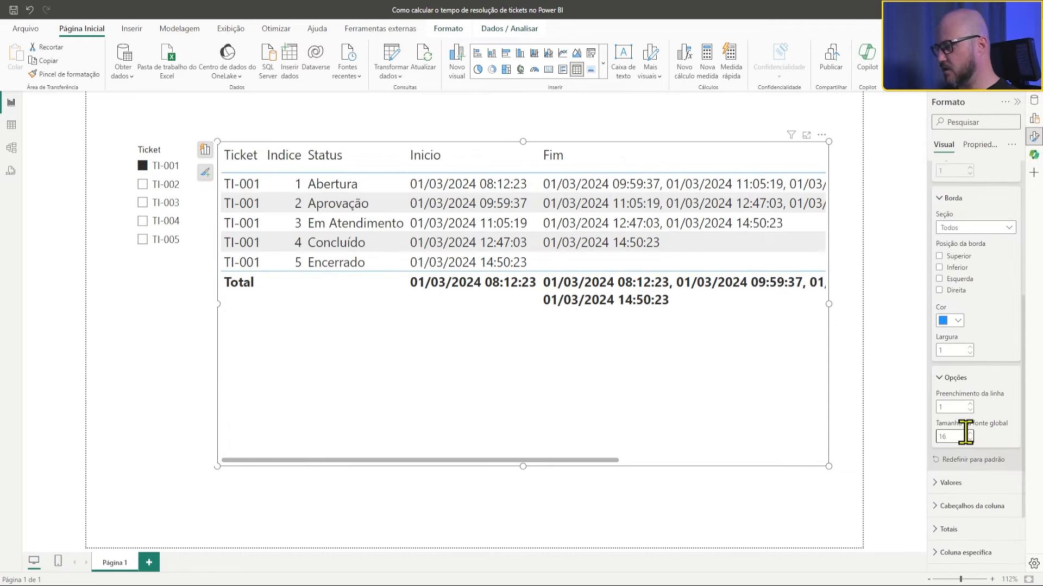
{"action": "mouse_move", "coordinate": [587, 463]}
{"action": "left_mouse_down"}
{"action": "mouse_move", "coordinate": [780, 461]}
{"action": "mouse_move", "coordinate": [582, 460]}
{"action": "left_mouse_up"}
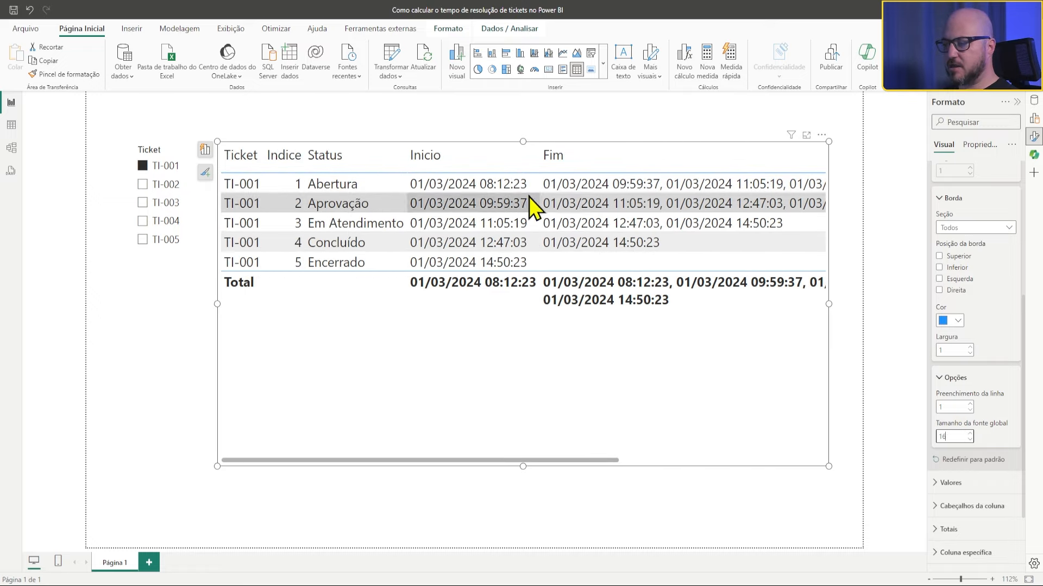
{"action": "left_click_drag", "start_coordinate": [611, 460], "coordinate": [565, 394]}
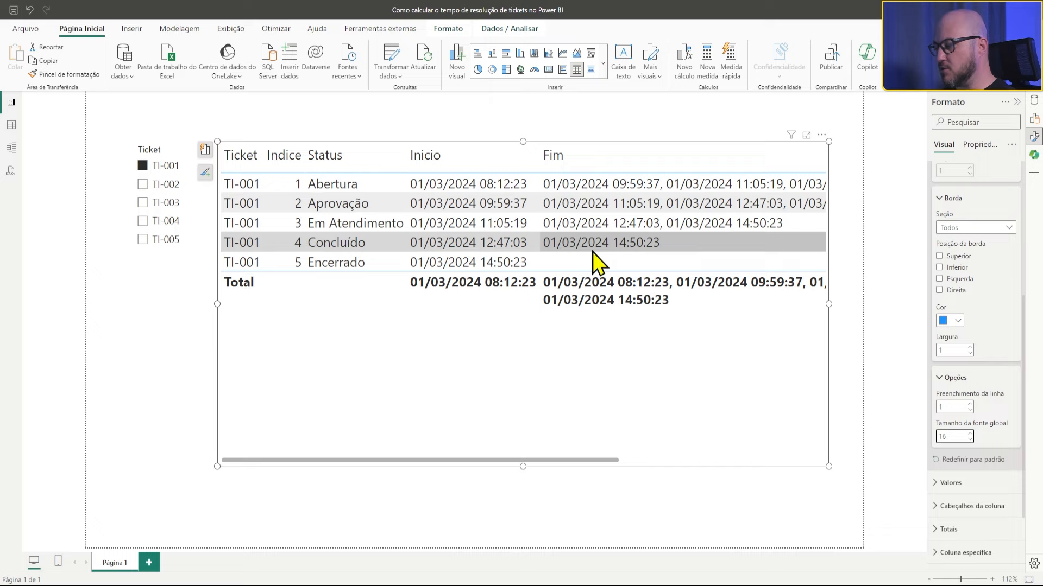
Reopen the Fim measure's formula and replace CONCATENATEX with MINX in the __Proximo variable
{"action": "left_click", "coordinate": [1033, 101]}
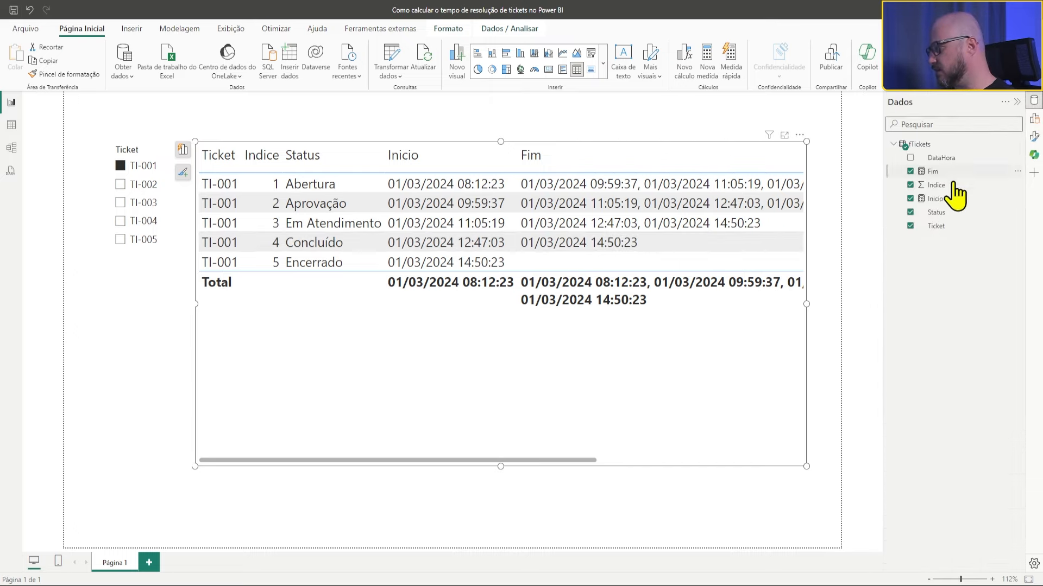
{"action": "left_click", "coordinate": [947, 199]}
{"action": "left_click", "coordinate": [951, 171]}
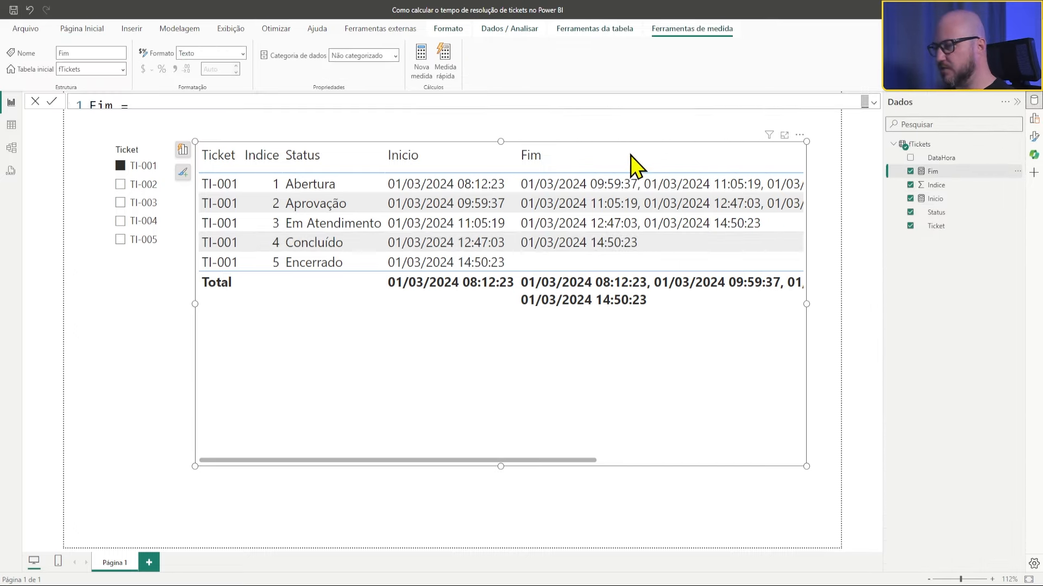
{"action": "left_click", "coordinate": [872, 103]}
{"action": "scroll", "coordinate": [142, 308], "scroll_direction": "down", "scroll_amount": 1}
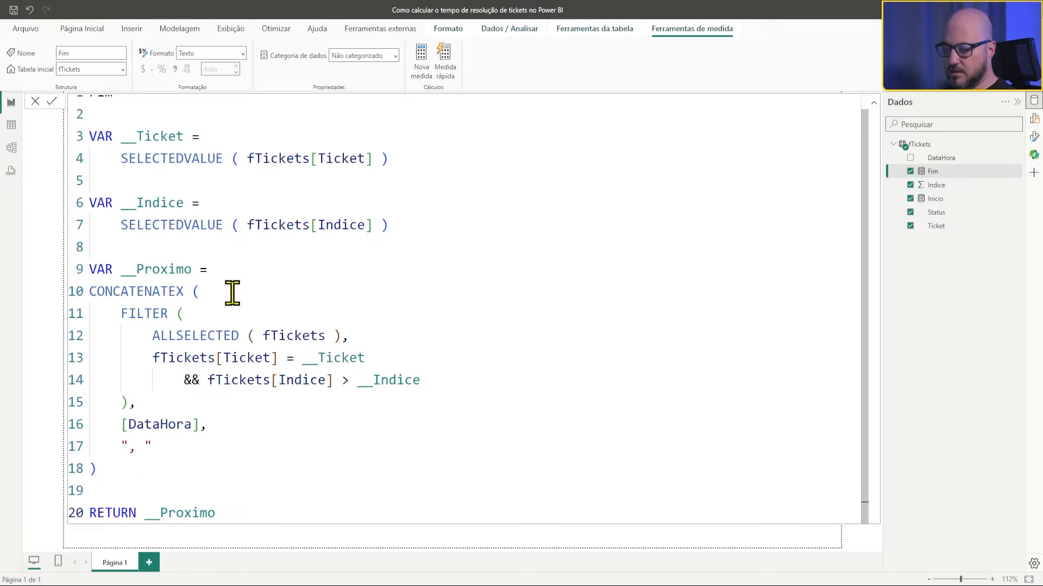
{"action": "left_click_drag", "start_coordinate": [177, 292], "coordinate": [48, 304]}
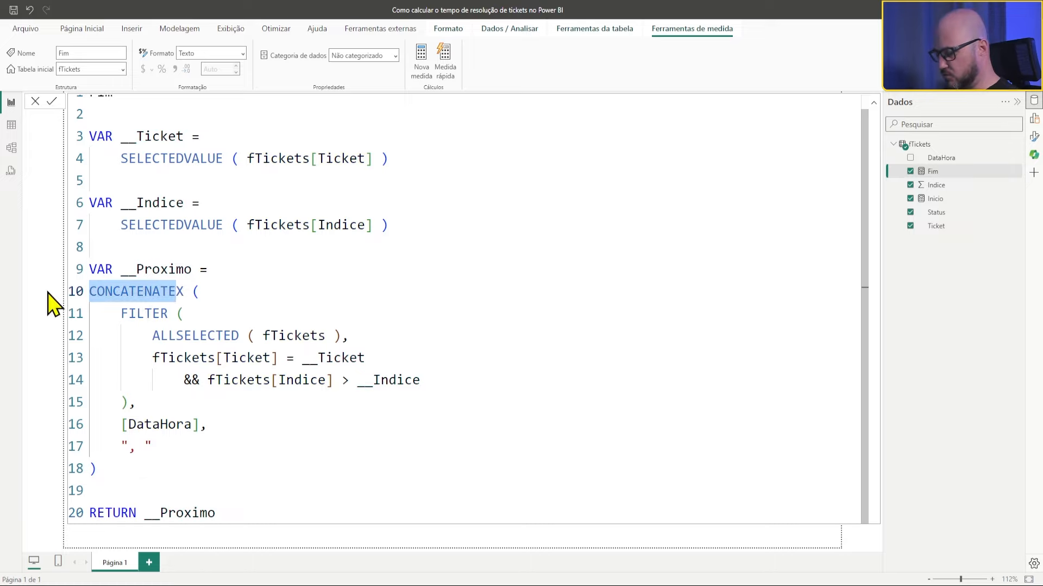
{"action": "type", "text": "MIN"}
{"action": "left_click", "coordinate": [229, 291]}
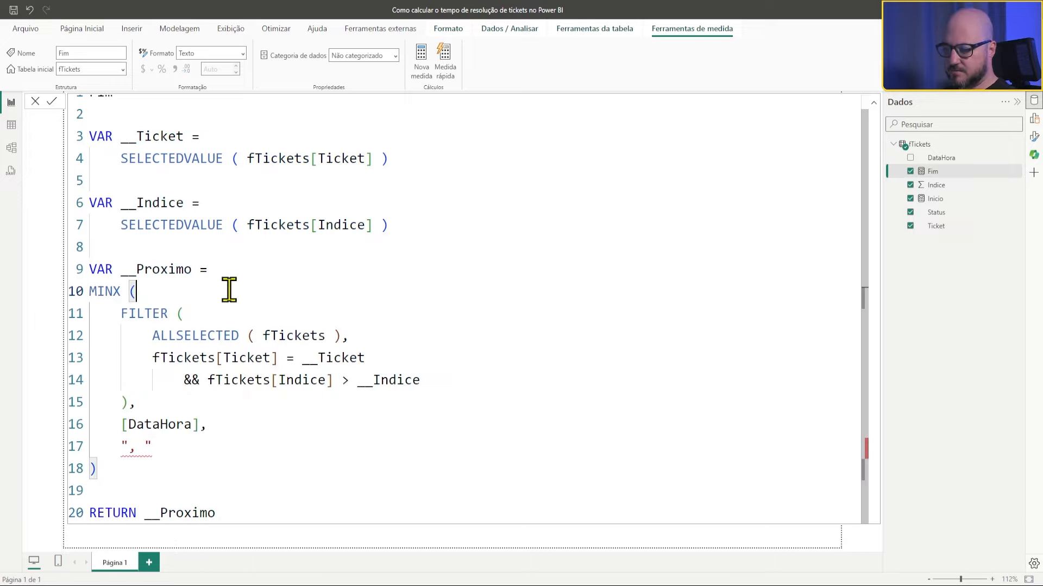
Indent the whole MINX expression one level under the __Proximo variable
{"action": "double_click", "coordinate": [92, 289]}
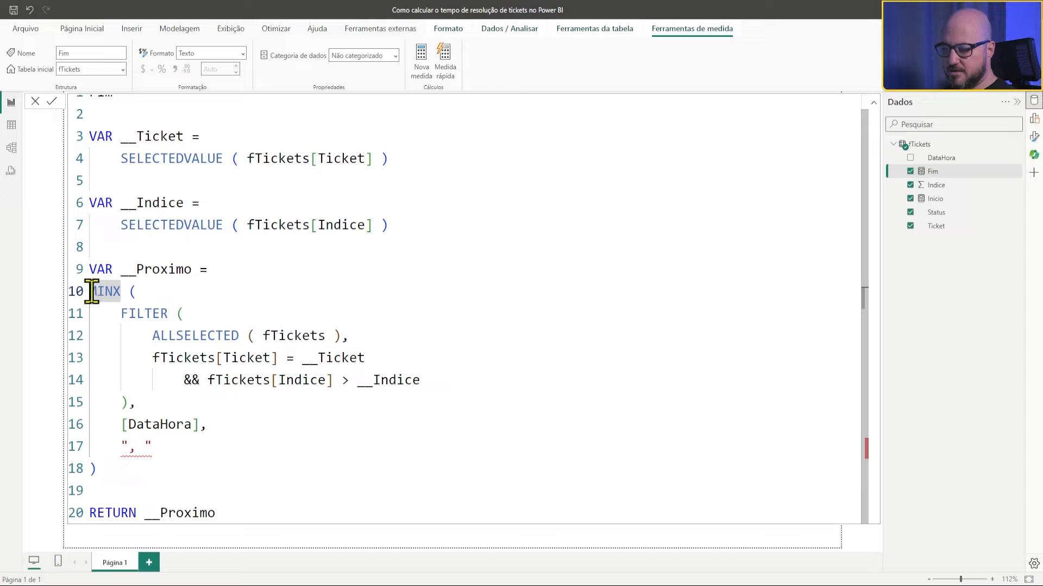
{"action": "left_click_drag", "start_coordinate": [92, 291], "coordinate": [175, 465]}
{"action": "key", "text": "Tab"}
{"action": "left_click", "coordinate": [303, 379]}
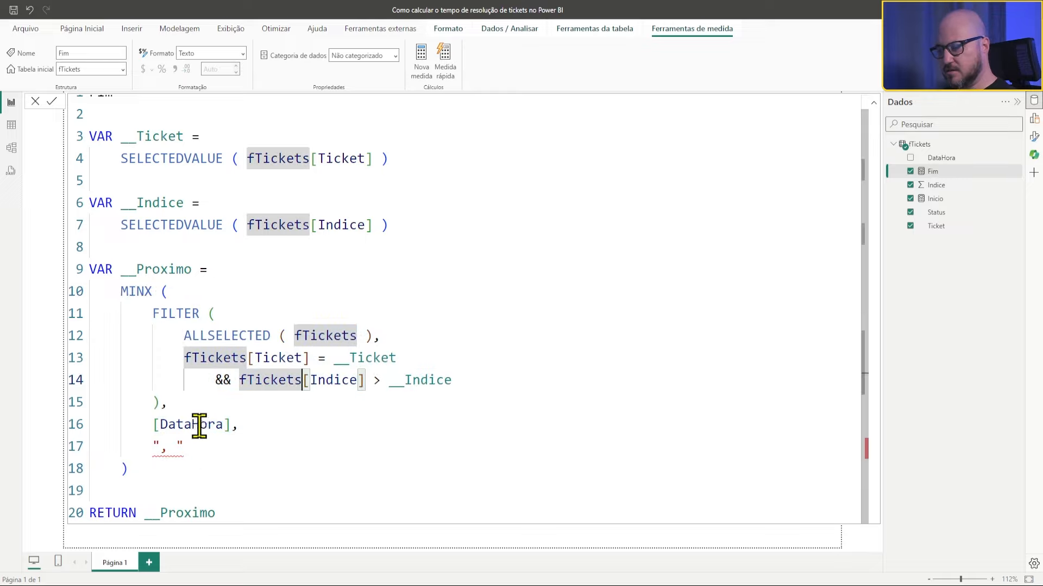
Remove the ", " delimiter argument and close MINX on the line right after [DataHora]
{"action": "left_click", "coordinate": [235, 424]}
{"action": "key", "text": "BackSpace"}
{"action": "key", "text": "Return"}
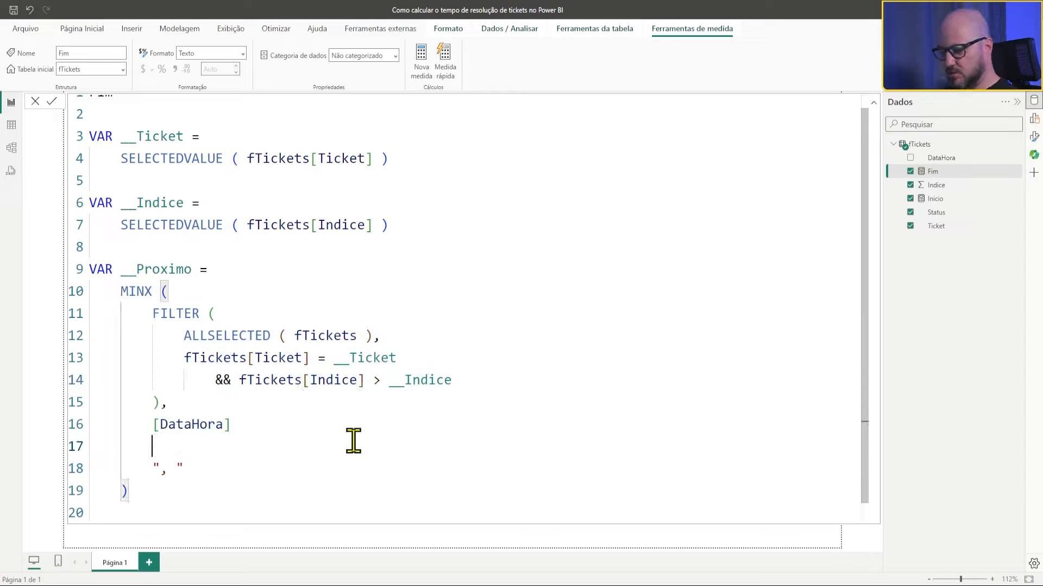
{"action": "type", "text": ")"}
{"action": "left_click_drag", "start_coordinate": [136, 450], "coordinate": [195, 492]}
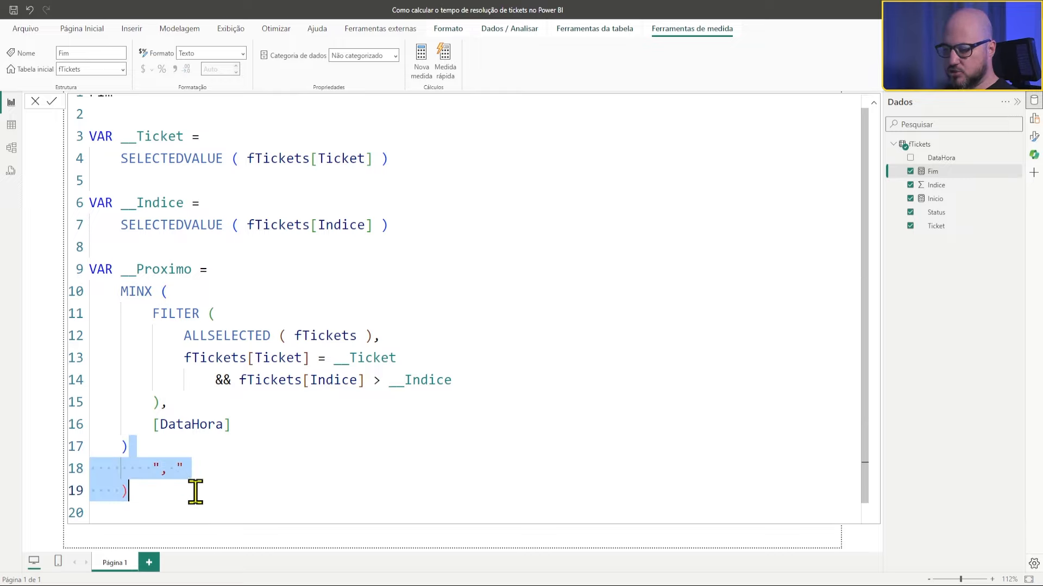
{"action": "key", "text": "ctrl+v"}
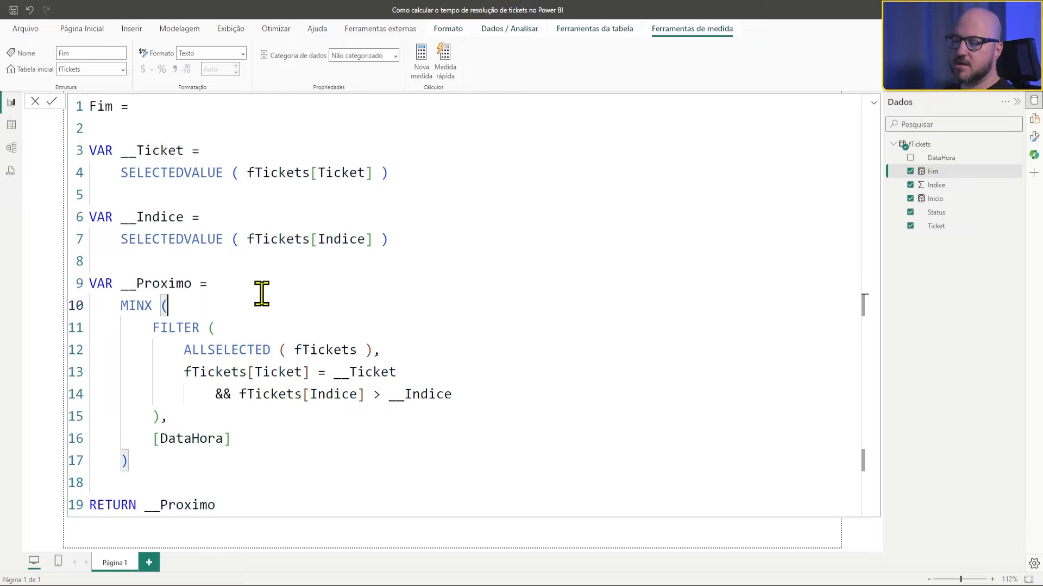
Commit the Fim measure and compare its dates in the ticket table with the formula
{"action": "left_click", "coordinate": [52, 101]}
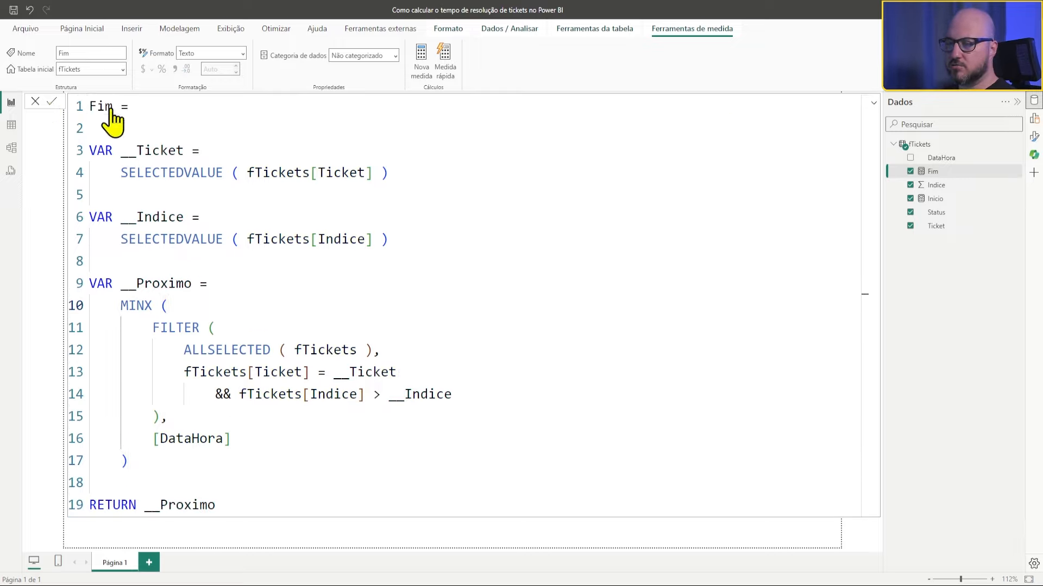
{"action": "left_click", "coordinate": [872, 104]}
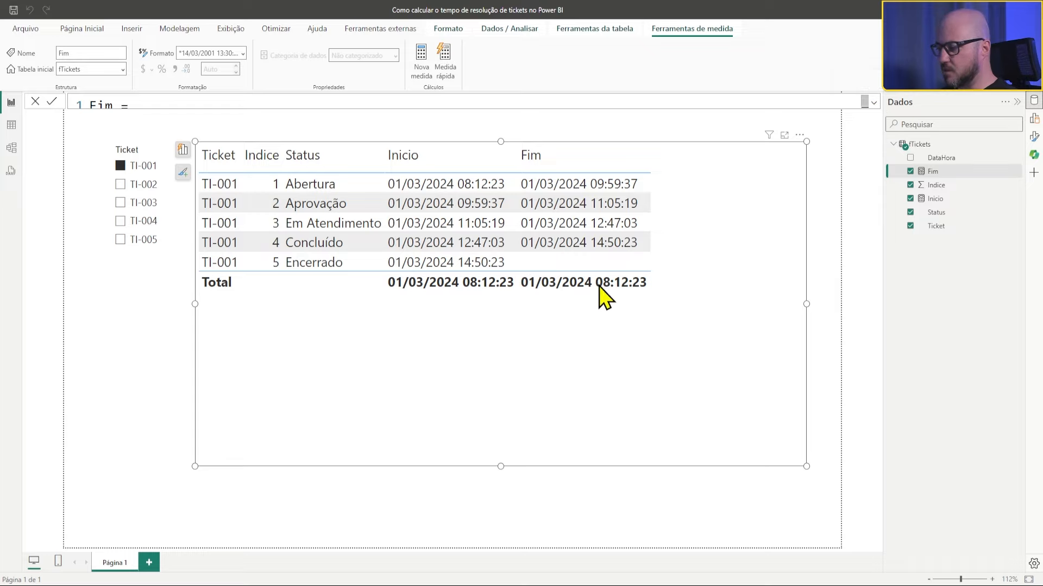
{"action": "left_click", "coordinate": [874, 104]}
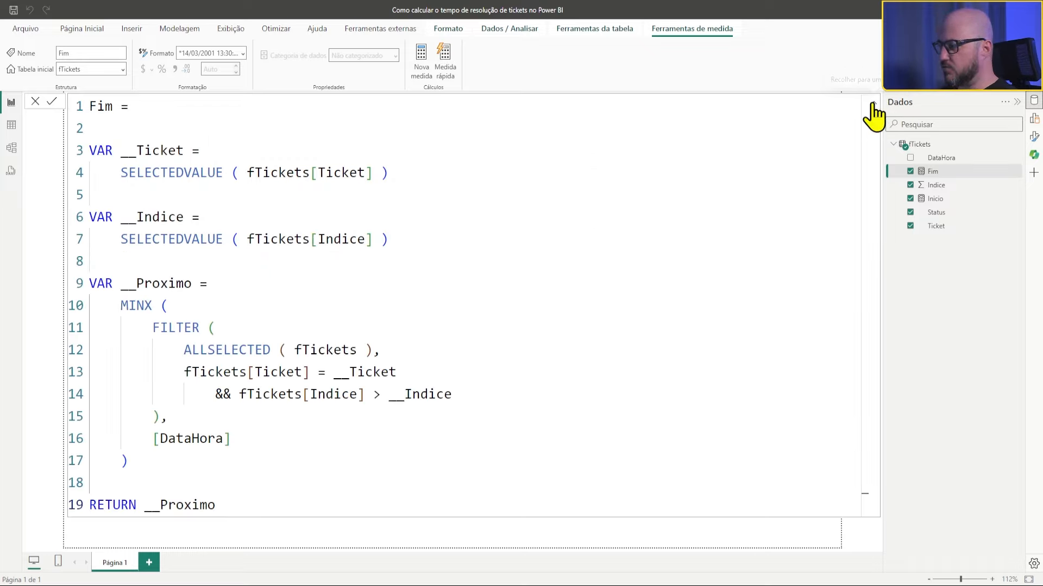
{"action": "left_click", "coordinate": [873, 105]}
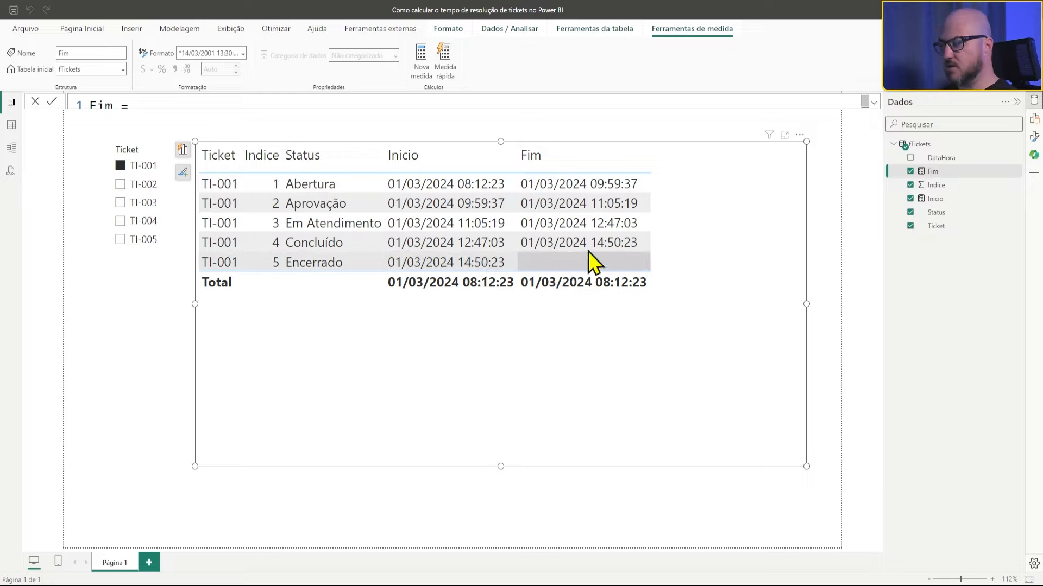
Add a variable __Ultimo = MAX ( fTickets[DataHora] ) to the Fim measure, between the __Proximo variable and RETURN
{"action": "left_click", "coordinate": [872, 103]}
{"action": "left_click", "coordinate": [177, 464]}
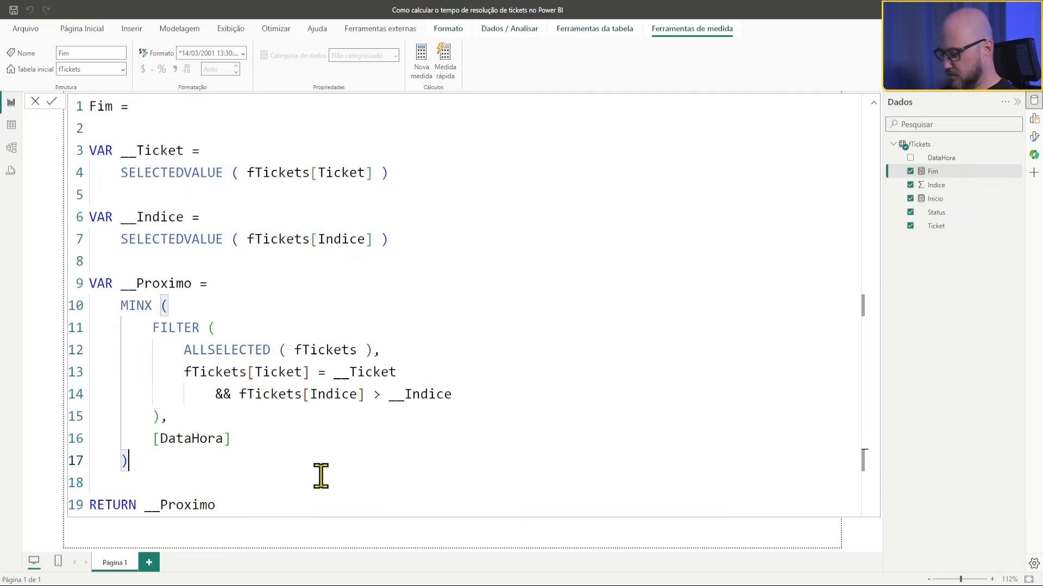
{"action": "key", "text": "shift+Return"}
{"action": "key", "text": "shift+Return"}
{"action": "key", "text": "BackSpace"}
{"action": "type", "text": "VAR "}
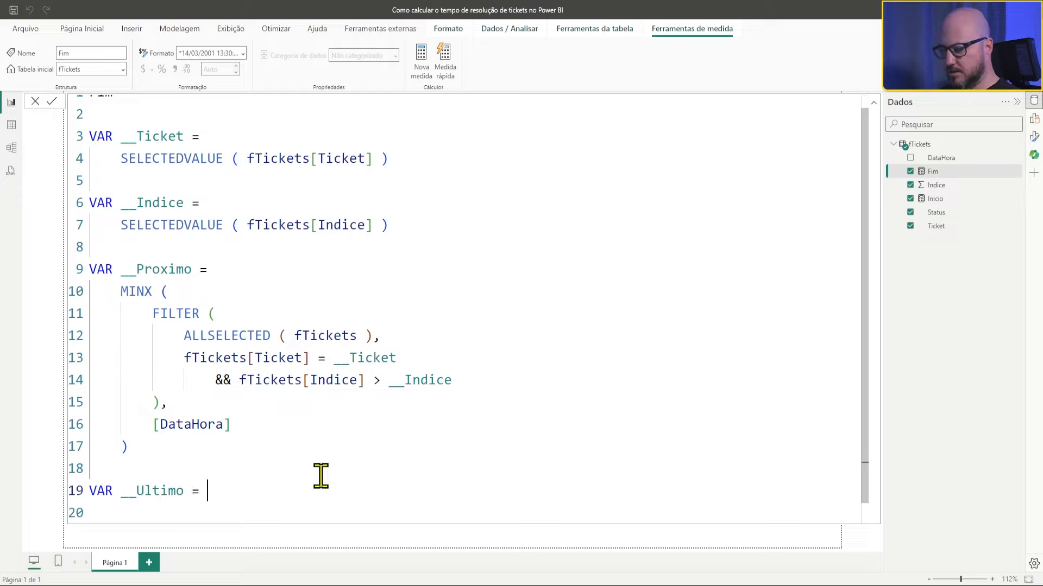
{"action": "type", "text": "__Ultimo = MAX ( "}
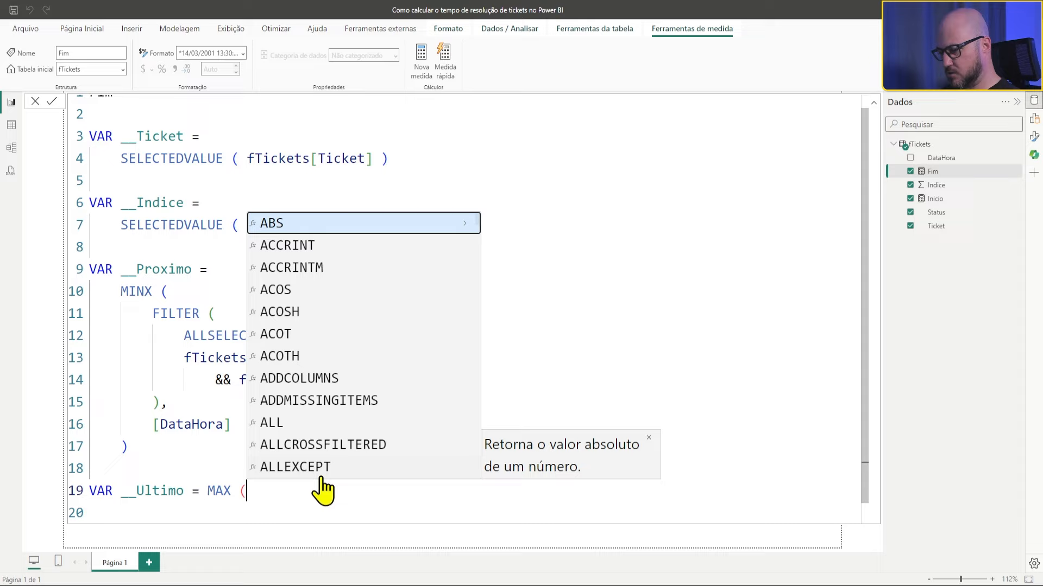
{"action": "type", "text": "Data"}
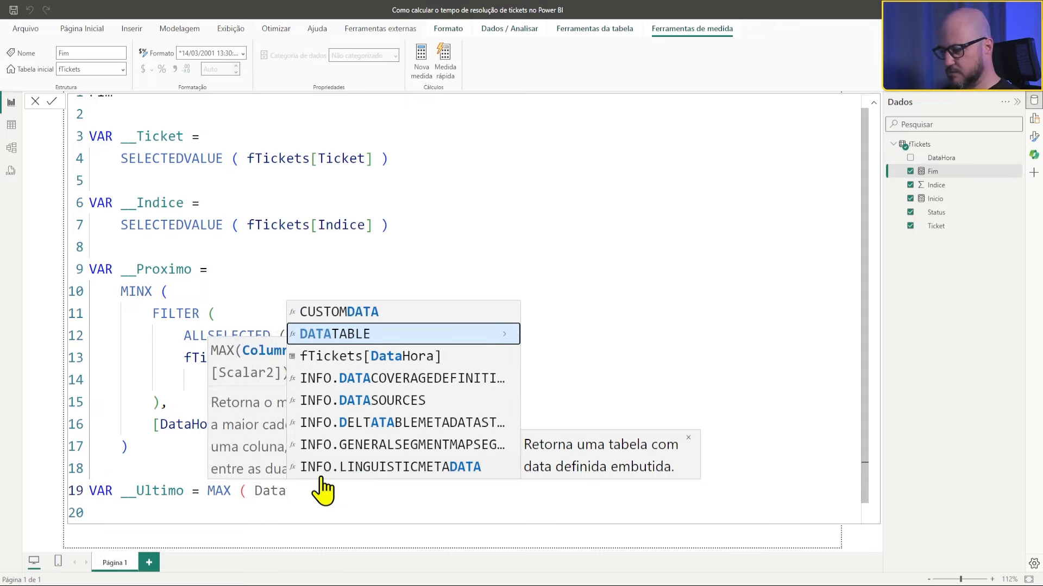
{"action": "key", "text": "Down"}
{"action": "key", "text": "Tab"}
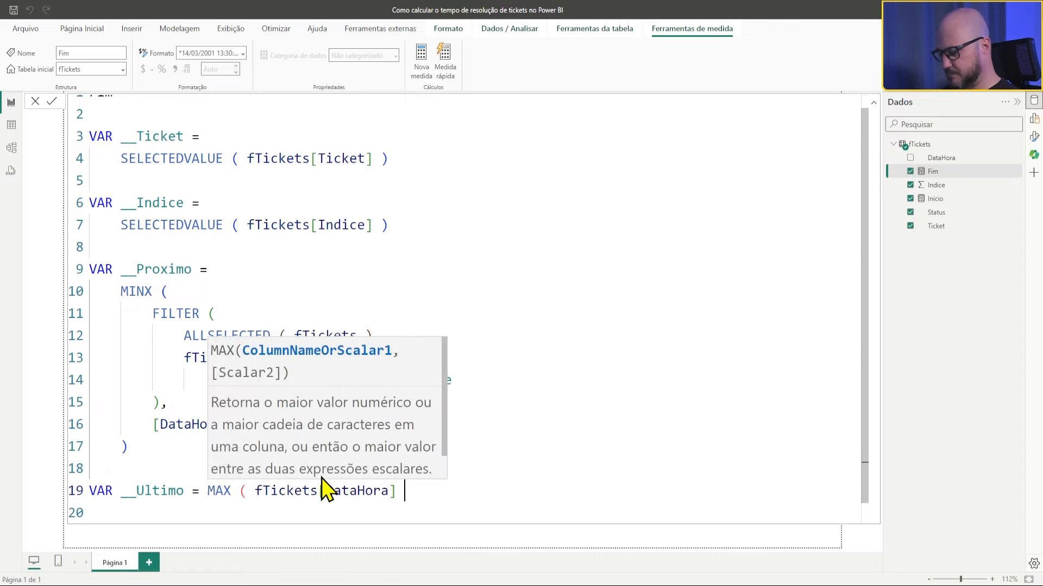
{"action": "type", "text": ")"}
{"action": "scroll", "coordinate": [332, 470], "scroll_direction": "down", "scroll_amount": 1}
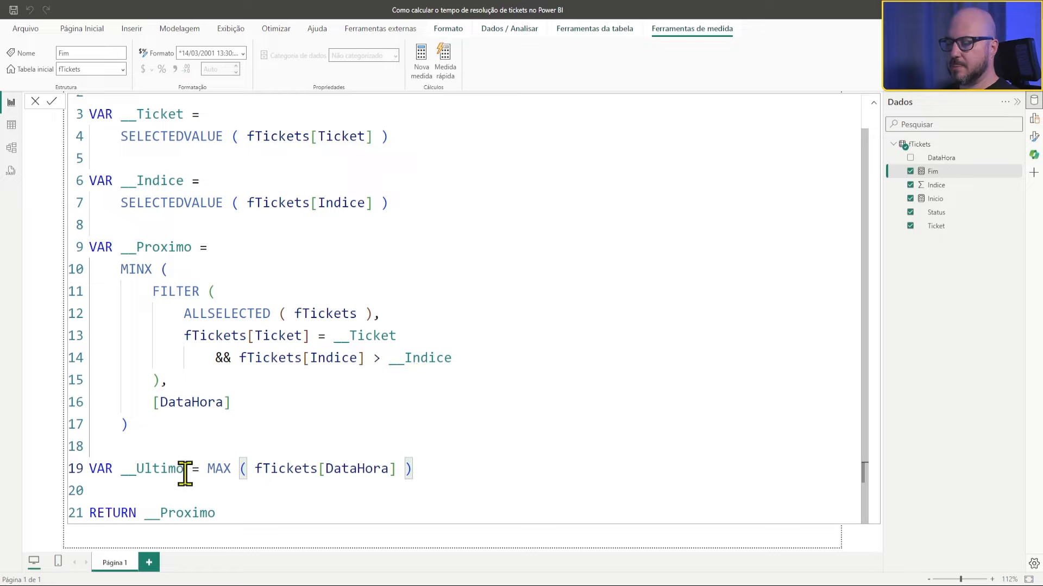
Make the Fim measure return __Ultimo instead of __Proximo, commit it and check its dates in the ticket table
{"action": "double_click", "coordinate": [167, 471]}
{"action": "key", "text": "ctrl+c"}
{"action": "double_click", "coordinate": [193, 519]}
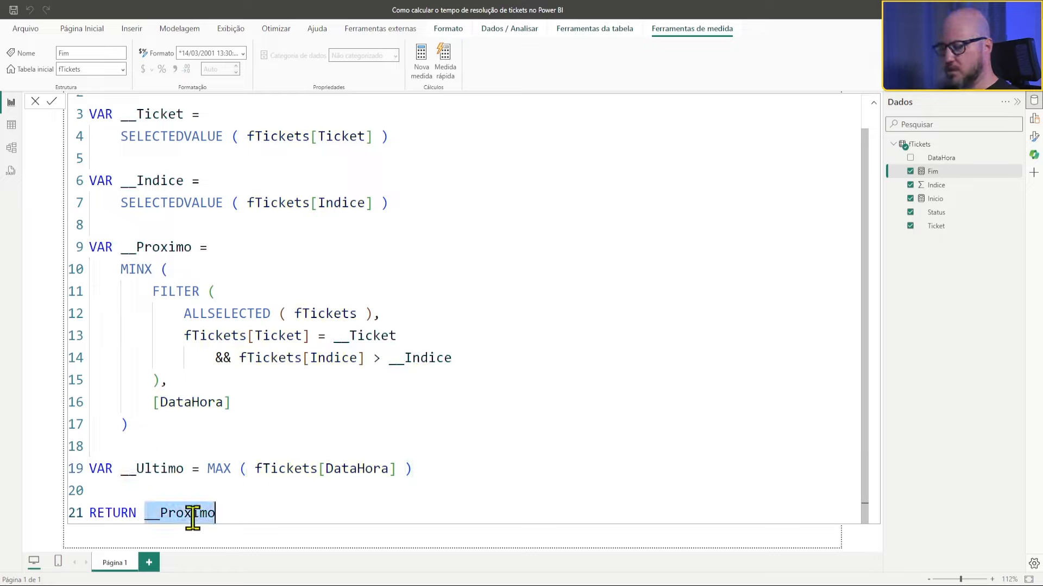
{"action": "key", "text": "ctrl+v"}
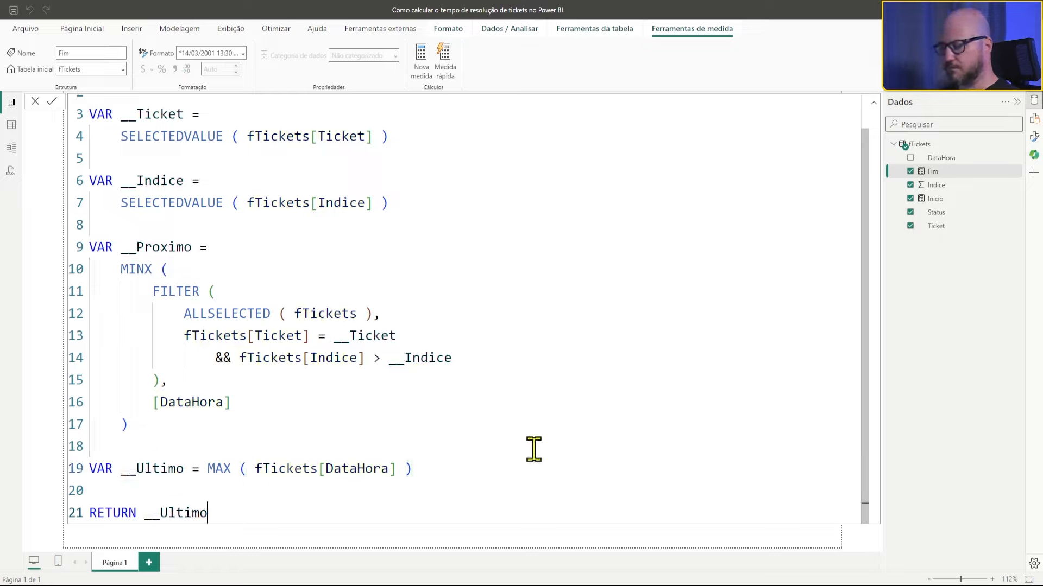
{"action": "key", "text": "Return"}
{"action": "left_click", "coordinate": [874, 104]}
{"action": "left_click", "coordinate": [874, 104]}
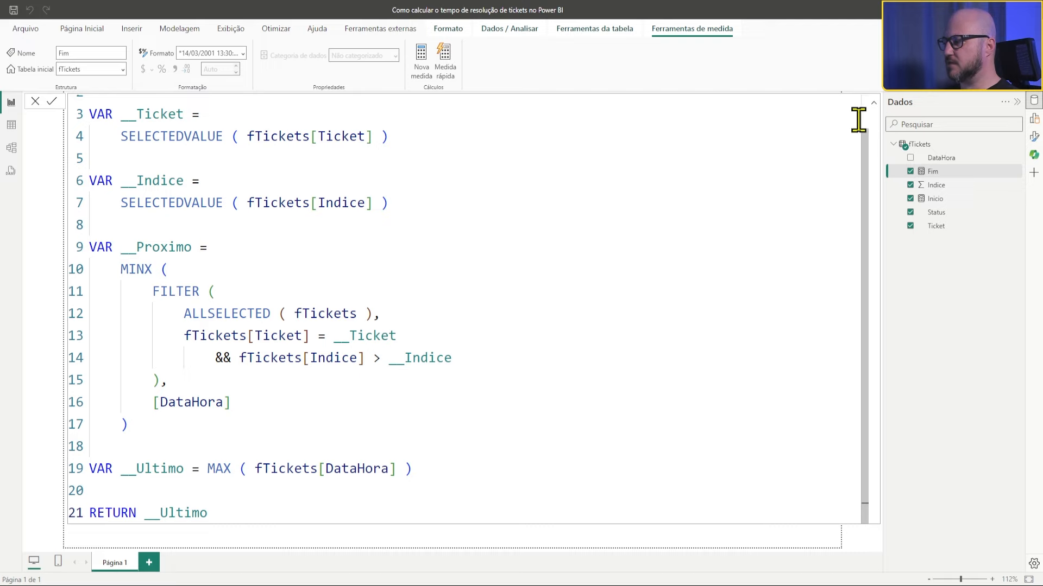
{"action": "left_click", "coordinate": [873, 103]}
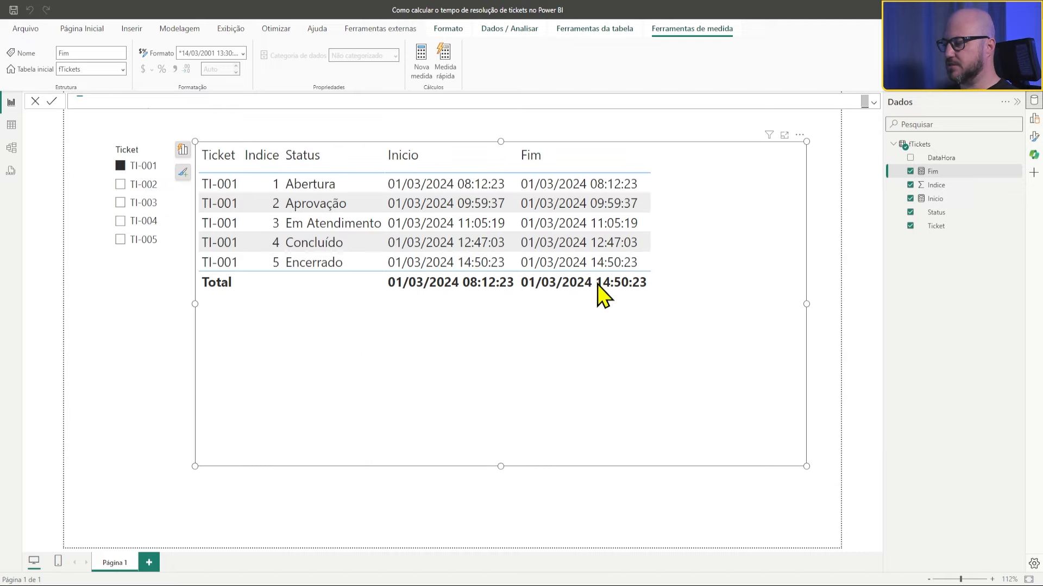
Reopen the Fim formula and insert several blank lines between the __Ultimo variable and RETURN
{"action": "left_click", "coordinate": [874, 104]}
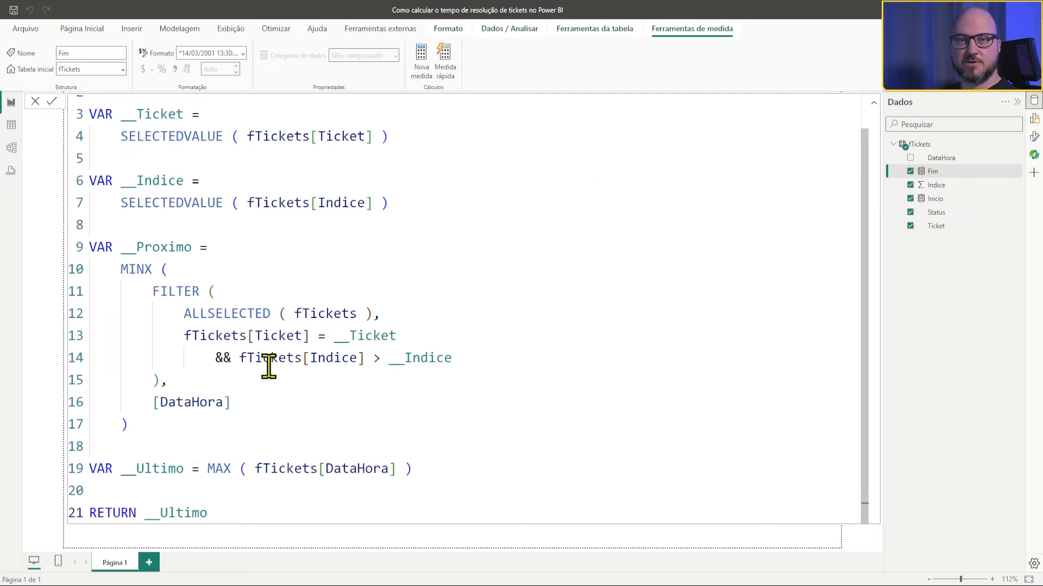
{"action": "left_click", "coordinate": [202, 490]}
{"action": "key", "text": "Return"}
{"action": "key", "text": "Return"}
{"action": "key", "text": "Return"}
{"action": "key", "text": "Return"}
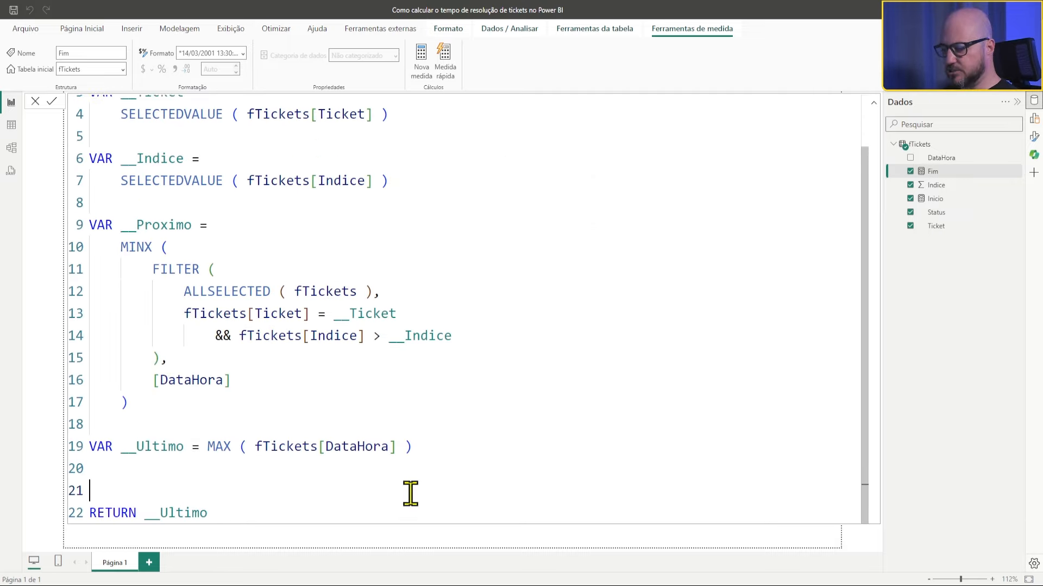
{"action": "key", "text": "Return"}
{"action": "key", "text": "Return"}
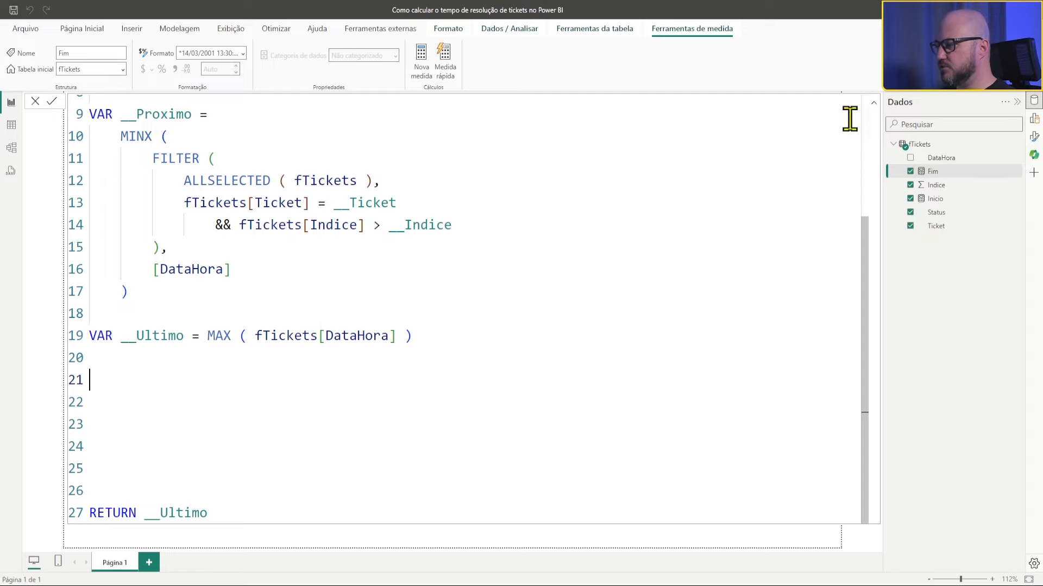
Compare the Fim dates in the ticket table's status rows and total row with the __Proximo and __Ultimo variables
{"action": "left_click", "coordinate": [874, 101]}
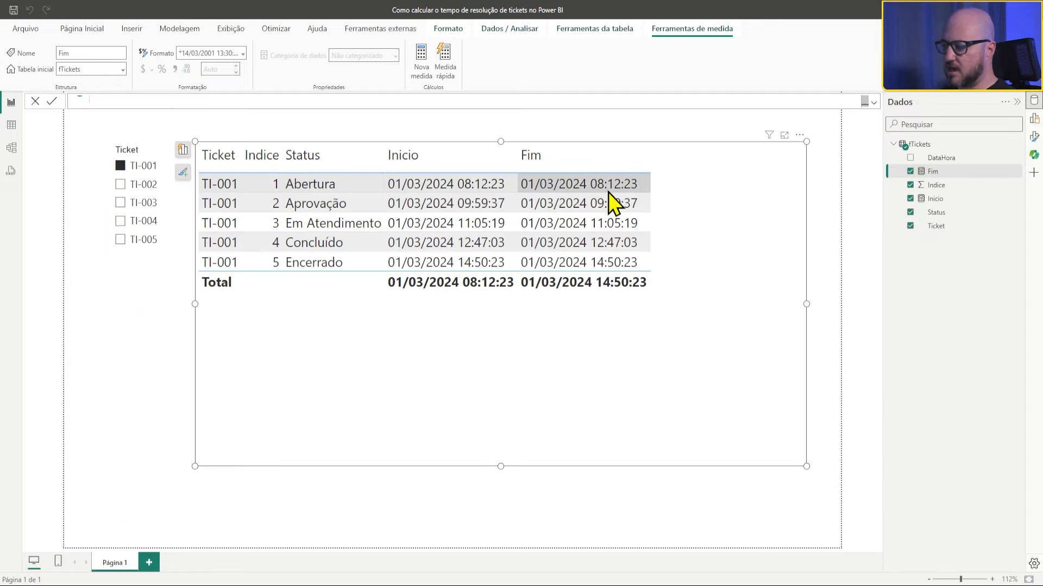
{"action": "left_click", "coordinate": [873, 102]}
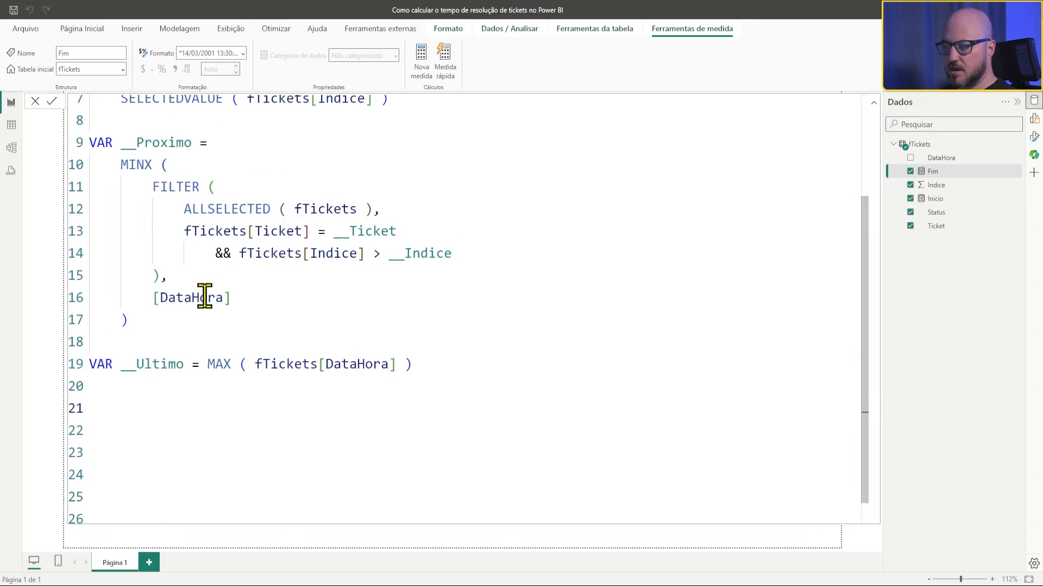
{"action": "scroll", "coordinate": [204, 297], "scroll_direction": "up", "scroll_amount": 1}
{"action": "left_click", "coordinate": [873, 102]}
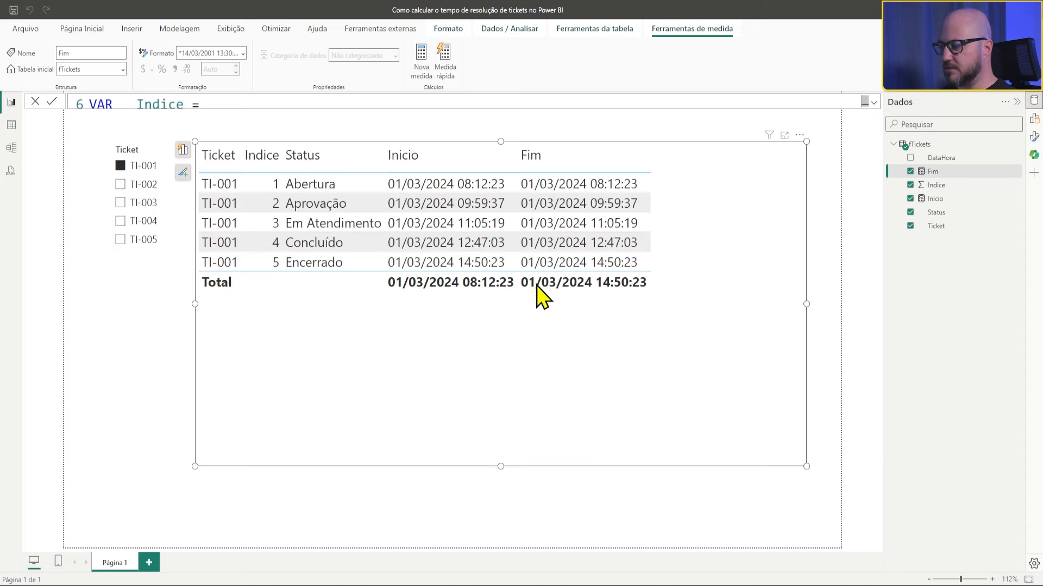
{"action": "left_click", "coordinate": [874, 104]}
{"action": "scroll", "coordinate": [239, 402], "scroll_direction": "down", "scroll_amount": 1}
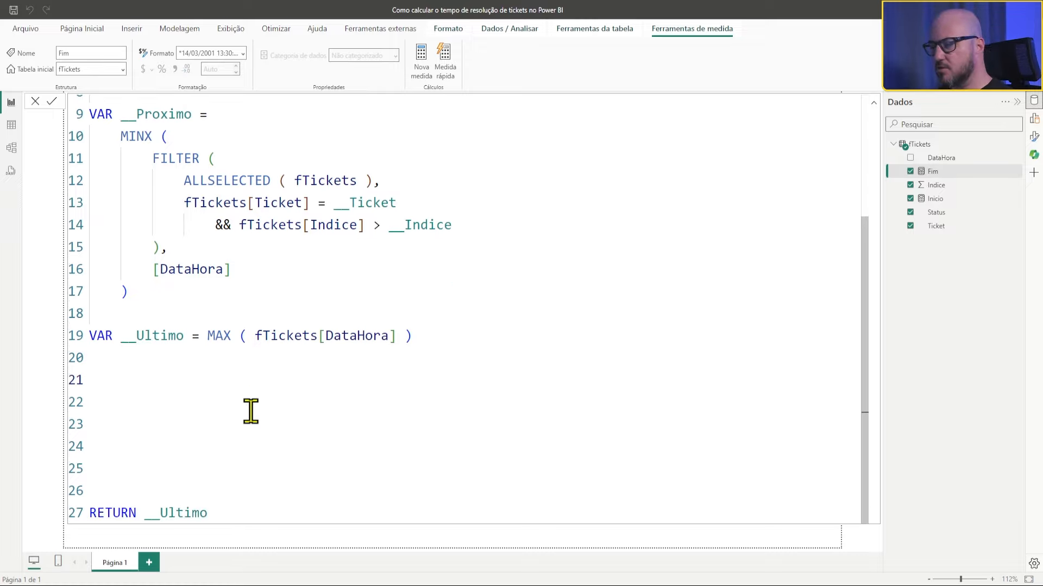
Declare a __Resultado variable below __Ultimo, with an empty multi-line IF ( ) function indented beneath it
{"action": "left_click", "coordinate": [202, 374]}
{"action": "type", "text": "VAR __Resu"}
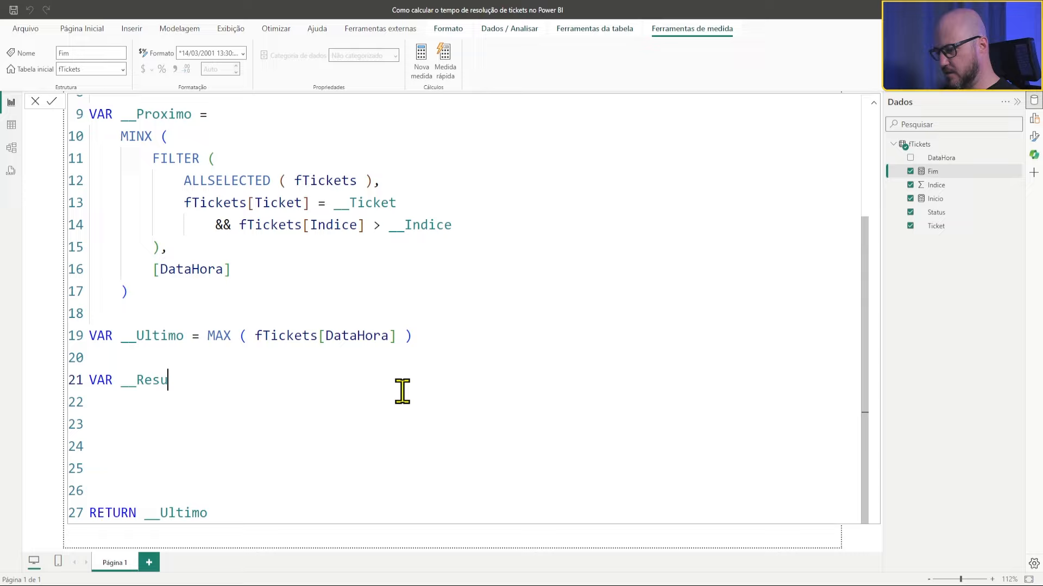
{"action": "type", "text": "ltado ="}
{"action": "key", "text": "Return"}
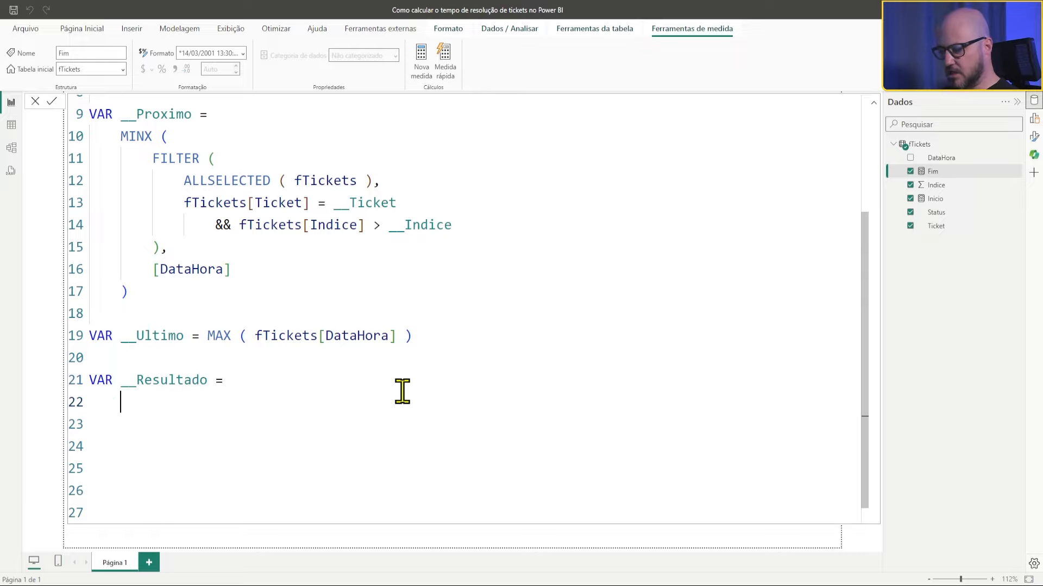
{"action": "type", "text": "IF ()"}
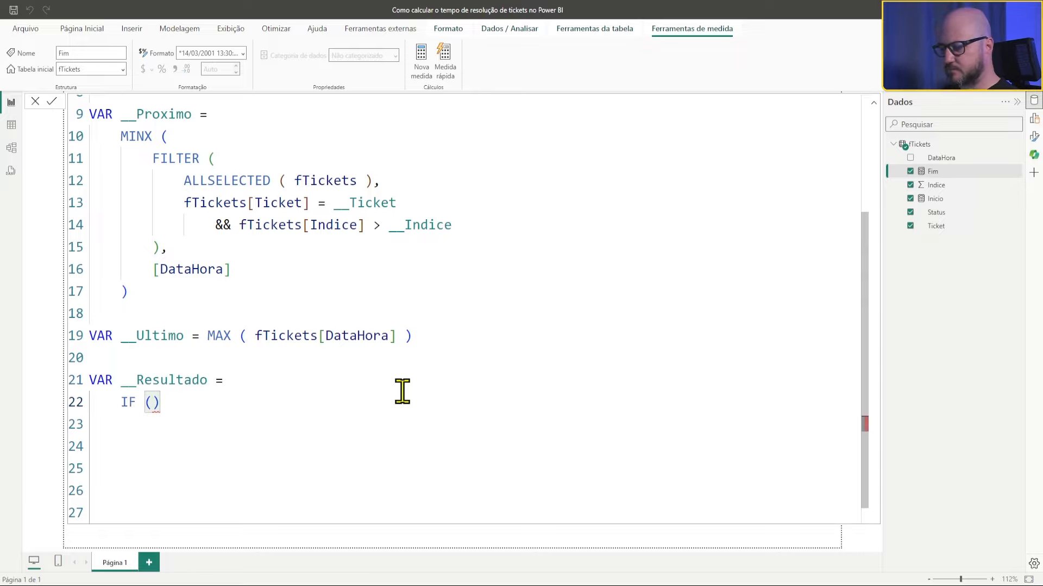
{"action": "key", "text": "Return"}
Enter ISINSCOPE ( fTickets[Status] ) as the logical test of the IF in __Resultado, ending with a comma
{"action": "type", "text": "IS"}
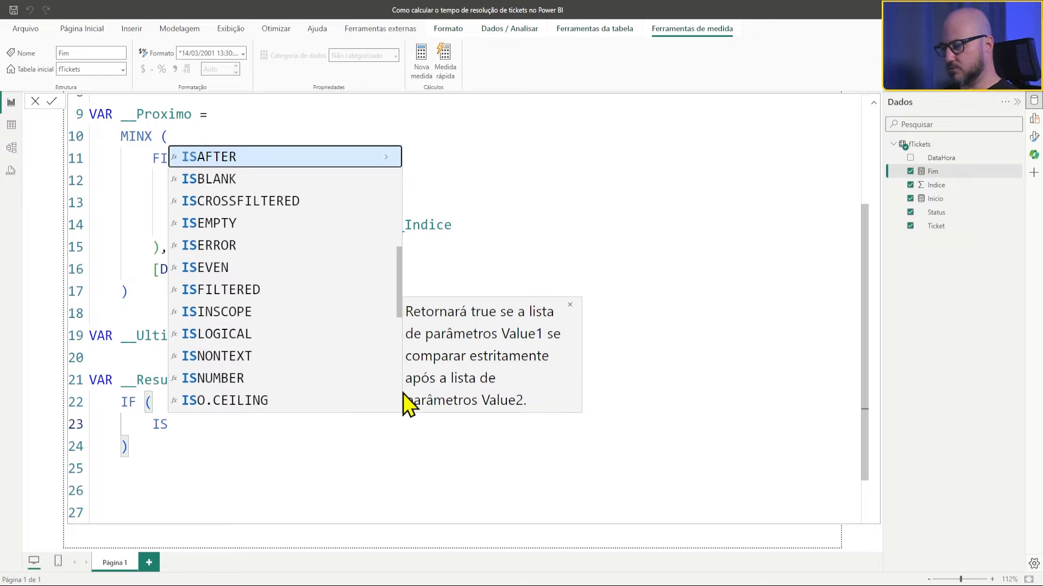
{"action": "key", "text": "Down"}
{"action": "key", "text": "Down"}
{"action": "key", "text": "Down"}
{"action": "key", "text": "Down"}
{"action": "key", "text": "Down"}
{"action": "key", "text": "Down"}
{"action": "key", "text": "Down"}
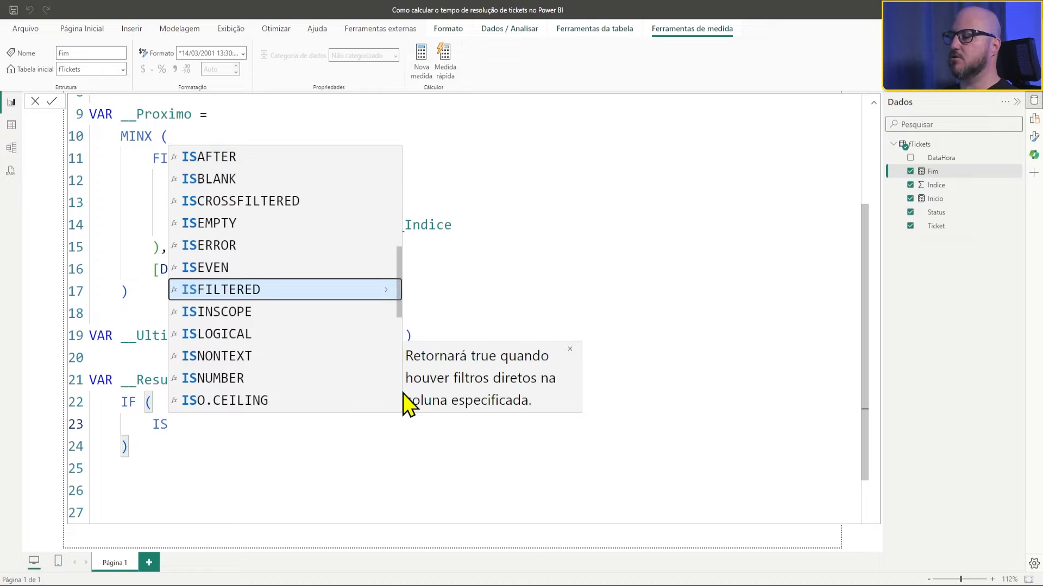
{"action": "key", "text": "Tab"}
{"action": "key", "text": "BackSpace"}
{"action": "type", "text": "("}
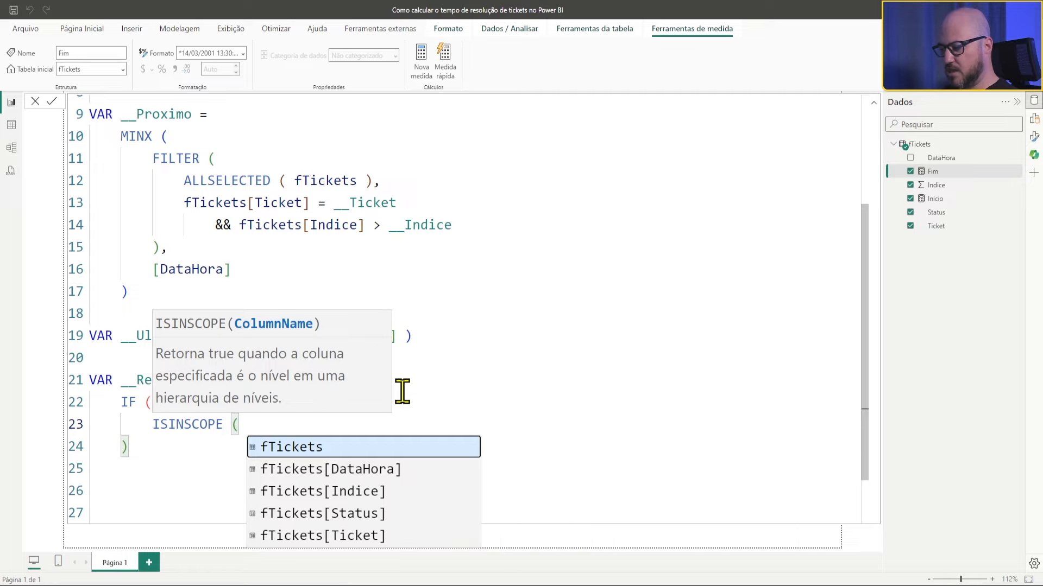
{"action": "key", "text": "Down"}
{"action": "key", "text": "Down"}
{"action": "key", "text": "Down"}
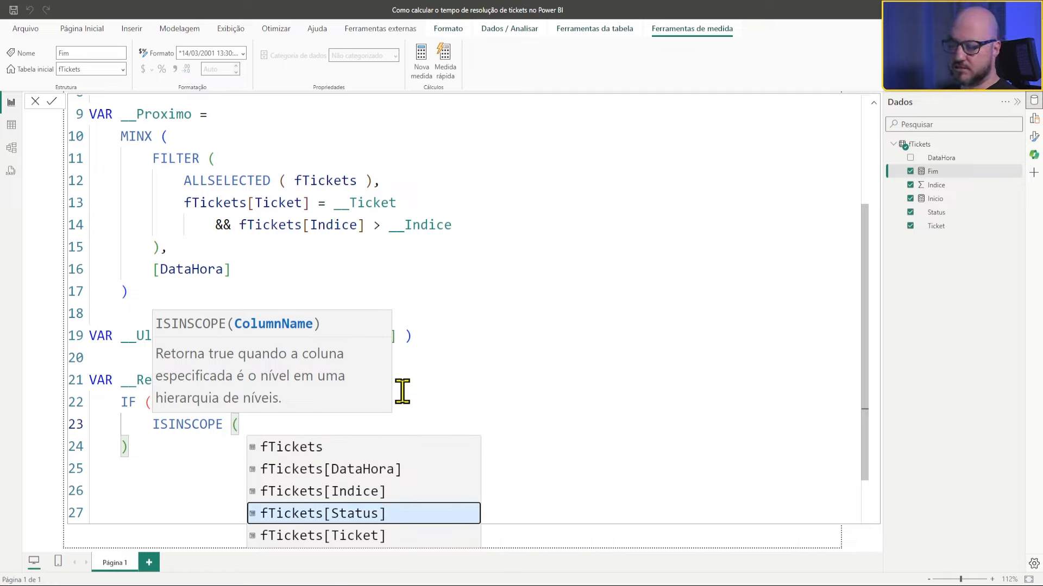
{"action": "key", "text": "Tab"}
{"action": "type", "text": ")"}
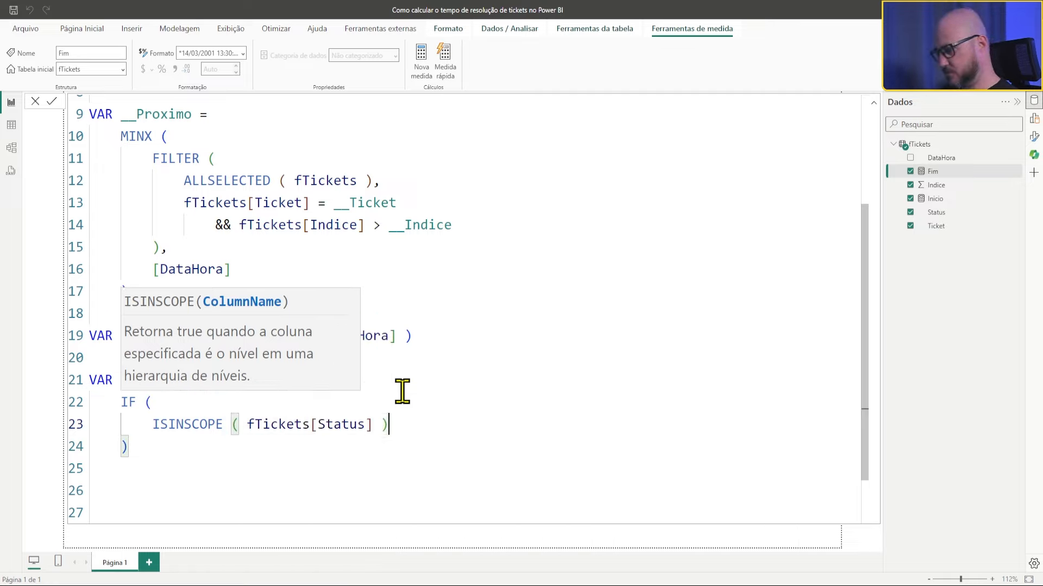
{"action": "type", "text": ","}
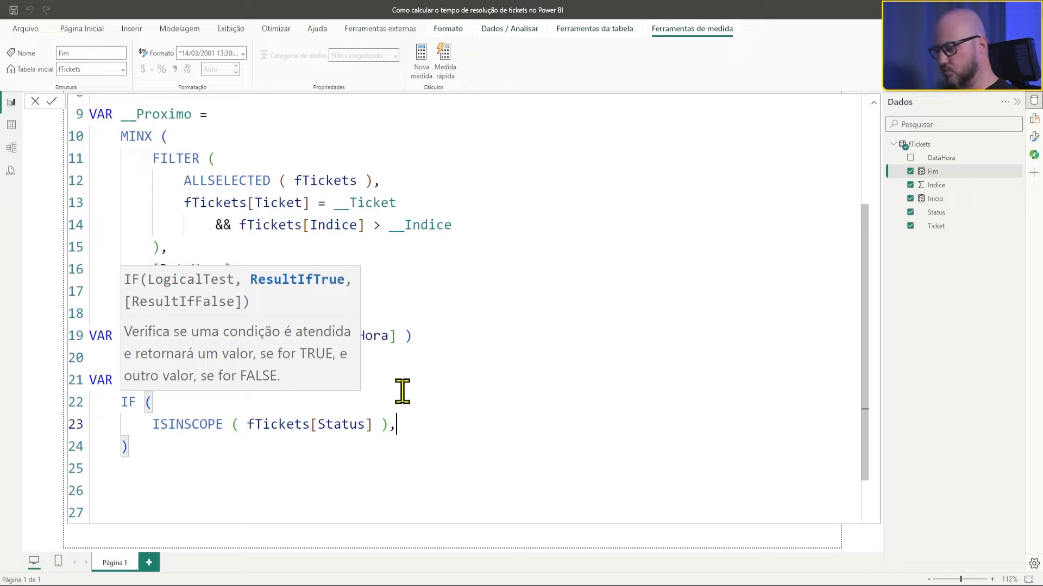
Add __Proximo as the IF's true result and __Ultimo as its false result, each on its own line
{"action": "key", "text": "Return"}
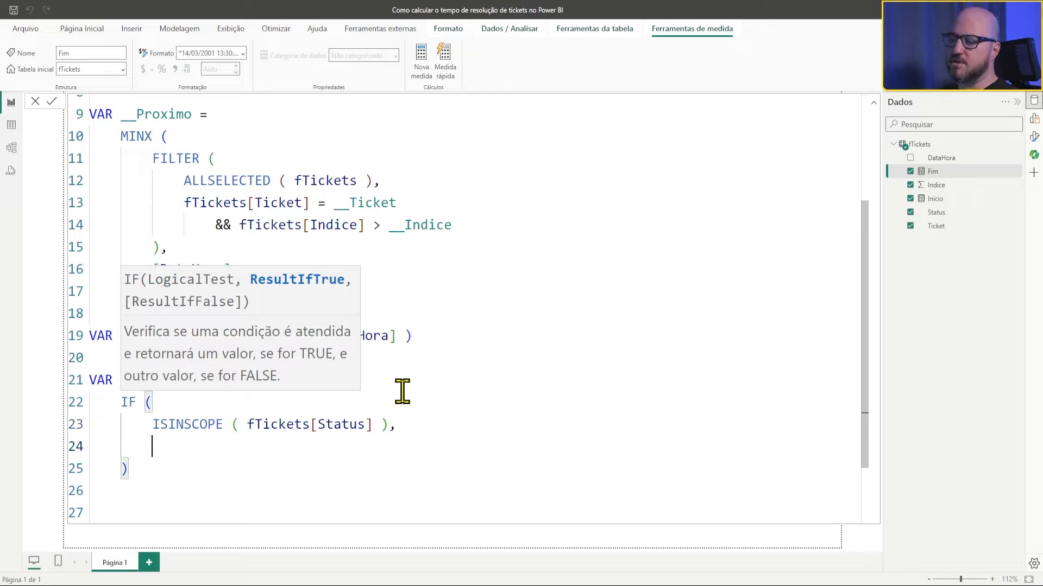
{"action": "type", "text": "__"}
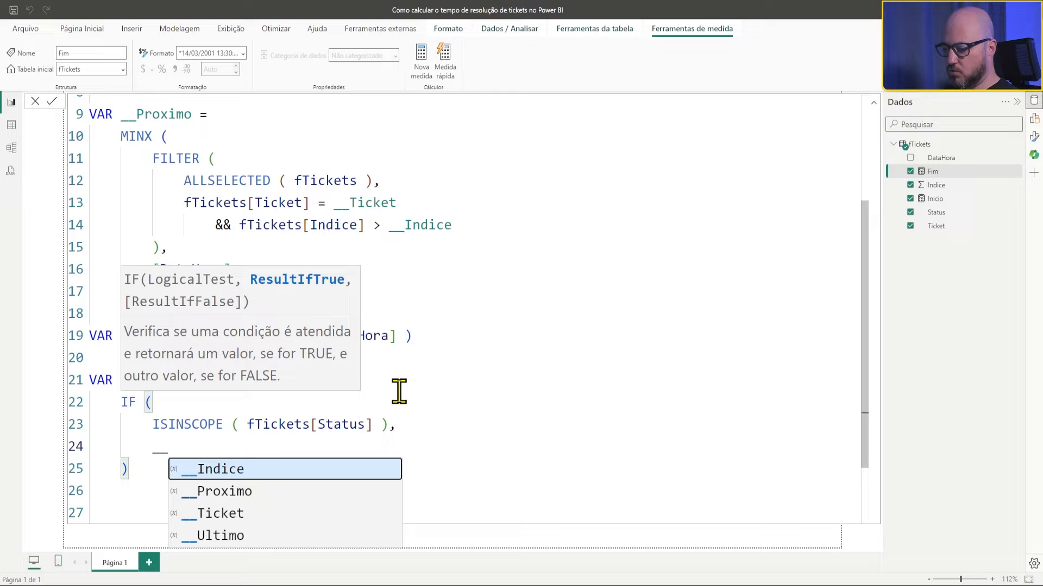
{"action": "left_click", "coordinate": [247, 491]}
{"action": "type", "text": ","}
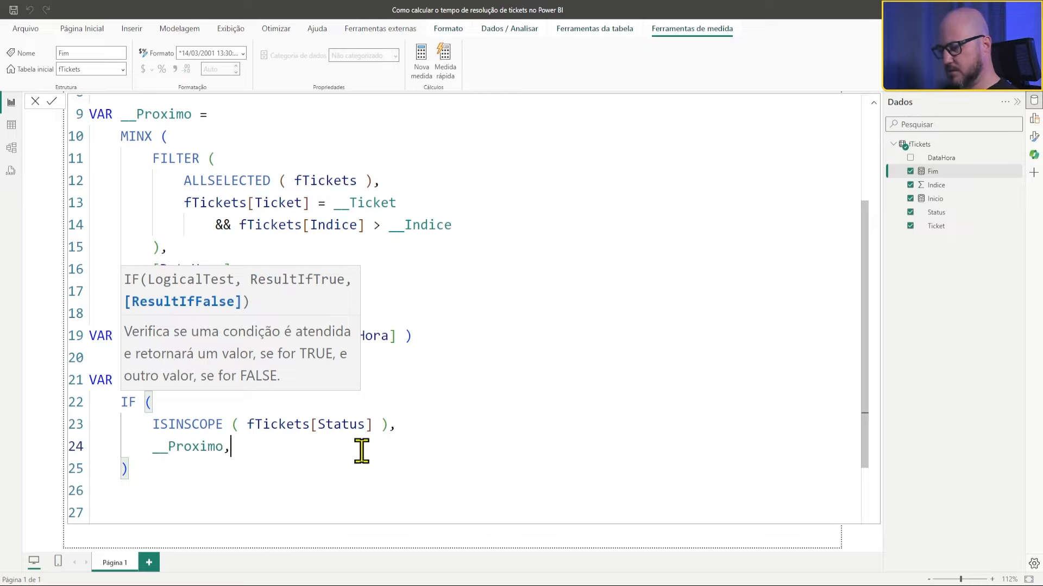
{"action": "key", "text": "Return"}
{"action": "type", "text": "__"}
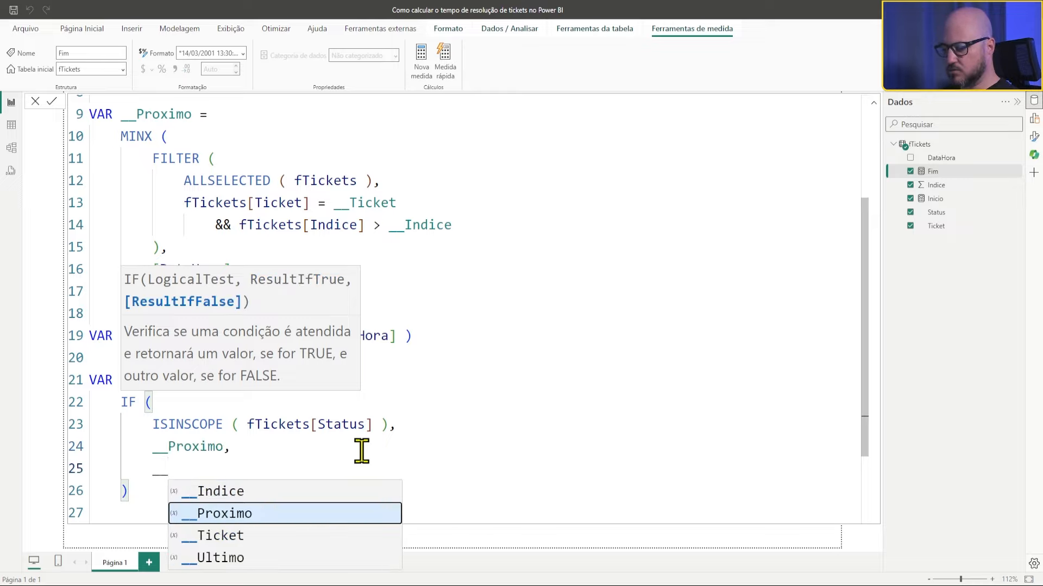
{"action": "key", "text": "Down"}
{"action": "key", "text": "Down"}
{"action": "key", "text": "Tab"}
{"action": "left_click", "coordinate": [415, 429]}
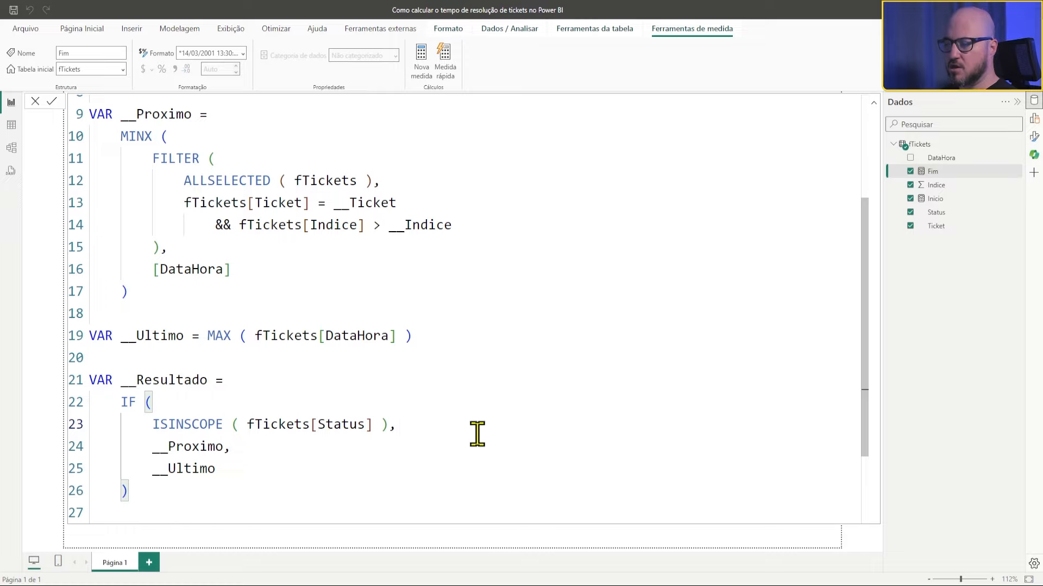
Review the Fim formula's variables and change the ISINSCOPE column from Status to Indice
{"action": "scroll", "coordinate": [293, 242], "scroll_direction": "up", "scroll_amount": 2}
{"action": "scroll", "coordinate": [293, 194], "scroll_direction": "up", "scroll_amount": 1}
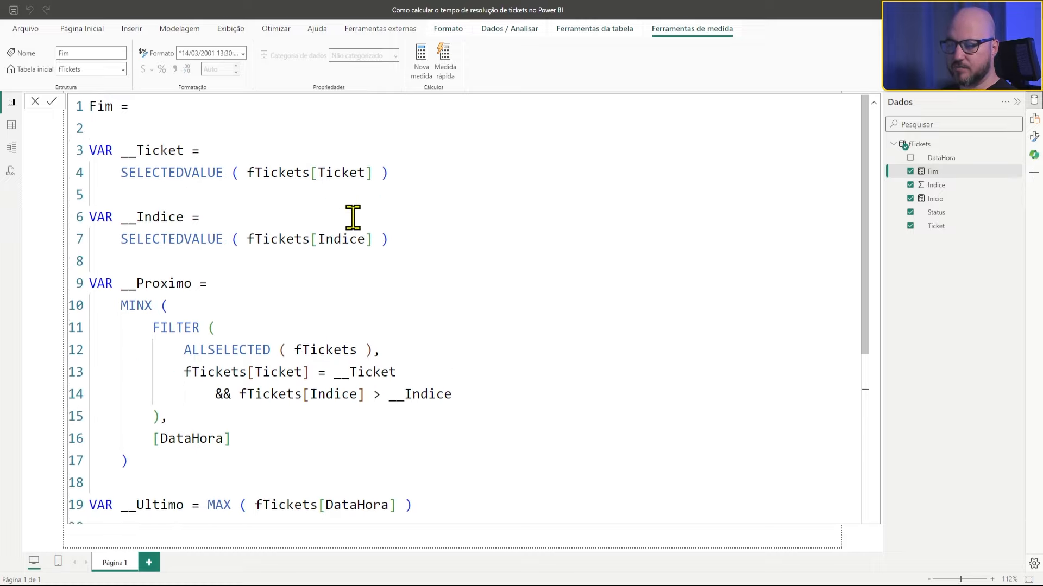
{"action": "scroll", "coordinate": [368, 242], "scroll_direction": "down", "scroll_amount": 3}
{"action": "double_click", "coordinate": [333, 396]}
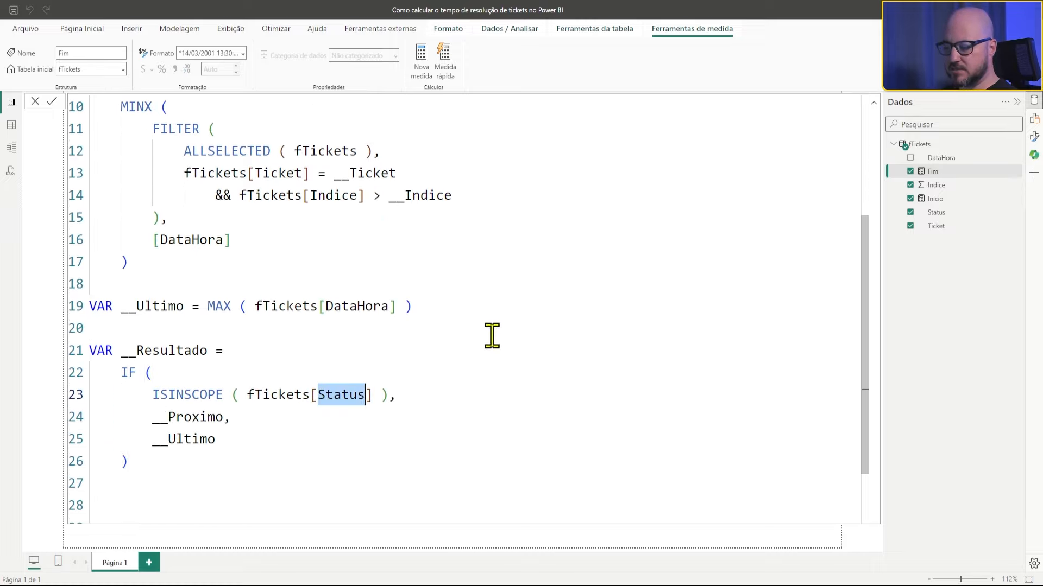
{"action": "type", "text": "Indice"}
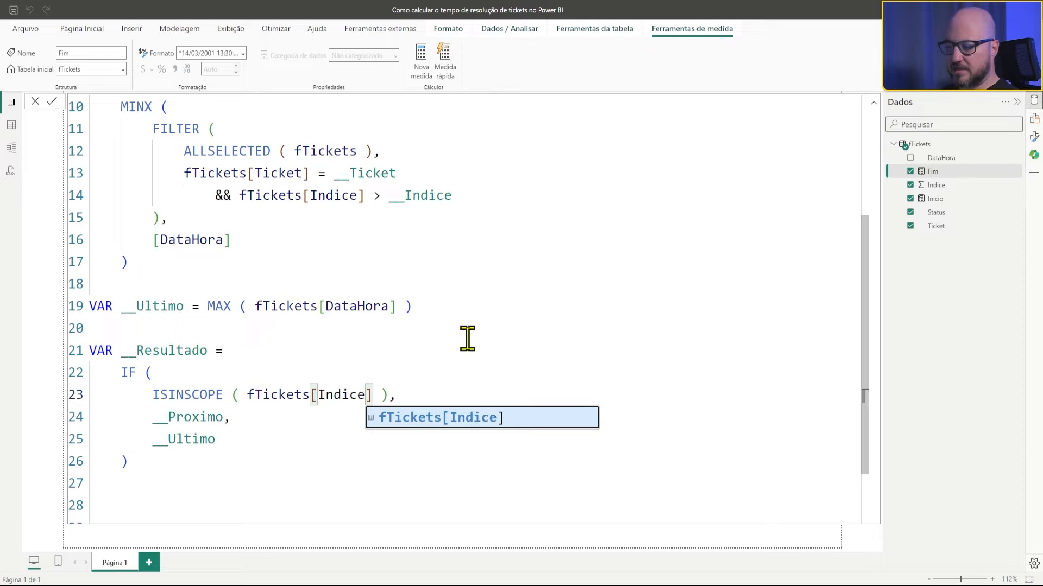
{"action": "left_click", "coordinate": [422, 393]}
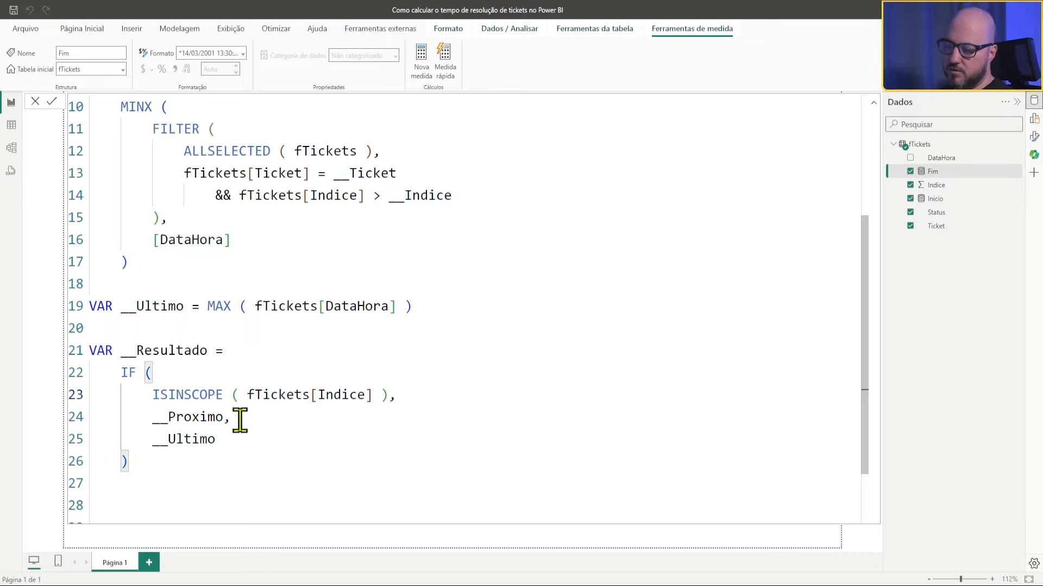
Remove the surplus blank lines between the __Resultado block and the RETURN statement, leaving one empty line
{"action": "scroll", "coordinate": [153, 408], "scroll_direction": "down", "scroll_amount": 2}
{"action": "left_click", "coordinate": [171, 398]}
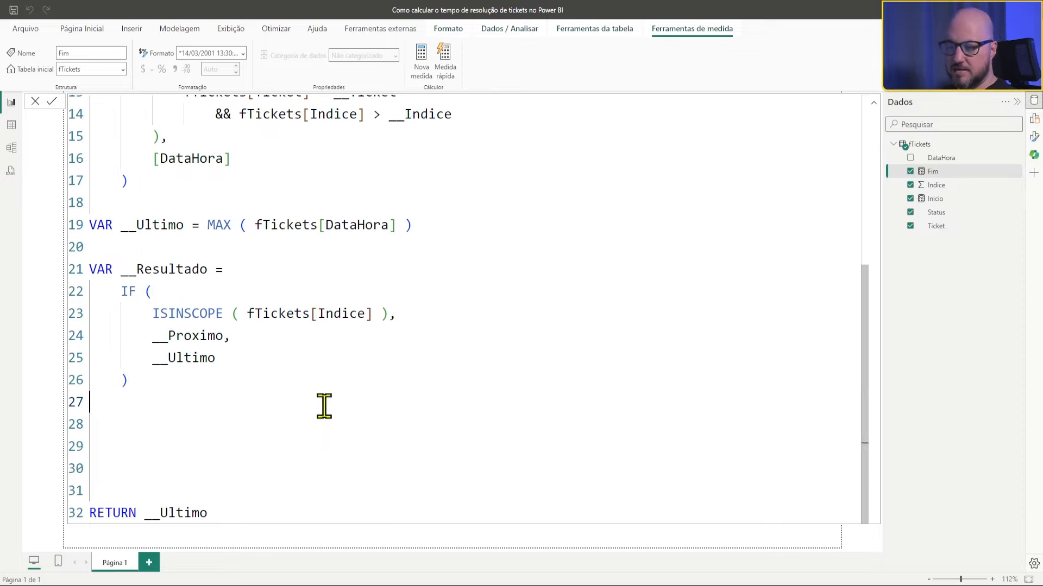
{"action": "key", "text": "Delete"}
{"action": "key", "text": "Delete"}
{"action": "key", "text": "Delete"}
{"action": "key", "text": "Delete"}
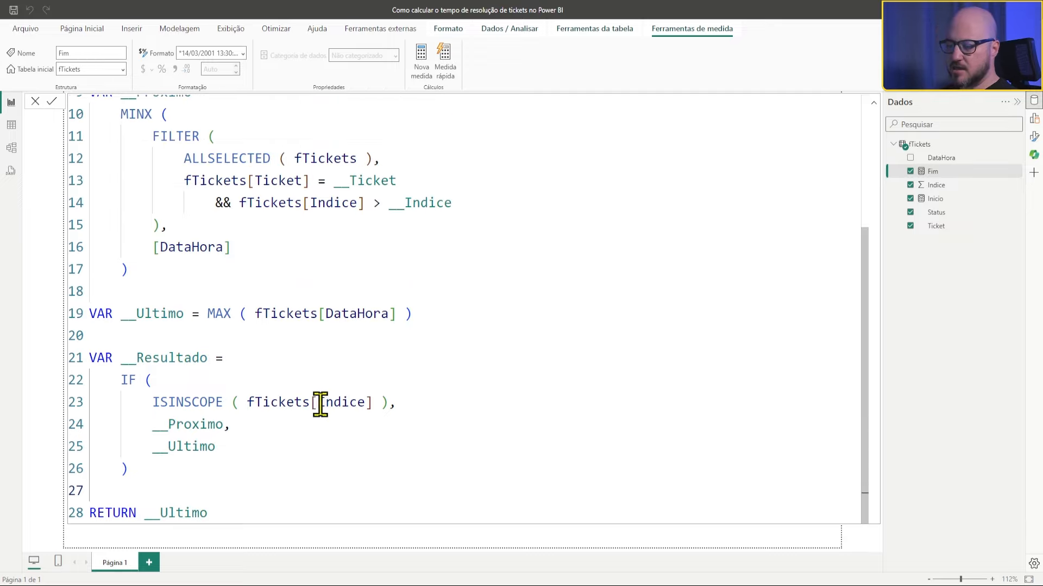
Make the Fim measure return __Resultado instead of __Ultimo, and collapse the formula editor
{"action": "double_click", "coordinate": [199, 360]}
{"action": "key", "text": "ctrl+c"}
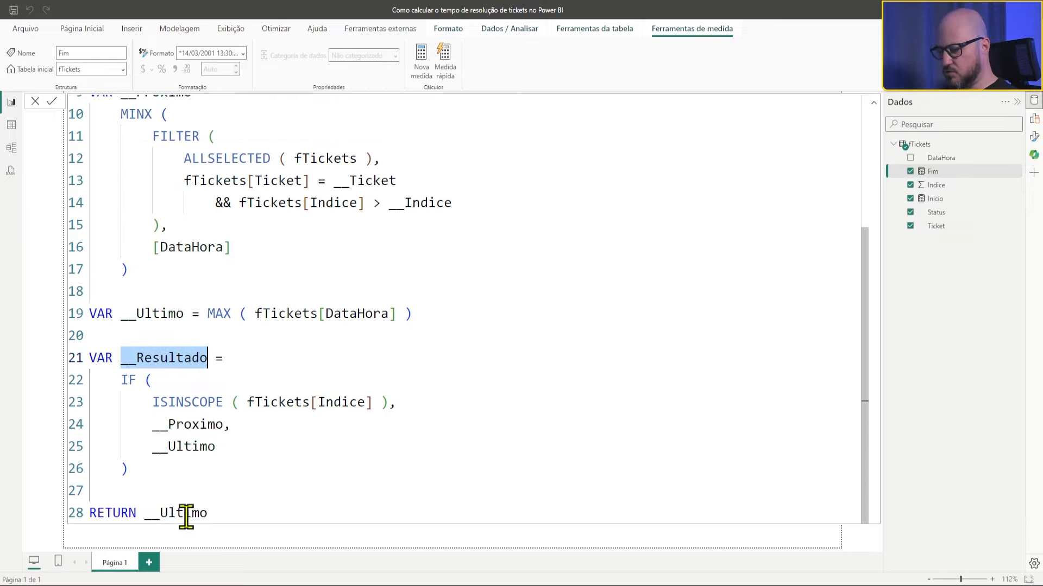
{"action": "double_click", "coordinate": [185, 513]}
{"action": "key", "text": "ctrl+v"}
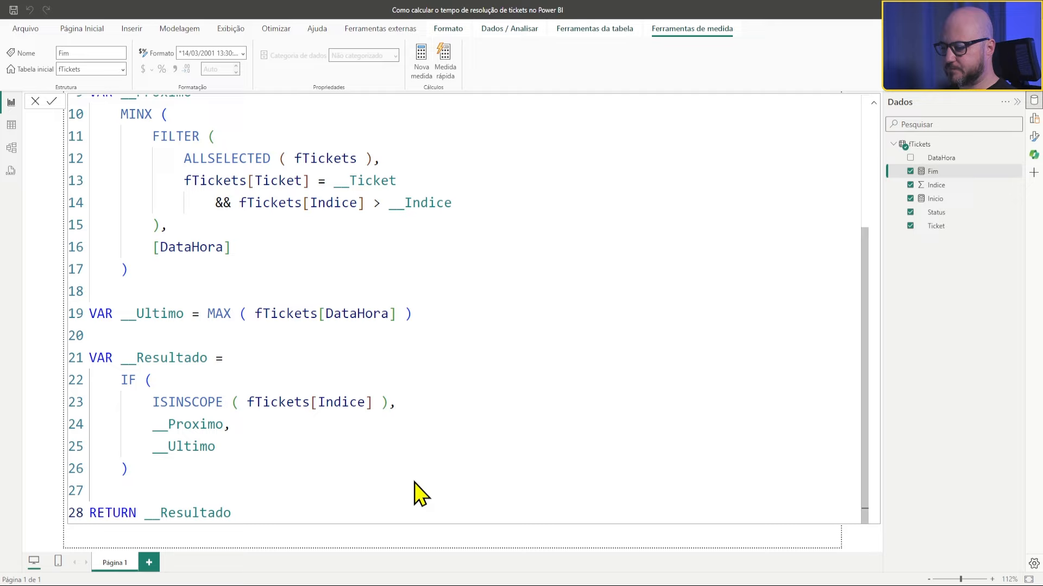
{"action": "scroll", "coordinate": [760, 271], "scroll_direction": "up", "scroll_amount": 3}
{"action": "scroll", "coordinate": [764, 275], "scroll_direction": "up", "scroll_amount": 1}
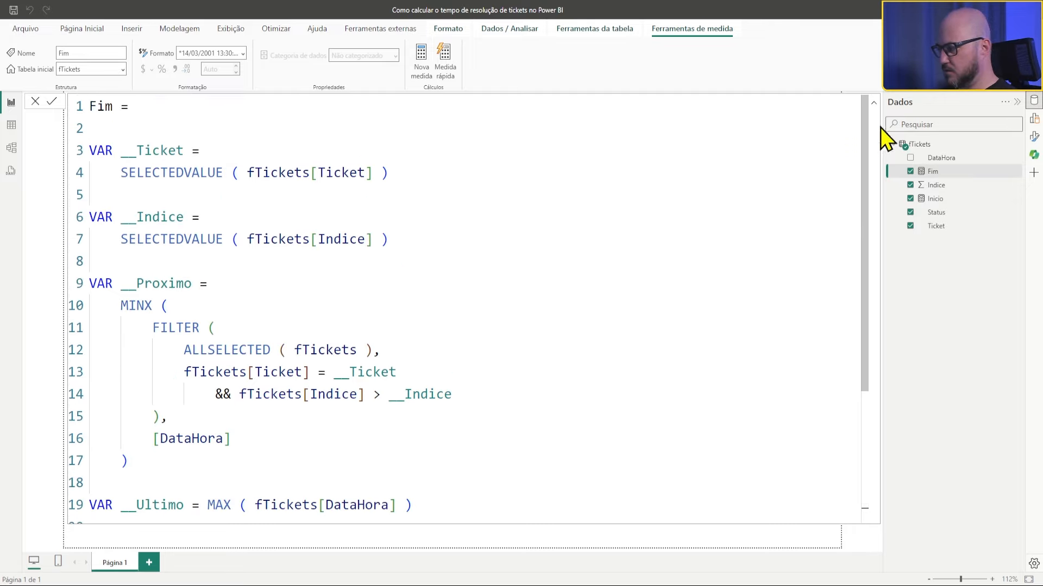
{"action": "left_click", "coordinate": [873, 104]}
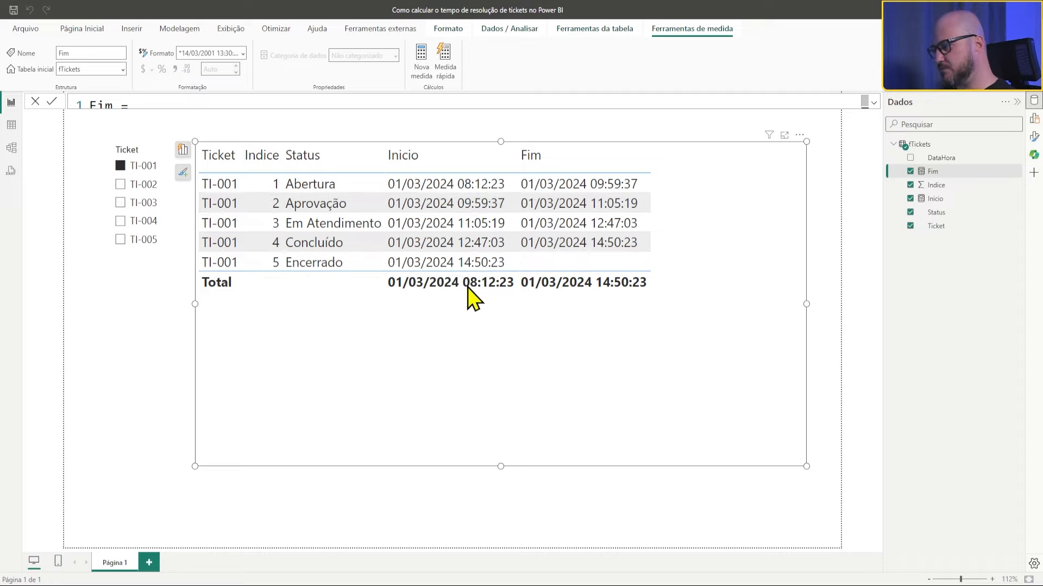
Examine the Inicio and Fim dates for tickets TI-002 to TI-005 one by one, and for all tickets with the filter cleared
{"action": "left_click", "coordinate": [146, 184]}
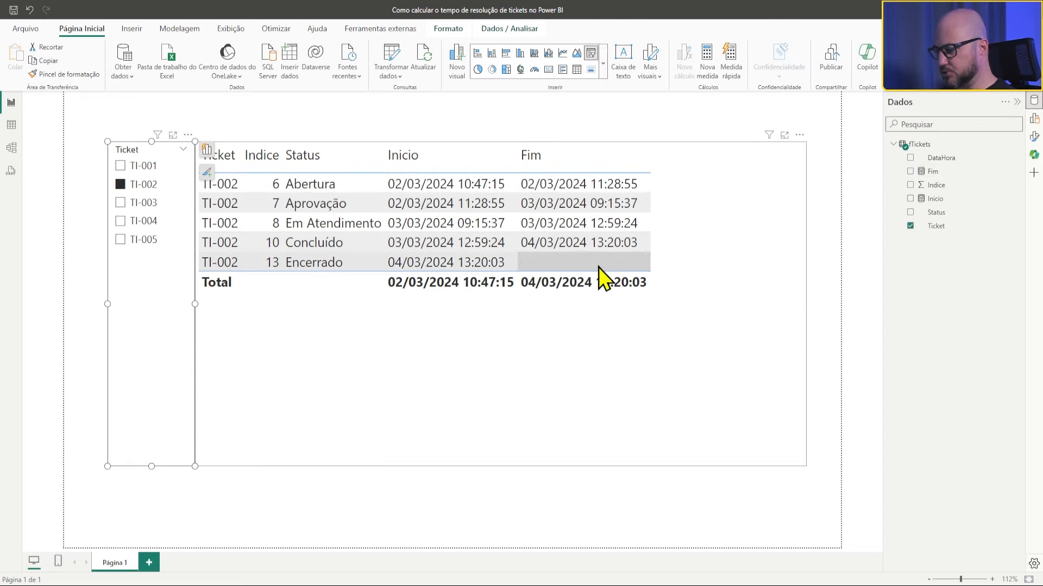
{"action": "left_click", "coordinate": [172, 204]}
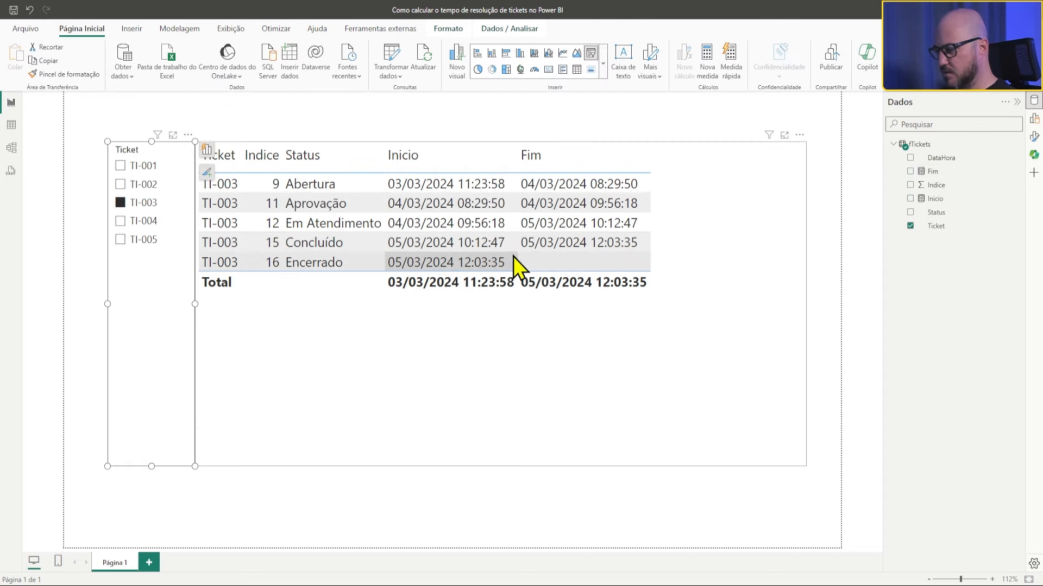
{"action": "left_click", "coordinate": [148, 222]}
{"action": "left_click", "coordinate": [152, 247]}
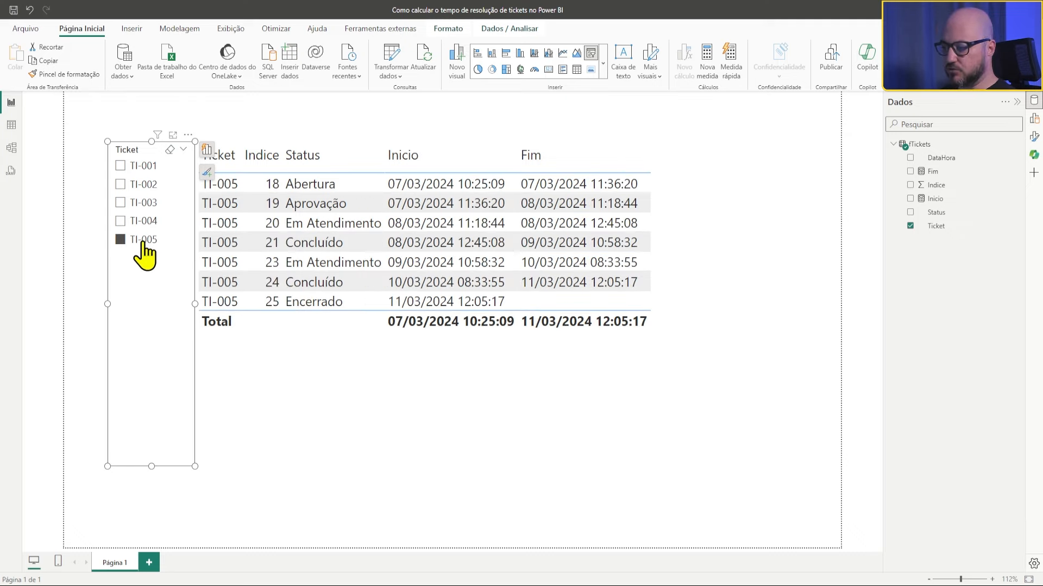
{"action": "left_click", "coordinate": [137, 243]}
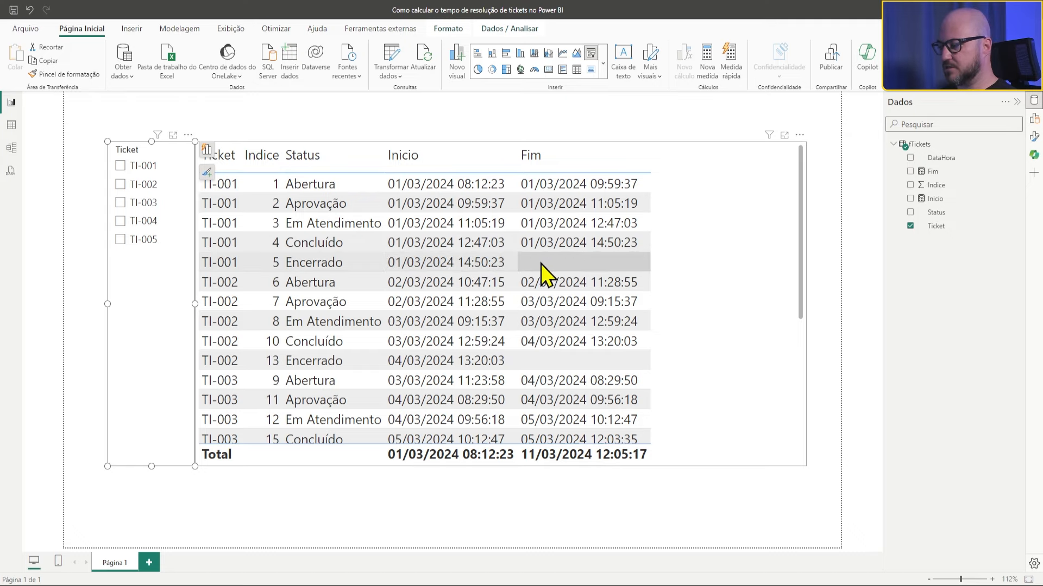
{"action": "scroll", "coordinate": [588, 271], "scroll_direction": "down", "scroll_amount": 4}
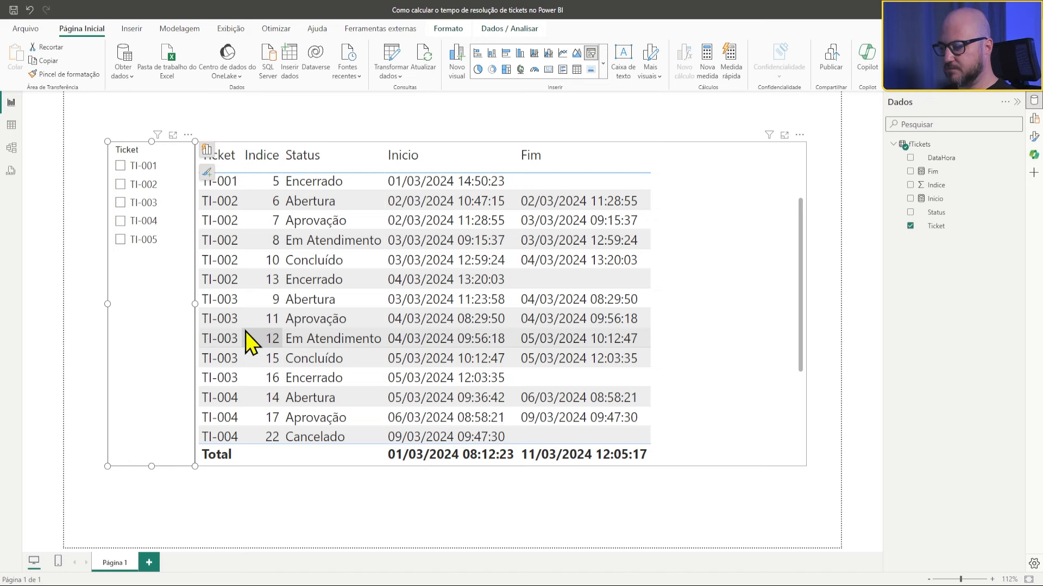
{"action": "scroll", "coordinate": [245, 329], "scroll_direction": "up", "scroll_amount": 4}
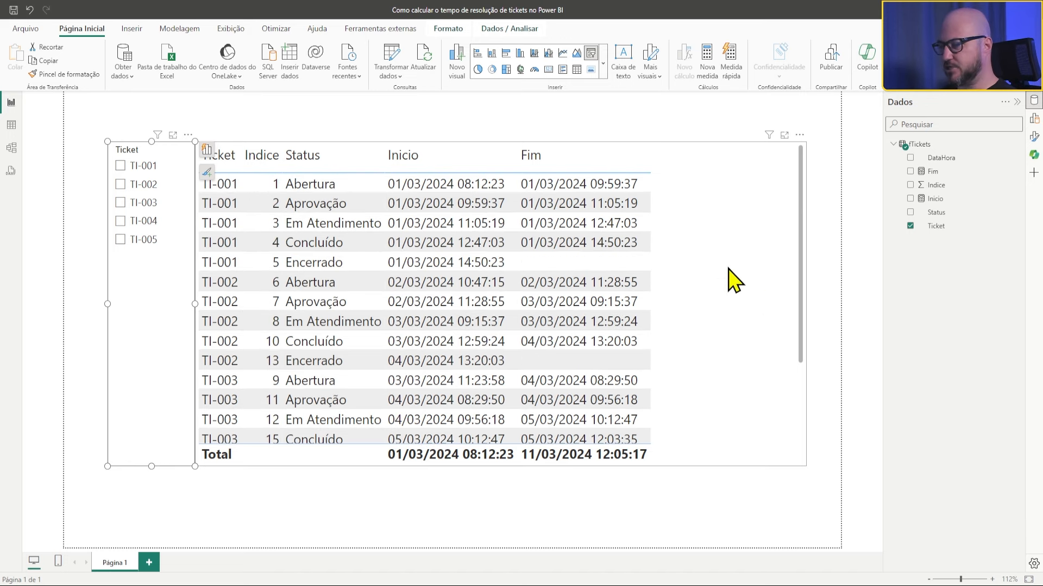
Add Inicio in ascending order as a secondary sort to the table already sorted by Ticket
{"action": "left_click", "coordinate": [829, 304]}
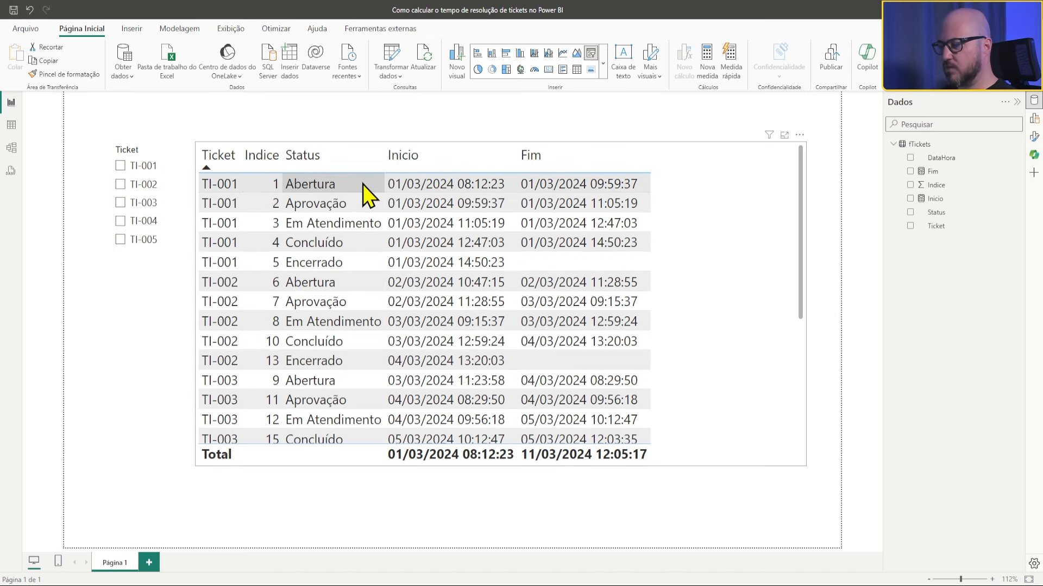
{"action": "scroll", "coordinate": [297, 269], "scroll_direction": "down", "scroll_amount": 3}
{"action": "scroll", "coordinate": [297, 269], "scroll_direction": "up", "scroll_amount": 2}
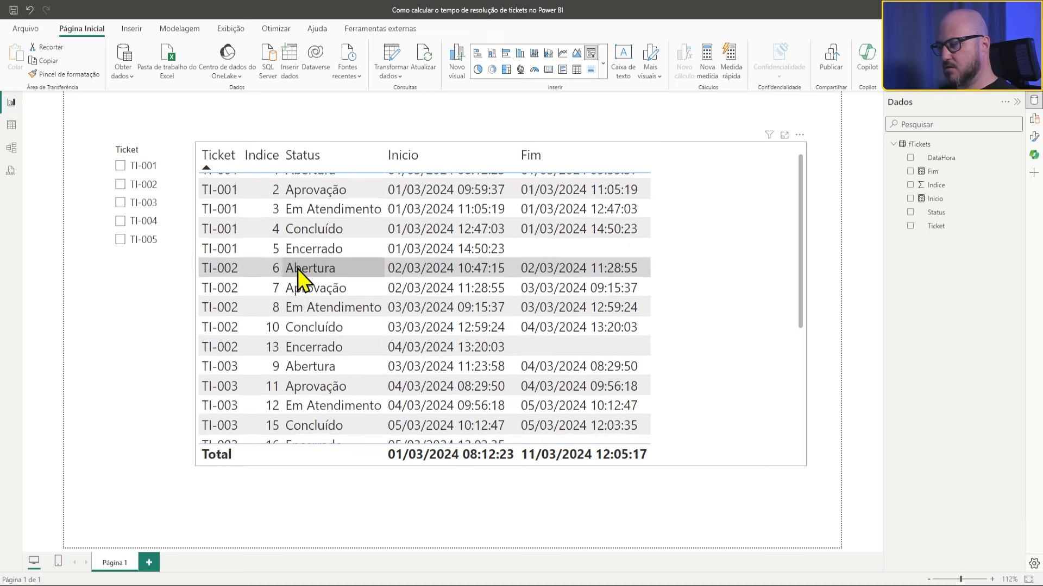
{"action": "scroll", "coordinate": [298, 269], "scroll_direction": "down", "scroll_amount": 3}
{"action": "scroll", "coordinate": [263, 239], "scroll_direction": "up", "scroll_amount": 2}
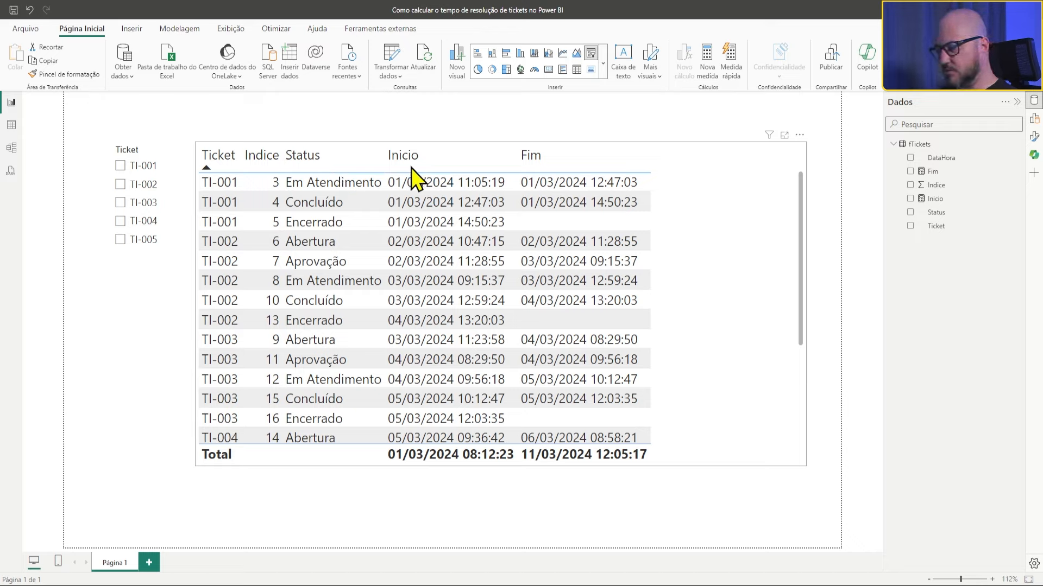
{"action": "scroll", "coordinate": [411, 168], "scroll_direction": "up", "scroll_amount": 2}
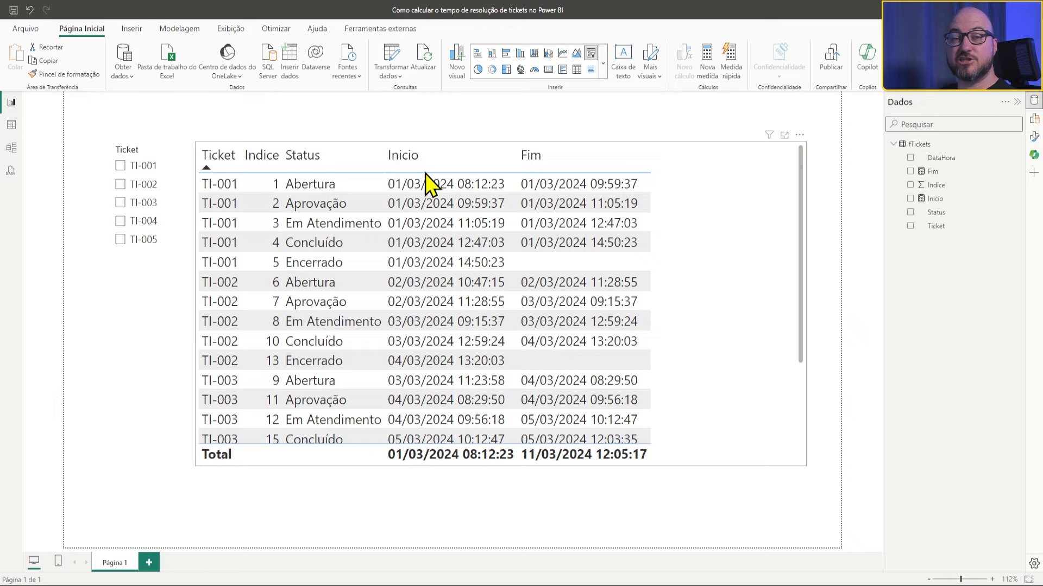
{"action": "left_click", "coordinate": [436, 169]}
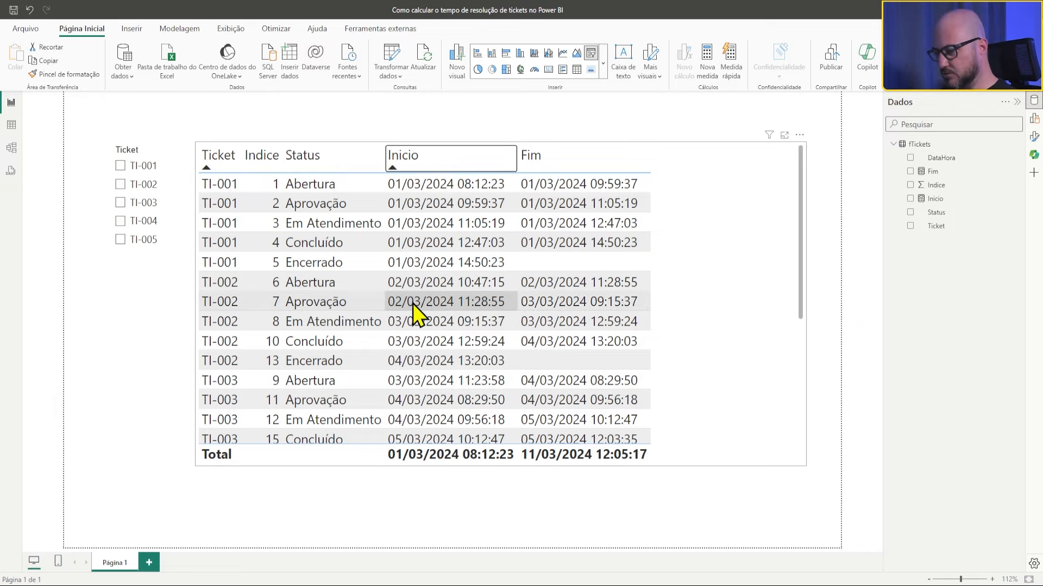
{"action": "scroll", "coordinate": [251, 282], "scroll_direction": "down", "scroll_amount": 2}
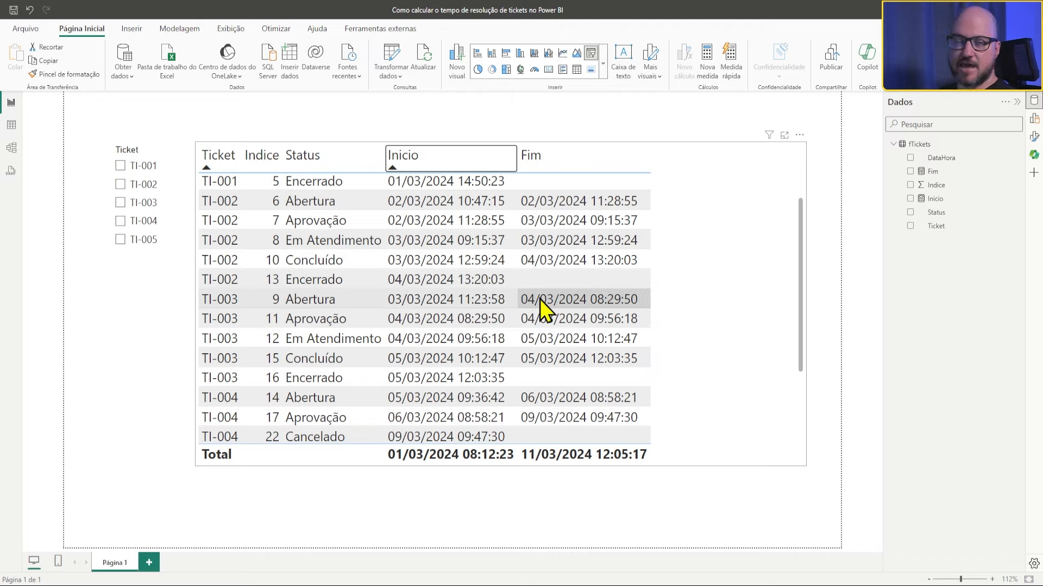
{"action": "scroll", "coordinate": [535, 304], "scroll_direction": "up", "scroll_amount": 2}
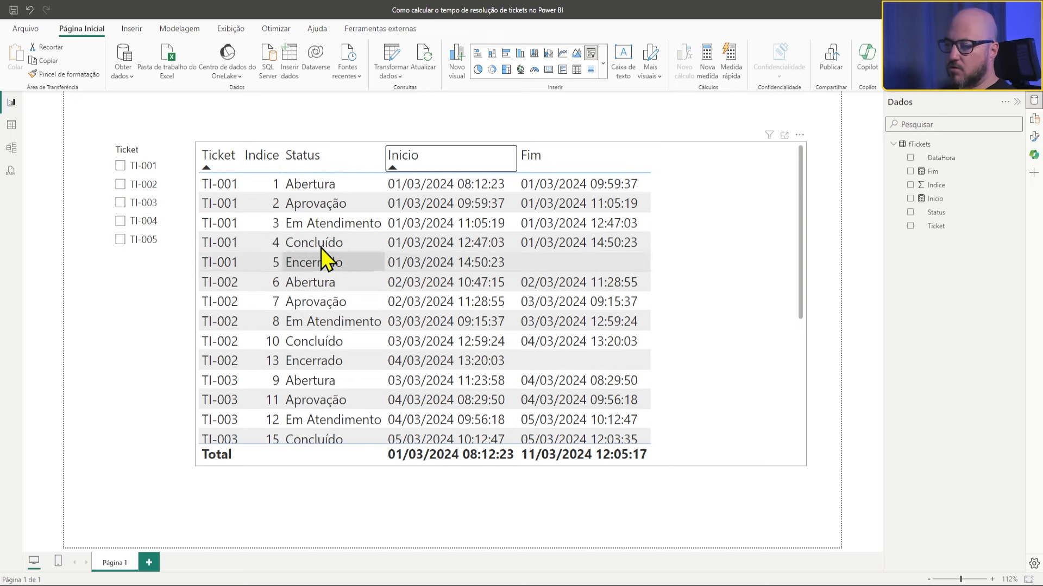
Filter the report to ticket TI-001 with the Ticket slicer
{"action": "left_click", "coordinate": [120, 185]}
{"action": "left_click", "coordinate": [651, 144]}
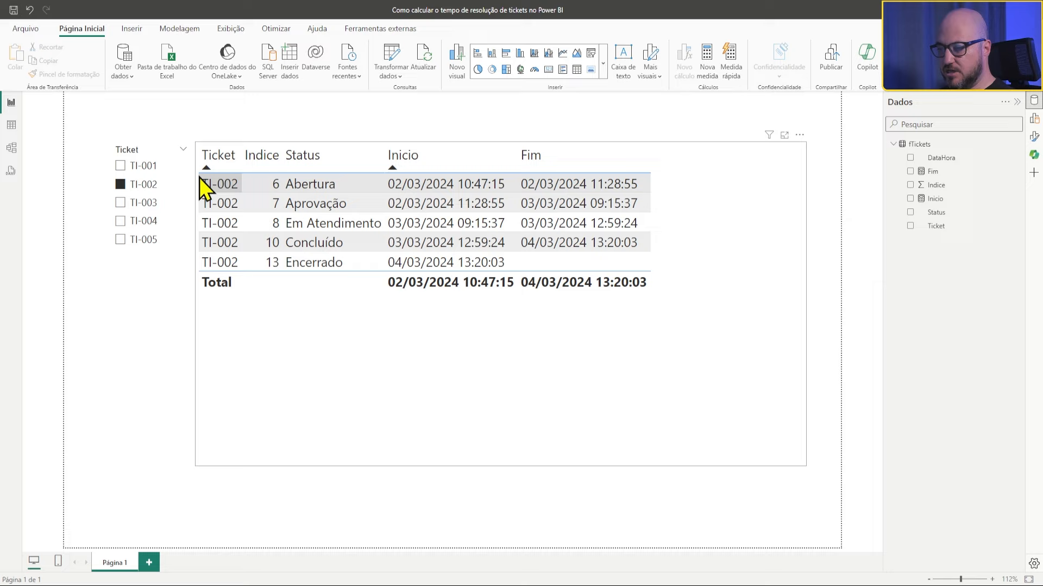
{"action": "left_click", "coordinate": [120, 165]}
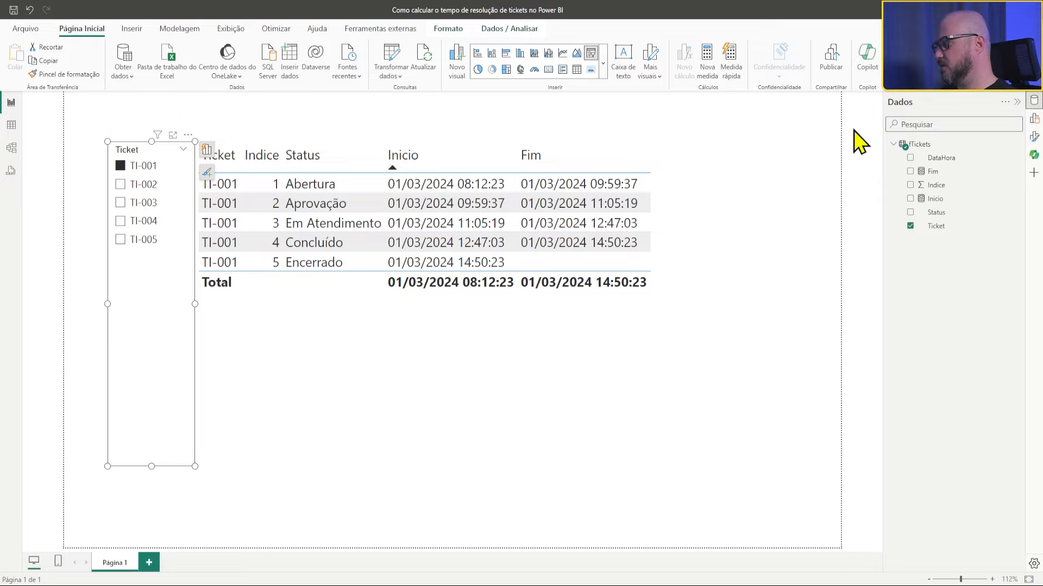
Create a new measure in the fTickets table, start its formula with "Duracao =" and add empty lines beneath
{"action": "right_click", "coordinate": [936, 144]}
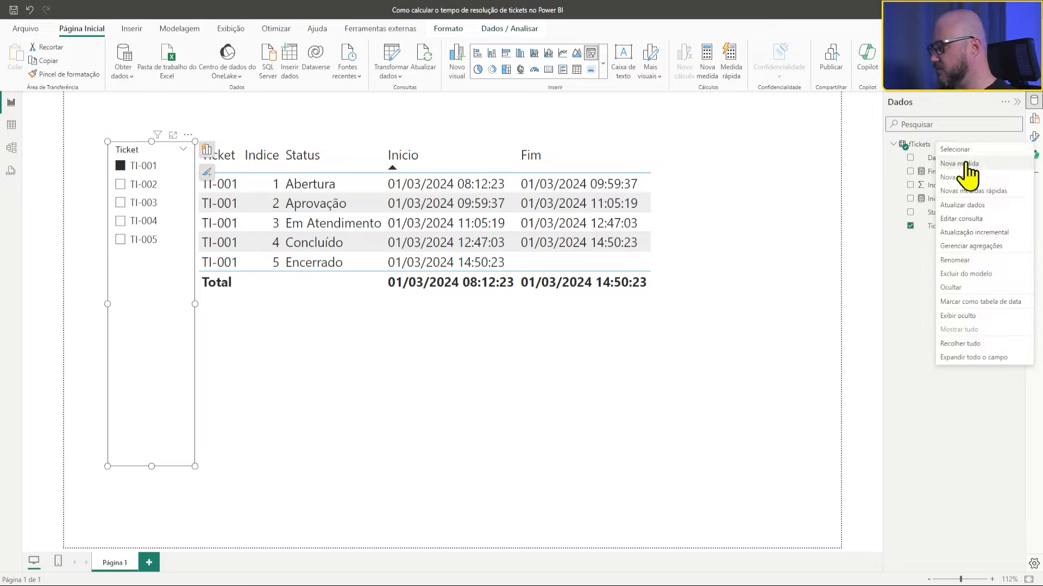
{"action": "left_click", "coordinate": [956, 163]}
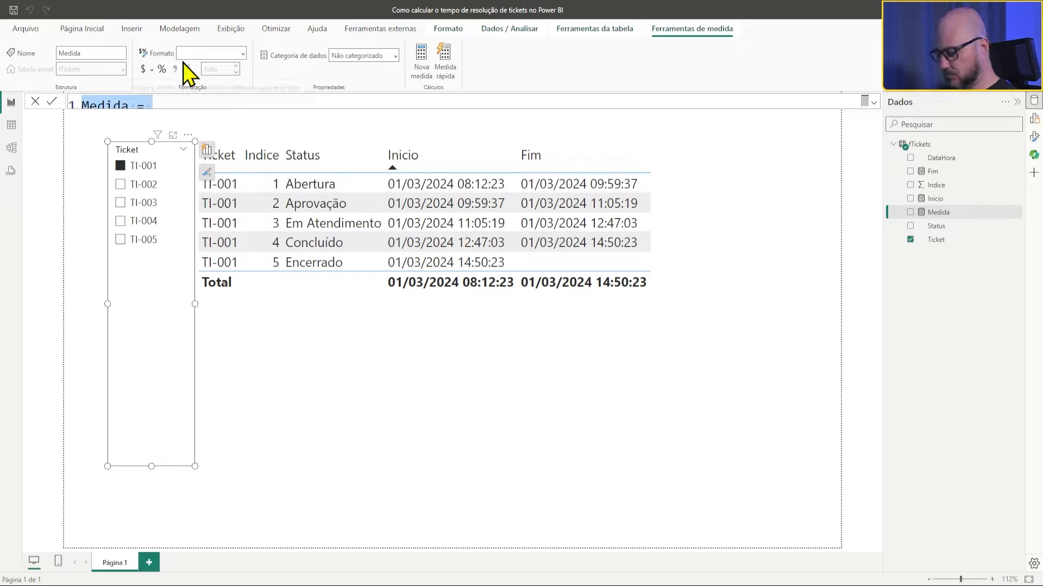
{"action": "type", "text": "Duracao ="}
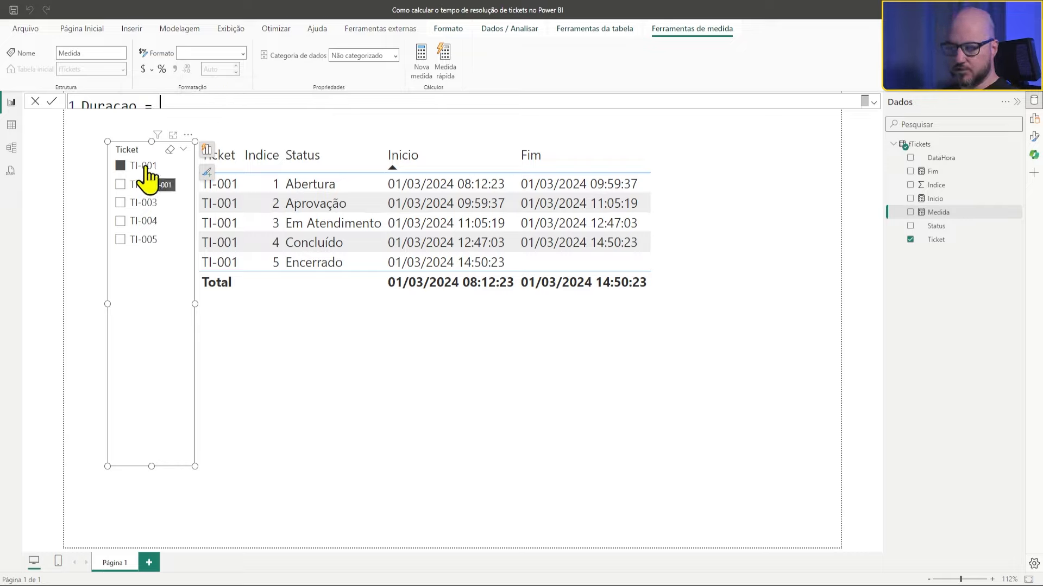
{"action": "key", "text": "shift+Return"}
{"action": "key", "text": "shift+Return"}
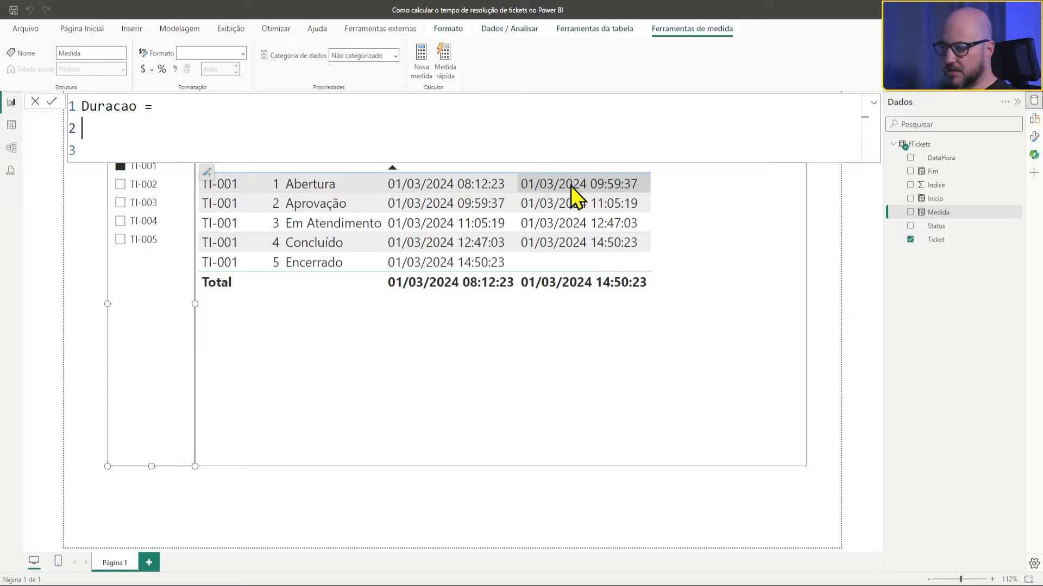
Declare a variable named __Linha in the Duracao formula, separated from the measure name by a blank line
{"action": "type", "text": "VAR"}
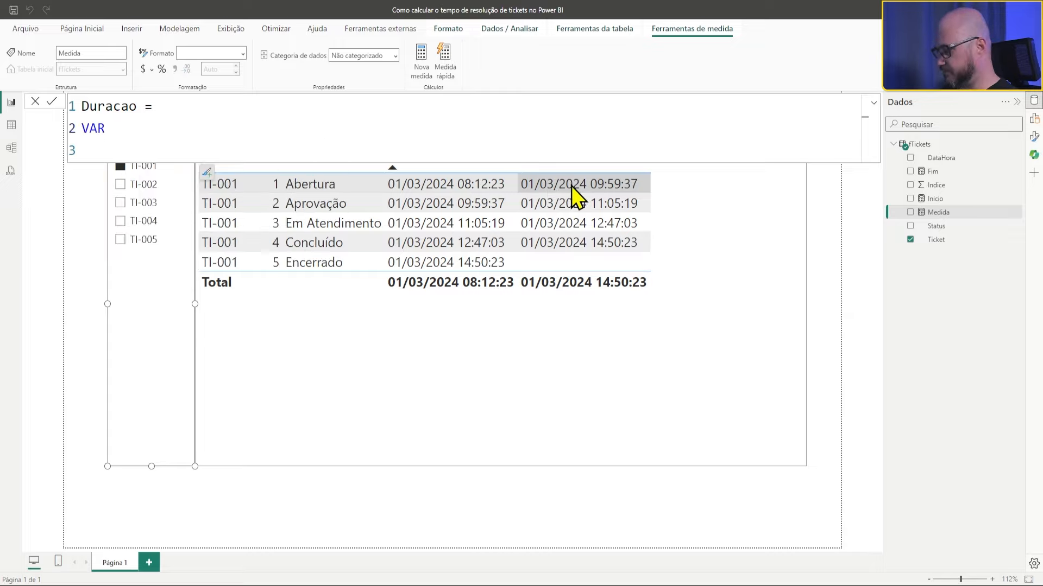
{"action": "key", "text": "Home"}
{"action": "key", "text": "Return"}
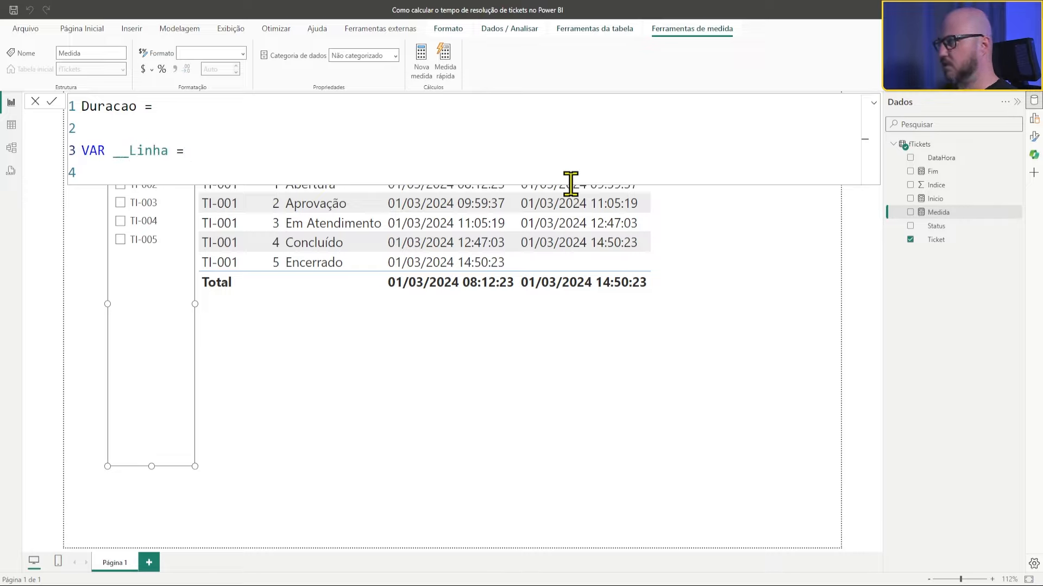
Start an indented DATEDIFF ( function on the line below __Linha, with a new line open for its arguments
{"action": "key", "text": "shift+Return"}
{"action": "type", "text": "DATE"}
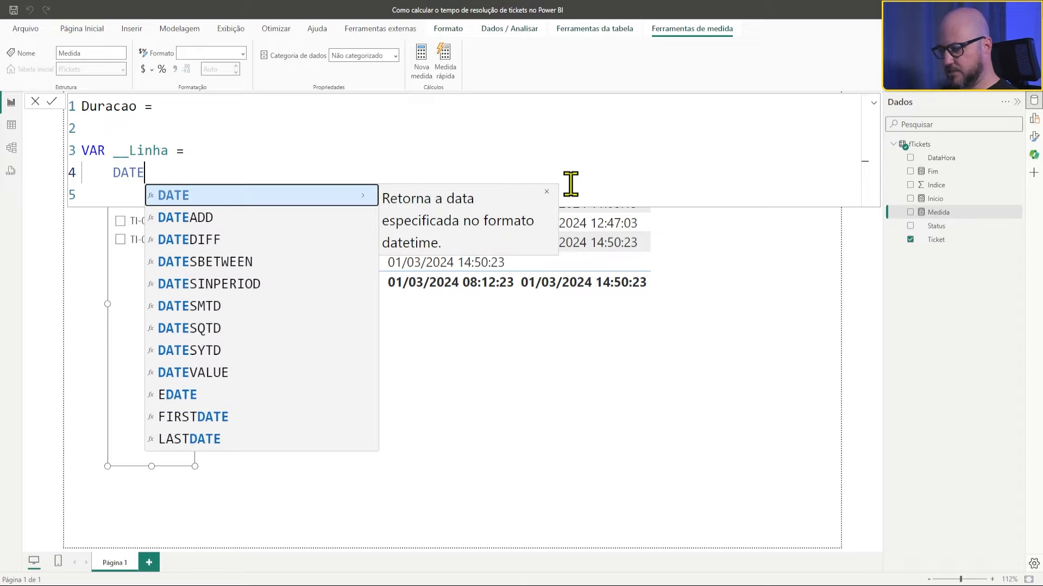
{"action": "key", "text": "Down"}
{"action": "key", "text": "Down"}
{"action": "key", "text": "Tab"}
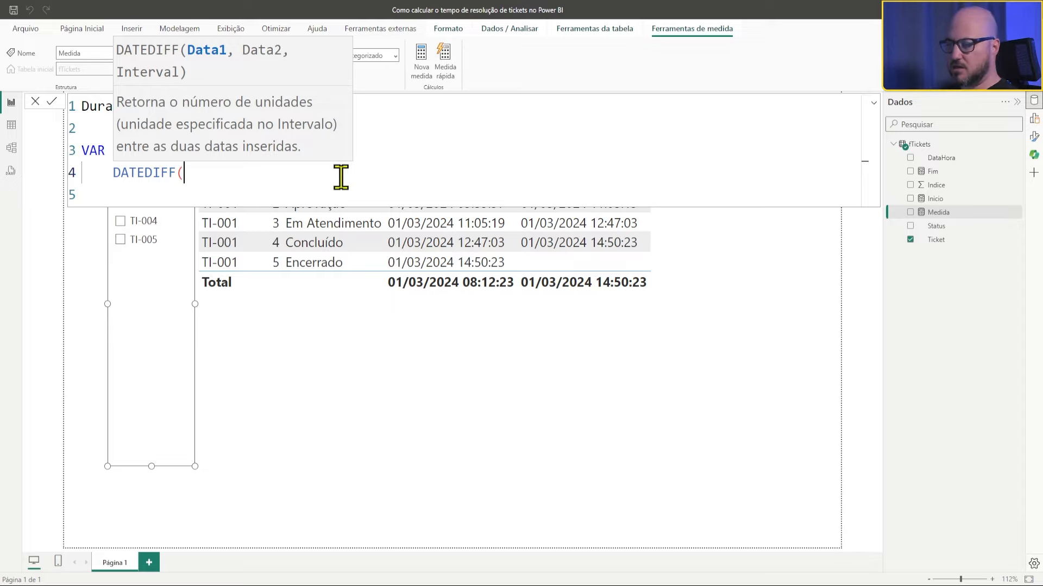
{"action": "key", "text": "BackSpace"}
{"action": "type", "text": "("}
{"action": "key", "text": "shift+Return"}
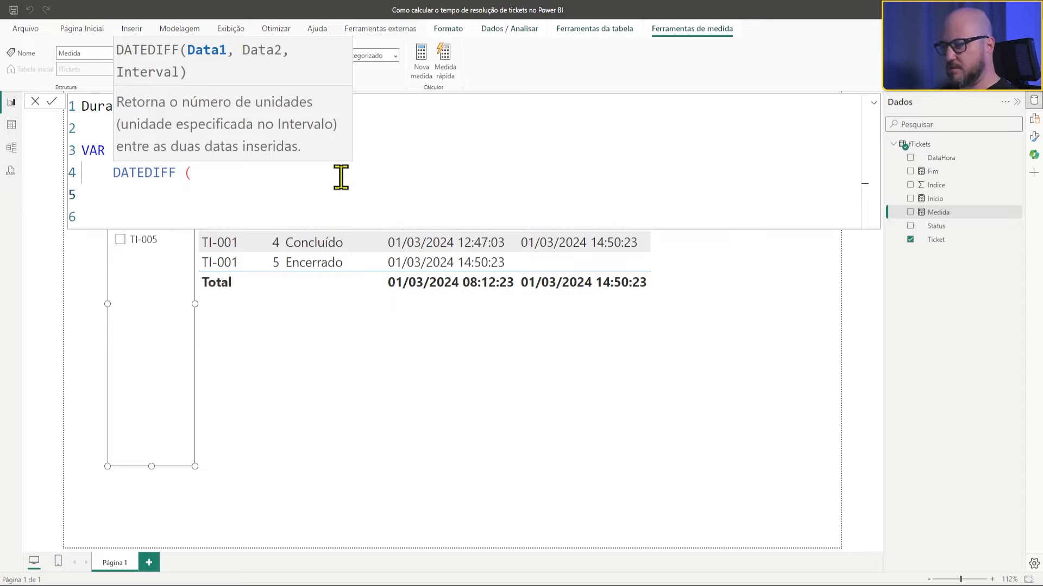
Enter [Inicio] and [Fim] as the two DATEDIFF dates on separate lines, leaving a new line for the interval
{"action": "type", "text": "[Inicio],"}
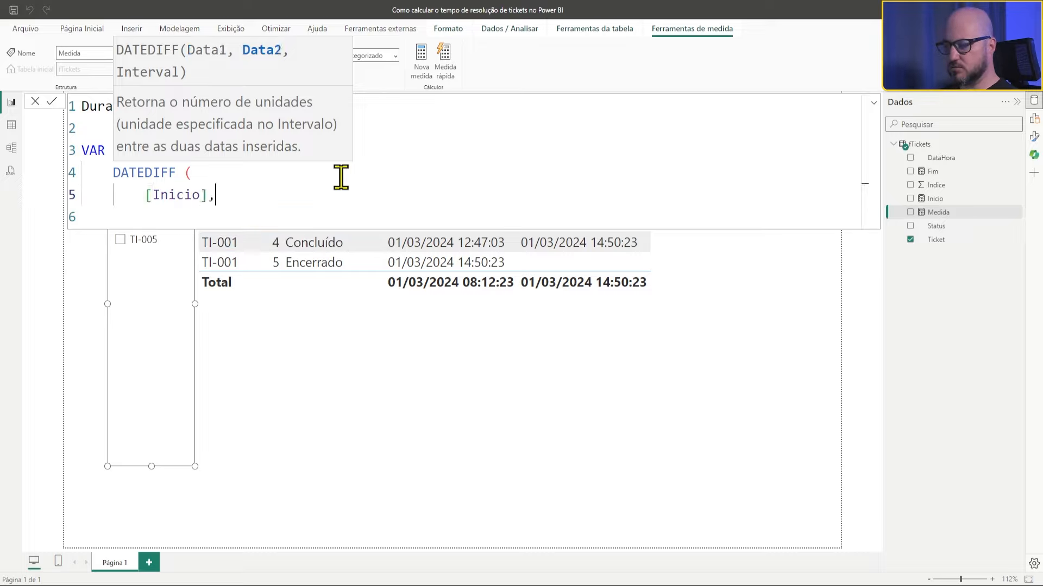
{"action": "key", "text": "shift+Return"}
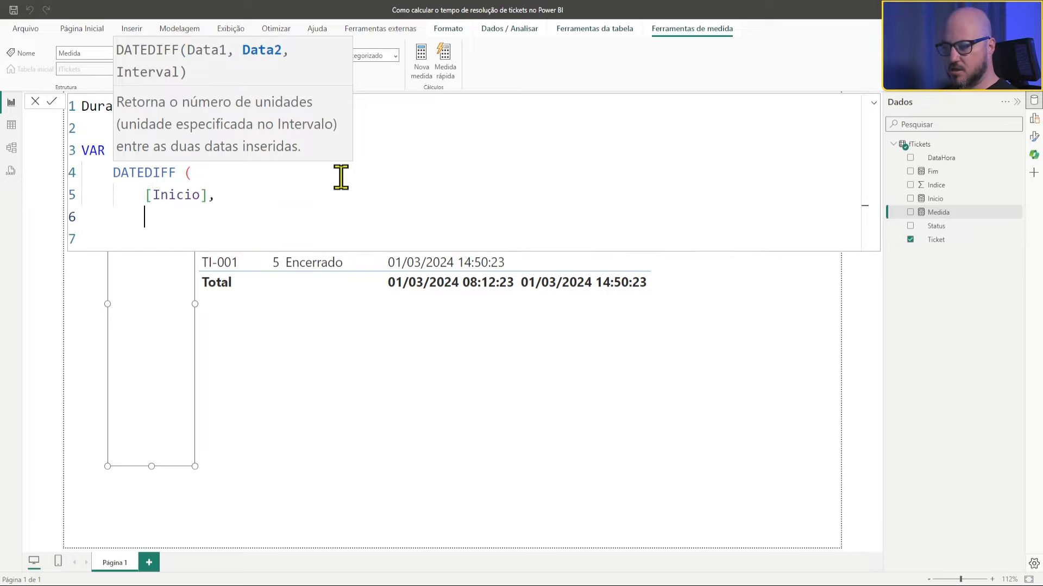
{"action": "type", "text": "[Fim]"}
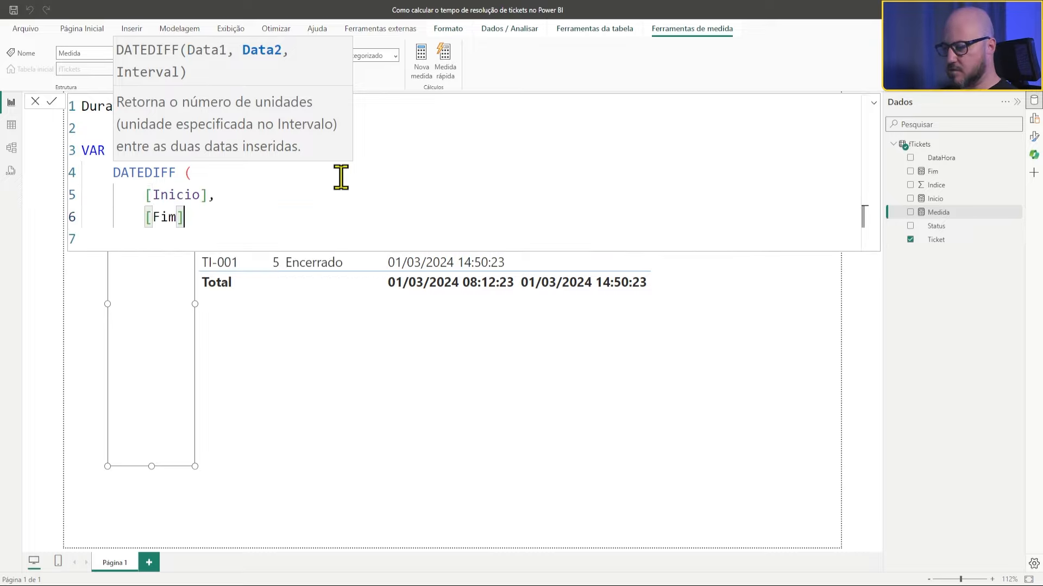
{"action": "type", "text": ","}
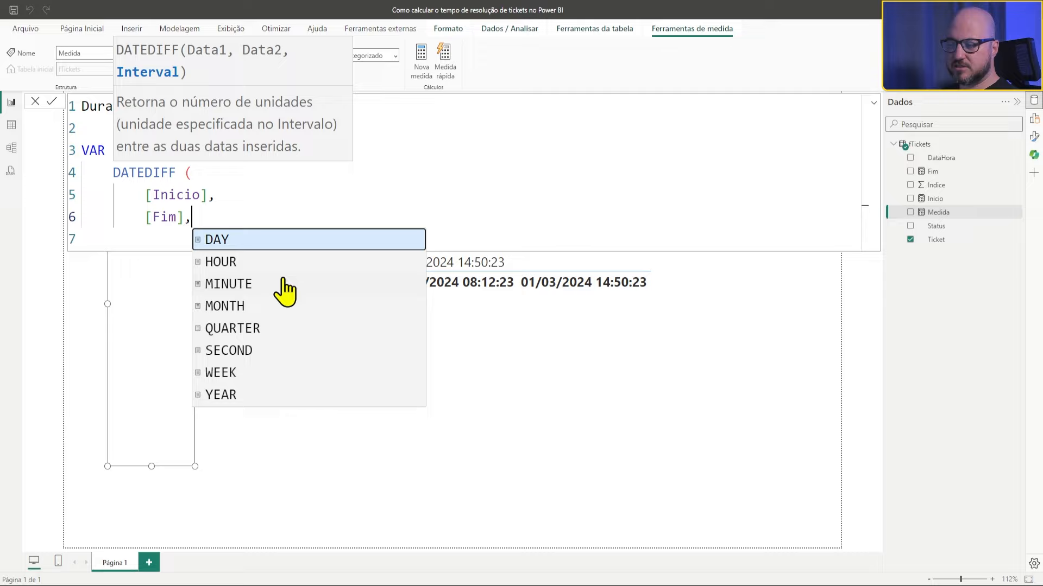
{"action": "key", "text": "Return"}
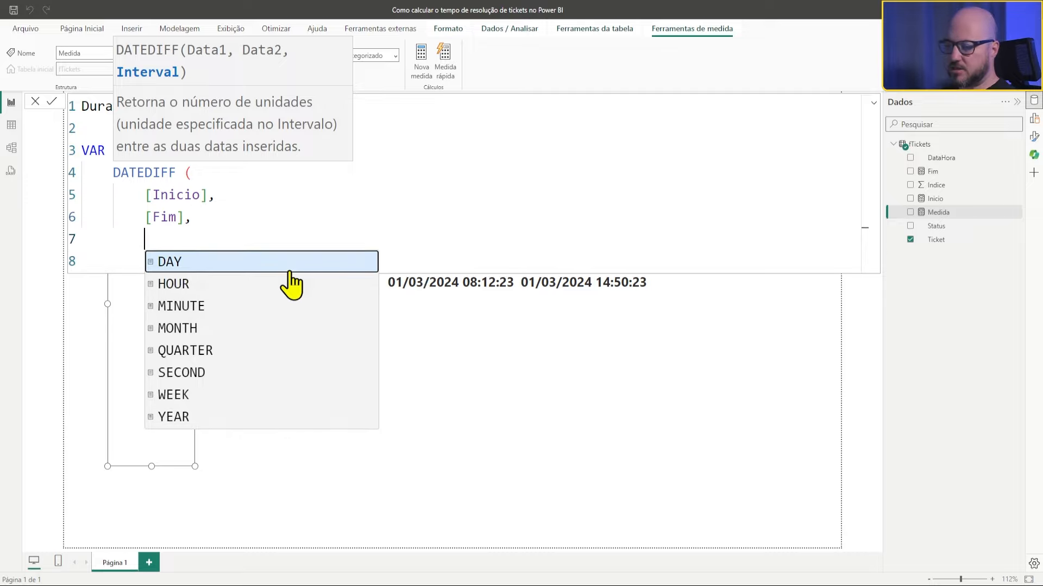
Set the DATEDIFF interval to MINUTE, close the function on its own line and add blank lines beneath it
{"action": "left_click", "coordinate": [155, 305]}
{"action": "key", "text": "Return"}
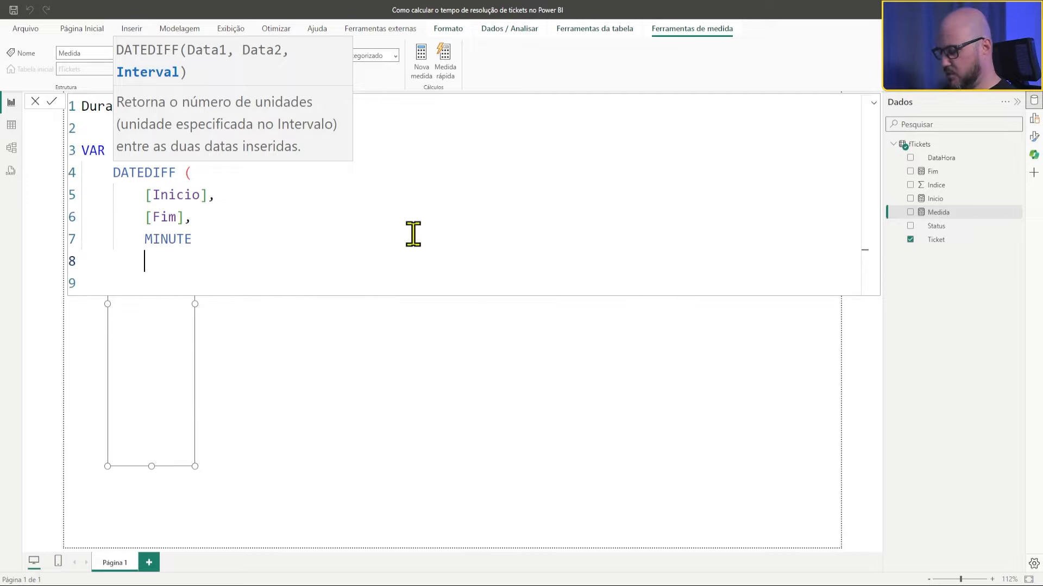
{"action": "type", "text": ")"}
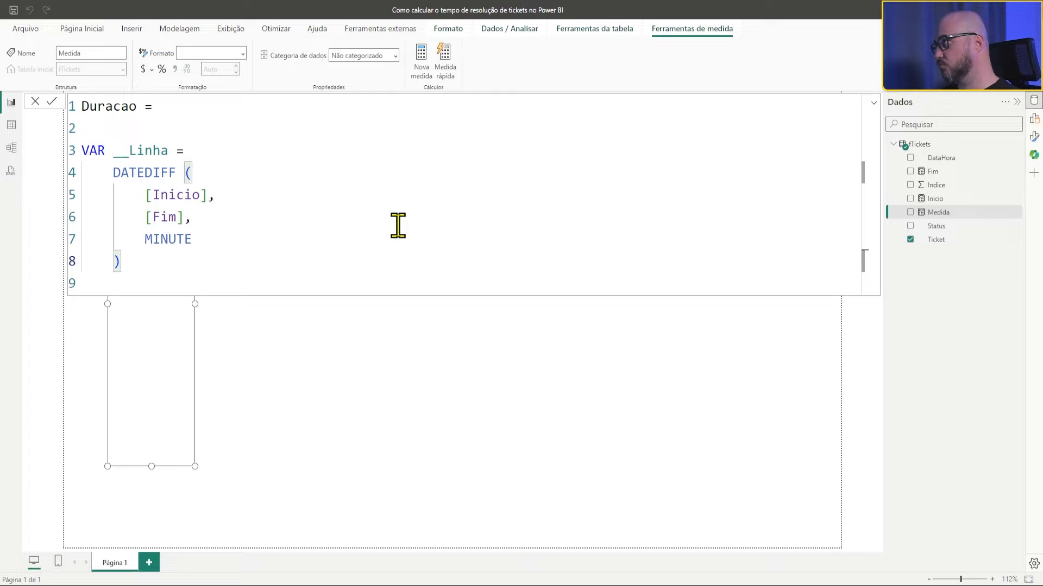
{"action": "key", "text": "Return"}
{"action": "key", "text": "Return"}
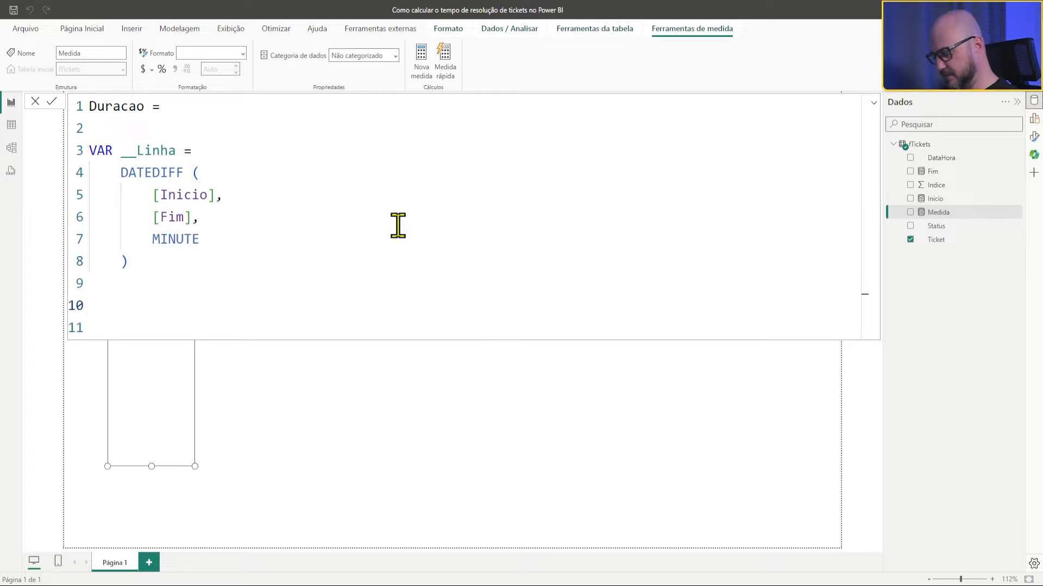
Finish the formula with RETURN __Linha, commit the Duracao measure and collapse the formula editor
{"action": "type", "text": "RETURN "}
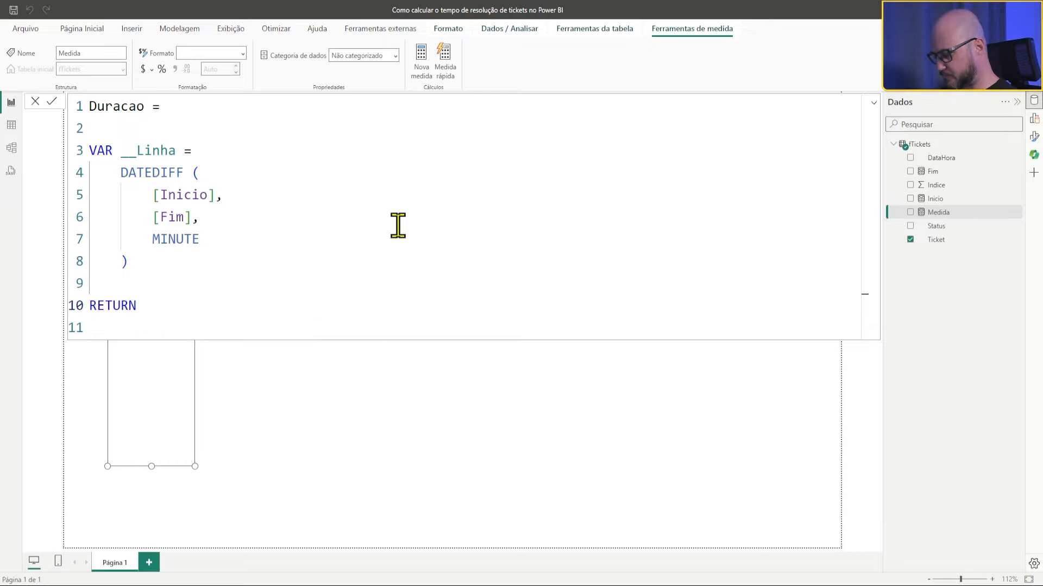
{"action": "type", "text": "__Linha"}
{"action": "key", "text": "Return"}
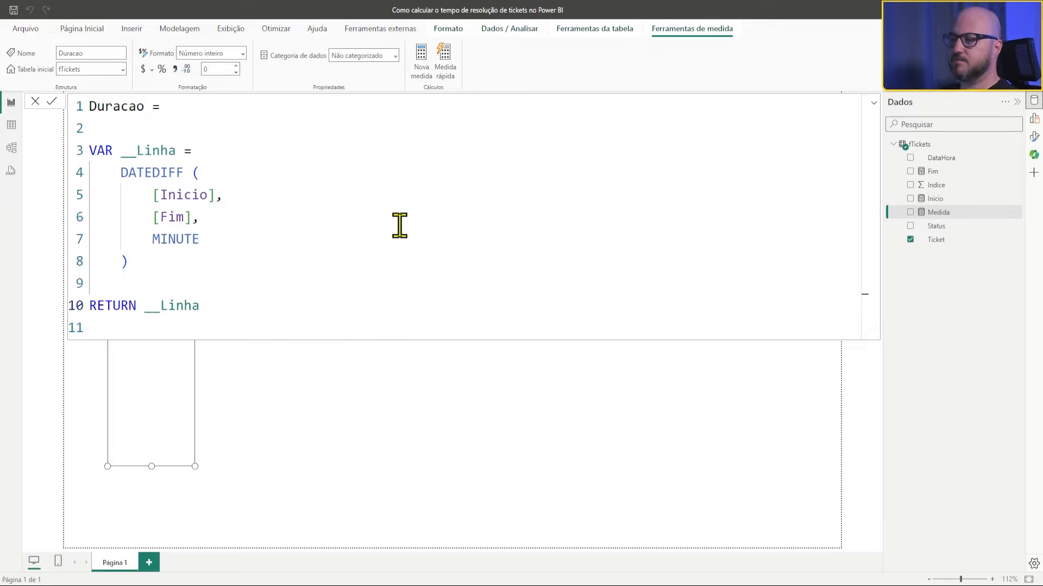
{"action": "left_click", "coordinate": [874, 103]}
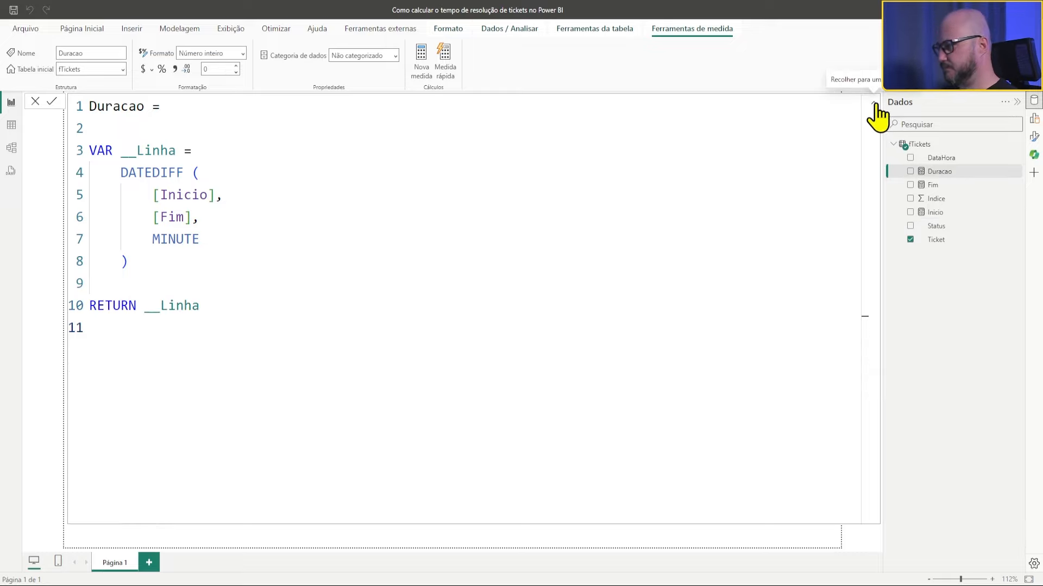
{"action": "left_click", "coordinate": [875, 103]}
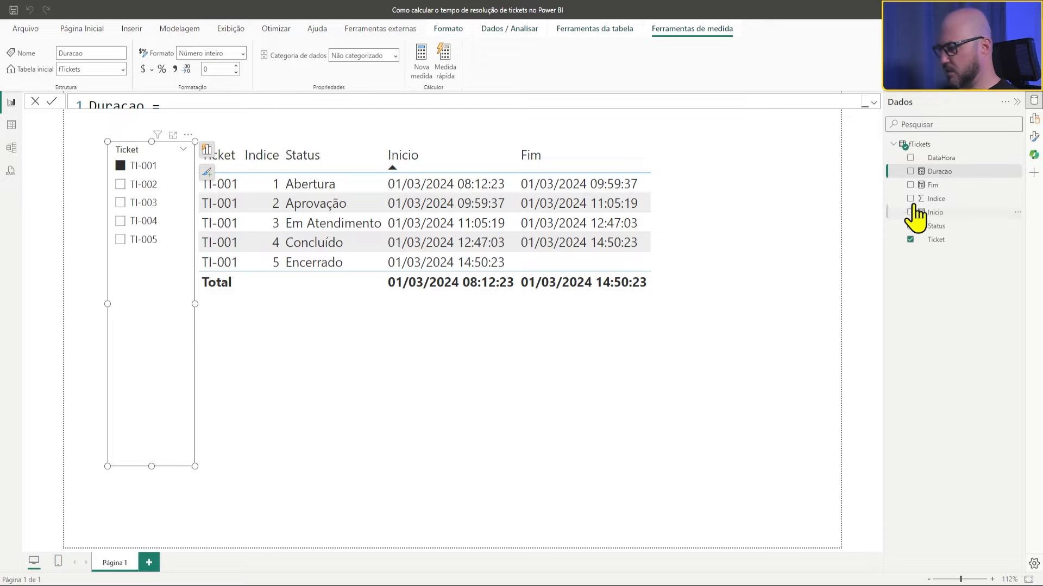
Add the Duracao measure as a column in the ticket table visual
{"action": "left_click_drag", "start_coordinate": [937, 174], "coordinate": [752, 324]}
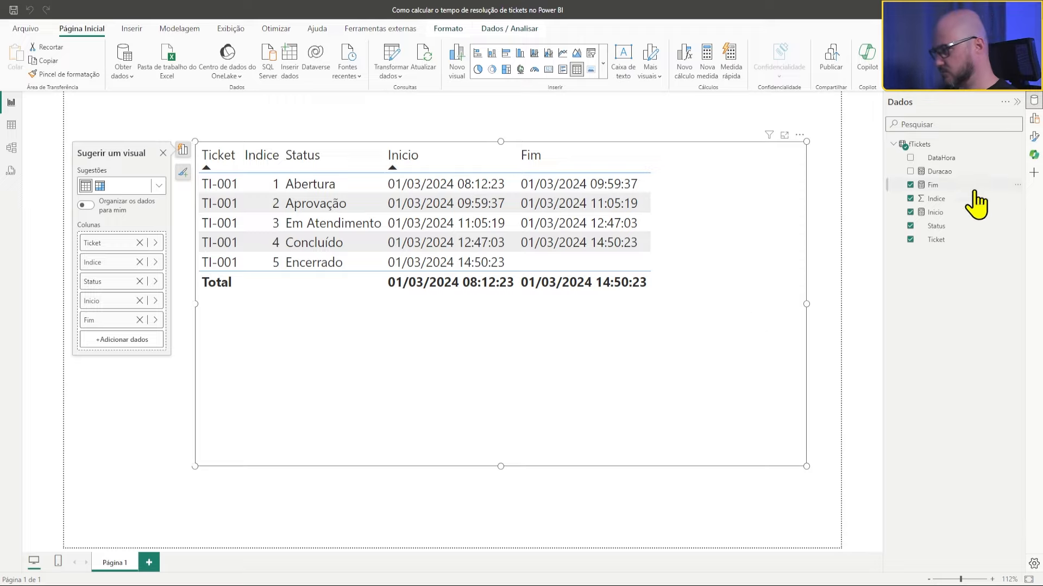
{"action": "left_click_drag", "start_coordinate": [942, 173], "coordinate": [709, 245]}
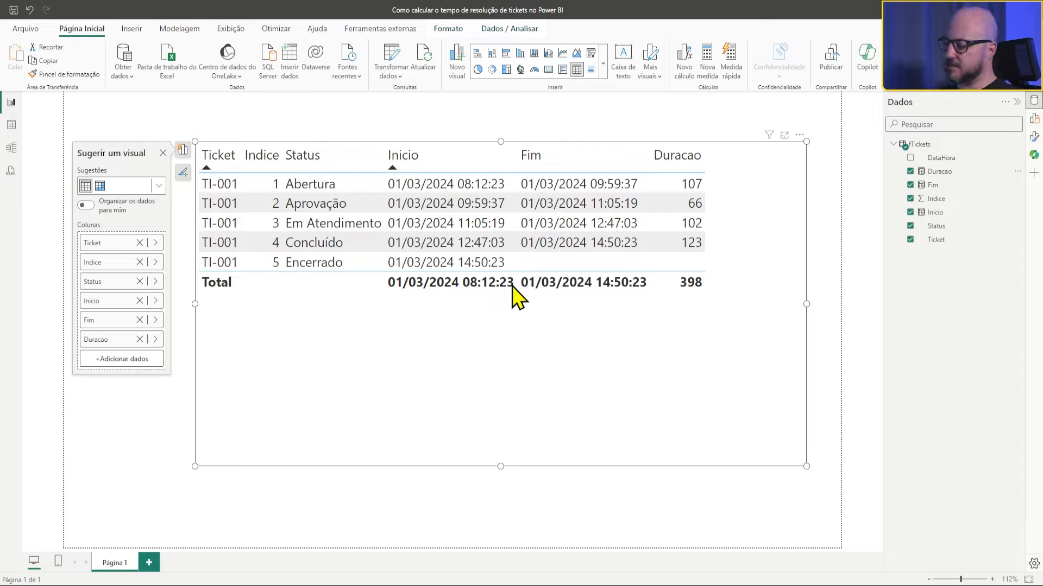
{"action": "left_click", "coordinate": [823, 247]}
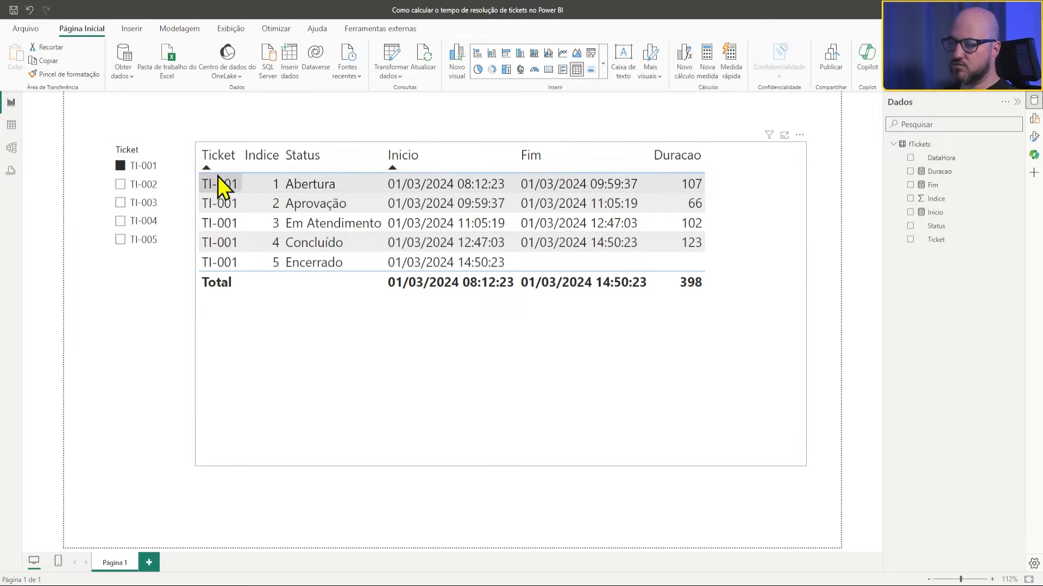
Filter the report by tickets TI-002 through TI-005 in turn, clear the ticket filter and review the durations of all tickets
{"action": "left_click", "coordinate": [130, 185]}
{"action": "left_click", "coordinate": [130, 203]}
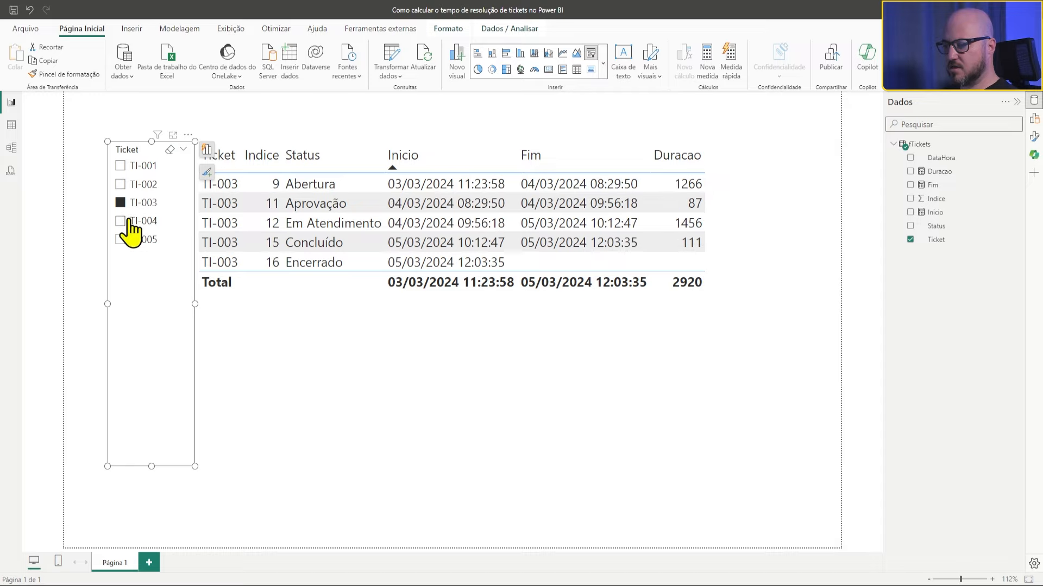
{"action": "left_click", "coordinate": [131, 221]}
{"action": "left_click", "coordinate": [122, 240]}
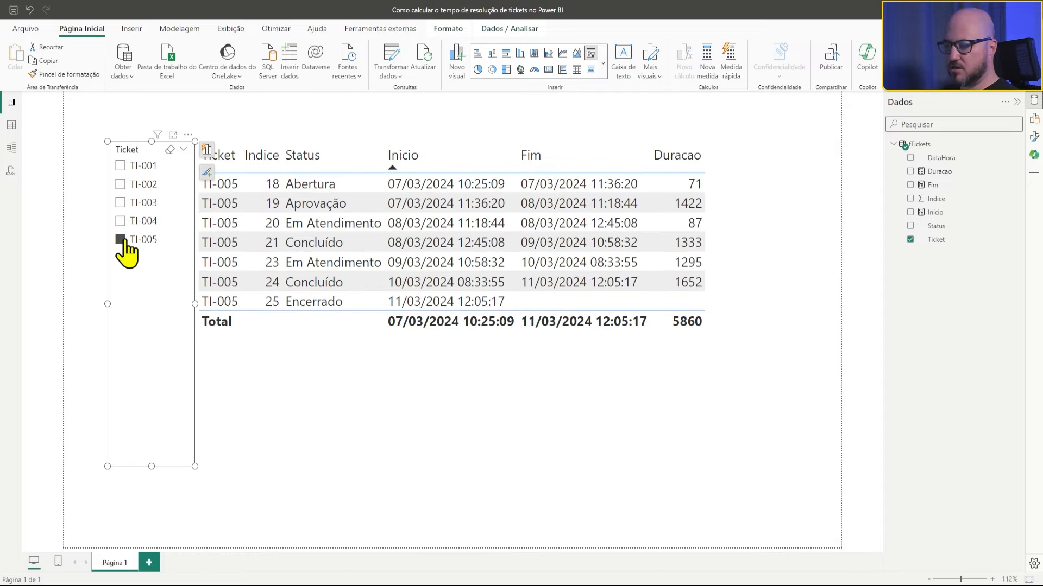
{"action": "left_click", "coordinate": [121, 240]}
{"action": "scroll", "coordinate": [749, 369], "scroll_direction": "down", "scroll_amount": 3}
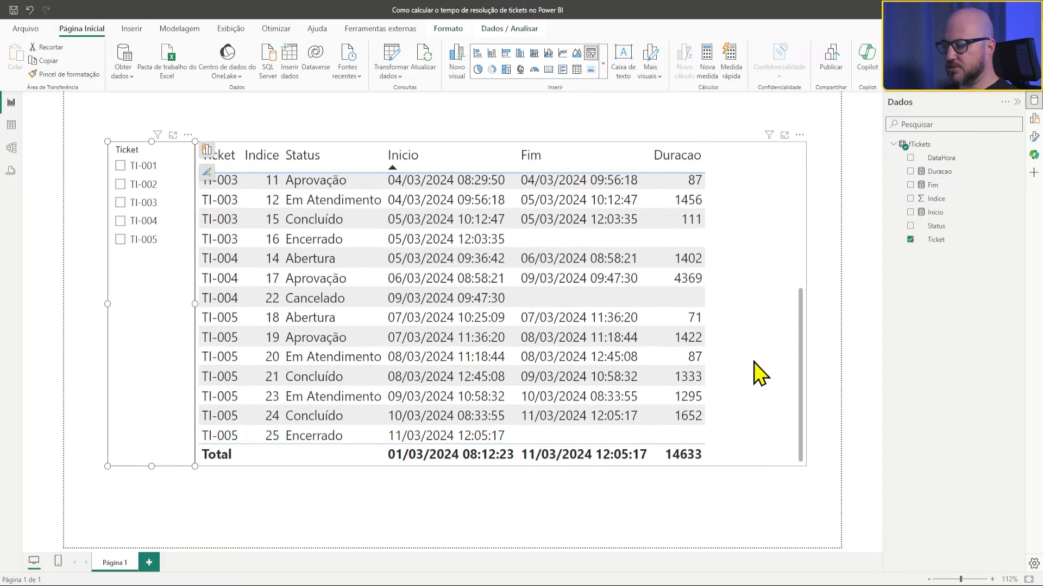
{"action": "scroll", "coordinate": [625, 402], "scroll_direction": "up", "scroll_amount": 4}
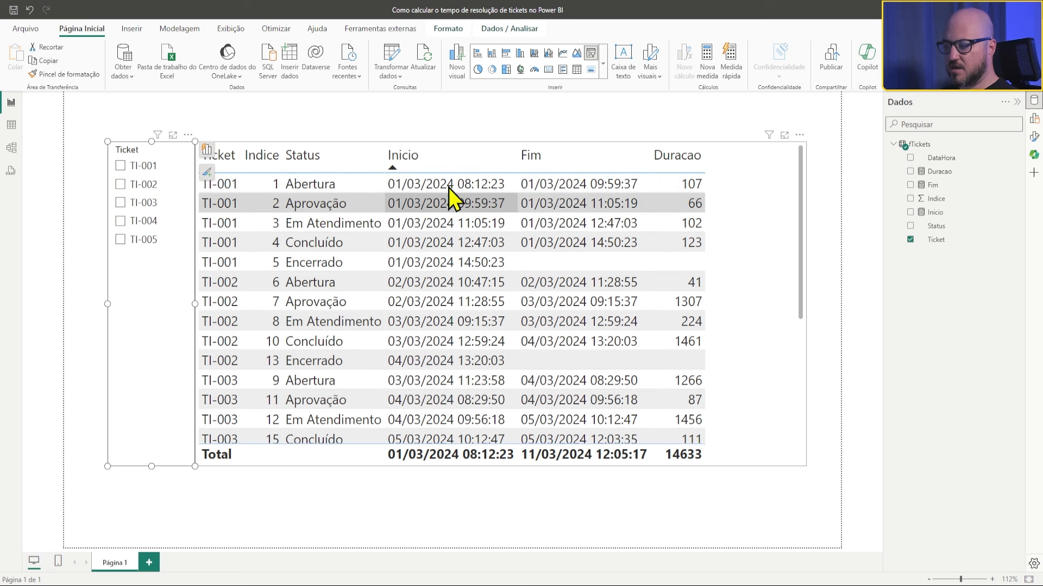
{"action": "scroll", "coordinate": [757, 412], "scroll_direction": "down", "scroll_amount": 4}
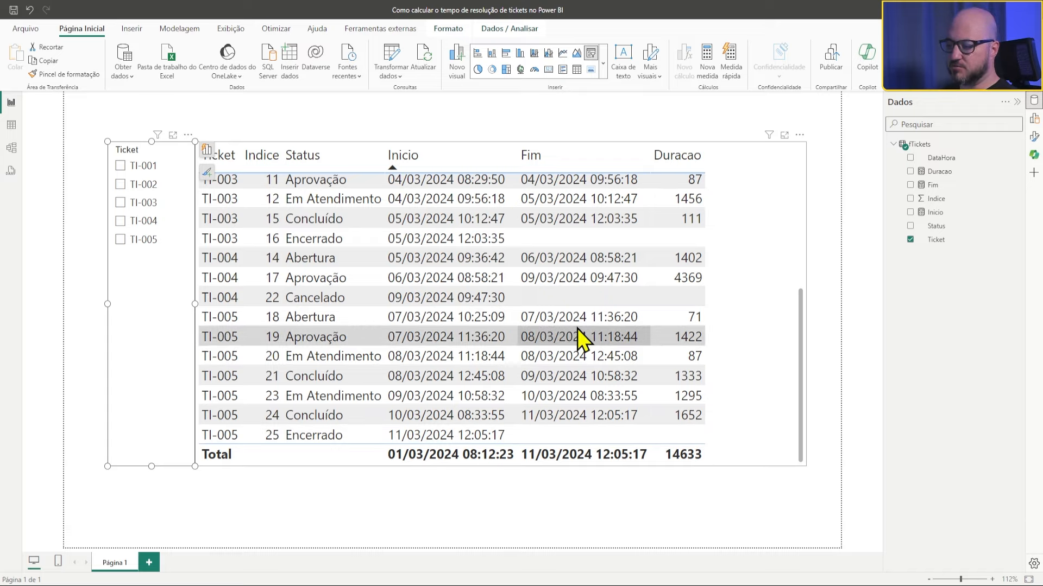
{"action": "scroll", "coordinate": [644, 320], "scroll_direction": "up", "scroll_amount": 5}
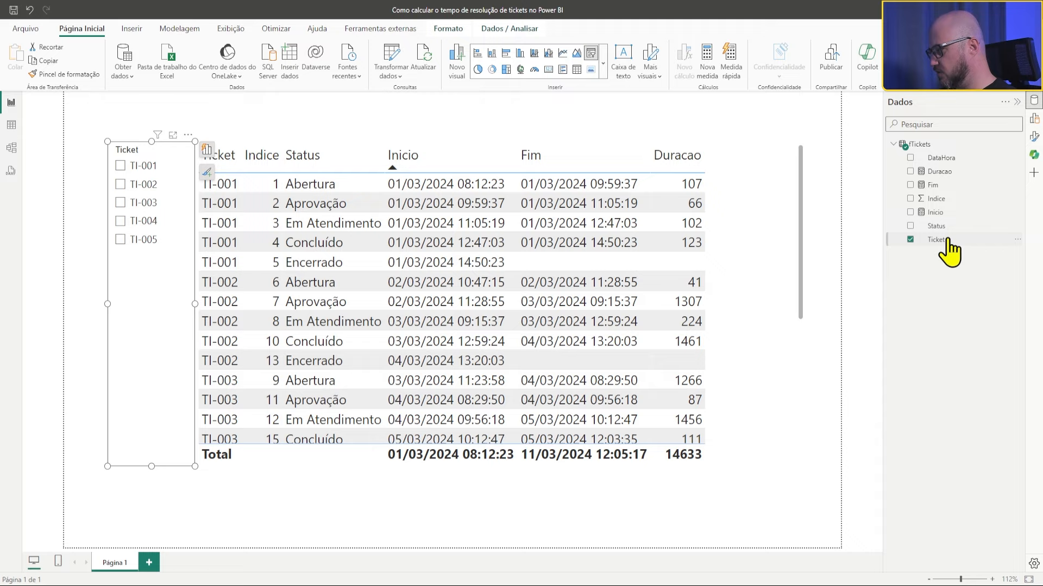
Create a new measure in the fTickets table from a copy of the whole Duracao formula and name it Duracao Total
{"action": "left_click", "coordinate": [971, 172]}
{"action": "left_click", "coordinate": [872, 103]}
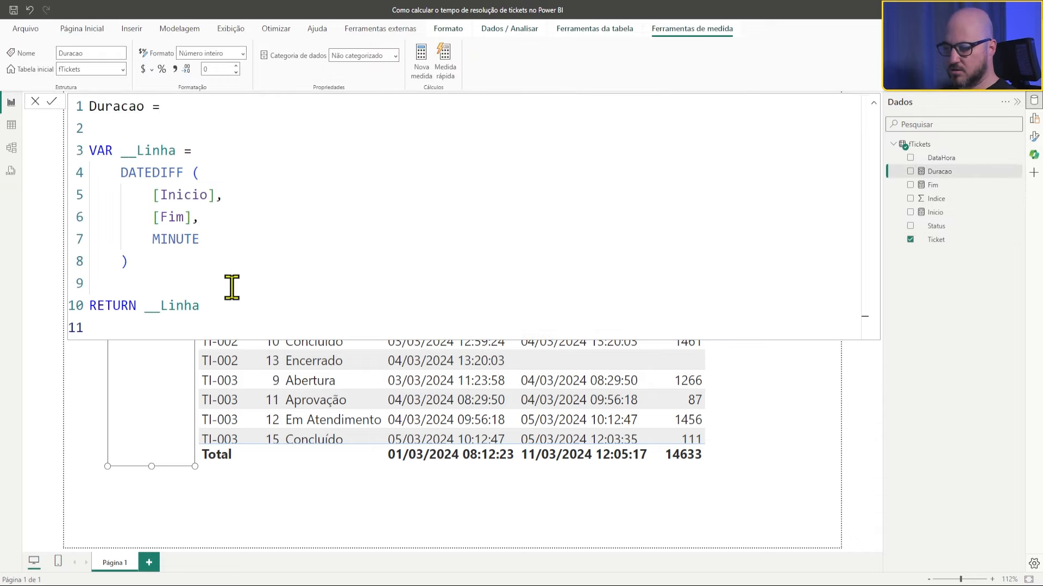
{"action": "key", "text": "ctrl+a"}
{"action": "key", "text": "ctrl+c"}
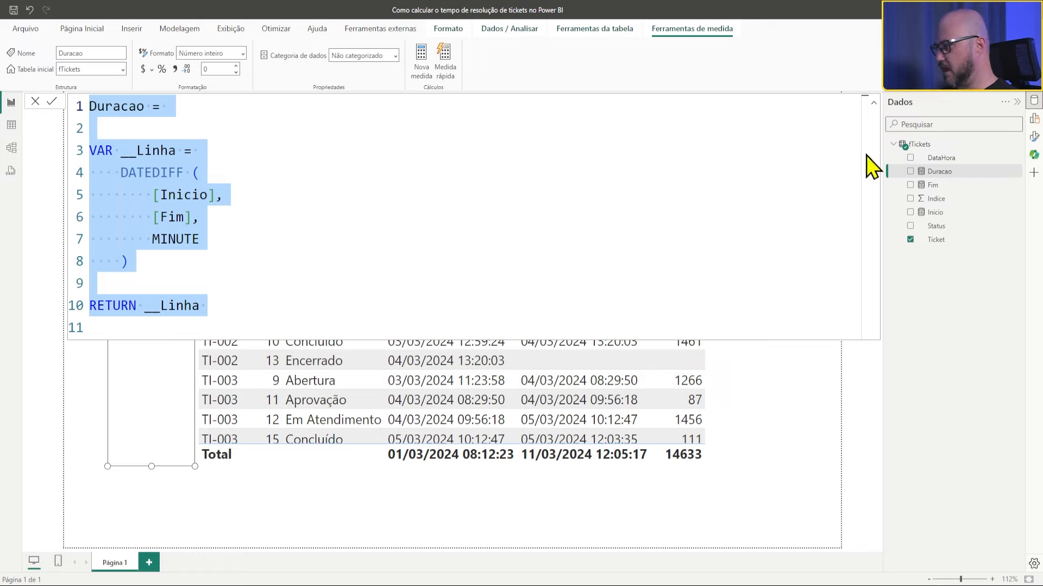
{"action": "right_click", "coordinate": [920, 145]}
{"action": "key", "text": "Escape"}
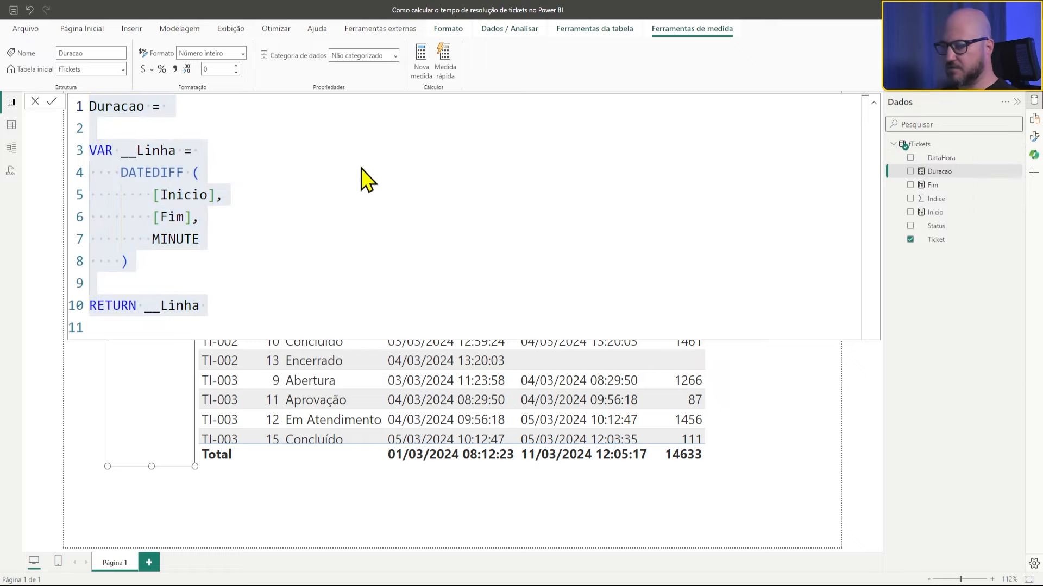
{"action": "key", "text": "ctrl+v"}
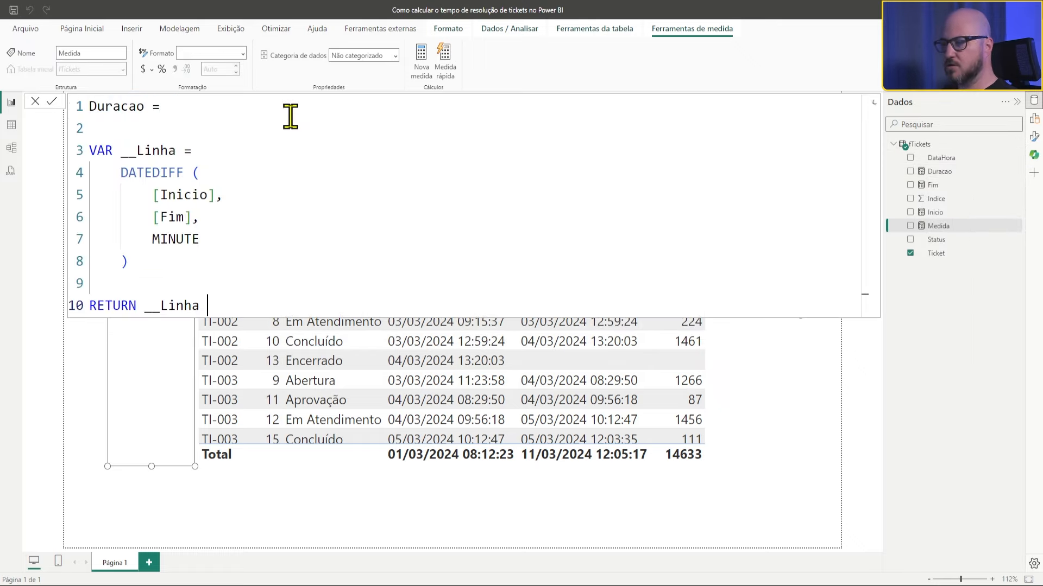
{"action": "left_click", "coordinate": [145, 107]}
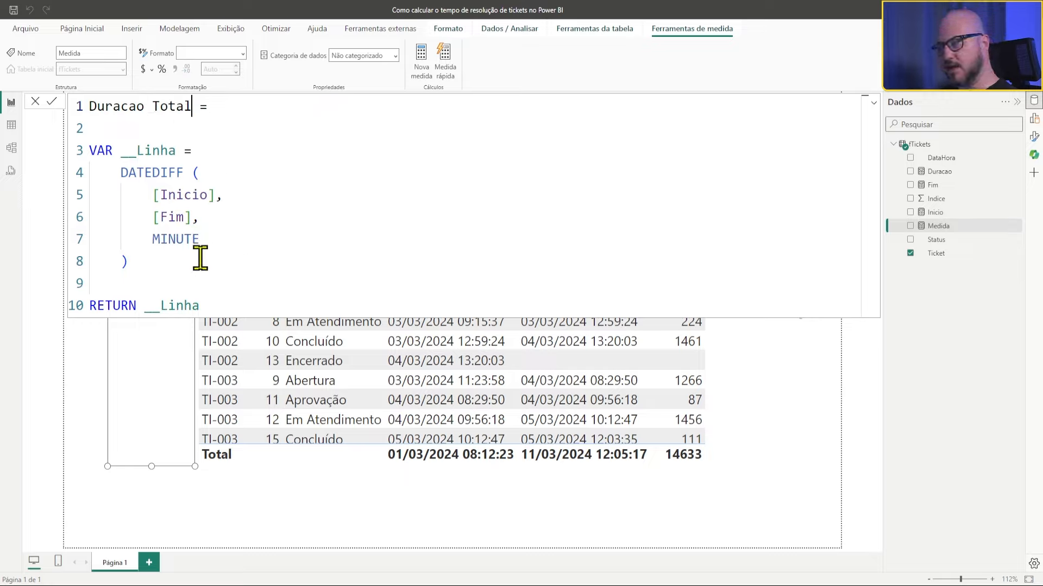
Declare a variable named __Total between the DATEDIFF block and RETURN, starting its expression on an indented line with SUMX (
{"action": "left_click", "coordinate": [185, 266]}
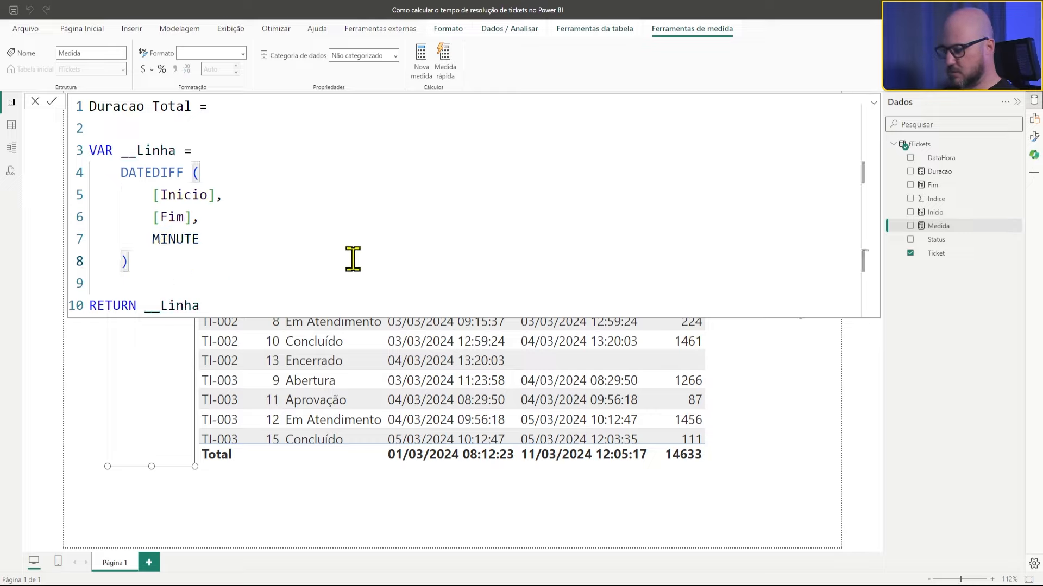
{"action": "key", "text": "Return"}
{"action": "key", "text": "Return"}
{"action": "key", "text": "BackSpace"}
{"action": "type", "text": "VAR __Total ="}
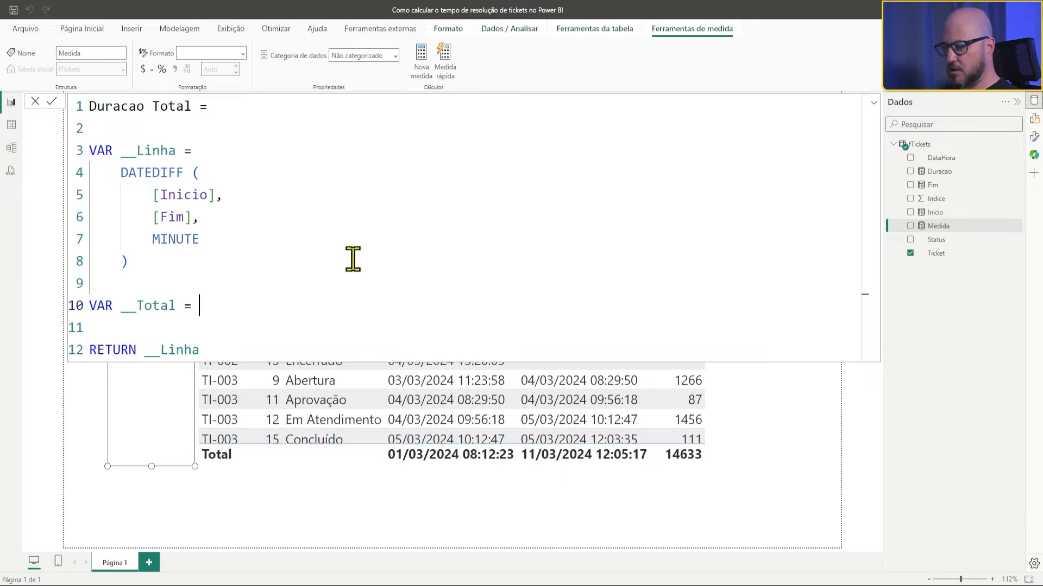
{"action": "key", "text": "Return"}
{"action": "type", "text": "SUMX ("}
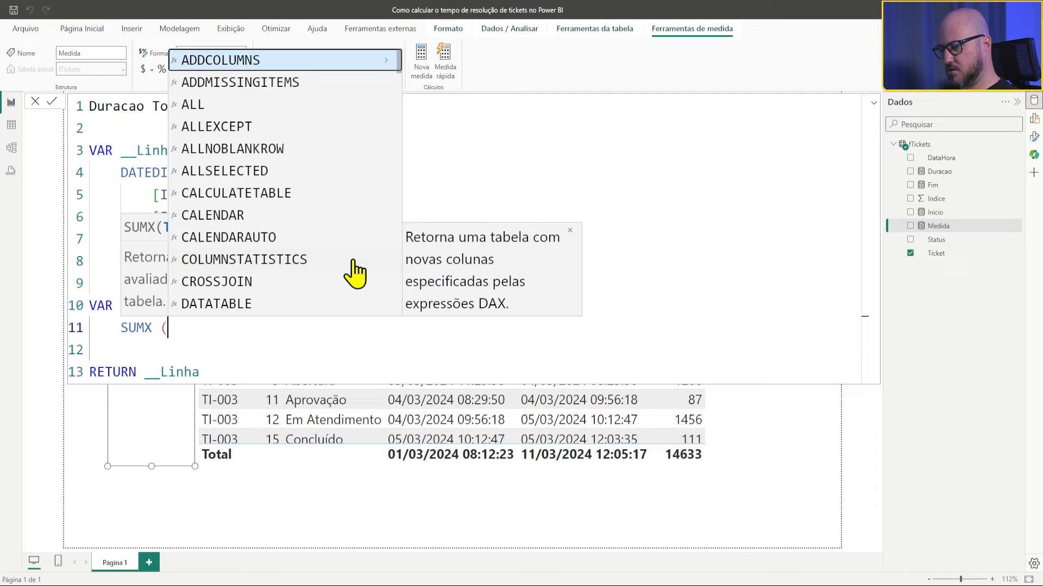
Enter fTickets as the table argument of SUMX in the __Total variable, on its own line
{"action": "key", "text": "shift+Return"}
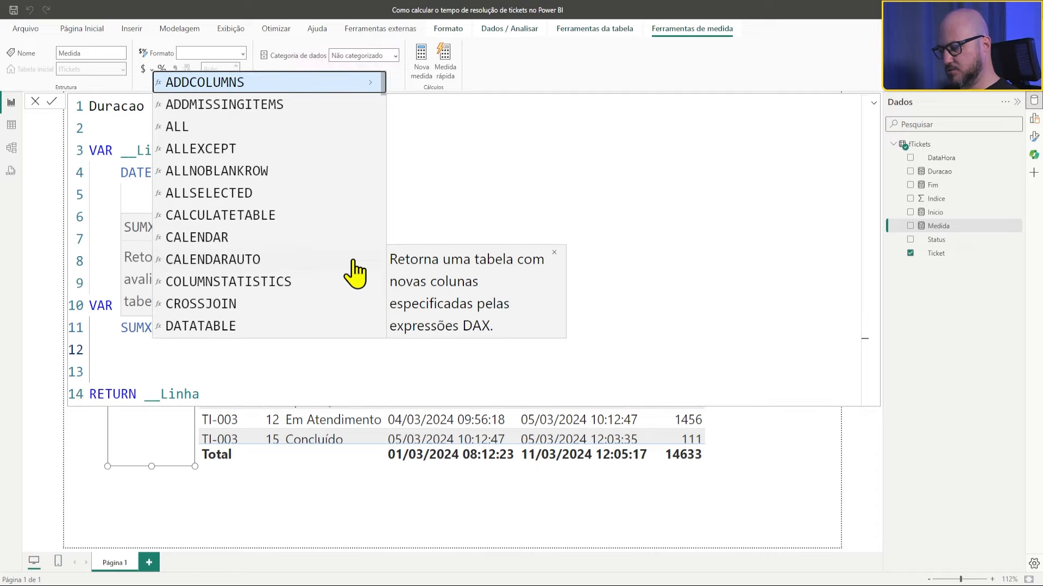
{"action": "type", "text": "fTickets,"}
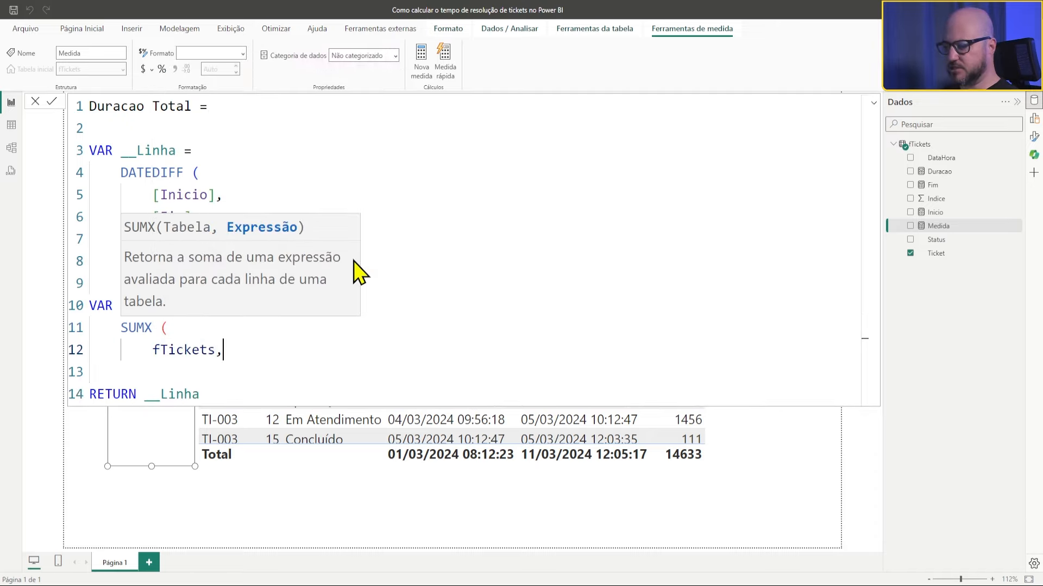
{"action": "key", "text": "shift+Return"}
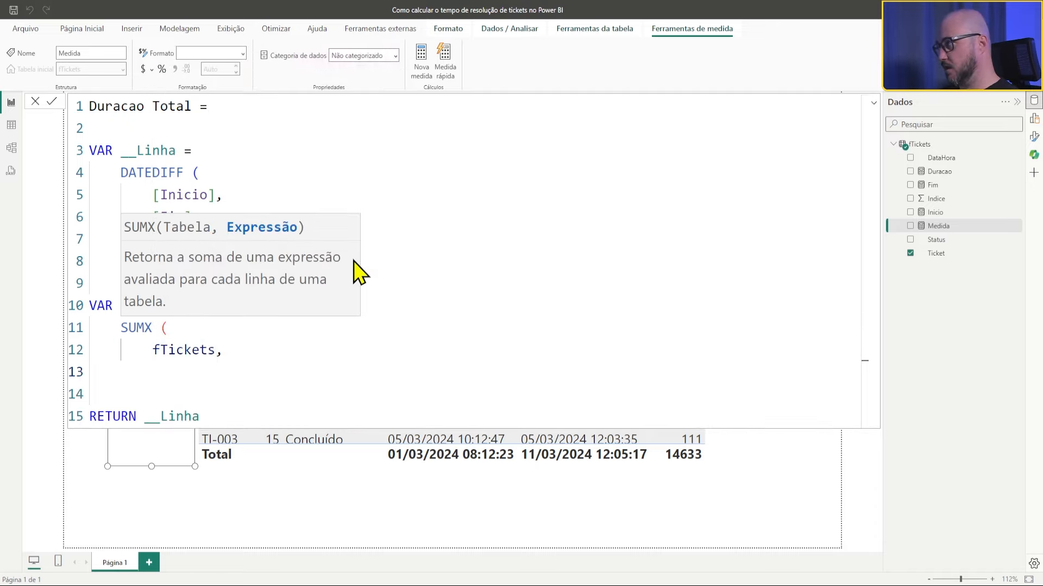
Add a CALCULATE ( ) as the SUMX expression, with an empty line between its parentheses
{"action": "type", "text": "CAL"}
{"action": "key", "text": "Tab"}
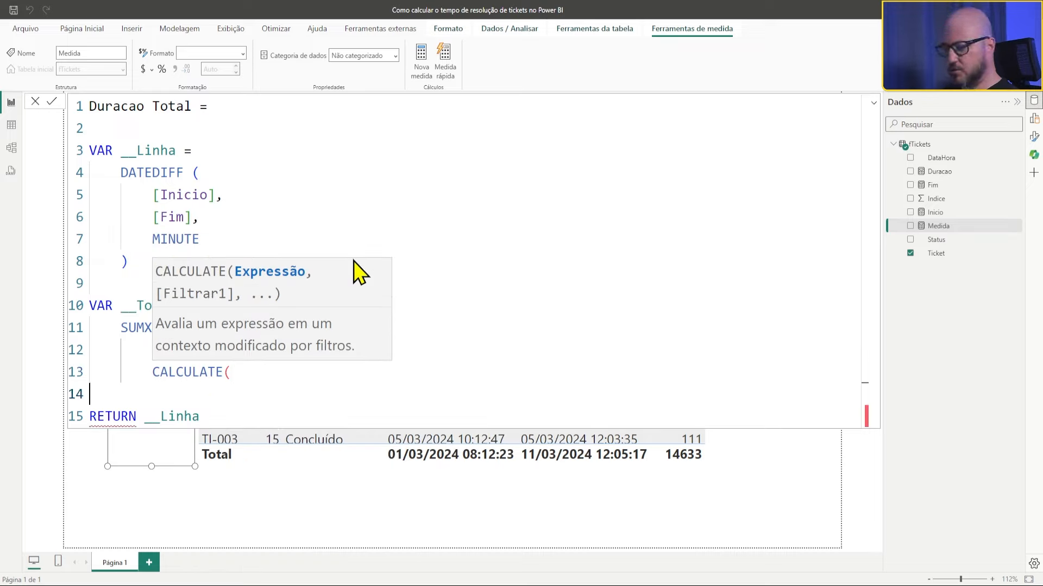
{"action": "key", "text": "BackSpace"}
{"action": "type", "text": ")"}
{"action": "key", "text": "Left"}
{"action": "key", "text": "Left"}
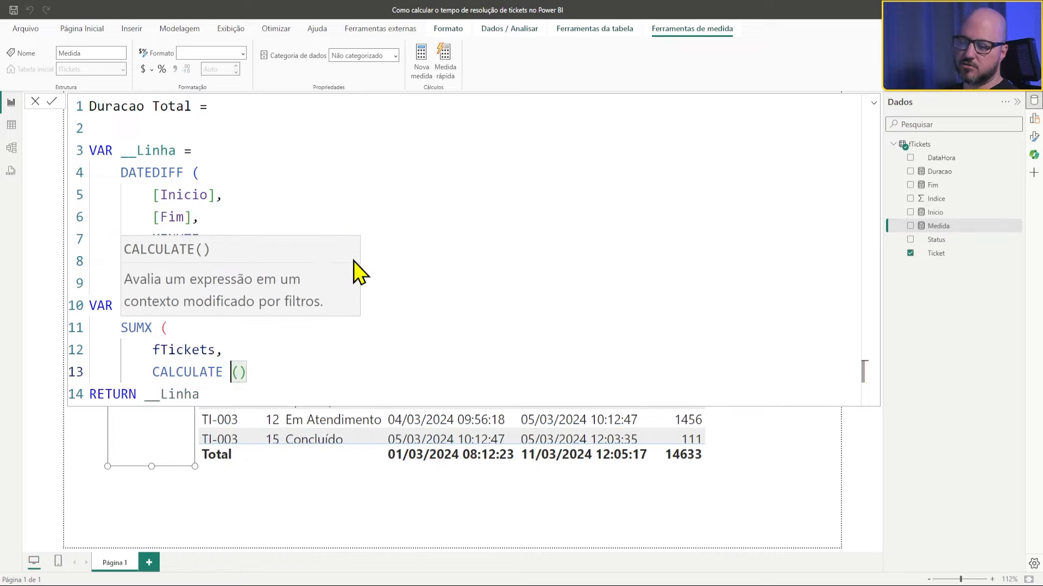
{"action": "key", "text": "Right"}
{"action": "key", "text": "shift+Return"}
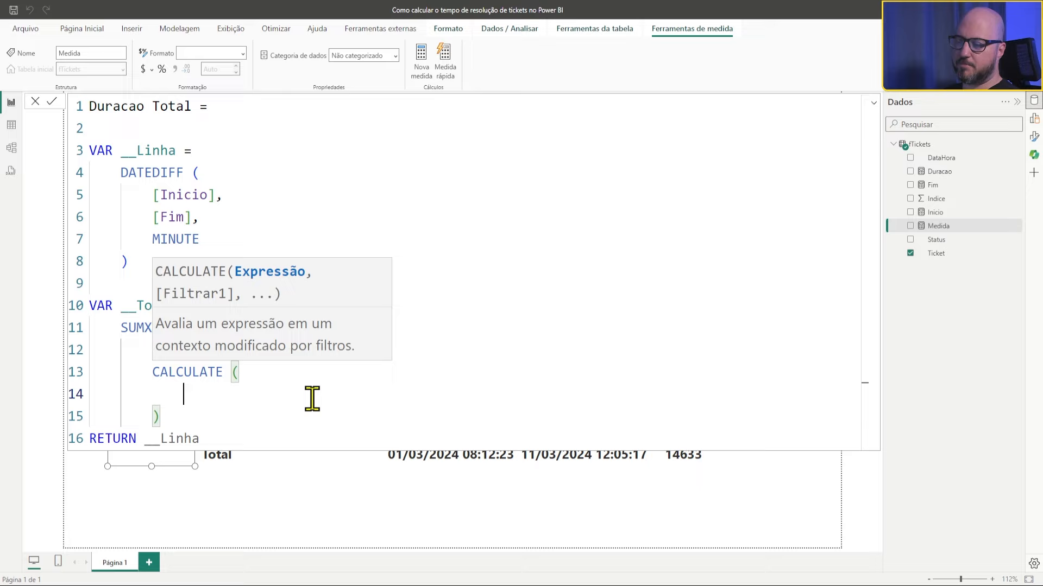
Copy the whole DATEDIFF expression from the __Linha variable into the empty line inside CALCULATE
{"action": "left_click", "coordinate": [200, 217]}
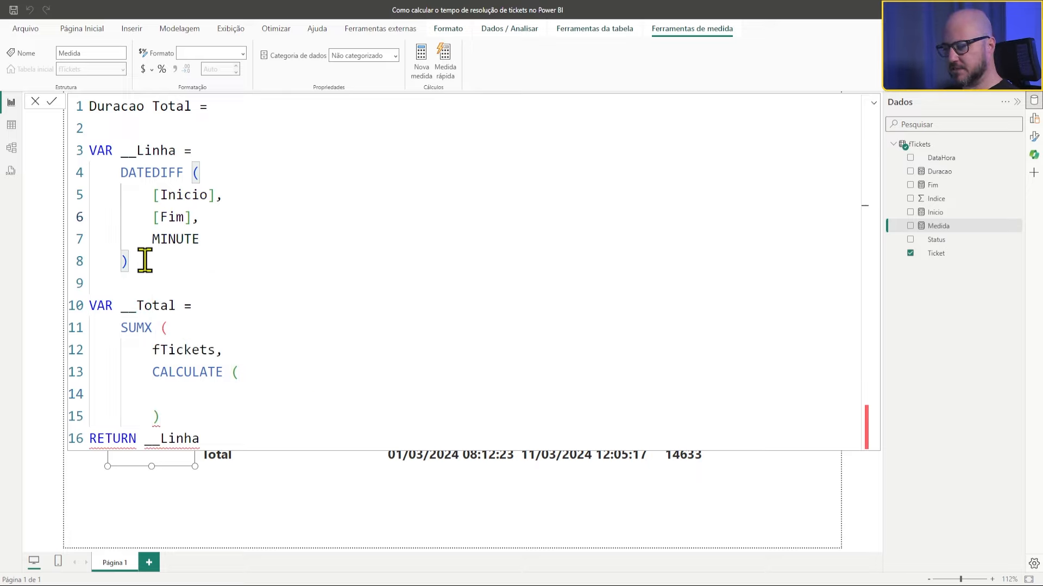
{"action": "left_click_drag", "start_coordinate": [145, 260], "coordinate": [123, 179]}
{"action": "key", "text": "ctrl+c"}
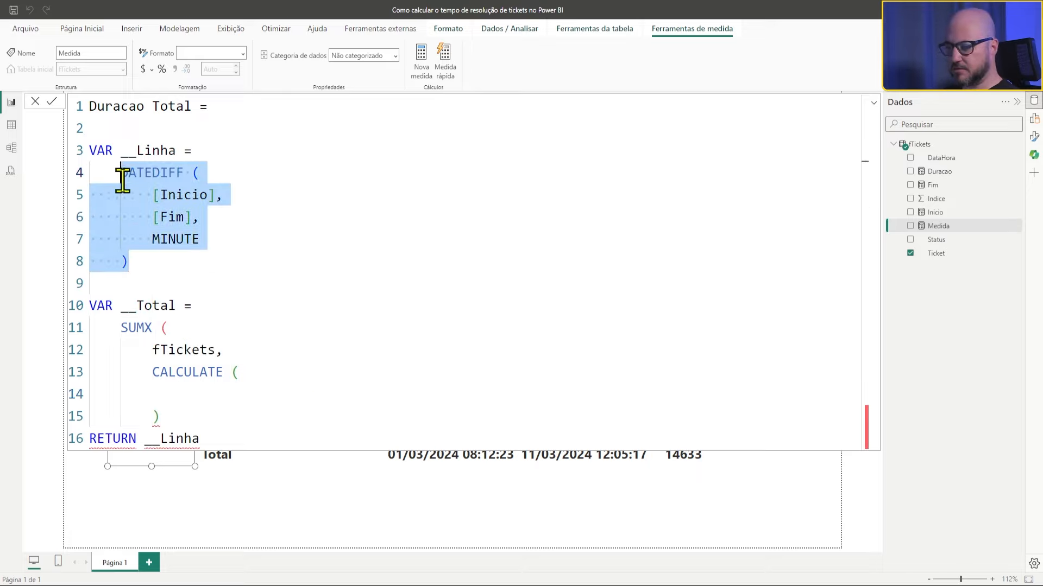
{"action": "left_click", "coordinate": [237, 391]}
{"action": "key", "text": "ctrl+v"}
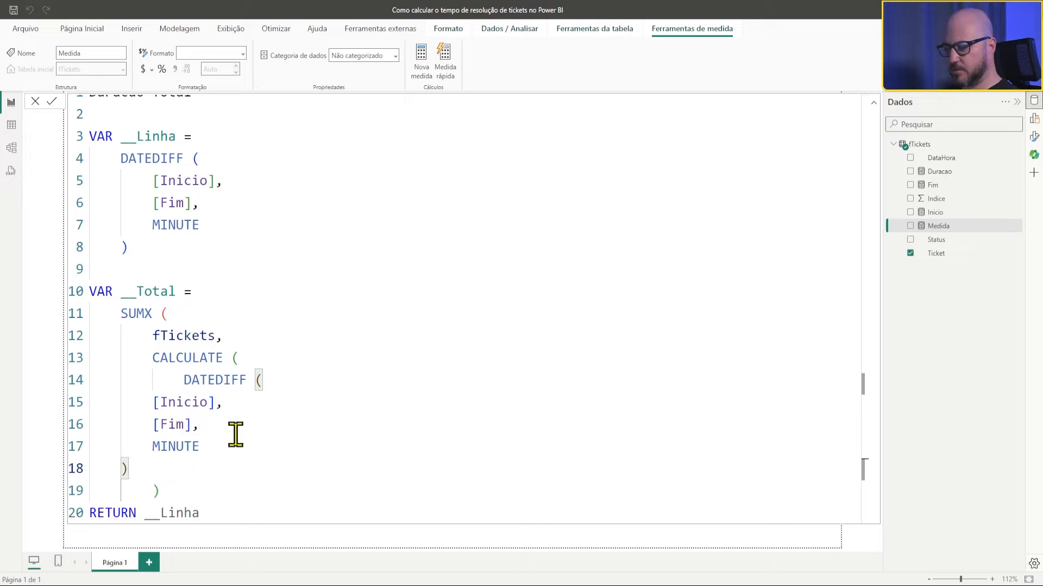
Indent the copied [Inicio], [Fim] and MINUTE arguments two levels and close DATEDIFF on its own line below them
{"action": "left_click_drag", "start_coordinate": [236, 442], "coordinate": [40, 410]}
{"action": "key", "text": "Tab"}
{"action": "key", "text": "Tab"}
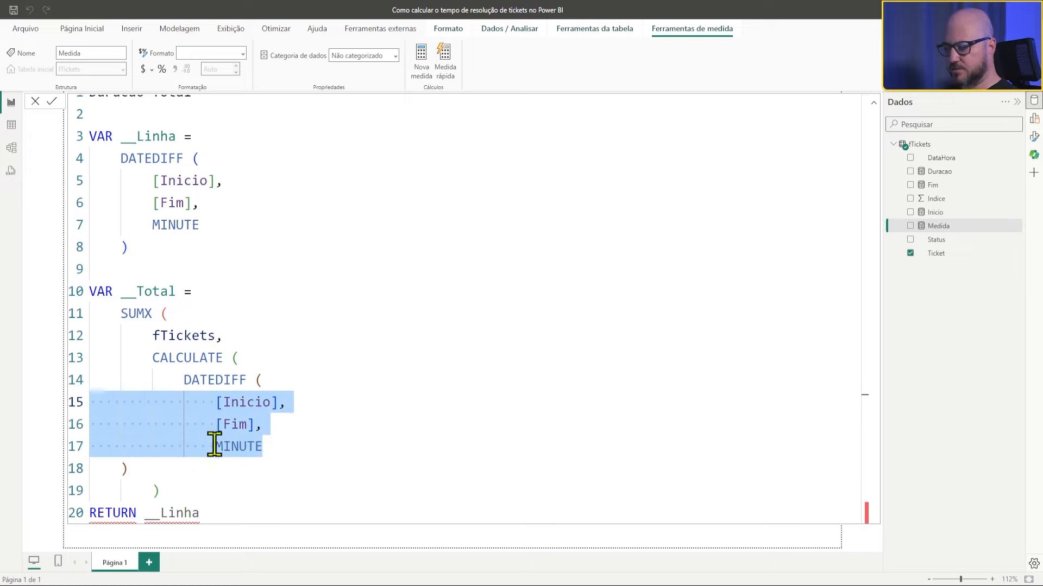
{"action": "left_click", "coordinate": [294, 447]}
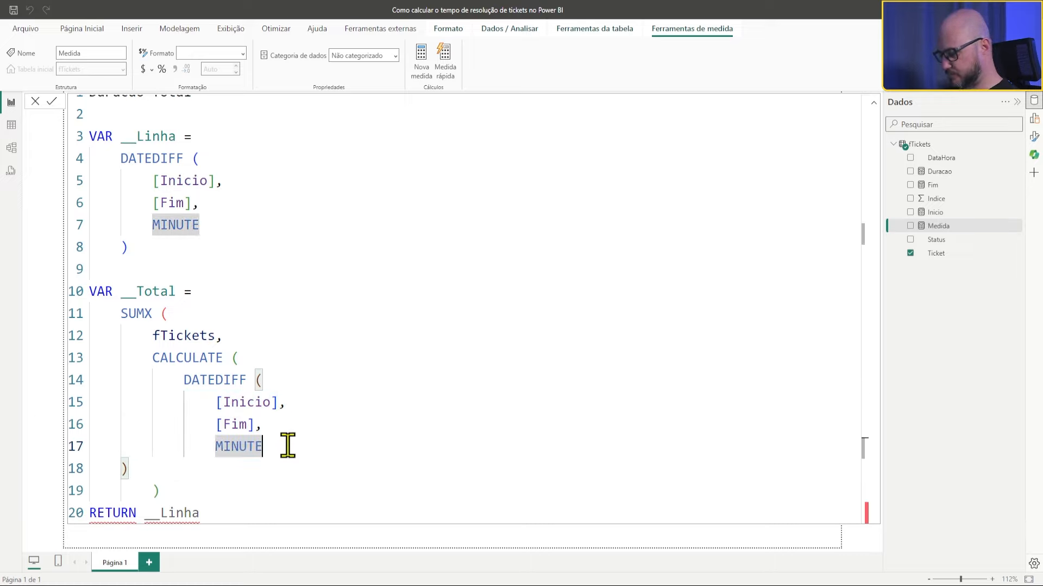
{"action": "key", "text": "Return"}
{"action": "type", "text": ")"}
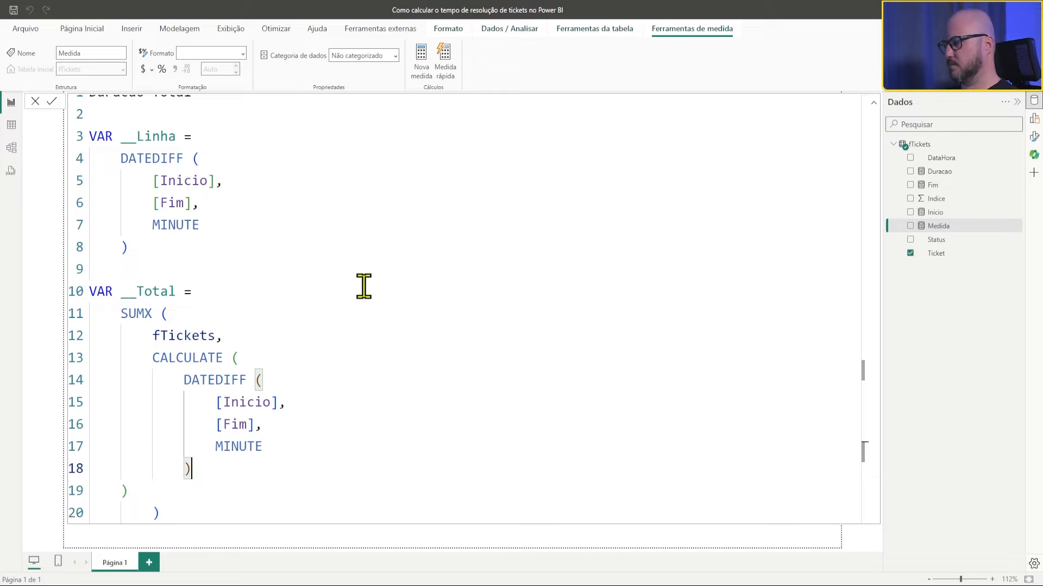
Align the closing parentheses of CALCULATE and SUMX with their functions and insert a blank line before RETURN
{"action": "scroll", "coordinate": [366, 297], "scroll_direction": "down", "scroll_amount": 1}
{"action": "left_click", "coordinate": [129, 467]}
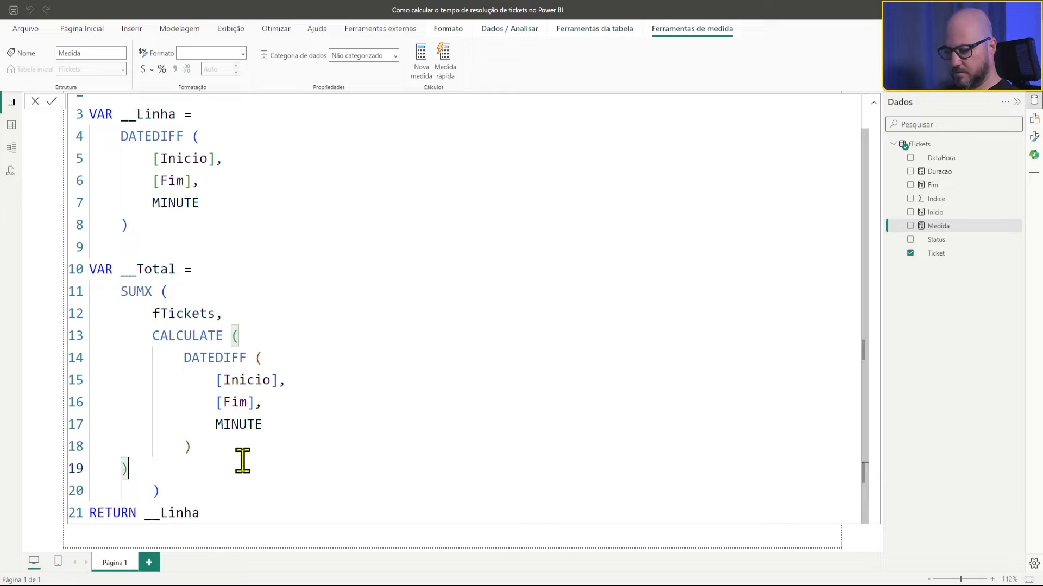
{"action": "key", "text": "Tab"}
{"action": "key", "text": "Down"}
{"action": "key", "text": "Caps_Lock"}
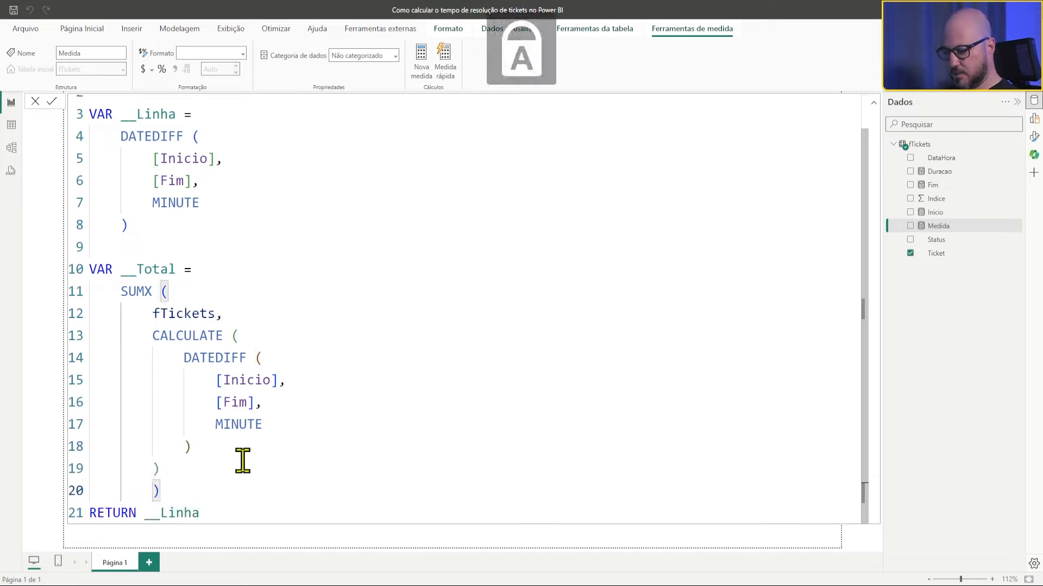
{"action": "left_click", "coordinate": [278, 491]}
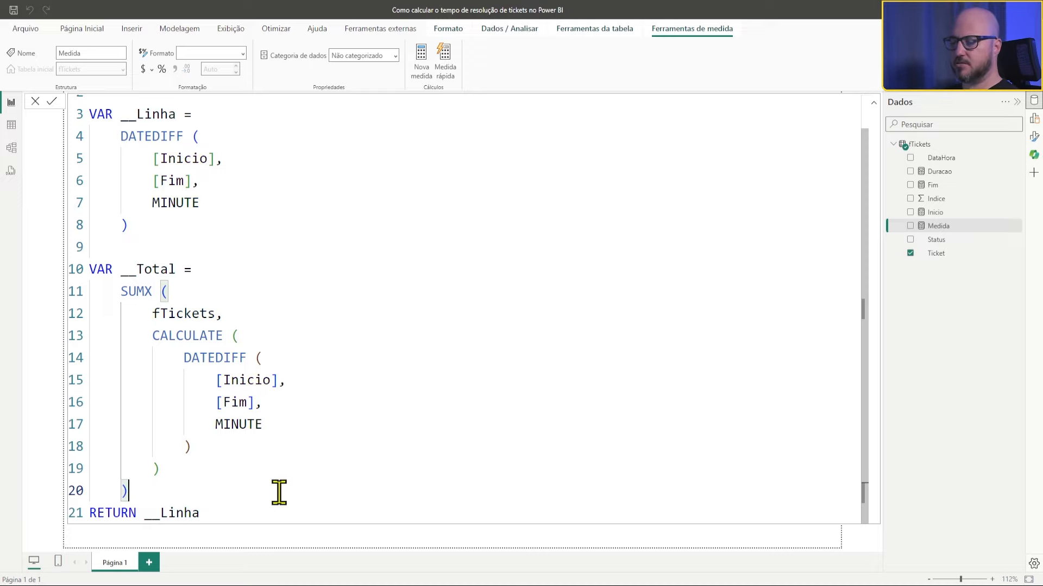
{"action": "key", "text": "Return"}
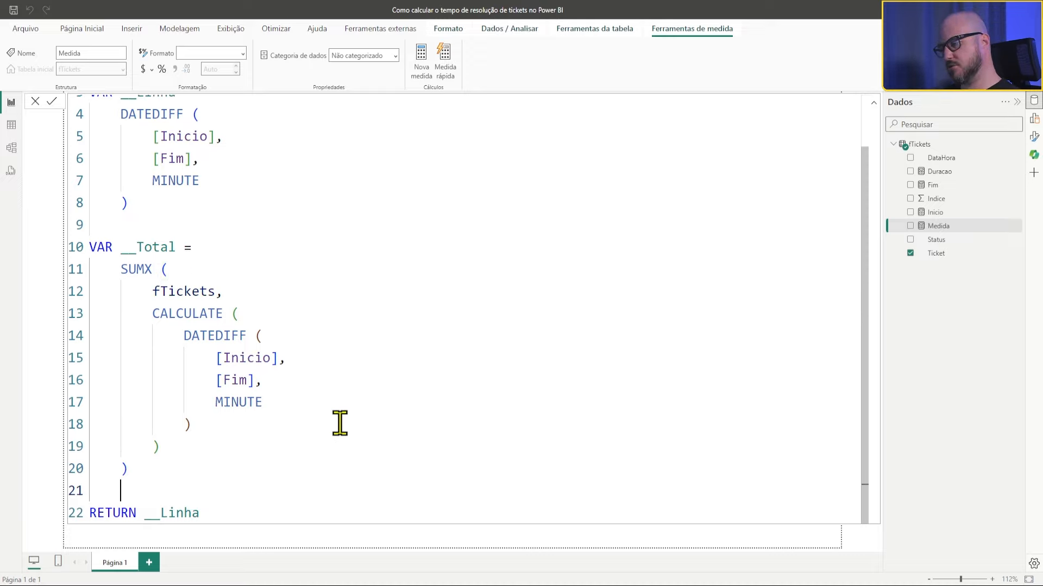
Make the measure return __Total instead of __Linha
{"action": "double_click", "coordinate": [153, 246]}
{"action": "key", "text": "ctrl+c"}
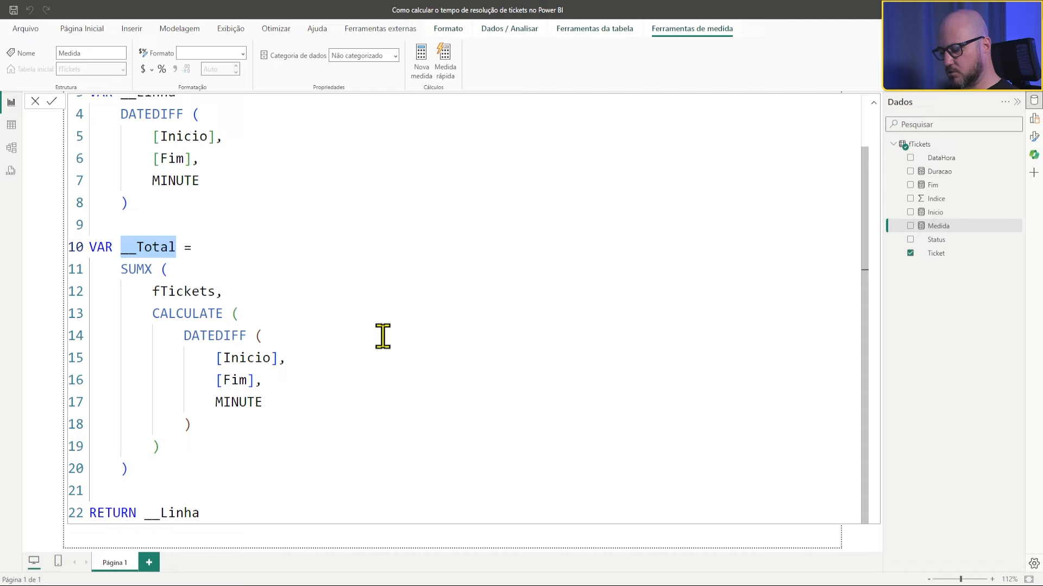
{"action": "double_click", "coordinate": [179, 513]}
{"action": "key", "text": "ctrl+v"}
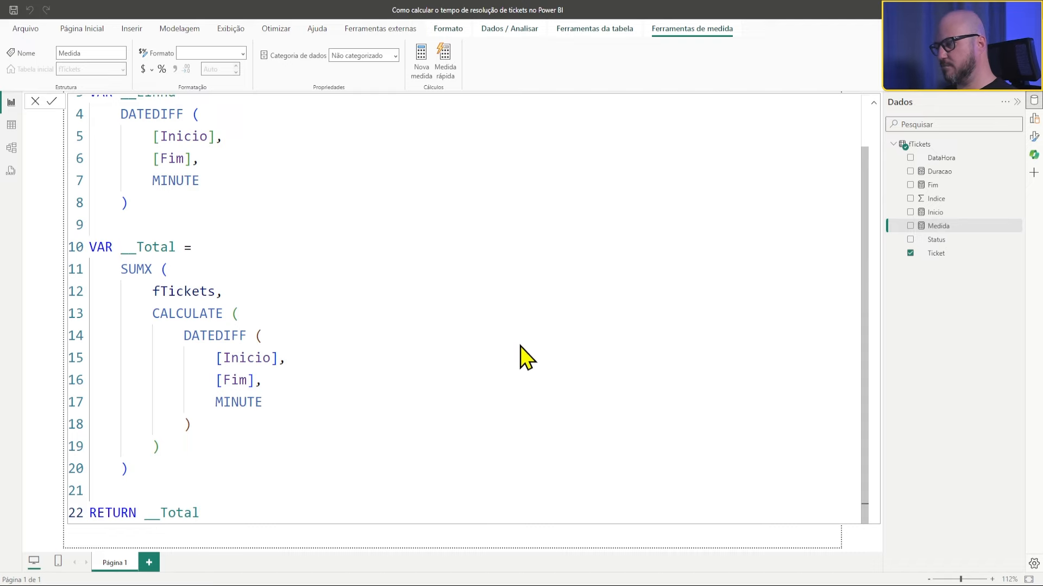
Commit the Duracao Total measure, collapse its formula and add the measure as a column of the ticket table visual
{"action": "key", "text": "Return"}
{"action": "left_click", "coordinate": [874, 103]}
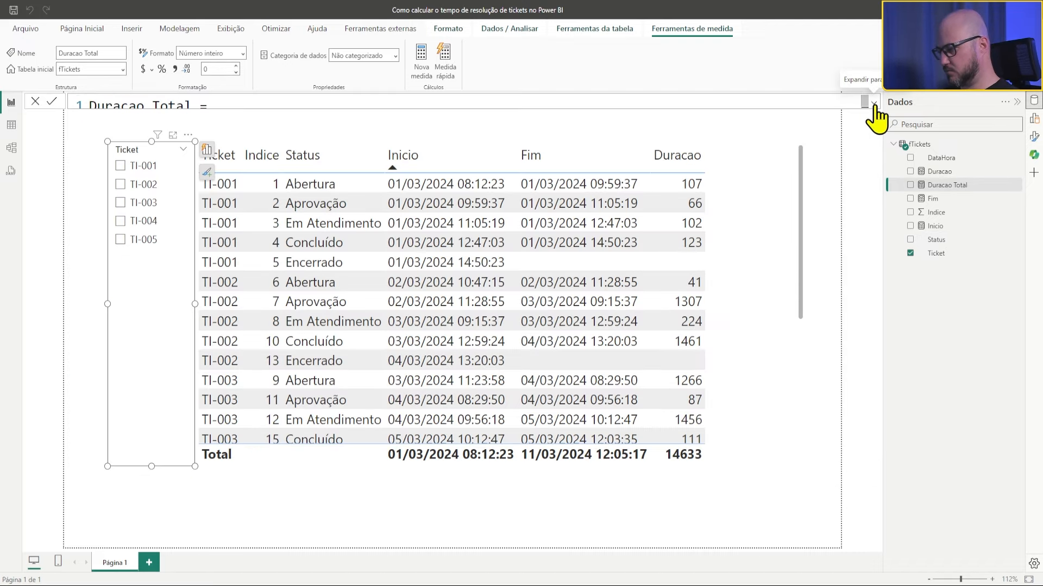
{"action": "left_click", "coordinate": [730, 208]}
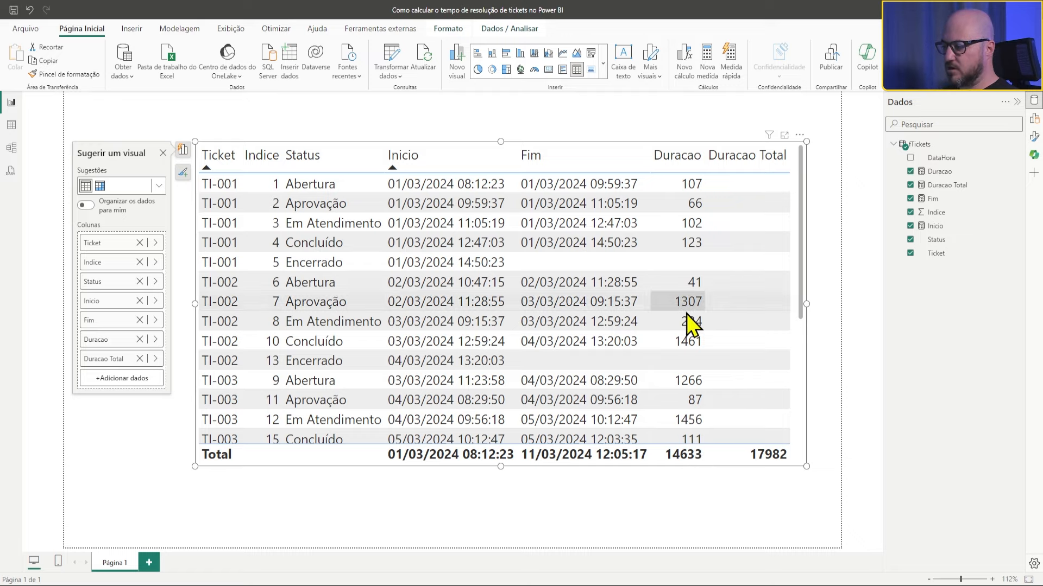
Reopen the full Duracao Total formula and insert a blank line and an unindented new line after the __Total variable
{"action": "left_click", "coordinate": [947, 184]}
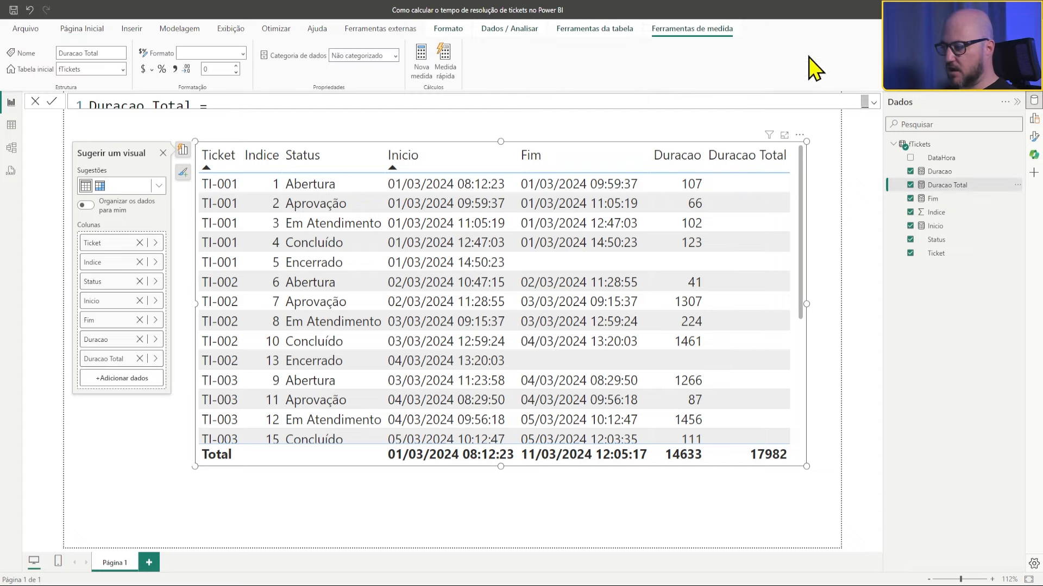
{"action": "left_click", "coordinate": [873, 102]}
{"action": "scroll", "coordinate": [207, 377], "scroll_direction": "down", "scroll_amount": 1}
{"action": "scroll", "coordinate": [207, 378], "scroll_direction": "up", "scroll_amount": 1}
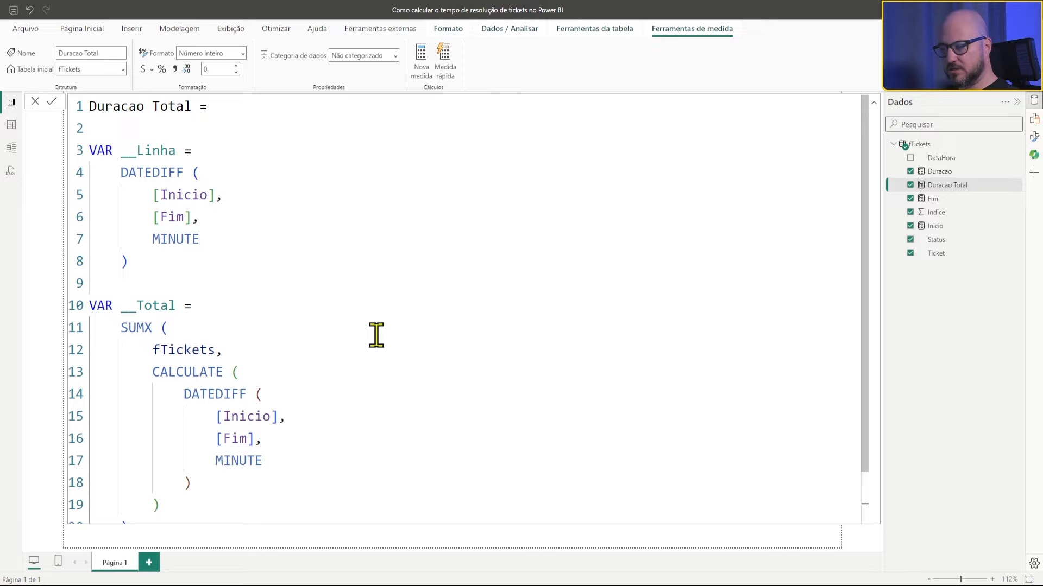
{"action": "scroll", "coordinate": [375, 336], "scroll_direction": "down", "scroll_amount": 1}
{"action": "scroll", "coordinate": [272, 310], "scroll_direction": "up", "scroll_amount": 2}
{"action": "scroll", "coordinate": [287, 321], "scroll_direction": "down", "scroll_amount": 1}
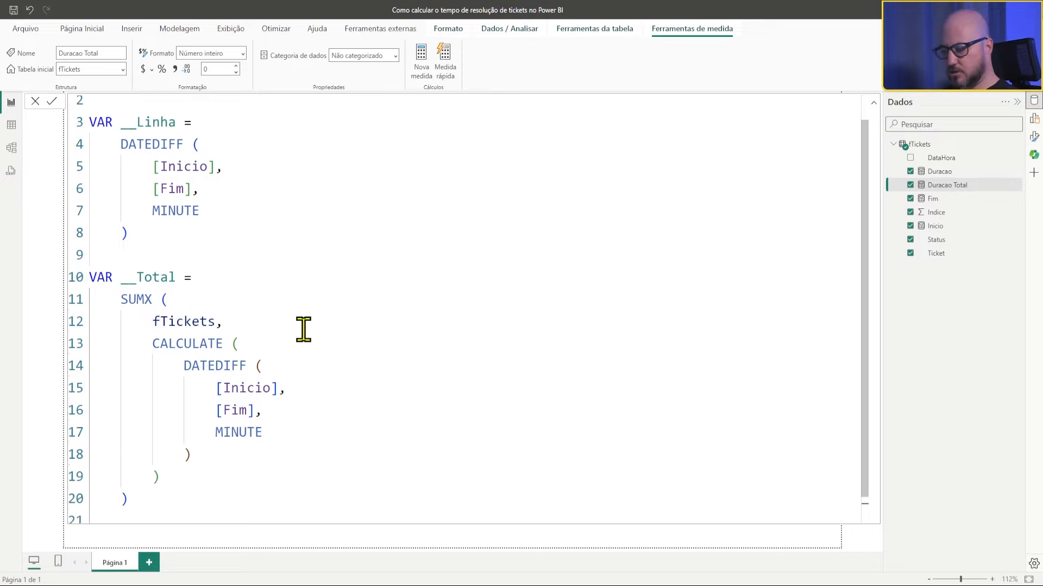
{"action": "scroll", "coordinate": [303, 330], "scroll_direction": "down", "scroll_amount": 1}
{"action": "left_click", "coordinate": [217, 471]}
{"action": "key", "text": "Return"}
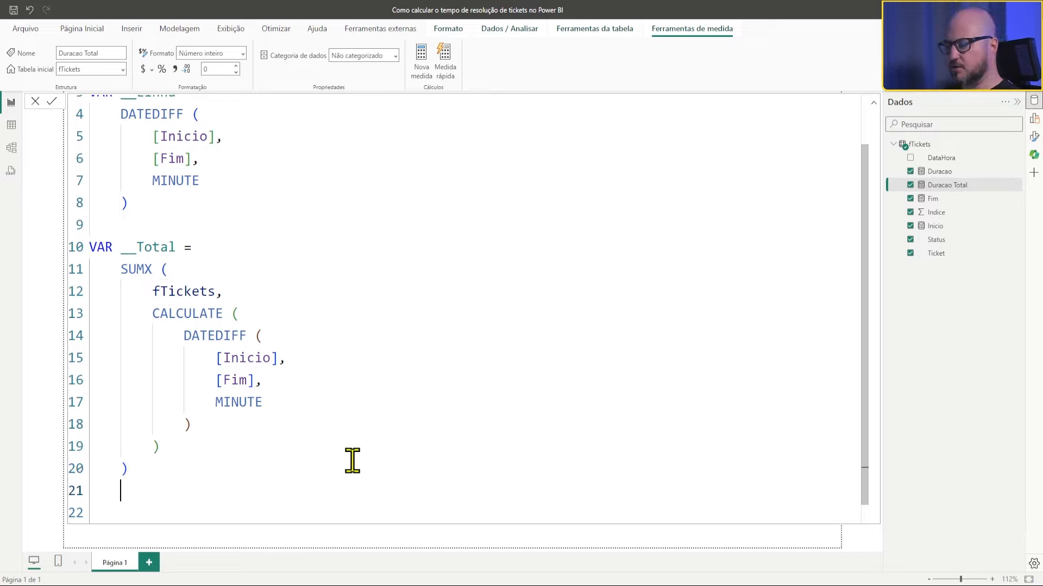
{"action": "key", "text": "Return"}
{"action": "key", "text": "BackSpace"}
Declare a new variable, VAR __Resultado =, below __Total and start a line for its expression
{"action": "type", "text": "var"}
{"action": "key", "text": "BackSpace"}
{"action": "key", "text": "BackSpace"}
{"action": "key", "text": "BackSpace"}
{"action": "key", "text": "BackSpace"}
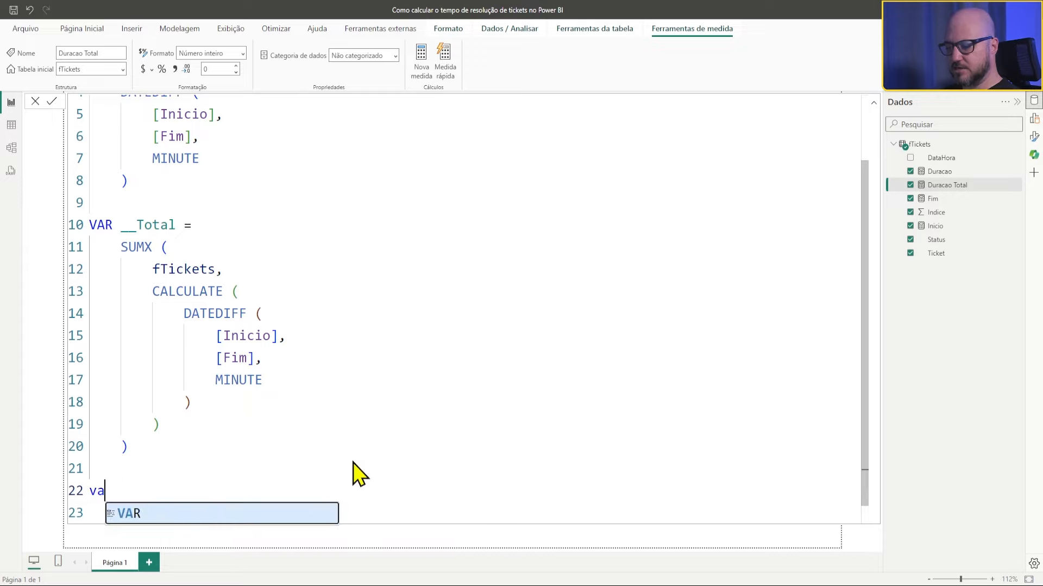
{"action": "type", "text": "VAR __r"}
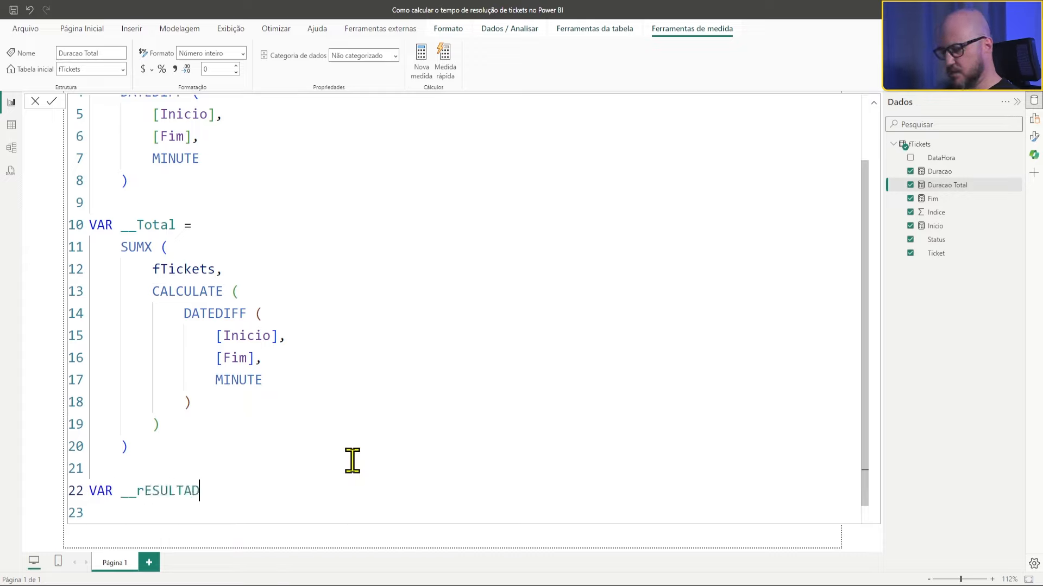
{"action": "key", "text": "BackSpace"}
{"action": "key", "text": "Caps_Lock"}
{"action": "type", "text": "__Res"}
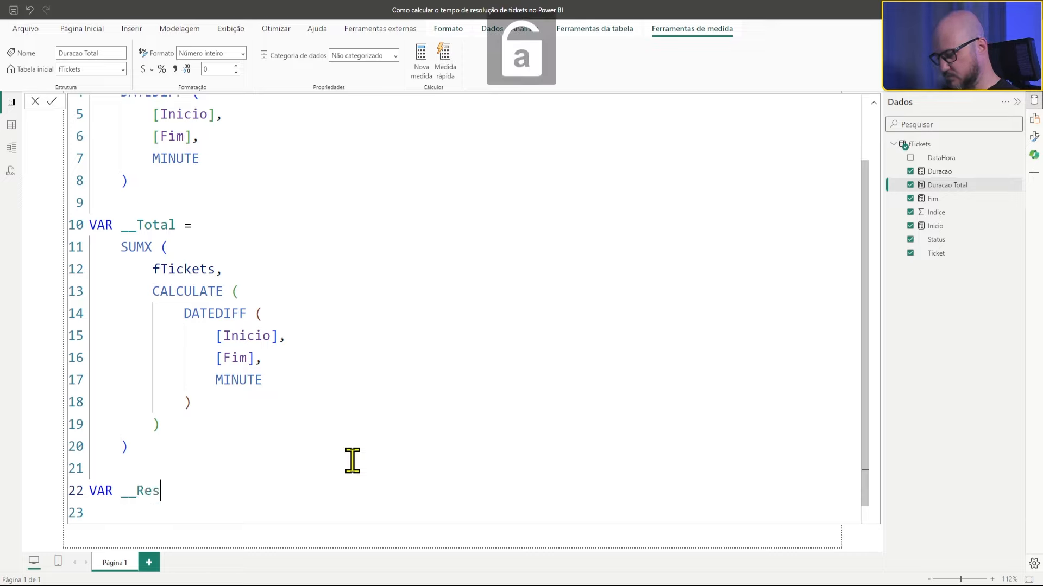
{"action": "type", "text": "ult"}
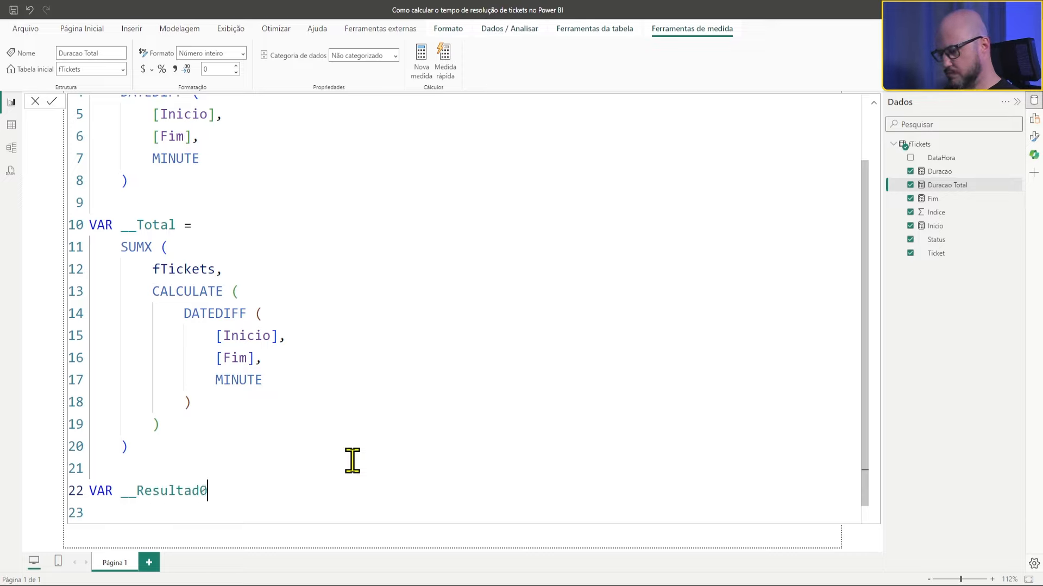
{"action": "type", "text": "ado ="}
{"action": "key", "text": "Return"}
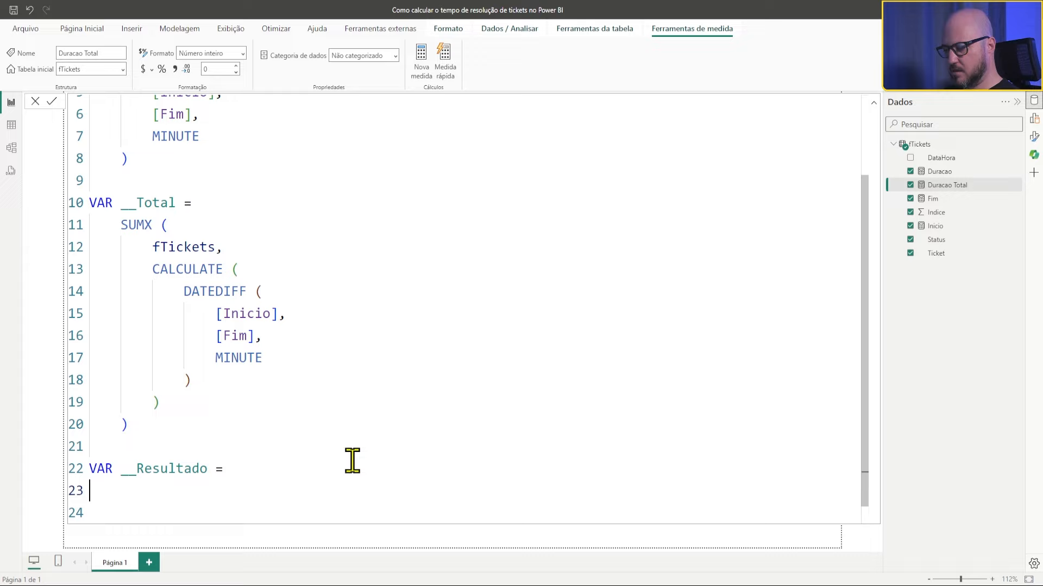
Start the __Resultado expression with an IF ( whose logical test on the following line opens with ISINSCOPE (
{"action": "type", "text": "IF ("}
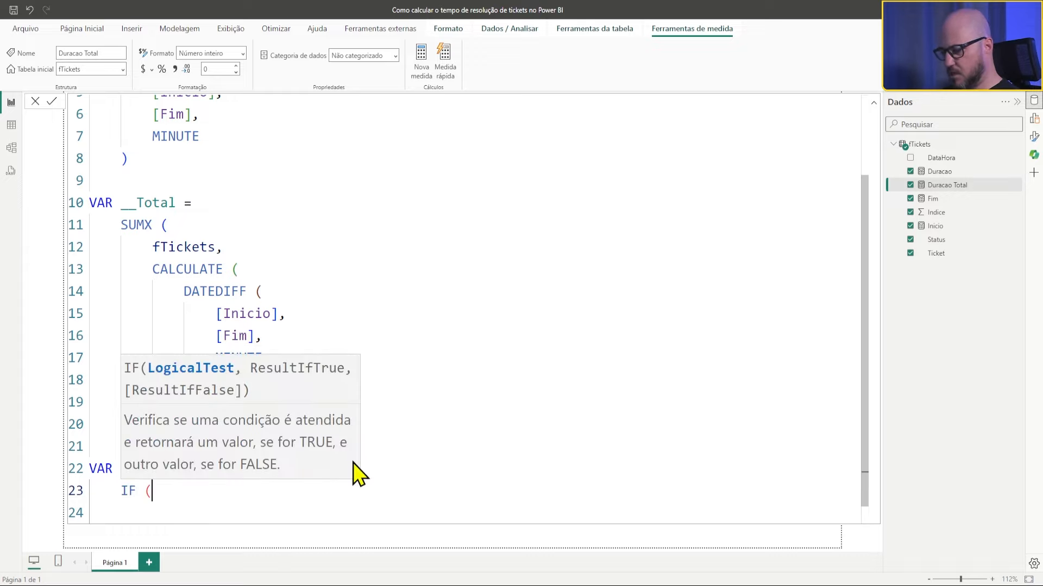
{"action": "key", "text": "Return"}
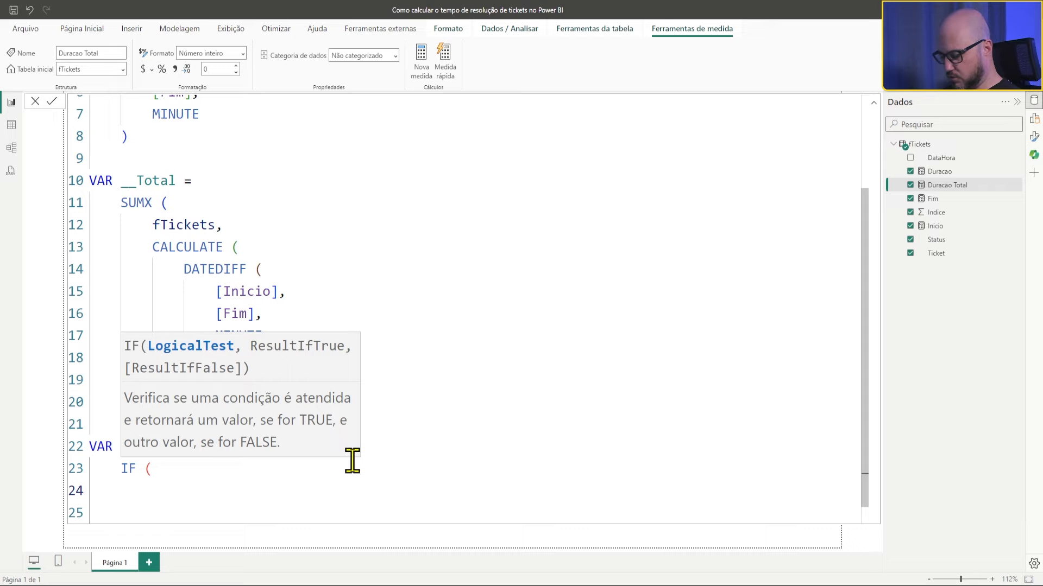
{"action": "type", "text": "IS"}
{"action": "key", "text": "Down"}
{"action": "key", "text": "Down"}
{"action": "key", "text": "Down"}
{"action": "key", "text": "Down"}
{"action": "key", "text": "Down"}
{"action": "key", "text": "Down"}
{"action": "key", "text": "Down"}
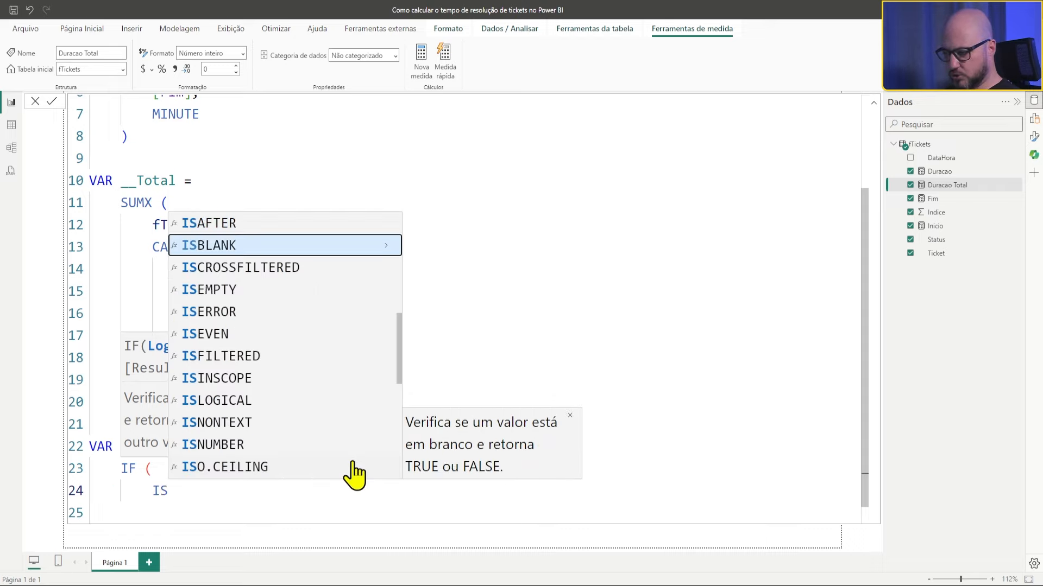
{"action": "key", "text": "Tab"}
{"action": "type", "text": "( "}
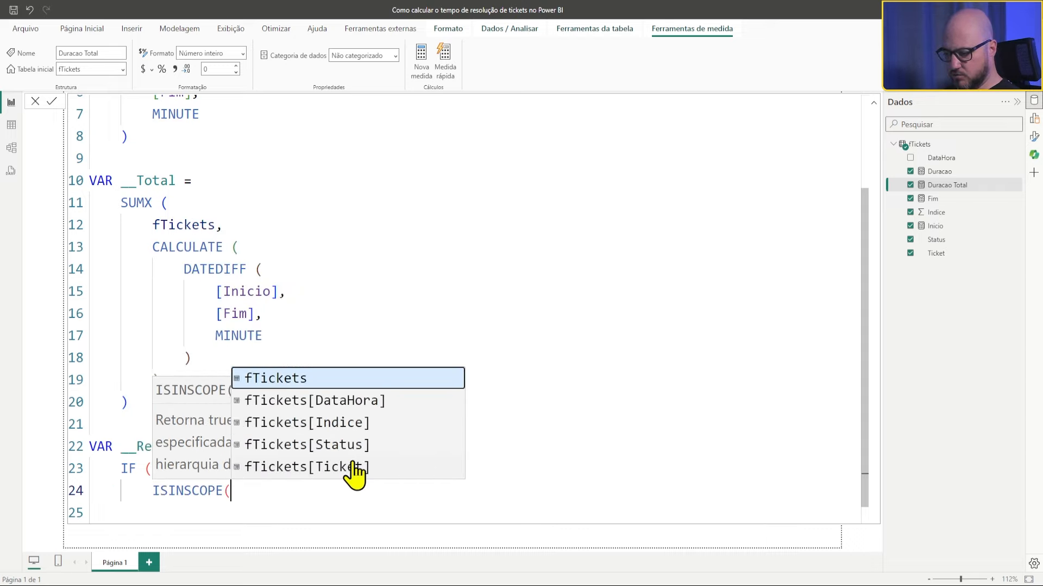
Give ISINSCOPE the column fTickets[Indice], close it and add a comma to complete the logical test
{"action": "type", "text": "Ini"}
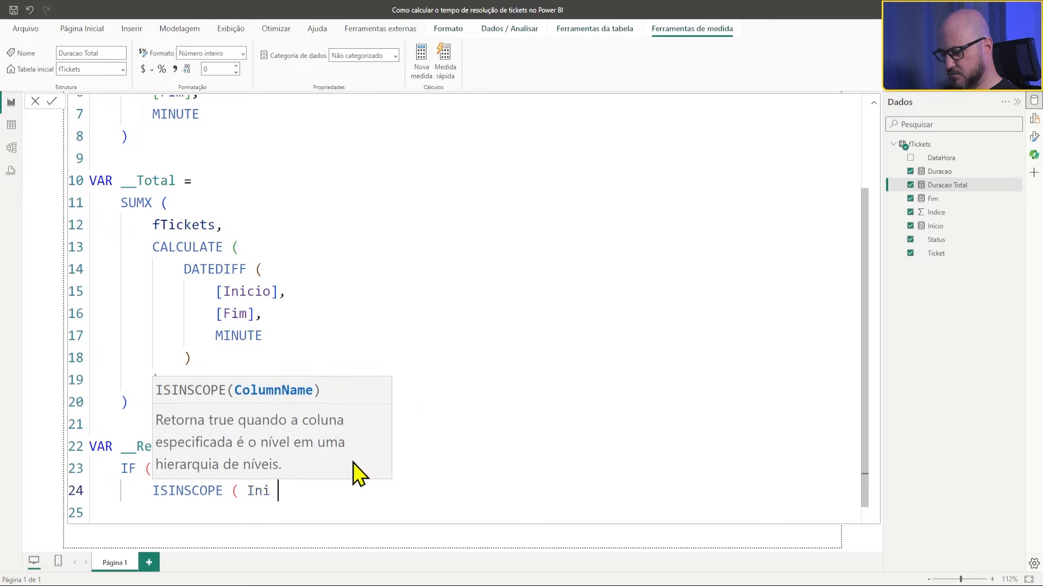
{"action": "key", "text": "BackSpace"}
{"action": "key", "text": "BackSpace"}
{"action": "type", "text": "d"}
{"action": "key", "text": "Tab"}
{"action": "type", "text": "),"}
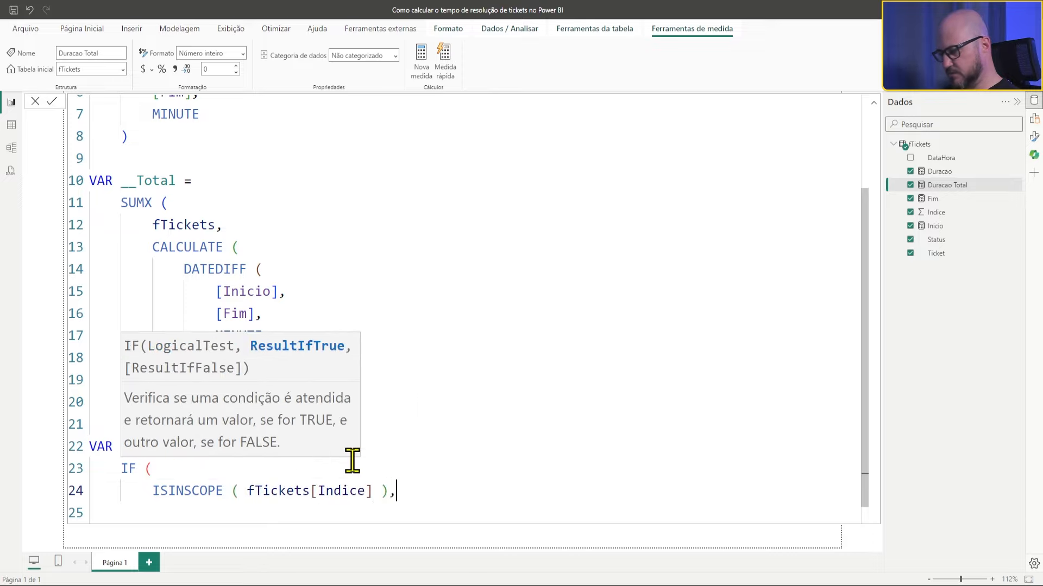
Complete the IF with __Linha as the true result and __Total as the false result on separate lines, and close it
{"action": "key", "text": "Return"}
{"action": "type", "text": "__Linha,"}
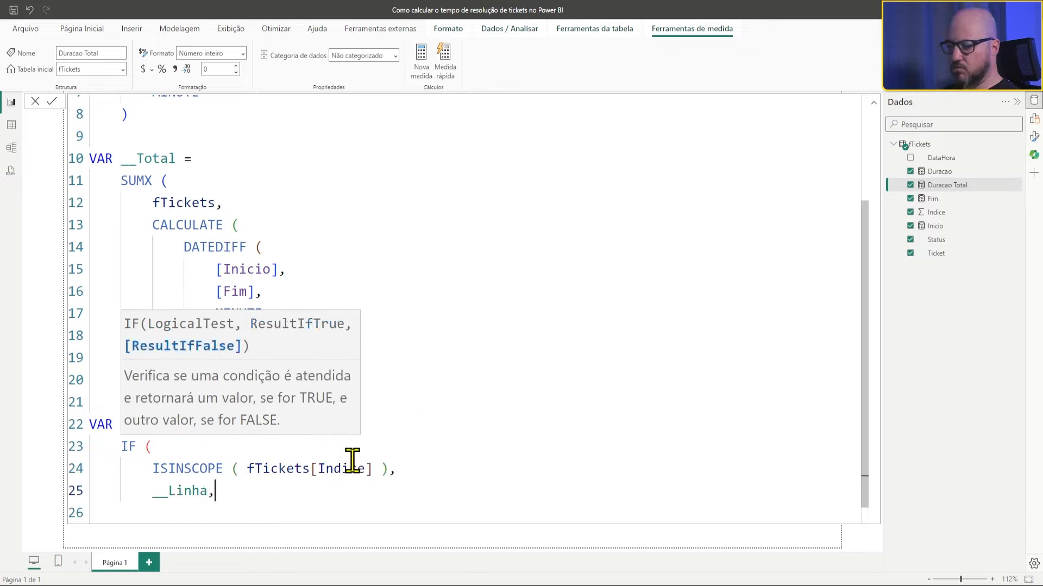
{"action": "key", "text": "Return"}
{"action": "type", "text": "_"}
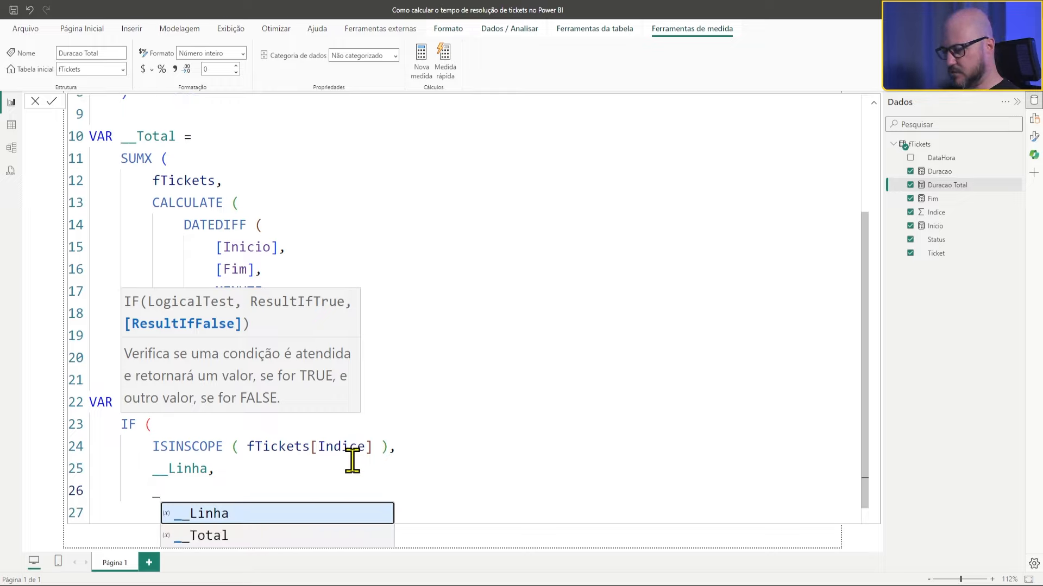
{"action": "type", "text": "_Total"}
{"action": "key", "text": "Return"}
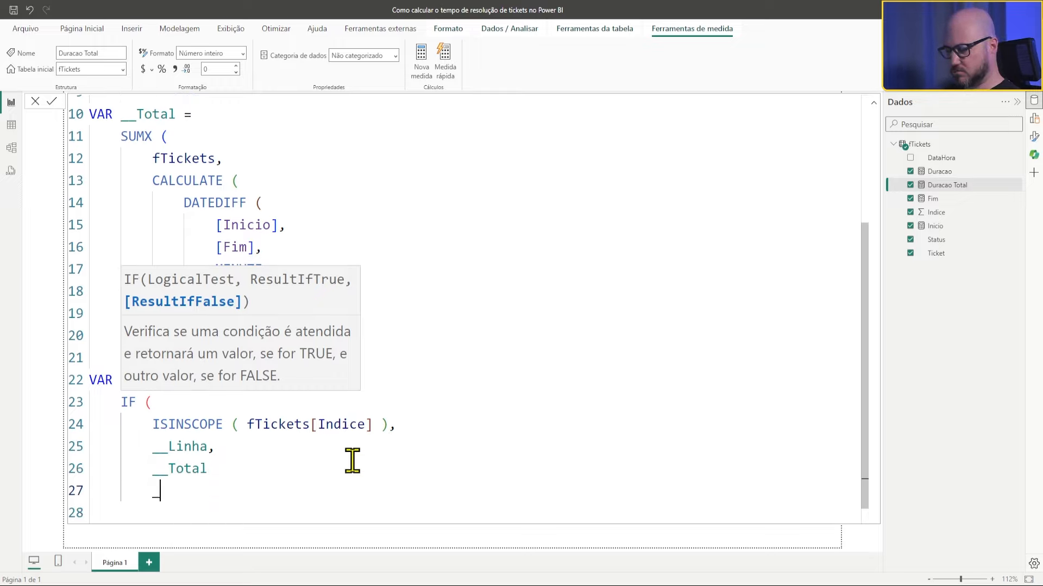
{"action": "type", "text": ")"}
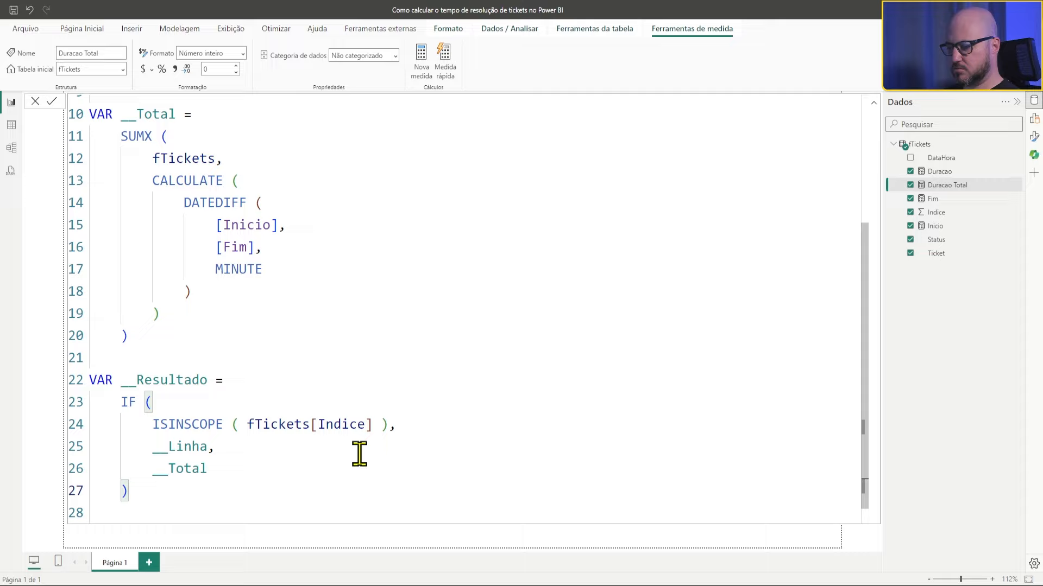
Make the formula return __Resultado, with two blank lines after it, and apply the measure
{"action": "scroll", "coordinate": [347, 451], "scroll_direction": "down", "scroll_amount": 1}
{"action": "double_click", "coordinate": [191, 358]}
{"action": "key", "text": "ctrl+c"}
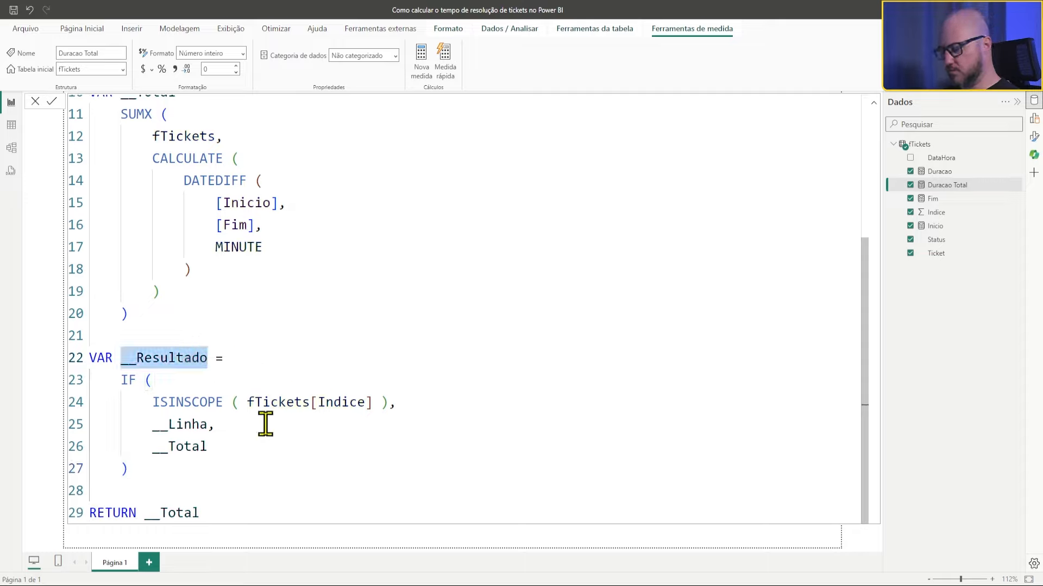
{"action": "double_click", "coordinate": [179, 513]}
{"action": "key", "text": "ctrl+v"}
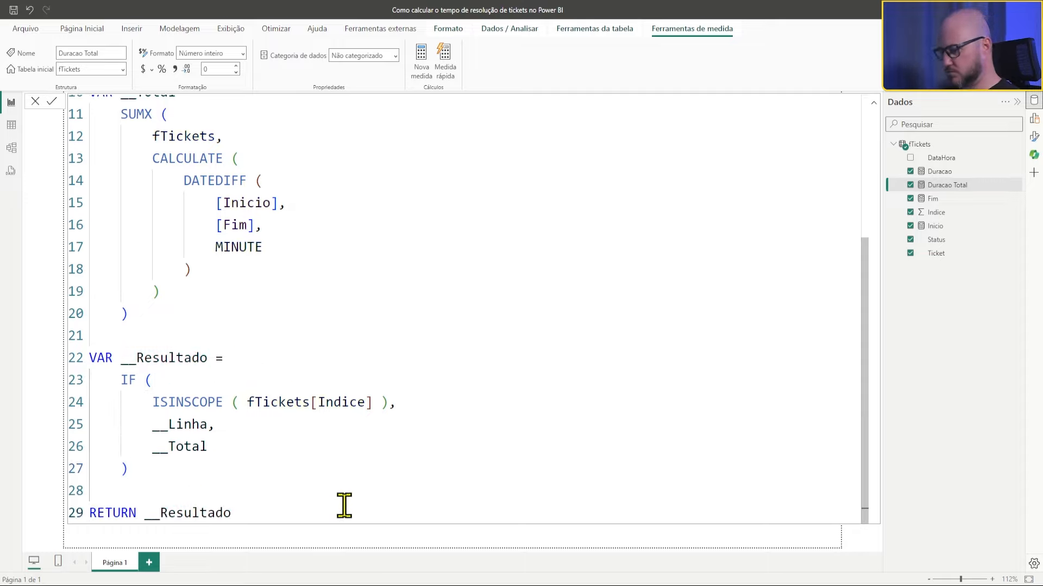
{"action": "key", "text": "shift+Return"}
{"action": "key", "text": "shift+Return"}
{"action": "key", "text": "Return"}
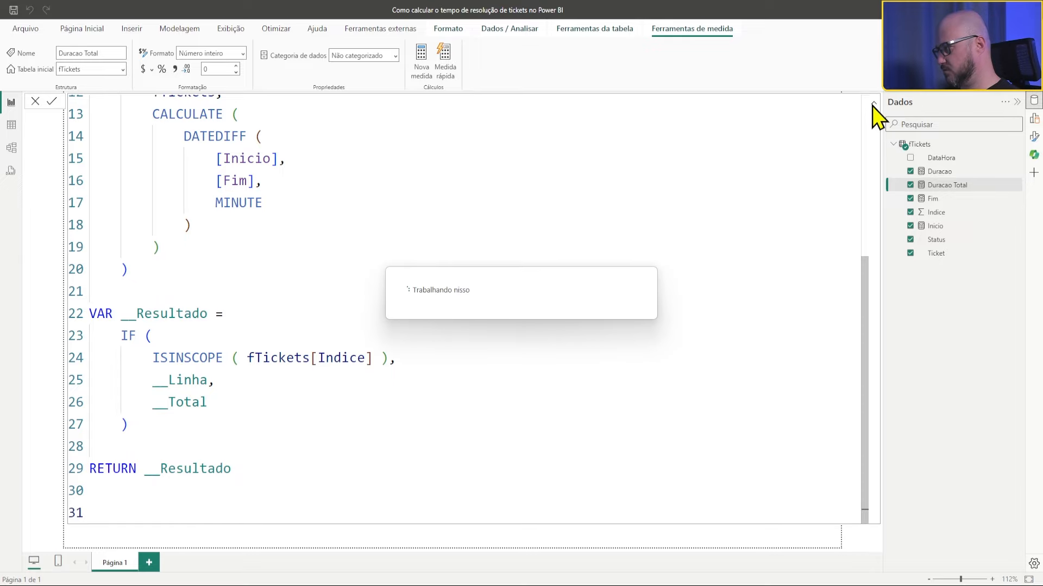
{"action": "left_click", "coordinate": [874, 104]}
Remove the Duracao measure from the table visual and delete it from the model
{"action": "scroll", "coordinate": [759, 321], "scroll_direction": "down", "scroll_amount": 2}
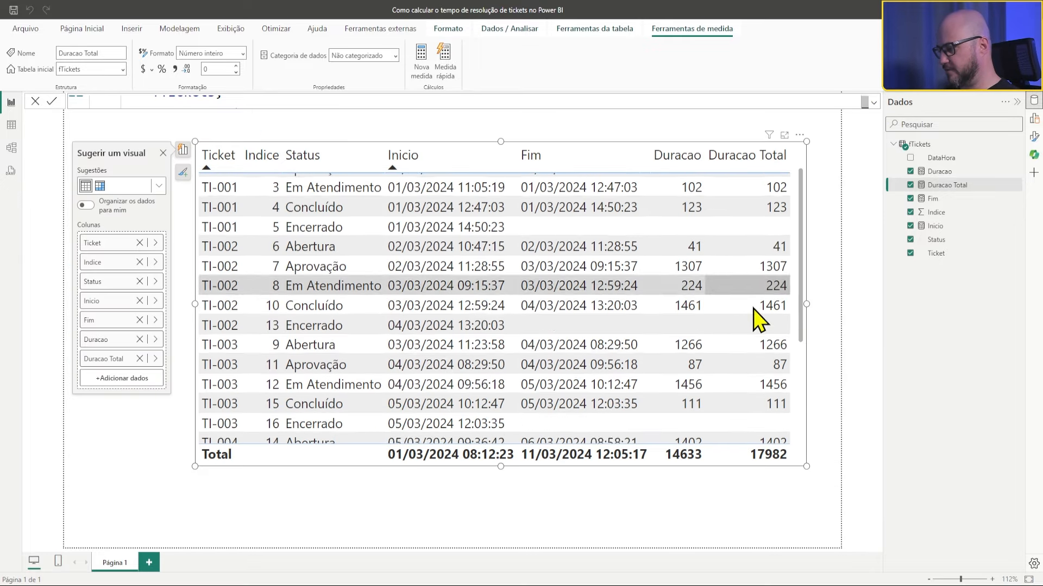
{"action": "scroll", "coordinate": [758, 320], "scroll_direction": "down", "scroll_amount": 5}
{"action": "scroll", "coordinate": [695, 217], "scroll_direction": "up", "scroll_amount": 6}
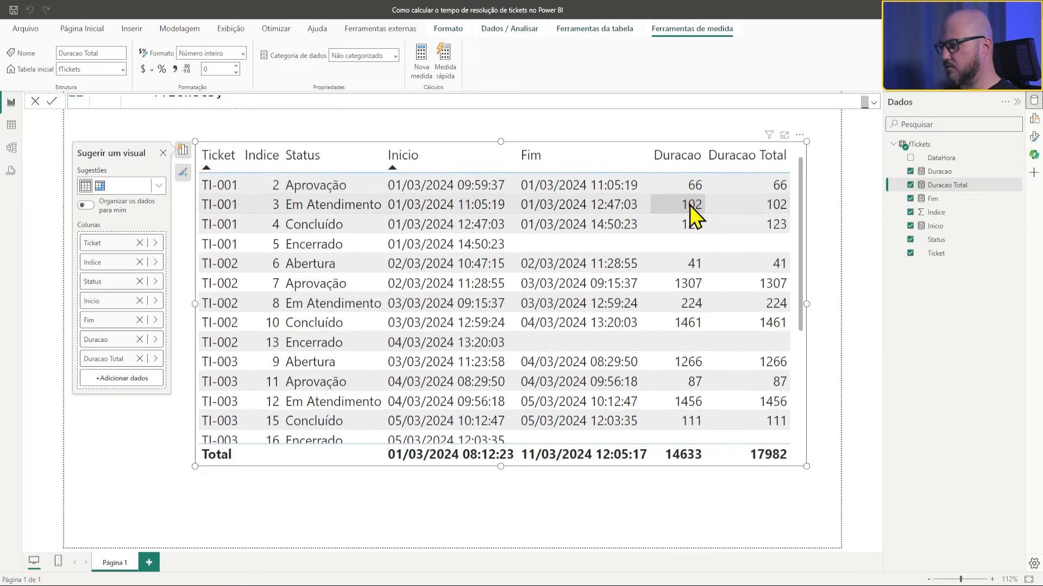
{"action": "scroll", "coordinate": [695, 218], "scroll_direction": "up", "scroll_amount": 1}
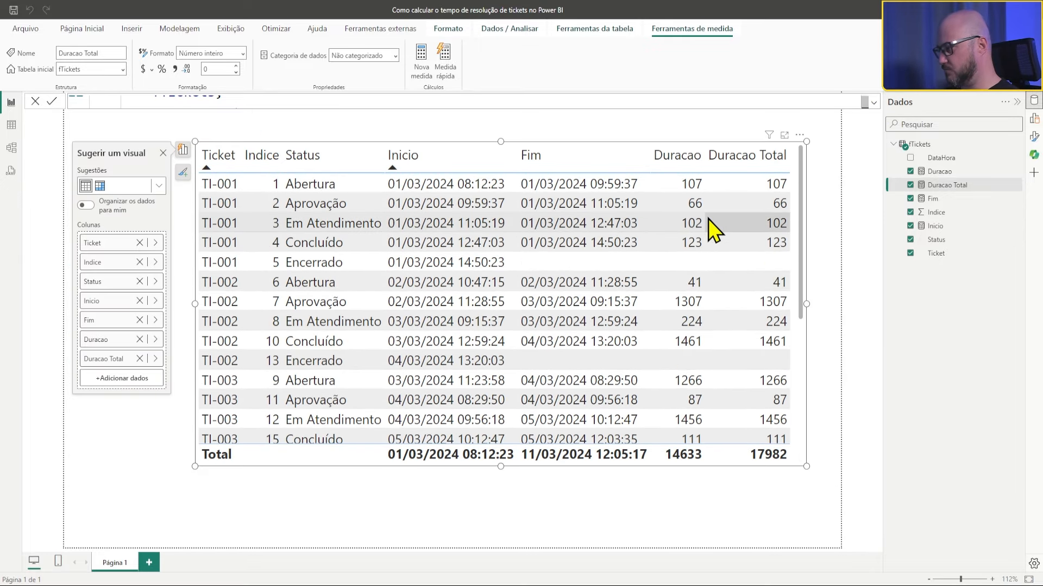
{"action": "left_click", "coordinate": [911, 171]}
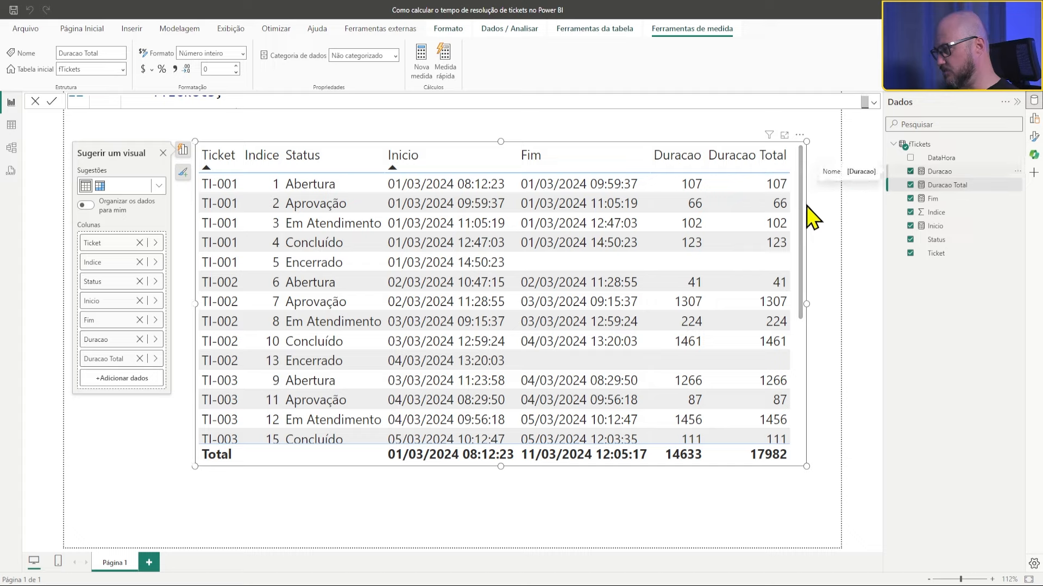
{"action": "right_click", "coordinate": [995, 172]}
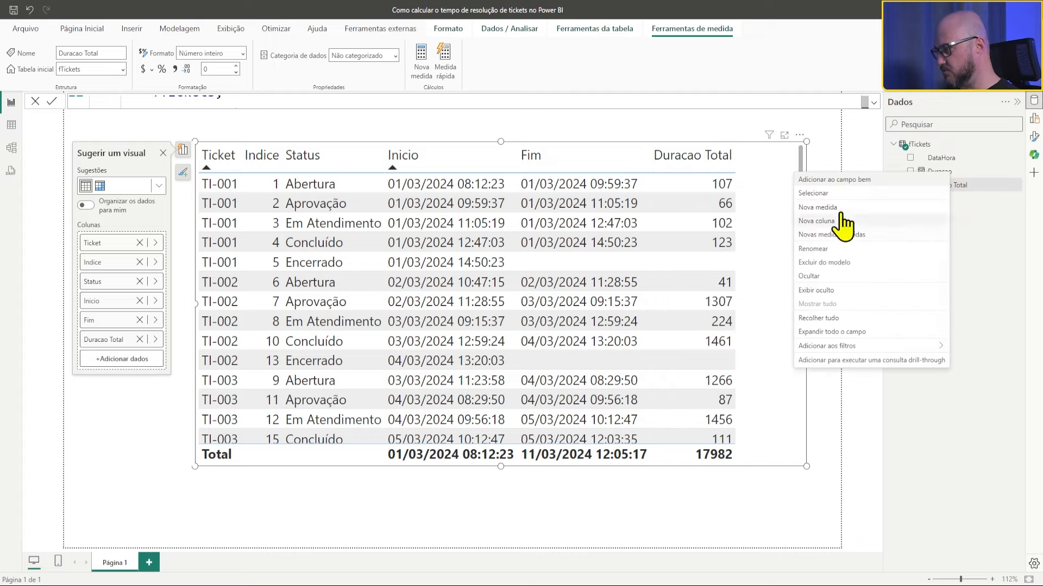
{"action": "left_click", "coordinate": [816, 263]}
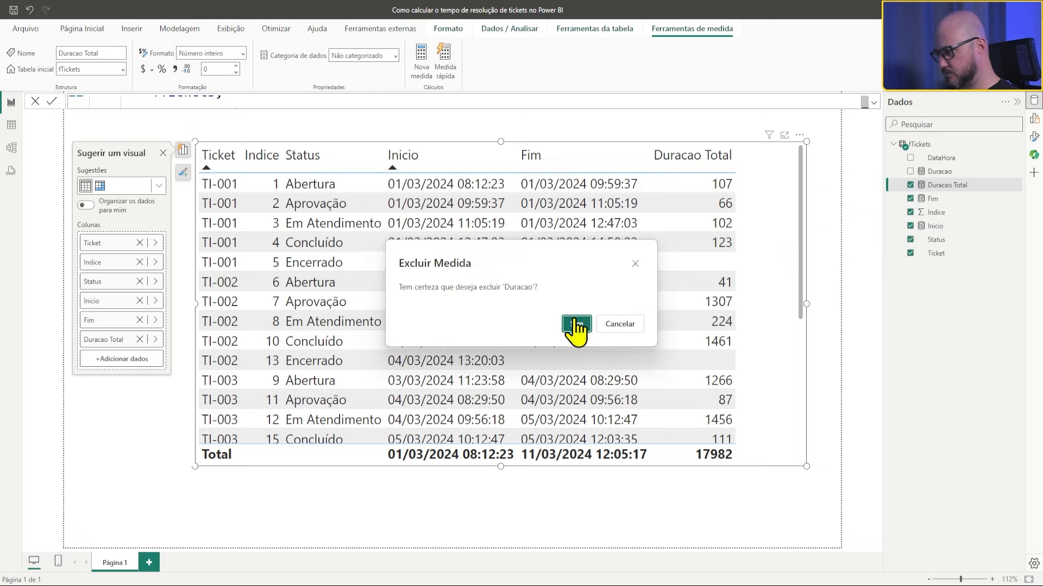
{"action": "left_click", "coordinate": [573, 326]}
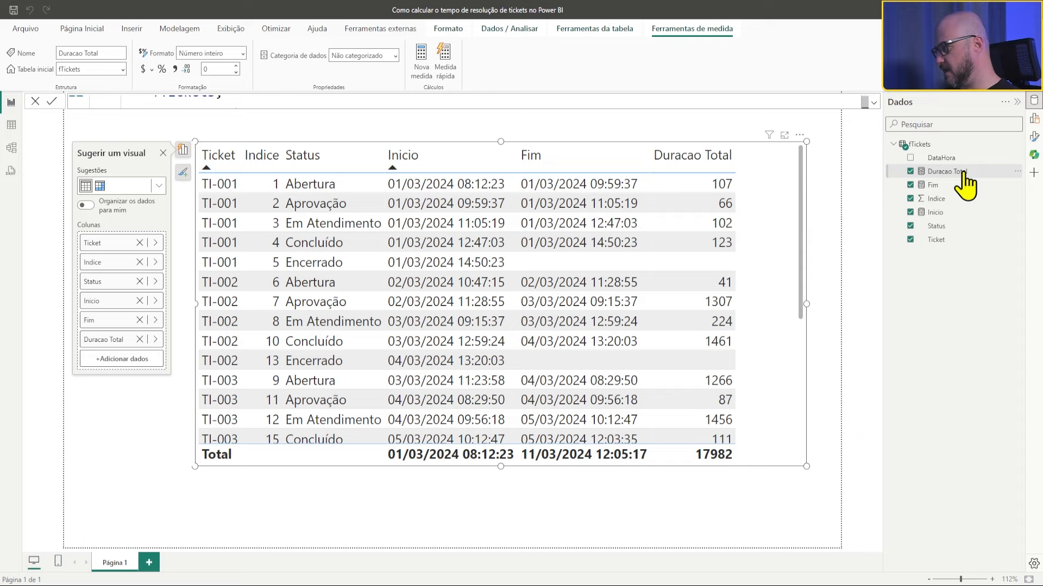
Rename the Duracao Total measure to Duracao Minutos in the first line of its formula and apply the change
{"action": "right_click", "coordinate": [962, 174]}
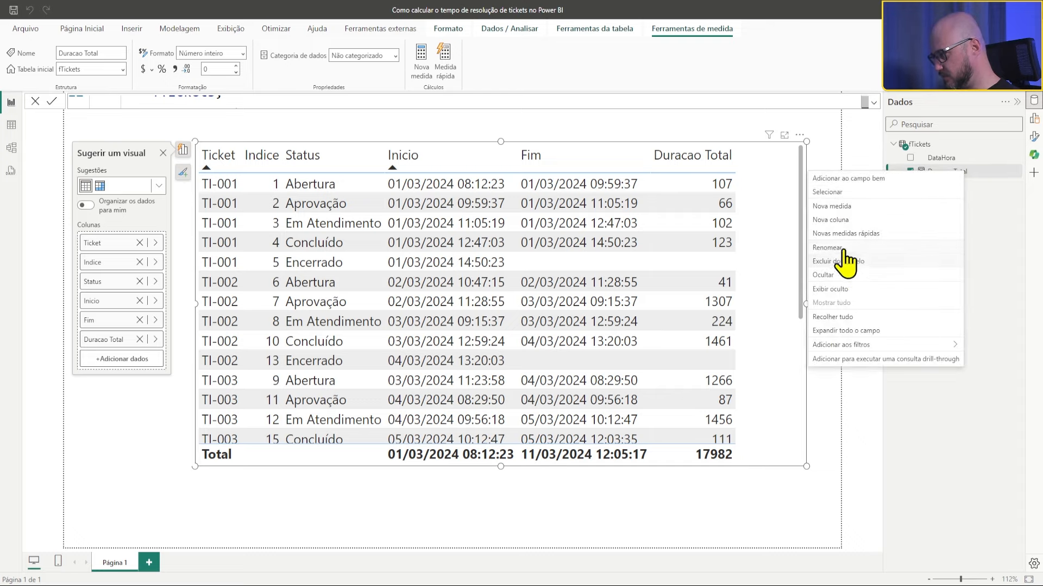
{"action": "left_click", "coordinate": [817, 129]}
{"action": "left_click", "coordinate": [873, 103]}
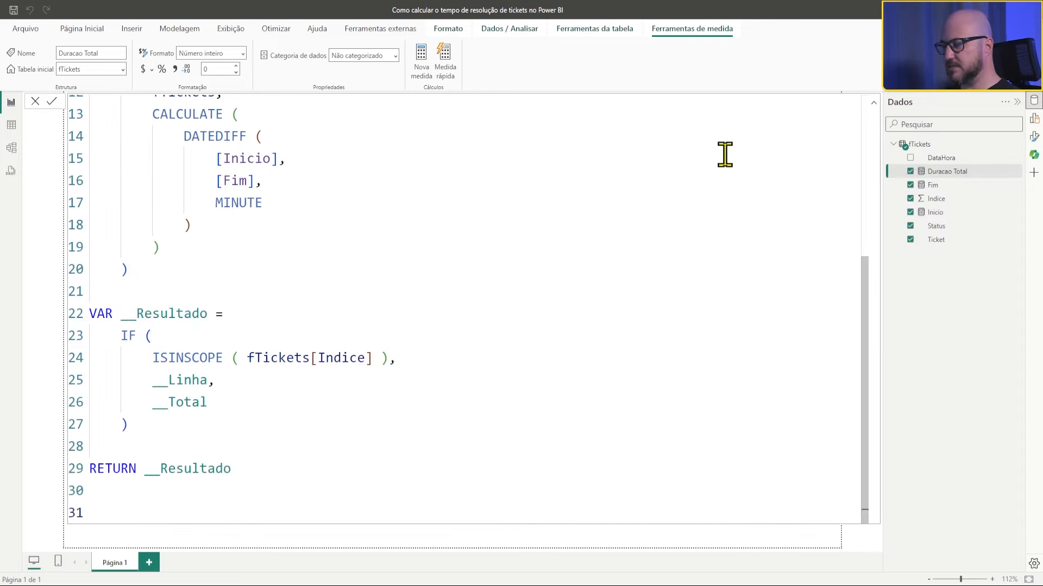
{"action": "scroll", "coordinate": [563, 368], "scroll_direction": "up", "scroll_amount": 4}
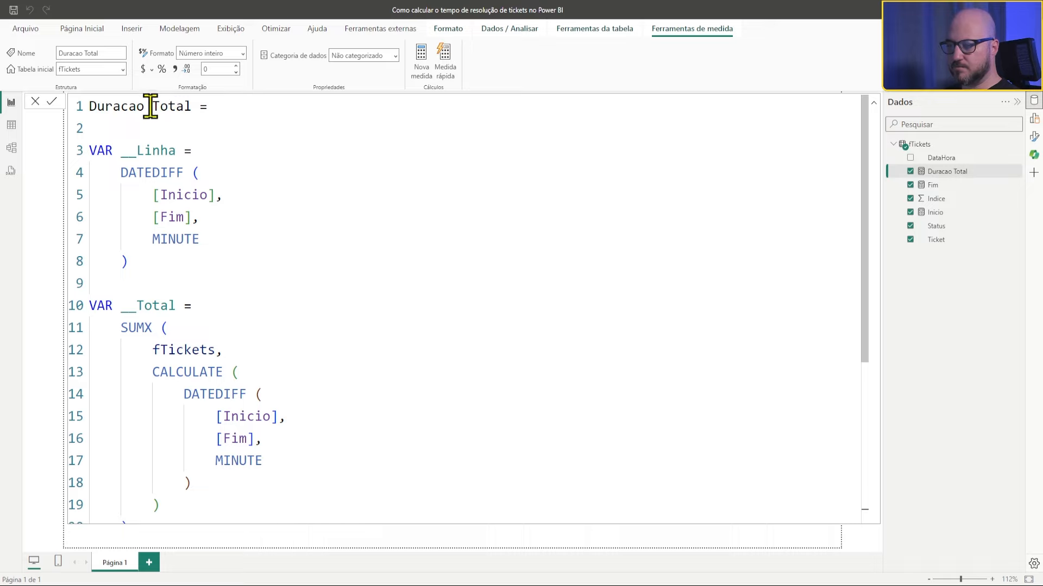
{"action": "left_click_drag", "start_coordinate": [153, 106], "coordinate": [180, 106]}
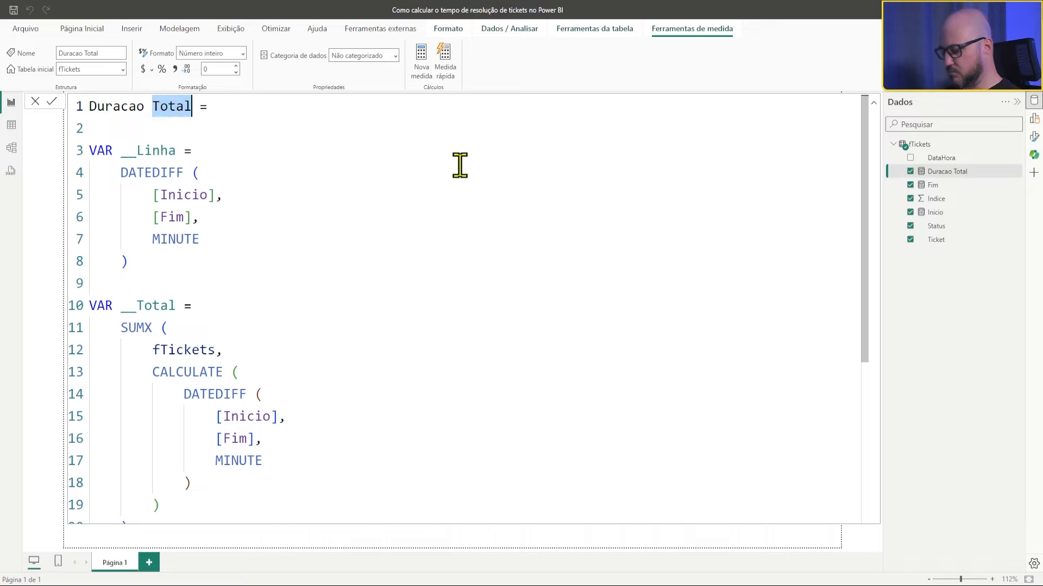
{"action": "type", "text": "Minutos"}
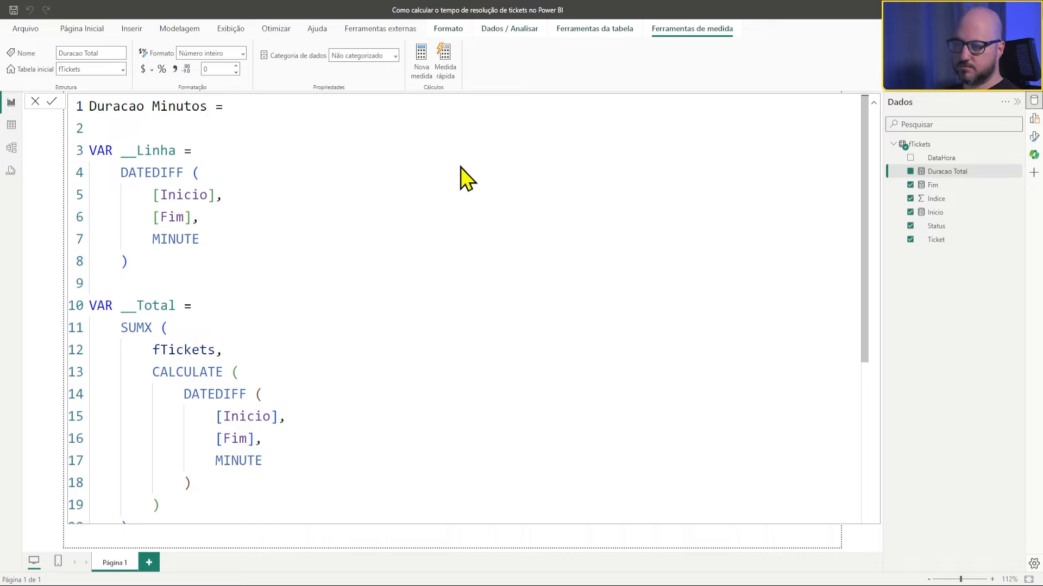
{"action": "left_click", "coordinate": [872, 103]}
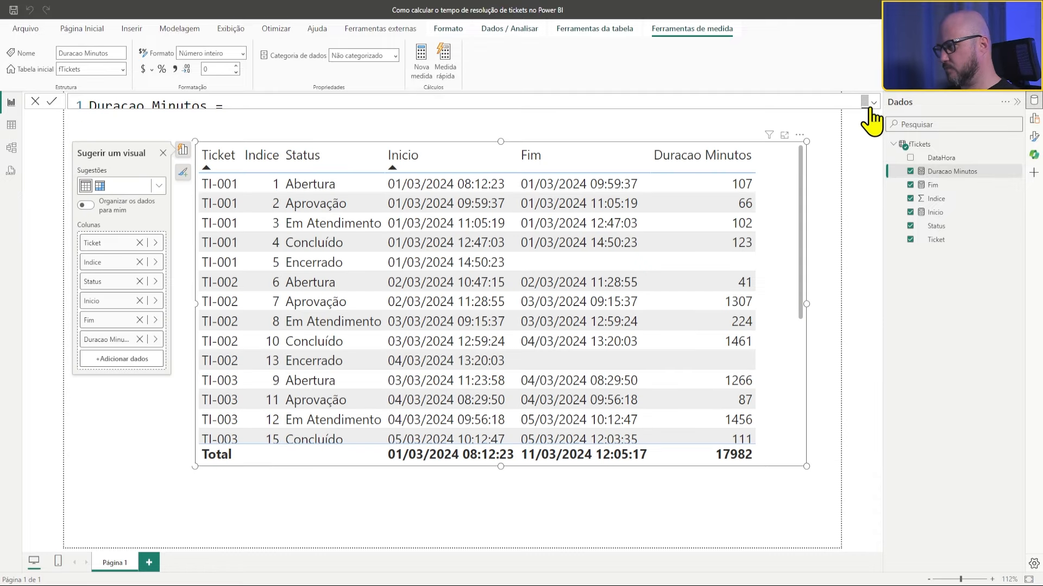
Set the DATEDIFF interval to HOUR in both the __Linha and __Total variables and apply the measure
{"action": "scroll", "coordinate": [757, 256], "scroll_direction": "down", "scroll_amount": 5}
{"action": "scroll", "coordinate": [757, 255], "scroll_direction": "up", "scroll_amount": 2}
{"action": "scroll", "coordinate": [757, 254], "scroll_direction": "down", "scroll_amount": 2}
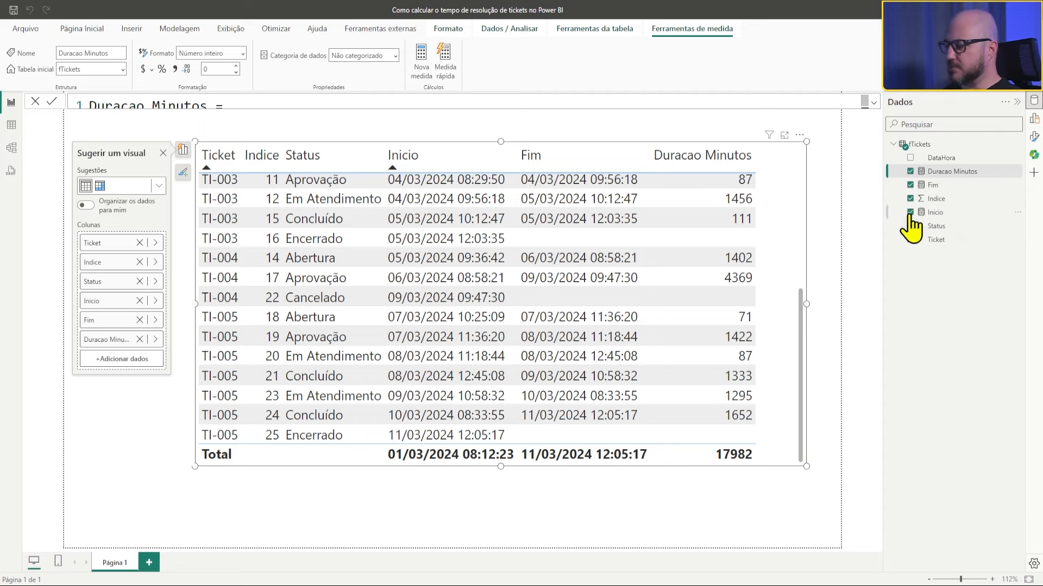
{"action": "left_click", "coordinate": [872, 103]}
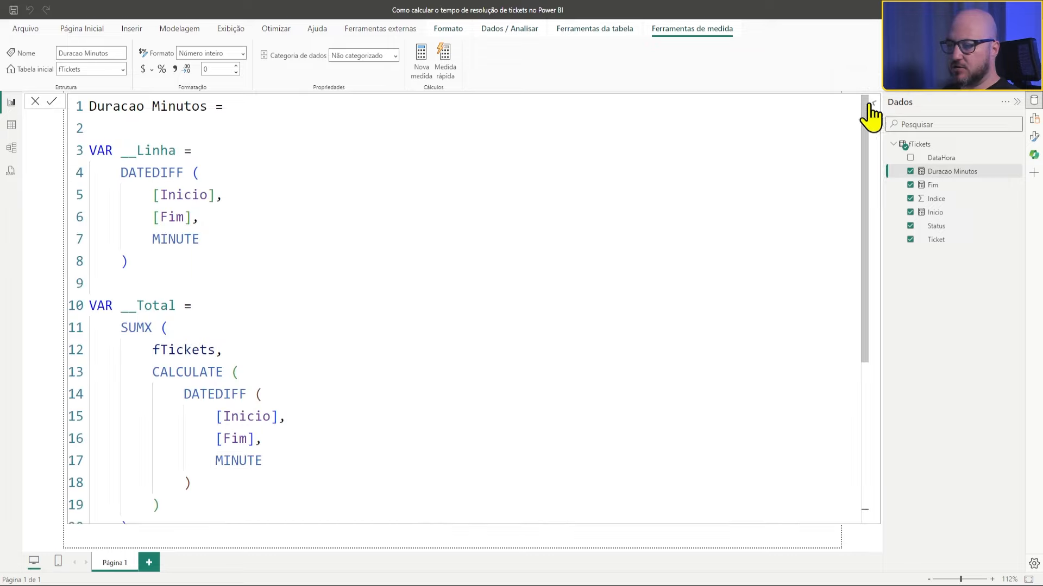
{"action": "scroll", "coordinate": [163, 241], "scroll_direction": "down", "scroll_amount": 2}
{"action": "scroll", "coordinate": [163, 245], "scroll_direction": "up", "scroll_amount": 1}
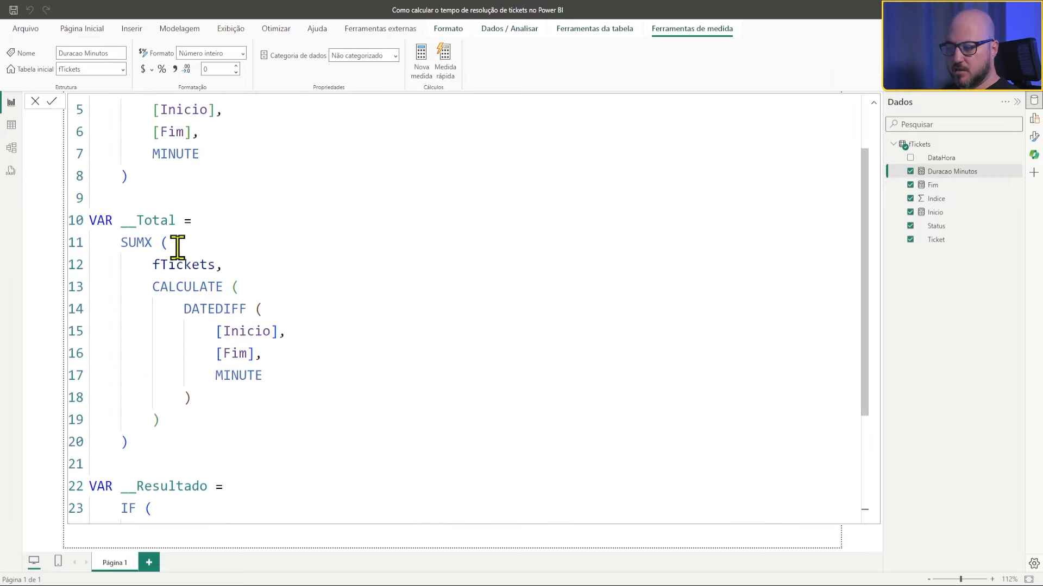
{"action": "double_click", "coordinate": [179, 154]}
{"action": "key", "text": "Caps_Lock"}
{"action": "type", "text": "HOUR"}
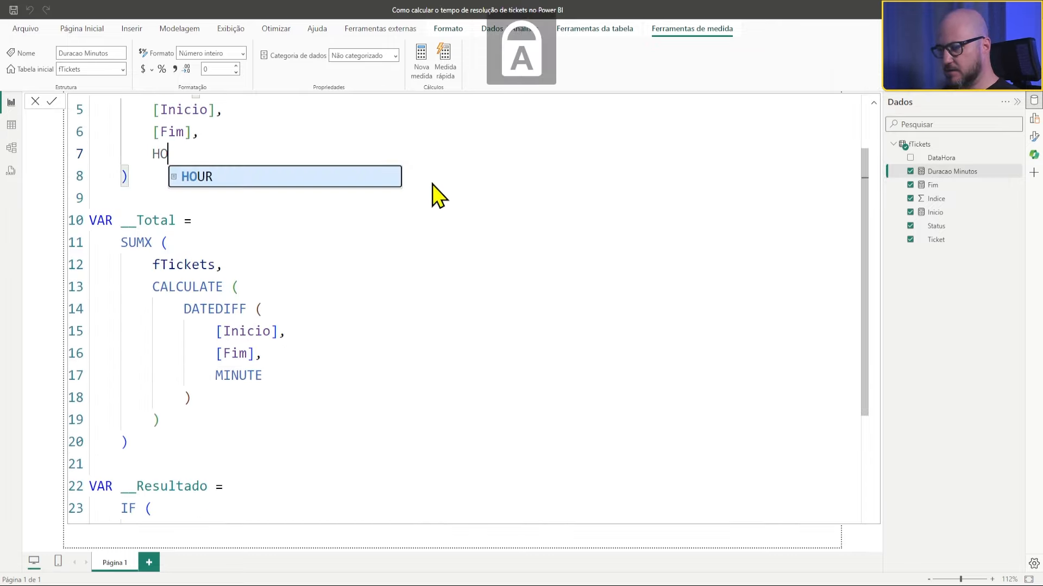
{"action": "double_click", "coordinate": [173, 156]}
{"action": "key", "text": "ctrl+c"}
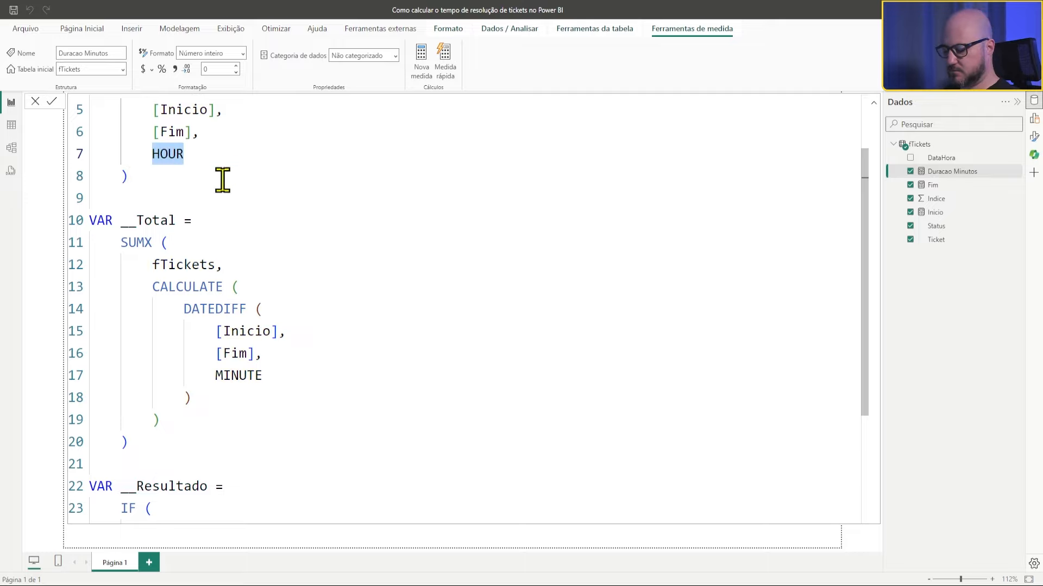
{"action": "double_click", "coordinate": [235, 378]}
{"action": "key", "text": "ctrl+v"}
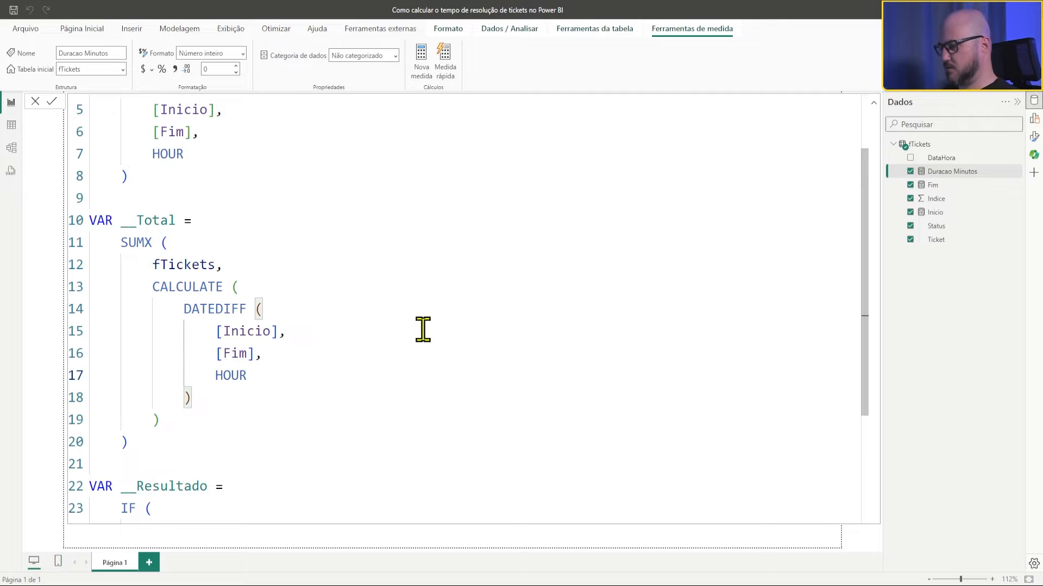
{"action": "left_click", "coordinate": [873, 102]}
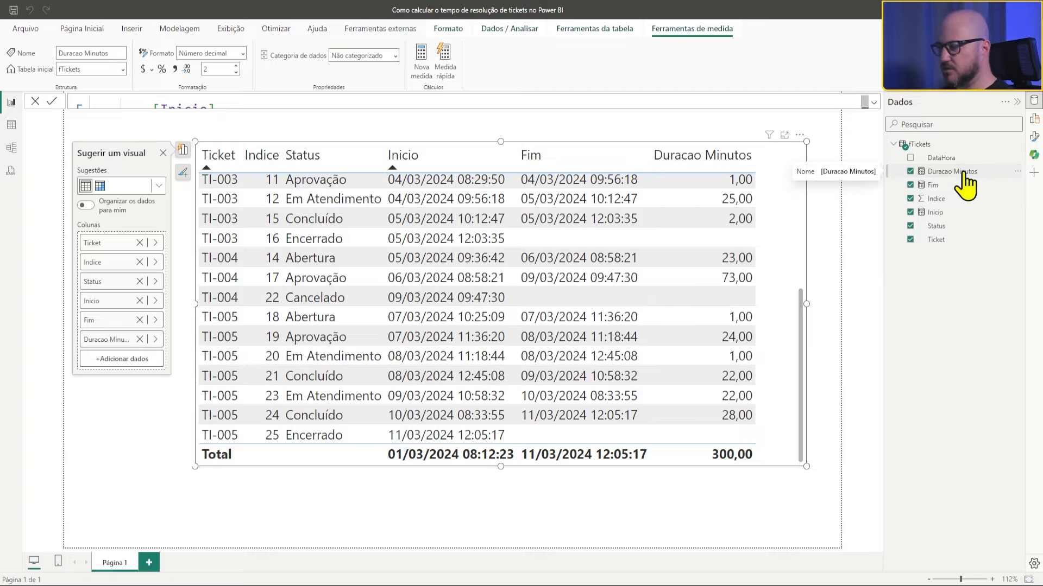
Change the measure's name in the first line of its formula to Duracao horas
{"action": "left_click", "coordinate": [872, 103]}
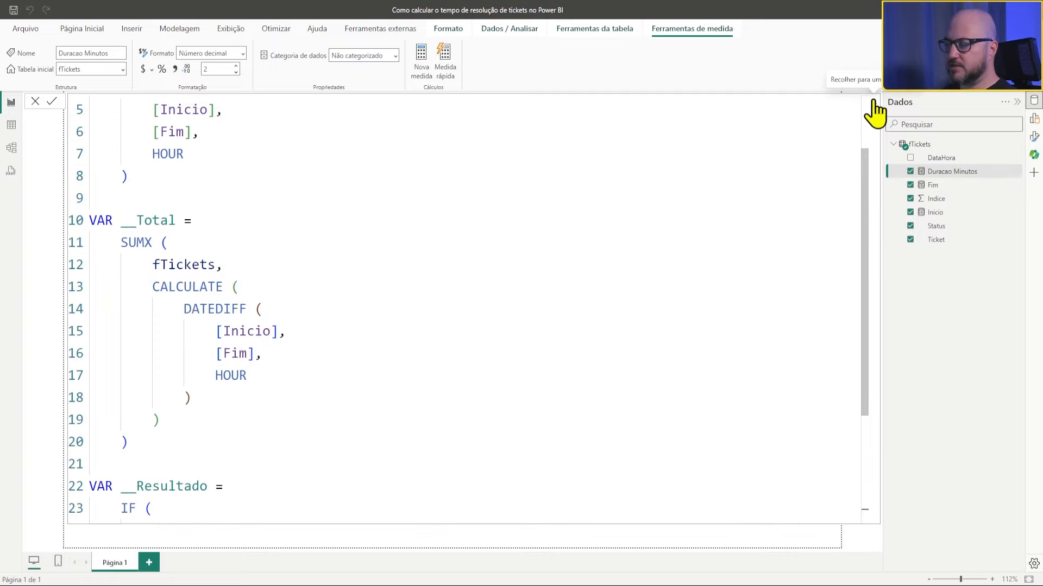
{"action": "scroll", "coordinate": [240, 225], "scroll_direction": "up", "scroll_amount": 2}
{"action": "double_click", "coordinate": [169, 106]}
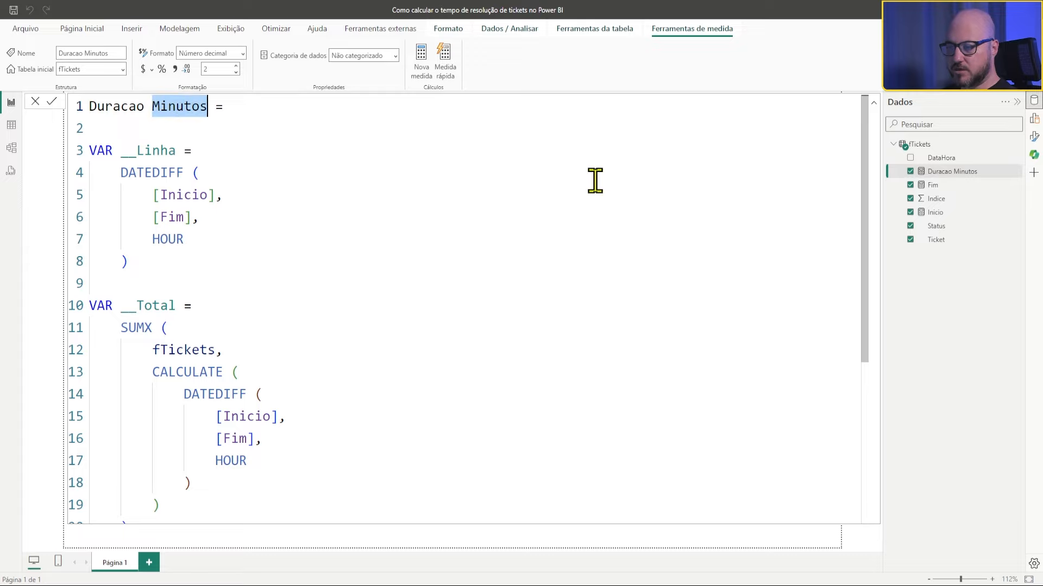
{"action": "type", "text": "hORAS"}
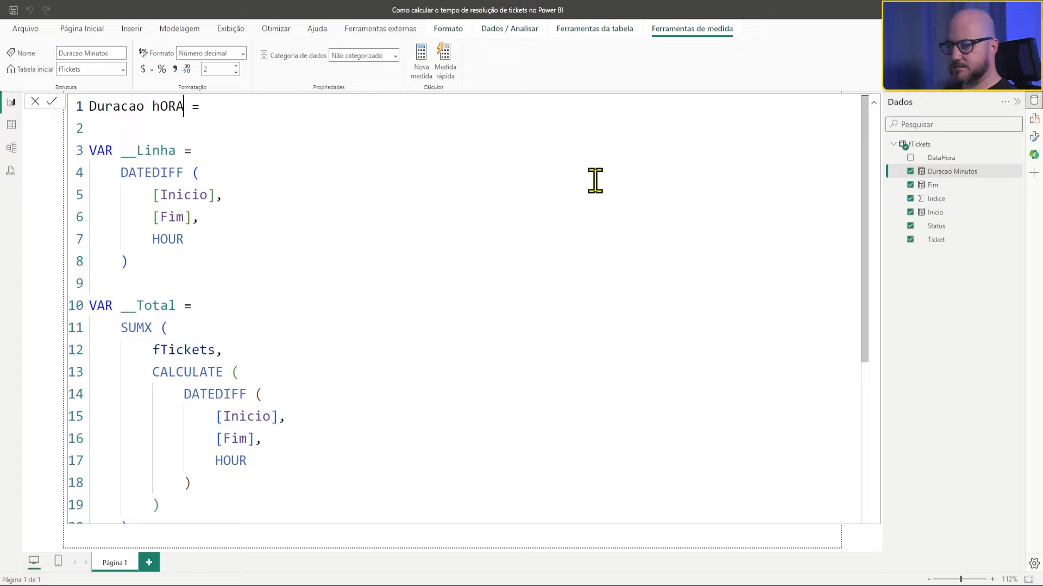
{"action": "key", "text": "BackSpace"}
{"action": "key", "text": "BackSpace"}
{"action": "key", "text": "BackSpace"}
{"action": "type", "text": "HORAS"}
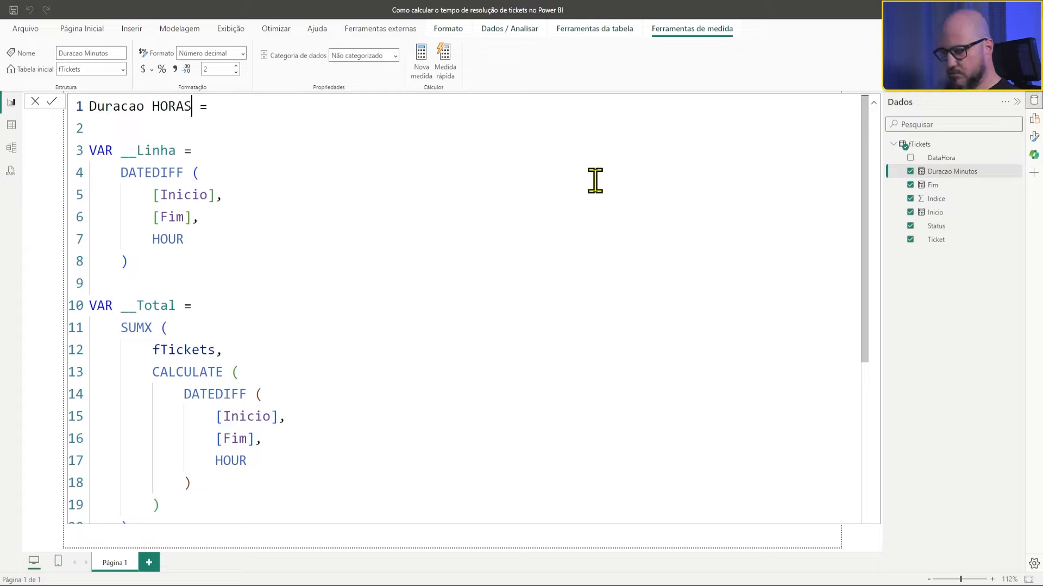
{"action": "key", "text": "BackSpace"}
{"action": "key", "text": "BackSpace"}
{"action": "key", "text": "BackSpace"}
{"action": "key", "text": "BackSpace"}
{"action": "key", "text": "BackSpace"}
{"action": "key", "text": "Caps_Lock"}
{"action": "type", "text": "horas"}
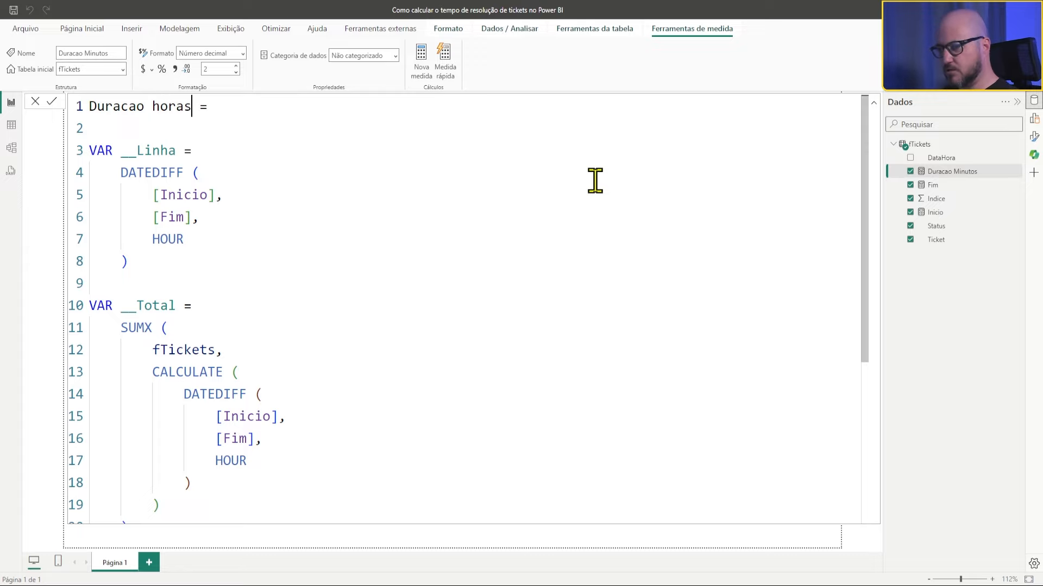
Set the DATEDIFF interval to MINUTE in both the __Linha and __Total variables
{"action": "double_click", "coordinate": [166, 239]}
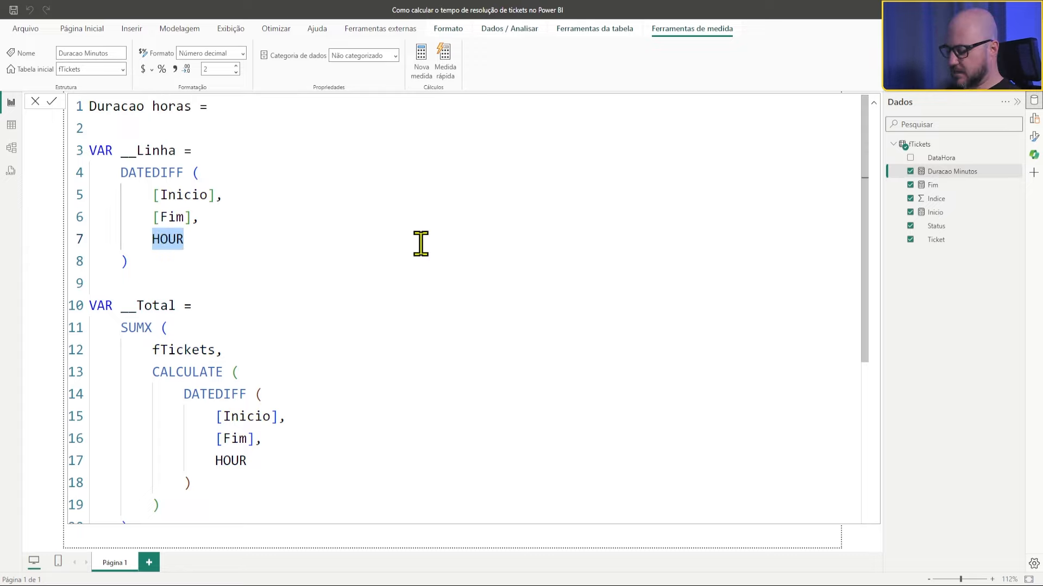
{"action": "type", "text": "mi"}
{"action": "key", "text": "Tab"}
{"action": "scroll", "coordinate": [413, 241], "scroll_direction": "down", "scroll_amount": 3}
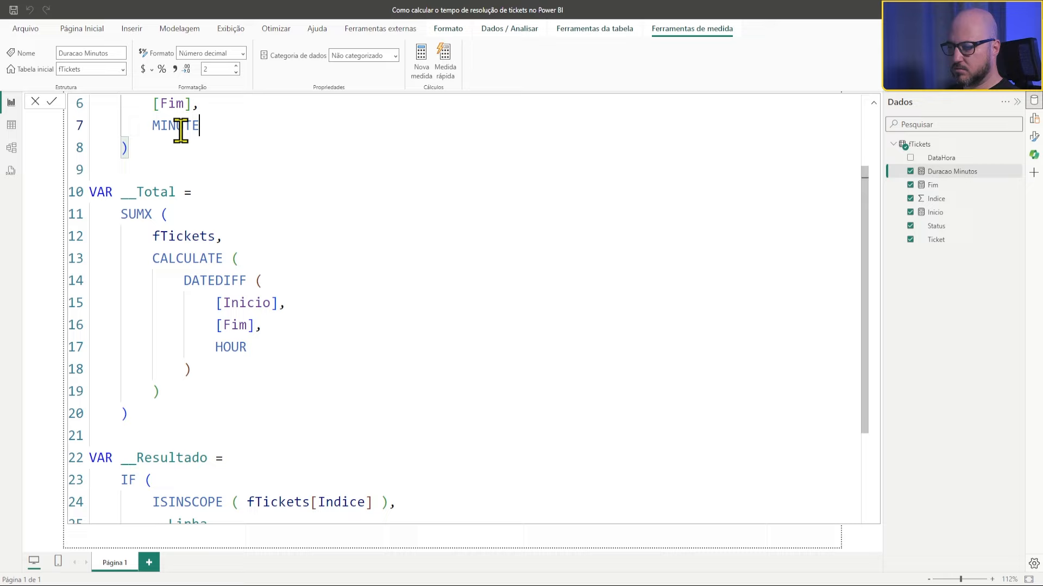
{"action": "double_click", "coordinate": [178, 125]}
{"action": "key", "text": "ctrl+c"}
{"action": "double_click", "coordinate": [228, 345]}
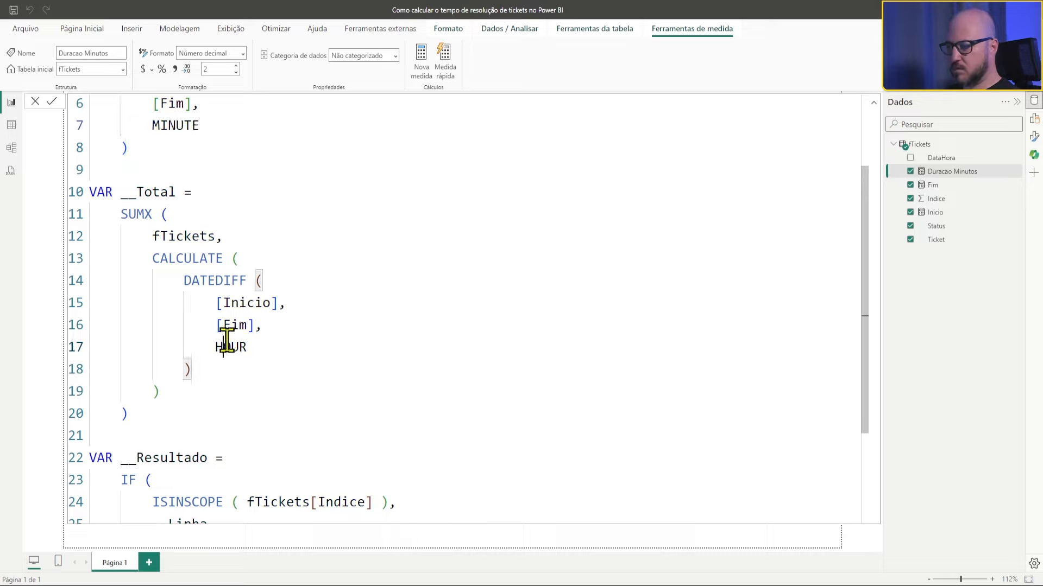
{"action": "key", "text": "ctrl+v"}
{"action": "scroll", "coordinate": [393, 323], "scroll_direction": "down", "scroll_amount": 3}
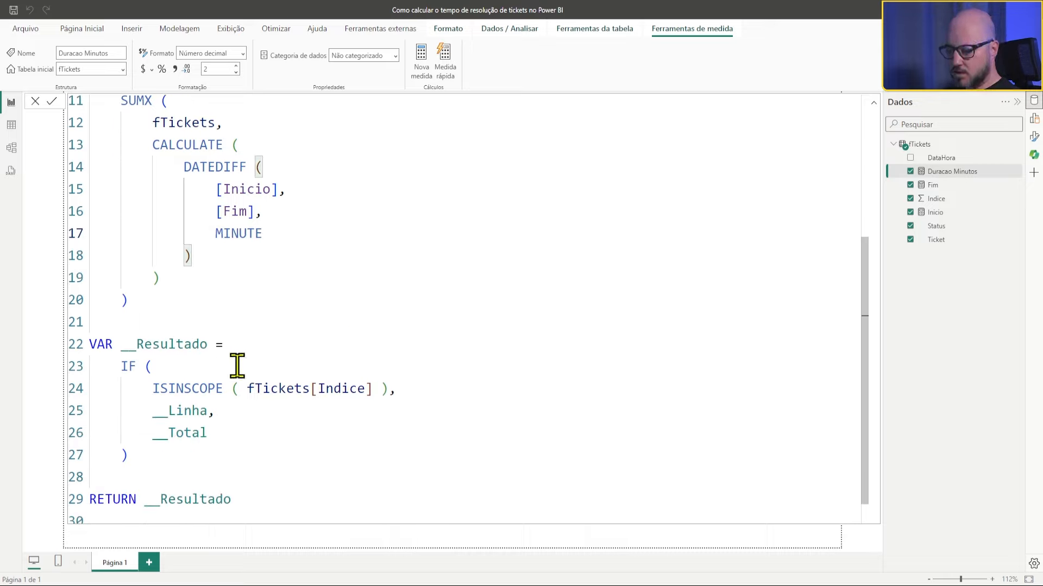
{"action": "left_click", "coordinate": [148, 454]}
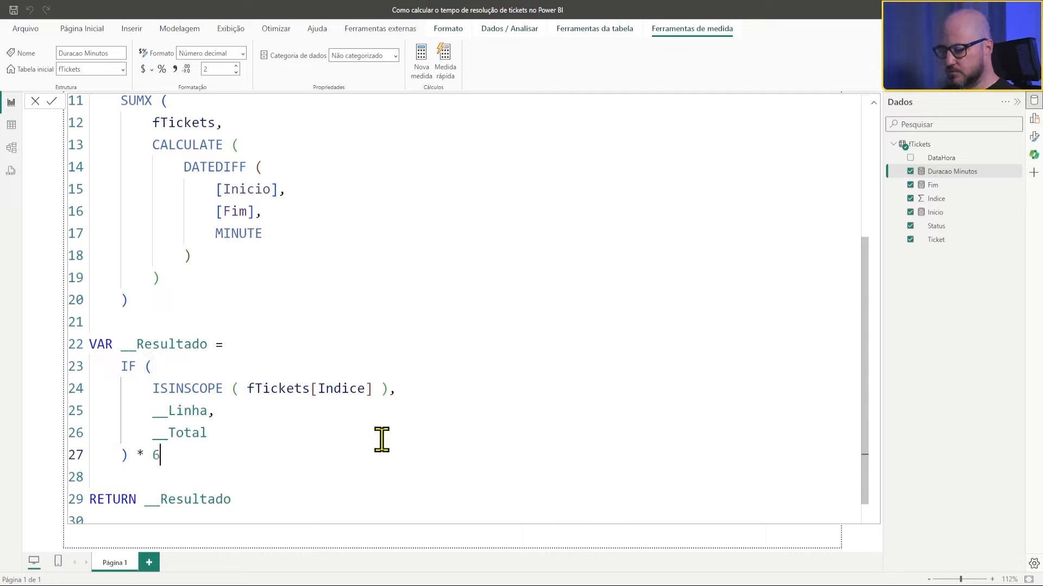
{"action": "key", "text": "BackSpace"}
{"action": "key", "text": "BackSpace"}
{"action": "key", "text": "BackSpace"}
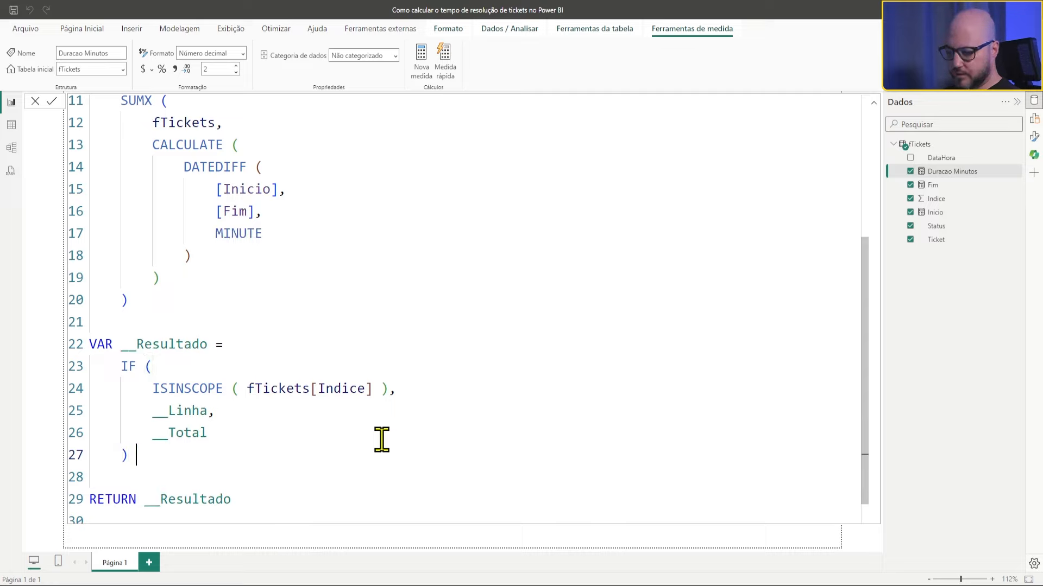
Open a DIVIDE function before the IF expression in the __Resultado variable and indent the whole block one level
{"action": "left_click", "coordinate": [270, 348]}
{"action": "key", "text": "Return"}
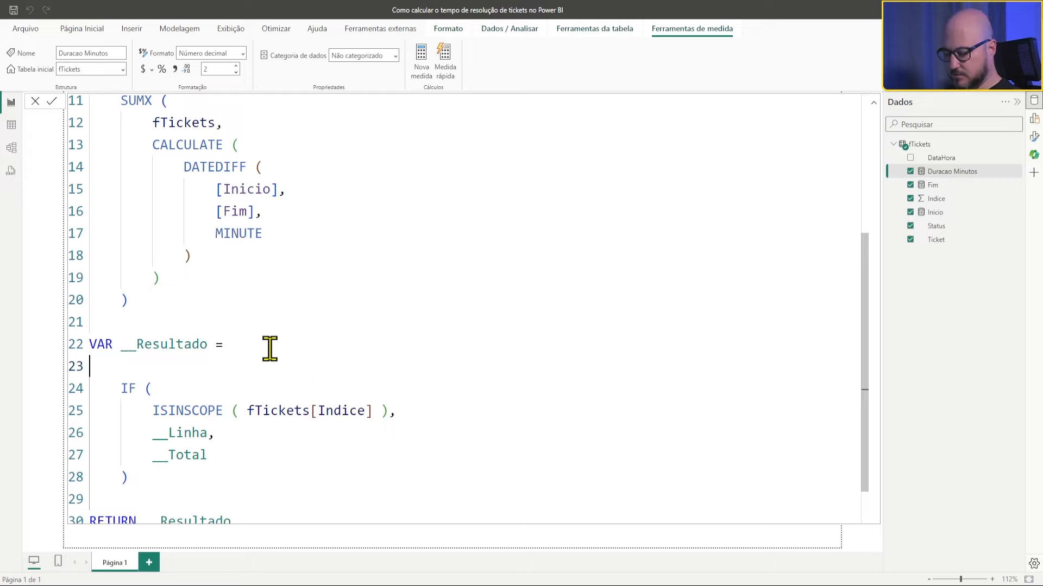
{"action": "type", "text": "DIV"}
{"action": "key", "text": "Tab"}
{"action": "key", "text": "Left"}
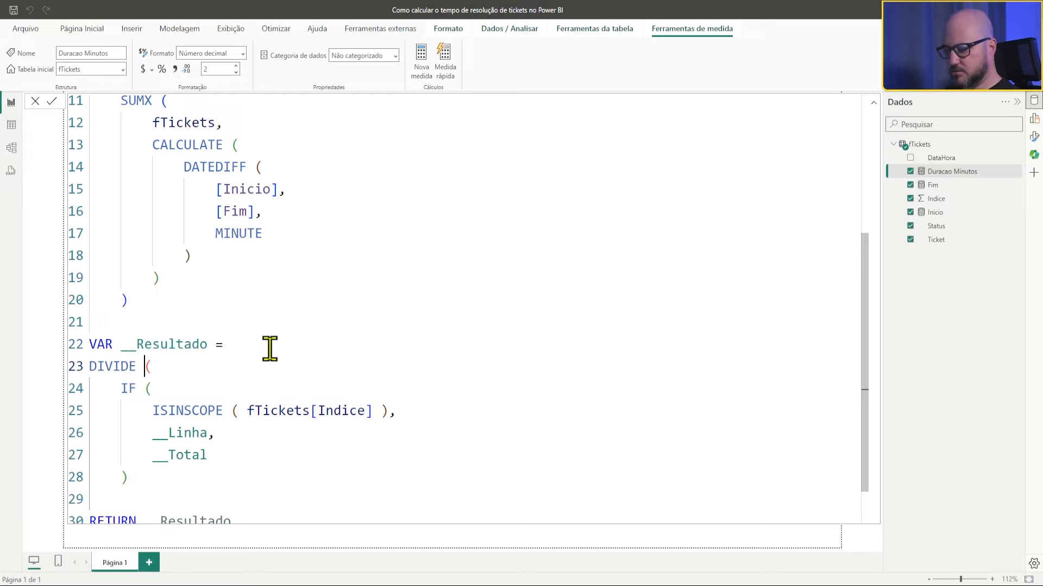
{"action": "left_click_drag", "start_coordinate": [191, 477], "coordinate": [56, 373]}
{"action": "key", "text": "Tab"}
Enter 60 as the DIVIDE denominator after the IF expression, close the function and apply the measure
{"action": "left_click", "coordinate": [222, 482]}
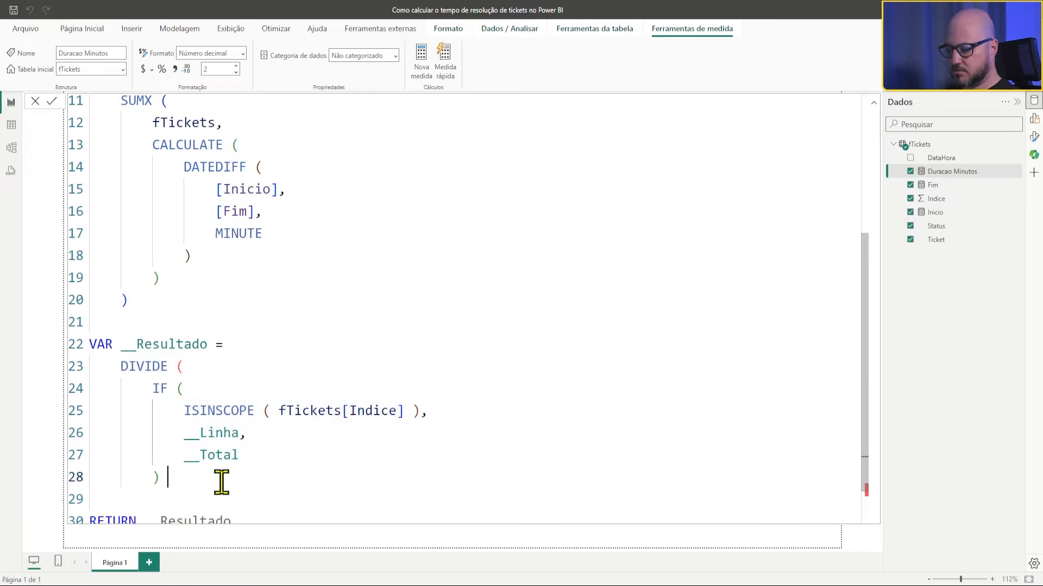
{"action": "type", "text": ","}
{"action": "key", "text": "Return"}
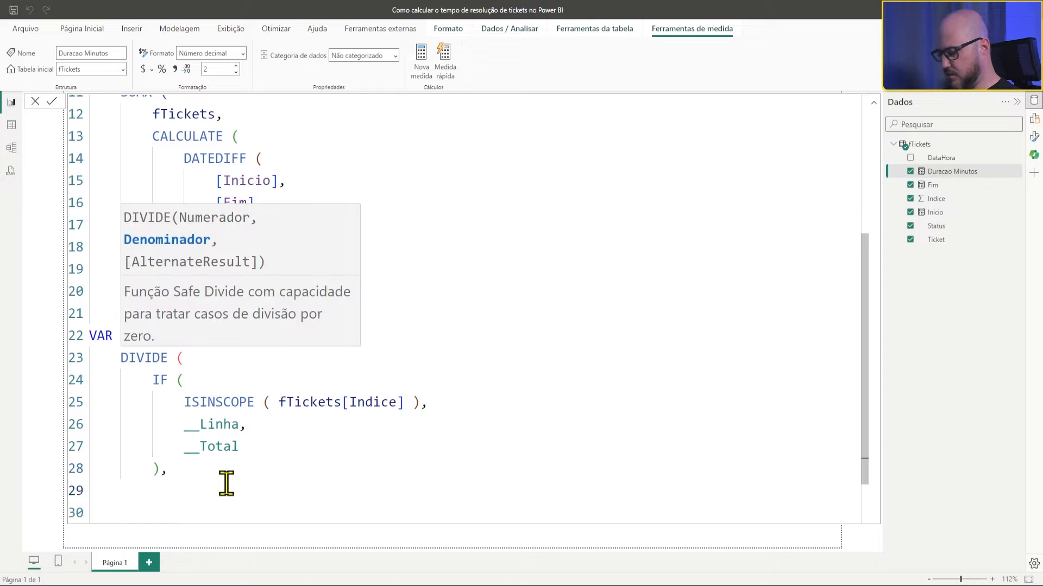
{"action": "type", "text": "60"}
{"action": "key", "text": "Return"}
{"action": "type", "text": ")"}
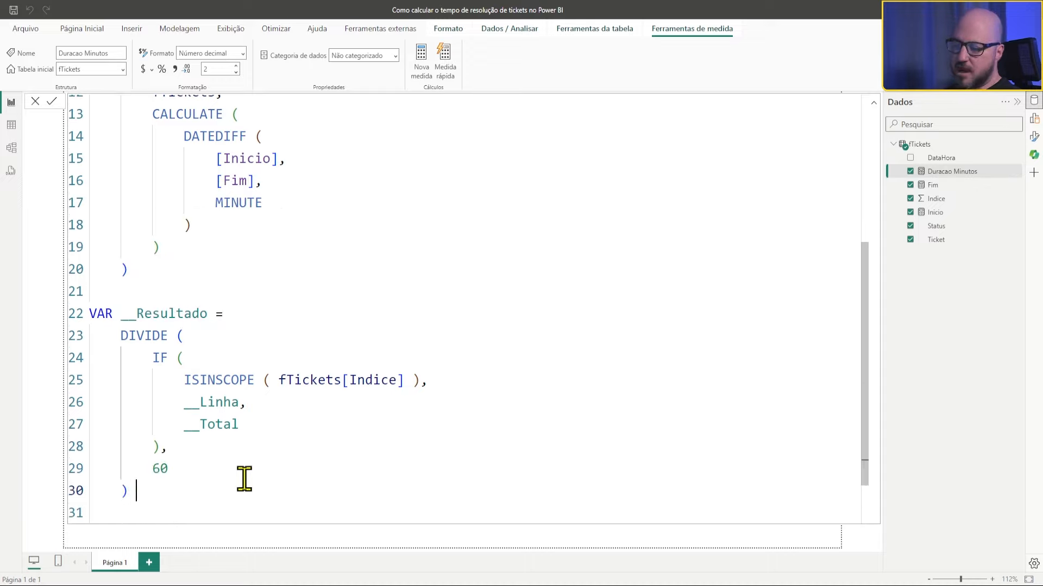
{"action": "scroll", "coordinate": [243, 478], "scroll_direction": "down", "scroll_amount": 2}
{"action": "scroll", "coordinate": [344, 396], "scroll_direction": "up", "scroll_amount": 5}
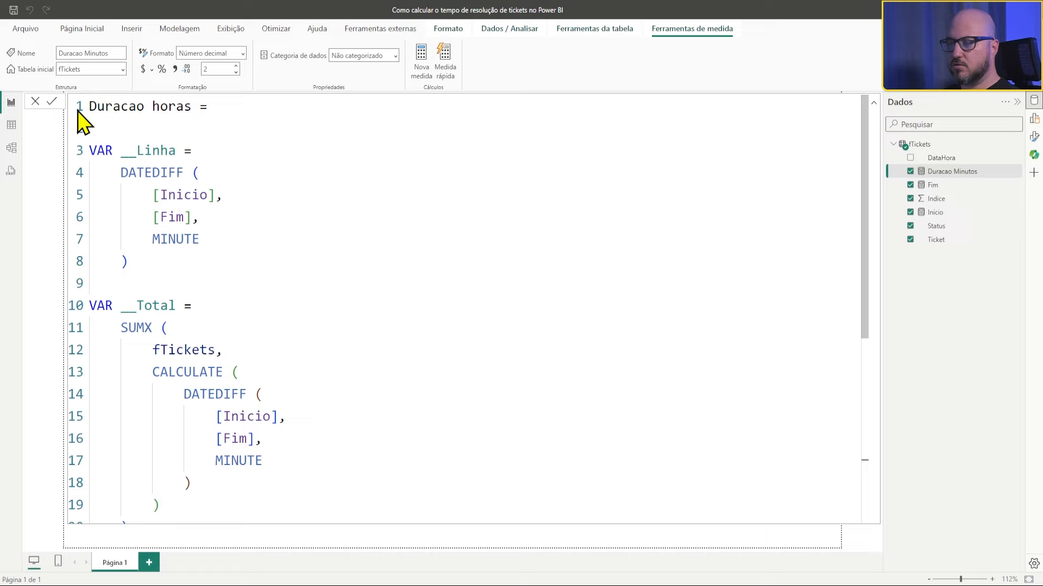
{"action": "left_click", "coordinate": [51, 101]}
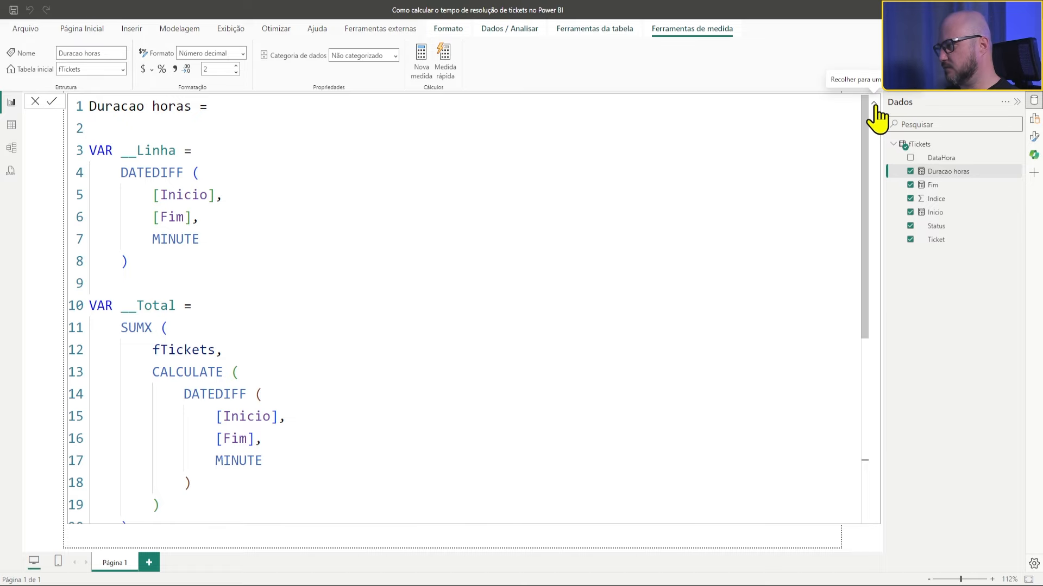
Collapse the formula editor, widen the table visual slightly and deselect it
{"action": "left_click", "coordinate": [873, 103]}
{"action": "scroll", "coordinate": [752, 326], "scroll_direction": "up", "scroll_amount": 5}
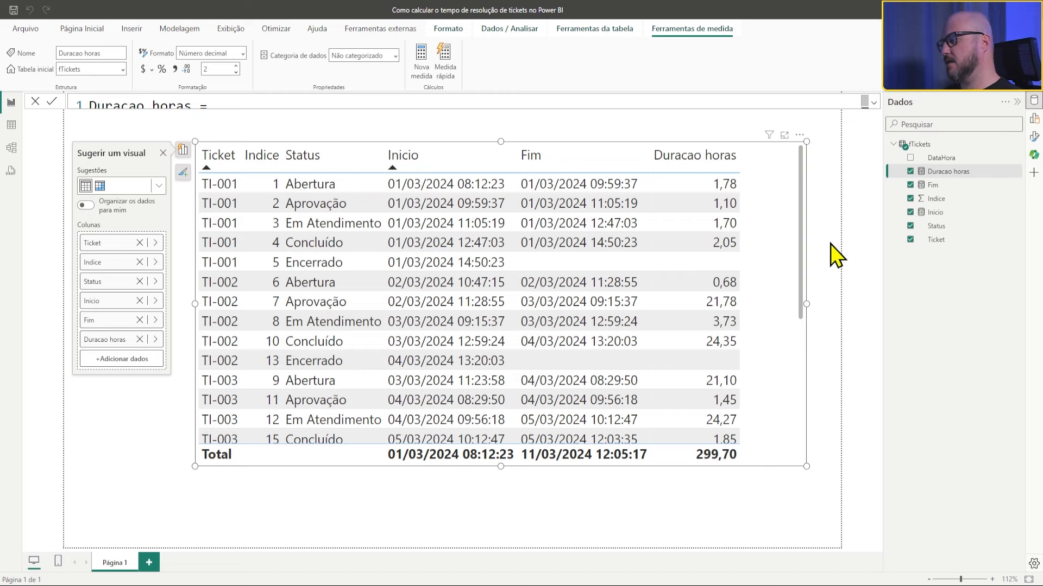
{"action": "left_click_drag", "start_coordinate": [806, 304], "coordinate": [825, 318]}
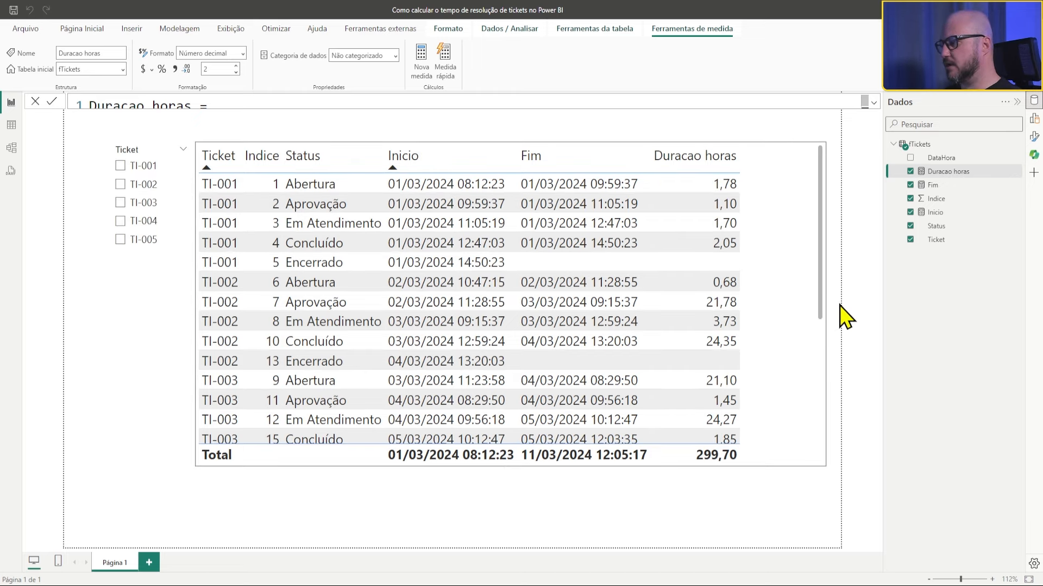
{"action": "left_click", "coordinate": [852, 300]}
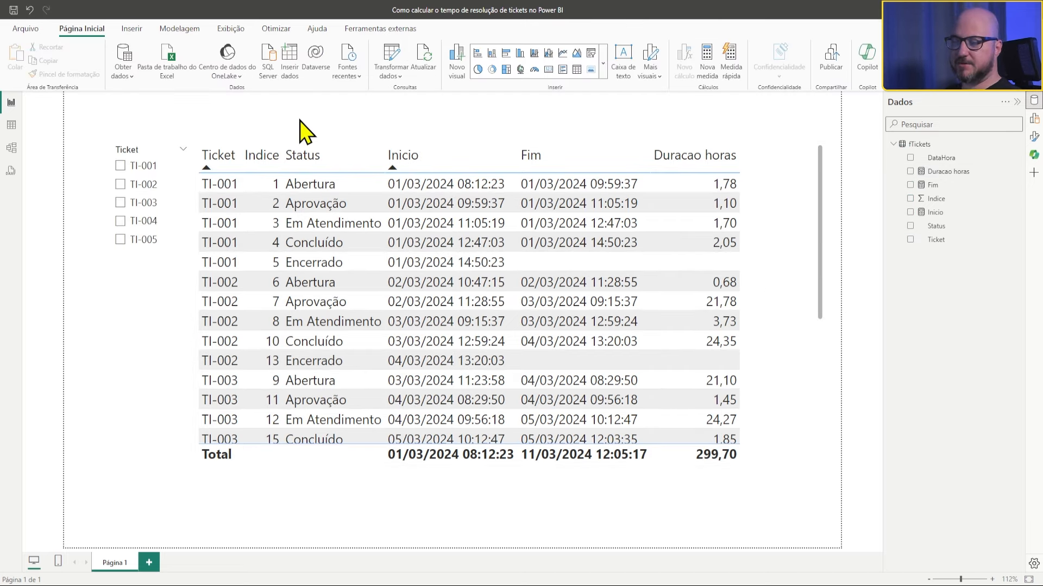
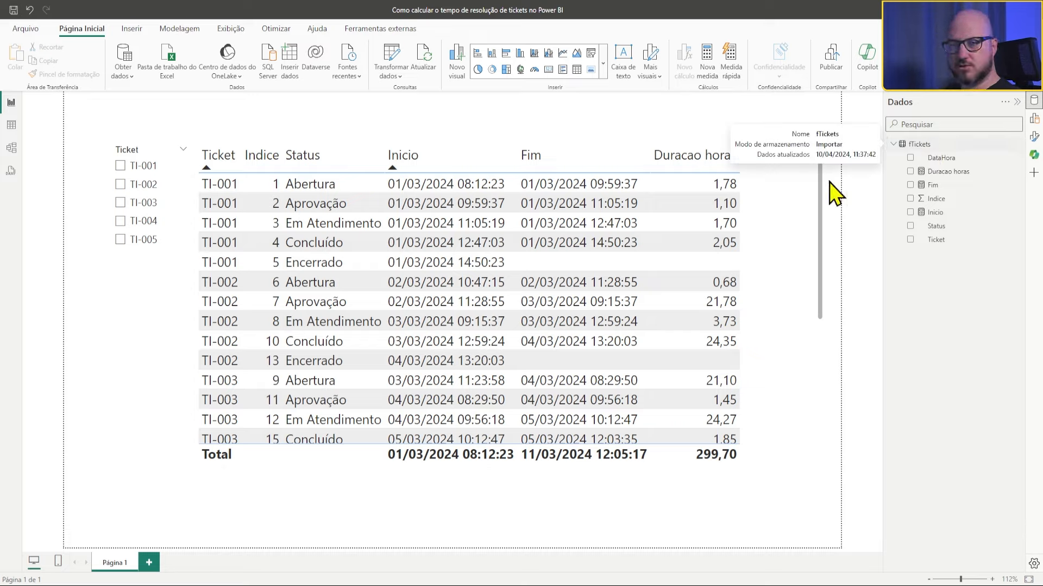
Add a new report page and start a new measure named Duracao datetime in the fTickets table
{"action": "left_click", "coordinate": [149, 562]}
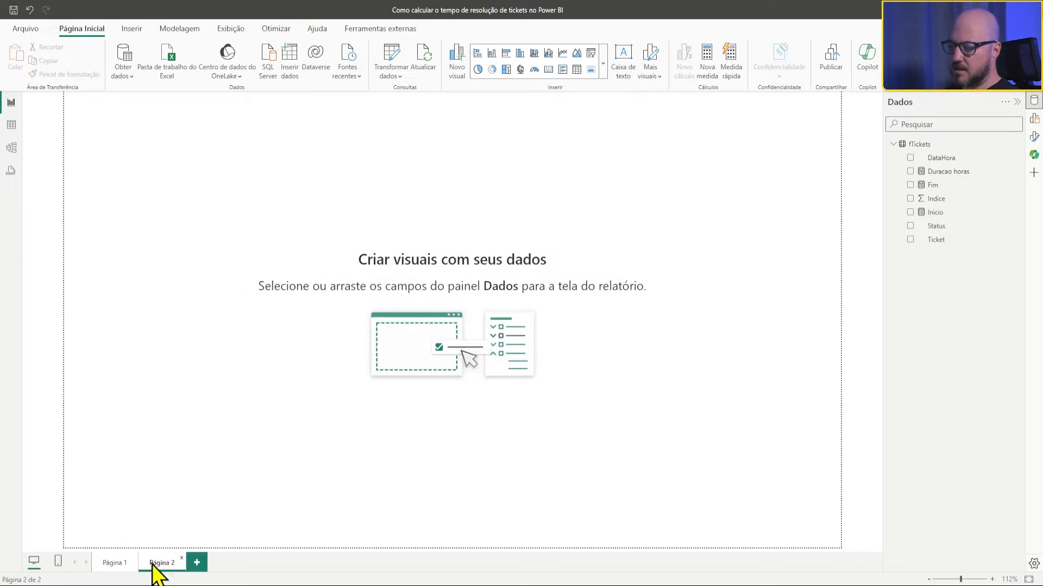
{"action": "right_click", "coordinate": [930, 149]}
{"action": "left_click", "coordinate": [652, 211]}
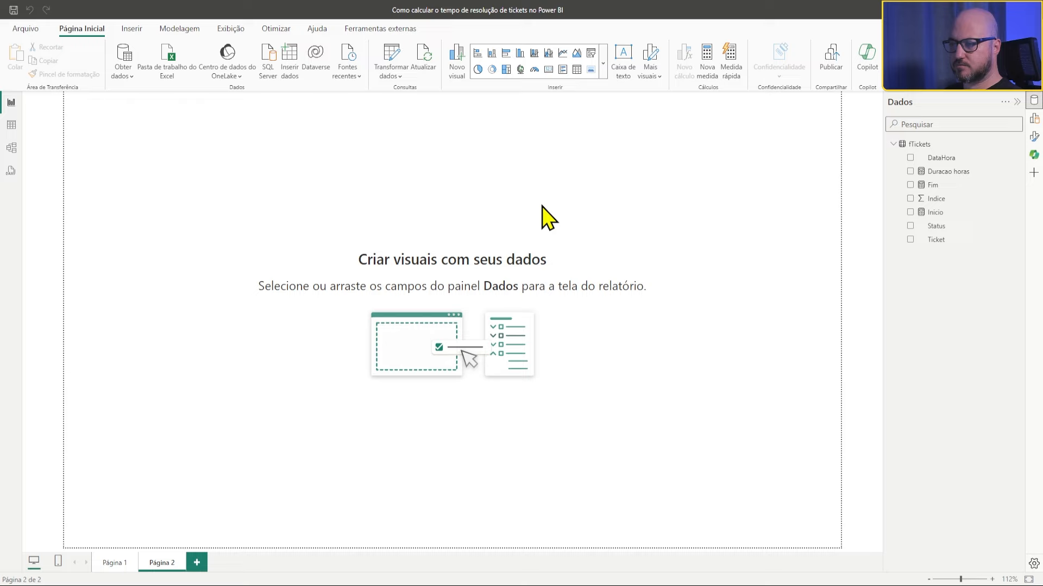
{"action": "type", "text": "Duracao"}
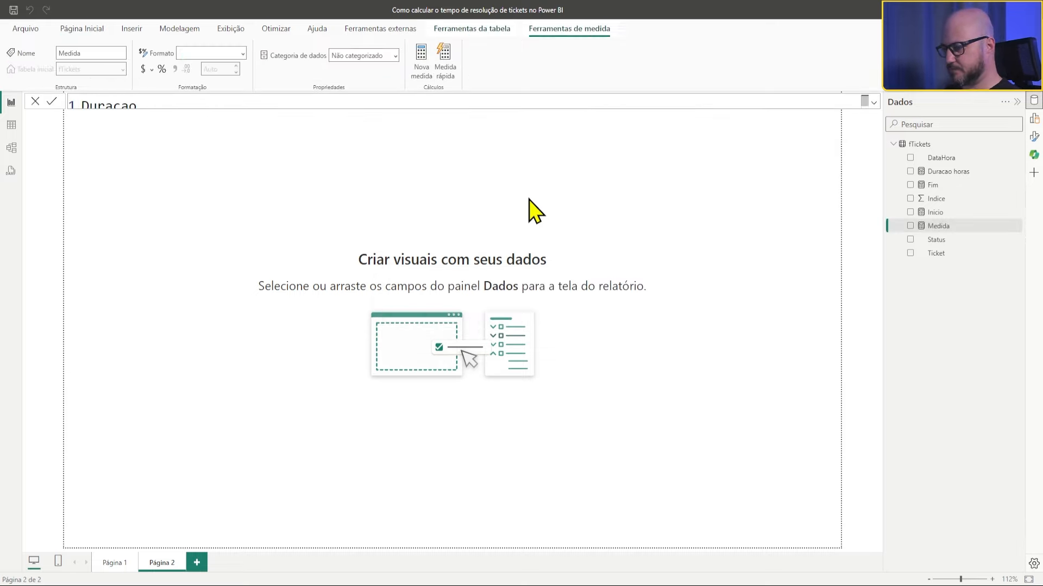
{"action": "scroll", "coordinate": [332, 106], "scroll_direction": "up", "scroll_amount": 5}
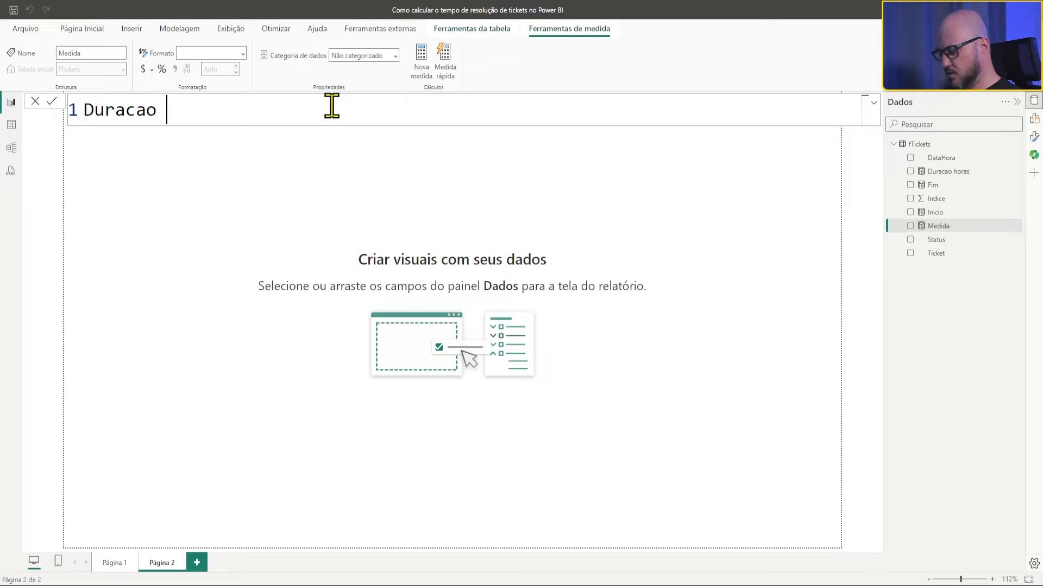
{"action": "type", "text": "D"}
{"action": "key", "text": "BackSpace"}
{"action": "type", "text": "date"}
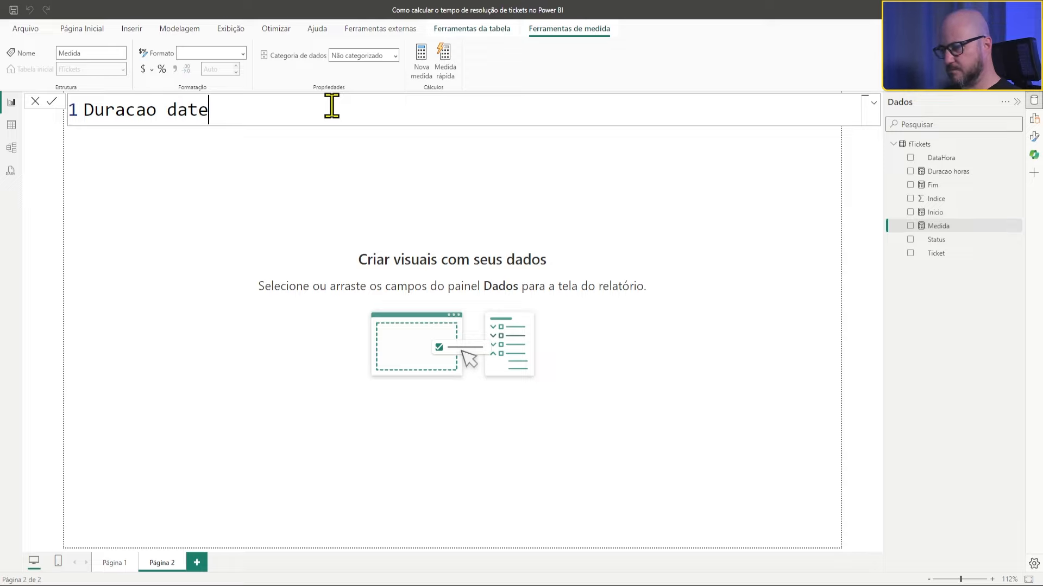
{"action": "type", "text": "time"}
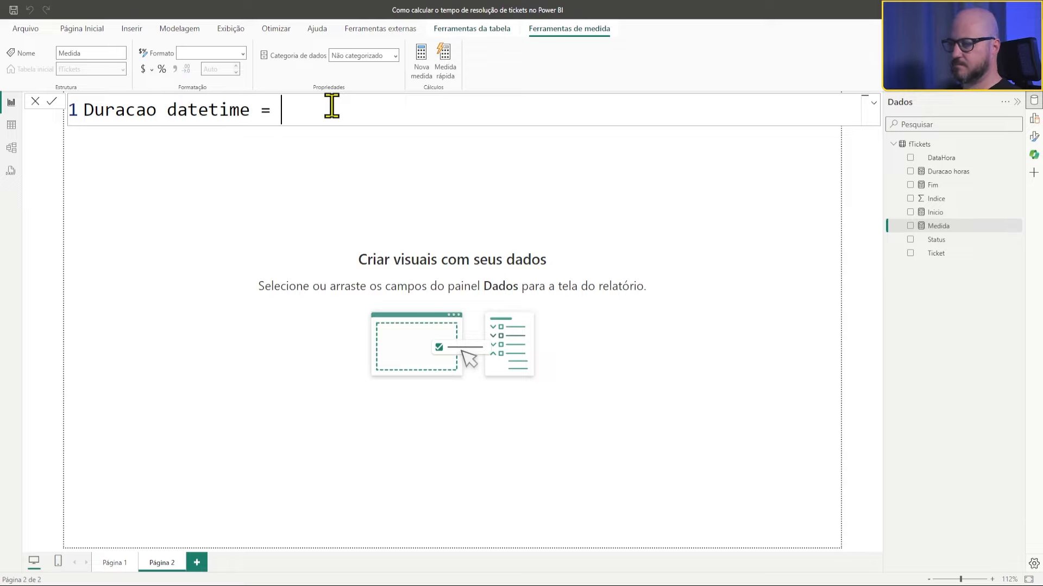
{"action": "type", "text": " ="}
{"action": "key", "text": "shift+Return"}
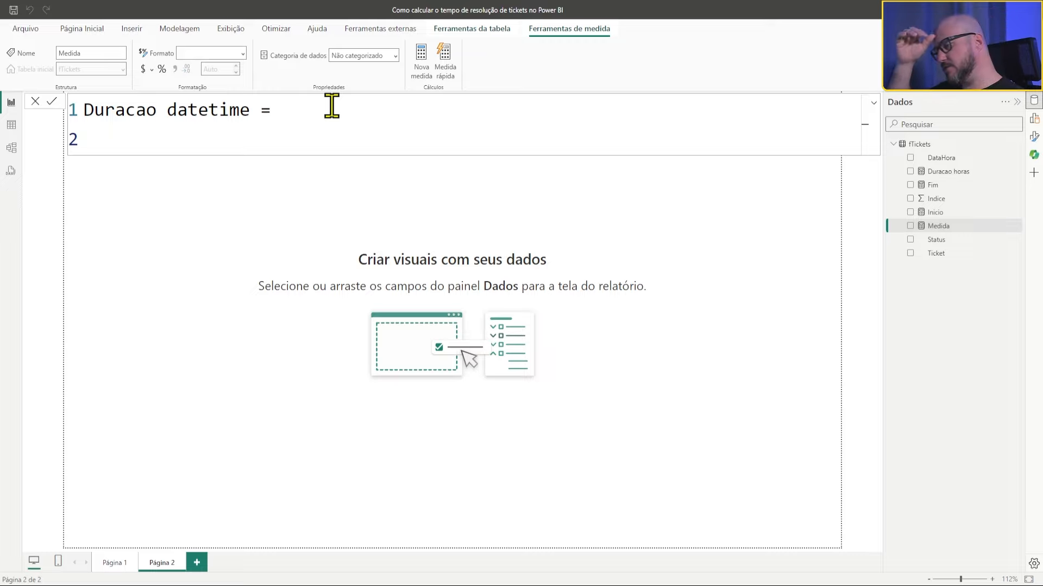
Declare the variable __Valor with the value 3600 on the third line of the Duracao datetime measure
{"action": "key", "text": "shift+Return"}
{"action": "type", "text": "VA"}
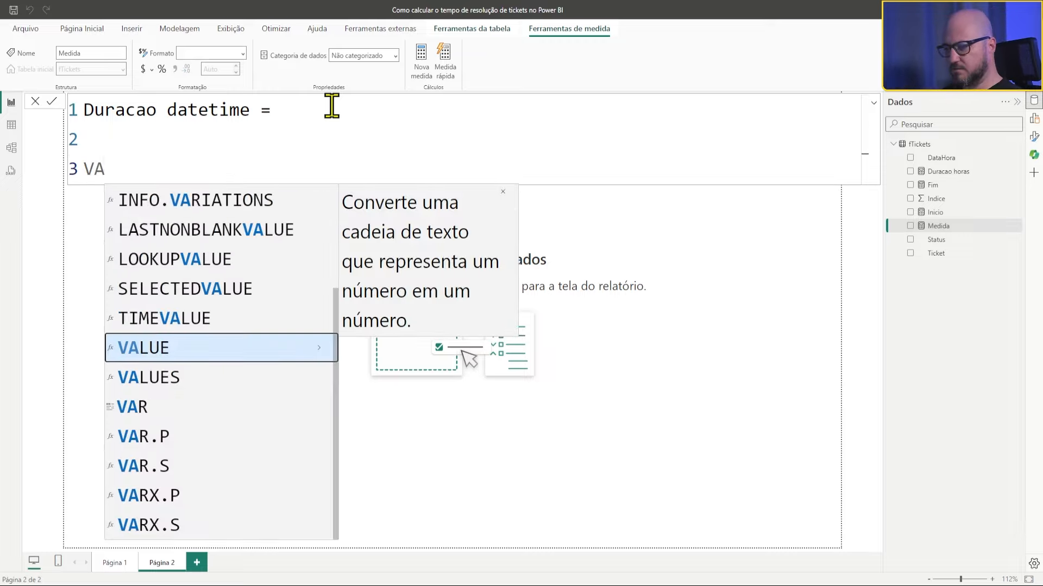
{"action": "key", "text": "BackSpace"}
{"action": "key", "text": "BackSpace"}
{"action": "type", "text": "VAR __Valor ="}
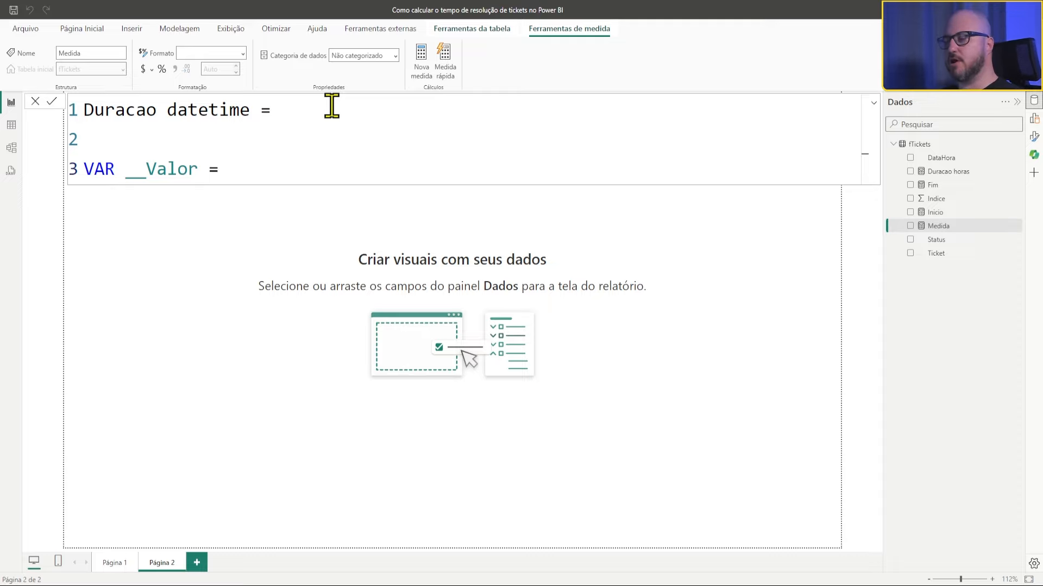
{"action": "type", "text": "600"}
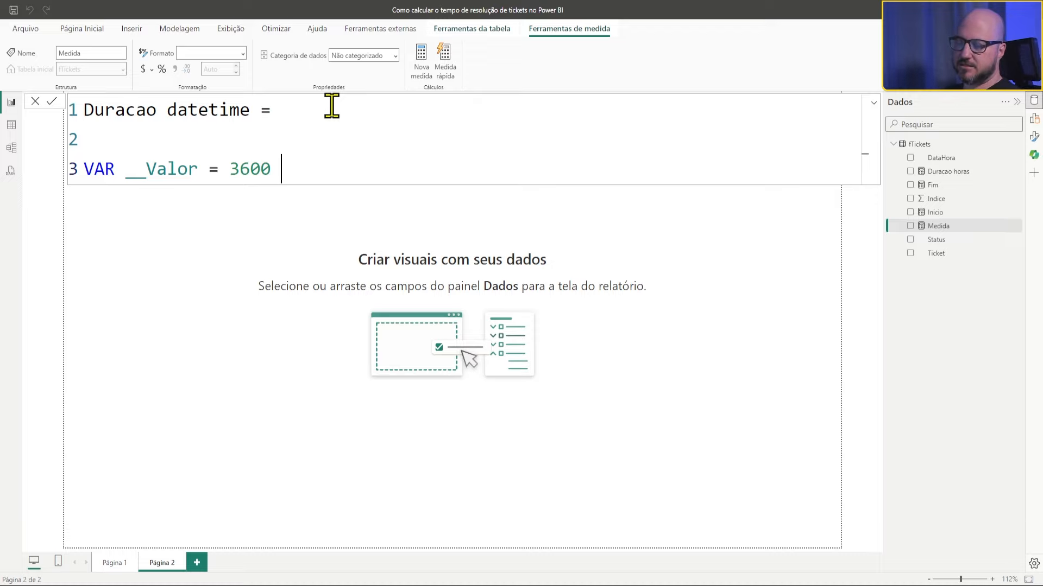
Write the comment --01:30:30 on the empty line above the __Valor variable
{"action": "left_click", "coordinate": [276, 135]}
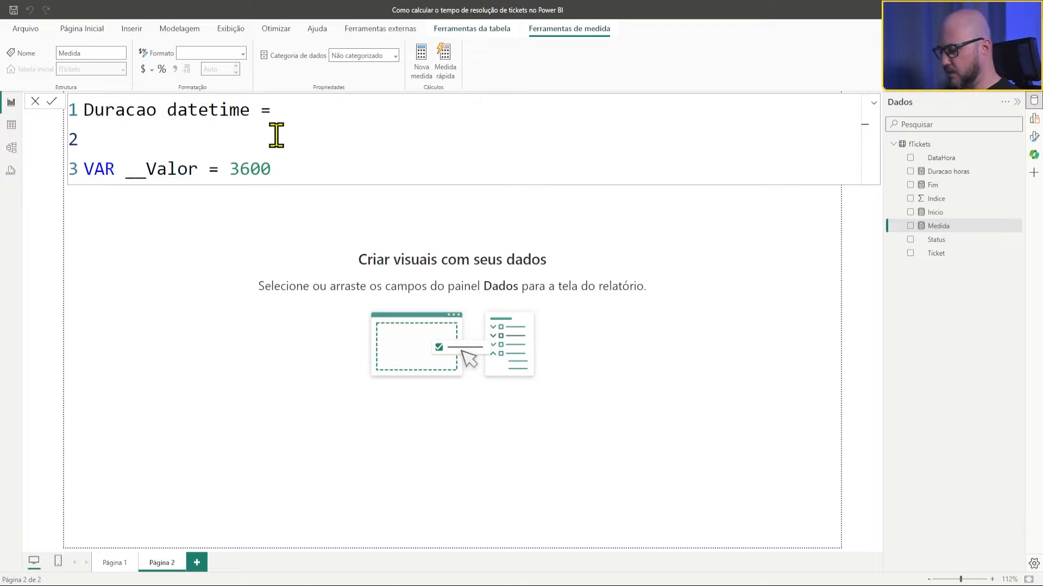
{"action": "type", "text": "--01"}
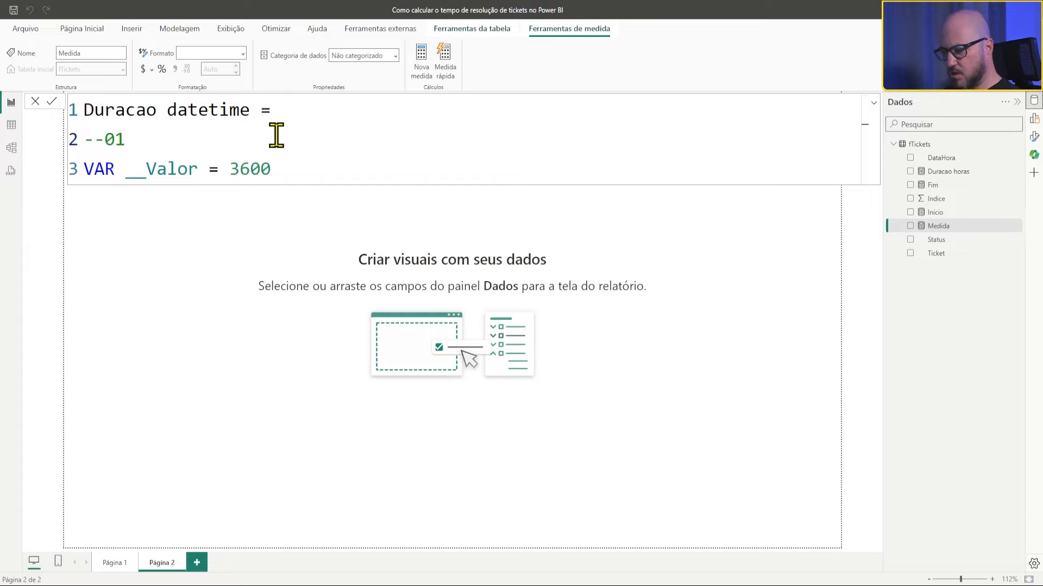
{"action": "type", "text": ":30"}
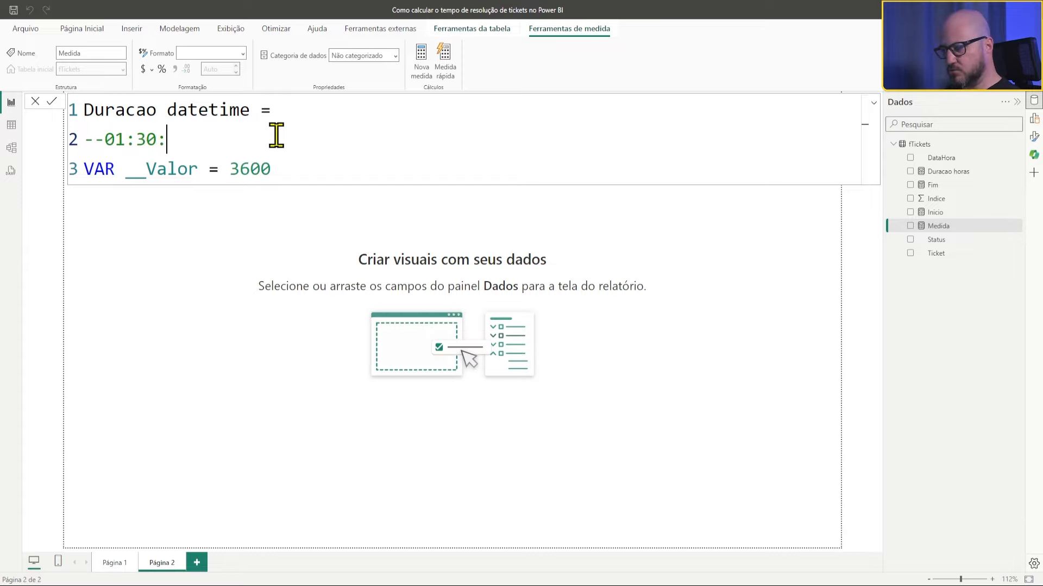
{"action": "type", "text": ":30"}
Extend the __Valor expression with + (30*60) + 30
{"action": "left_click", "coordinate": [312, 167]}
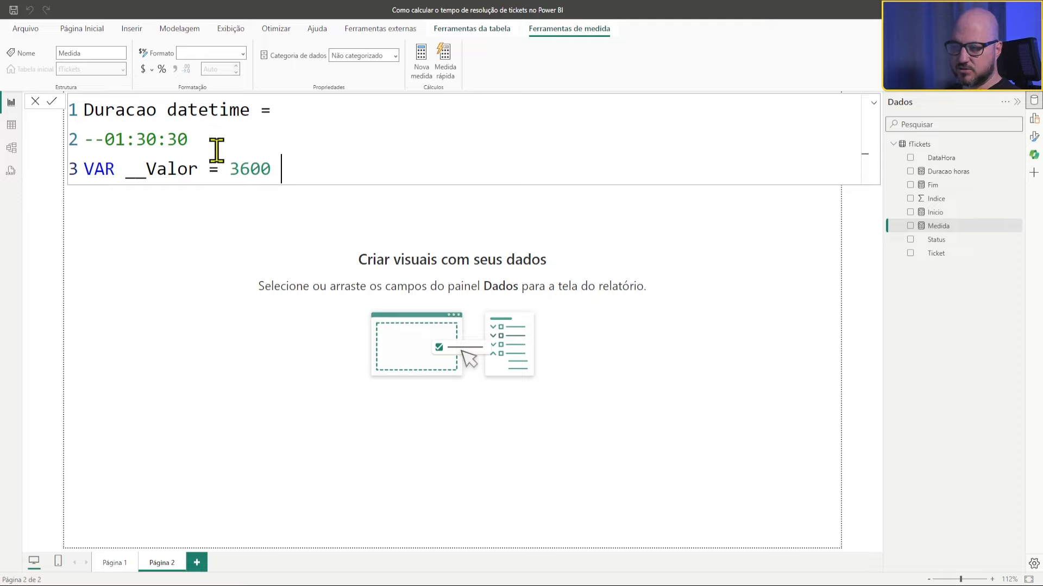
{"action": "type", "text": "+"}
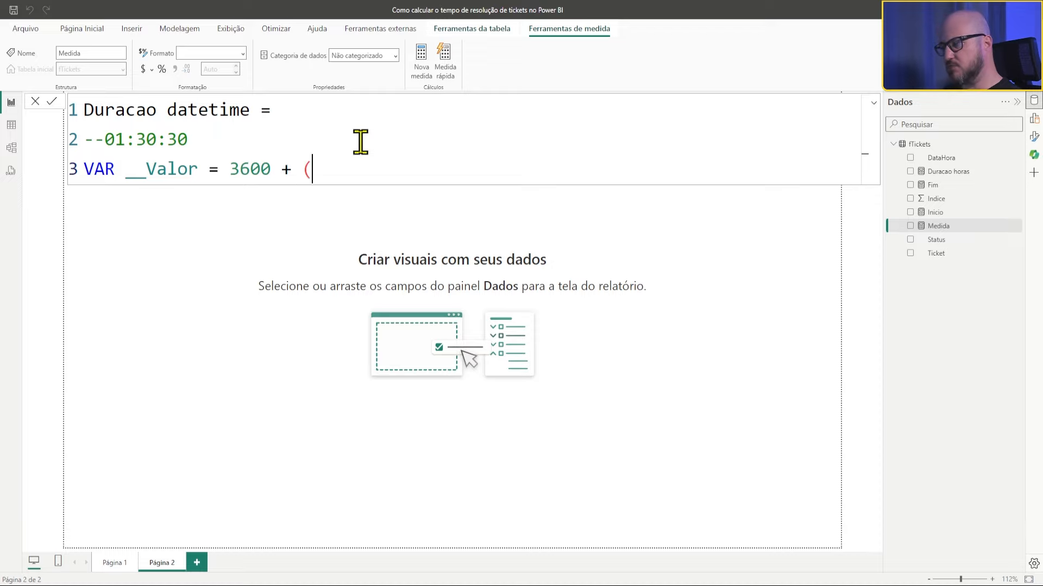
{"action": "type", "text": "(30"}
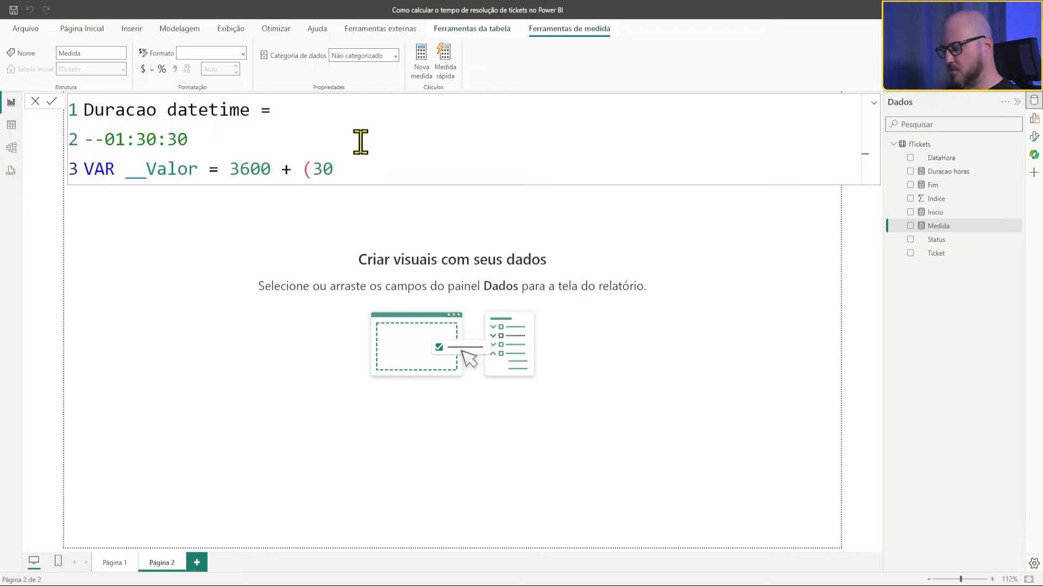
{"action": "type", "text": "*60"}
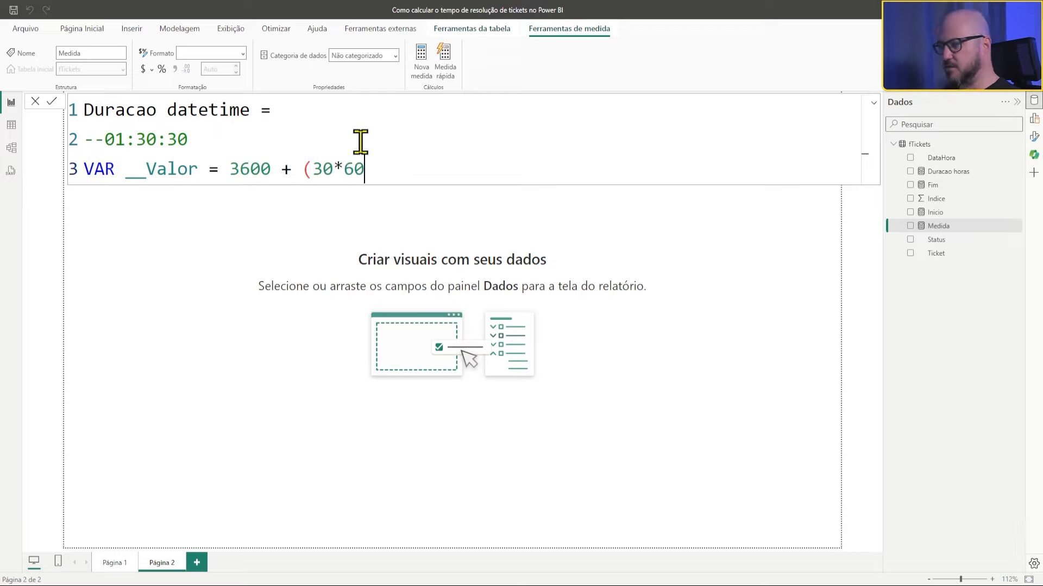
{"action": "type", "text": ") + 30"}
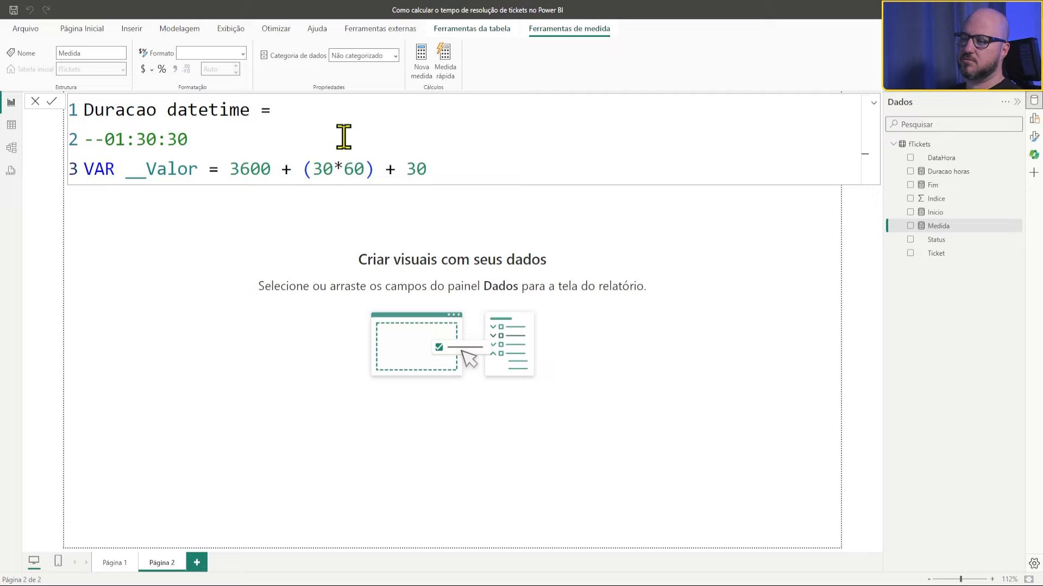
Replace 3600 in the __Valor expression with (1*3600)
{"action": "left_click_drag", "start_coordinate": [228, 165], "coordinate": [271, 165]}
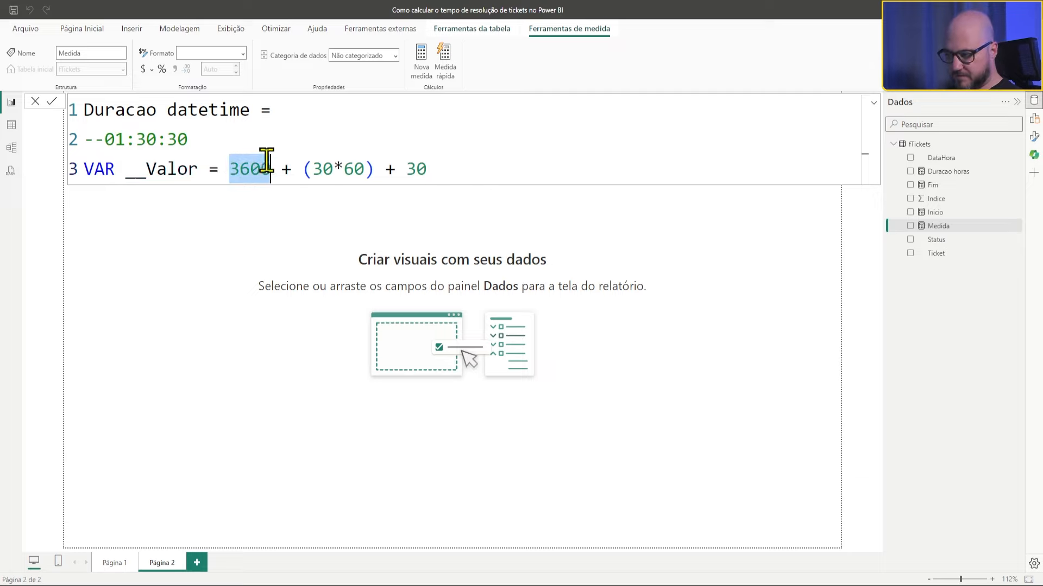
{"action": "type", "text": "(1"}
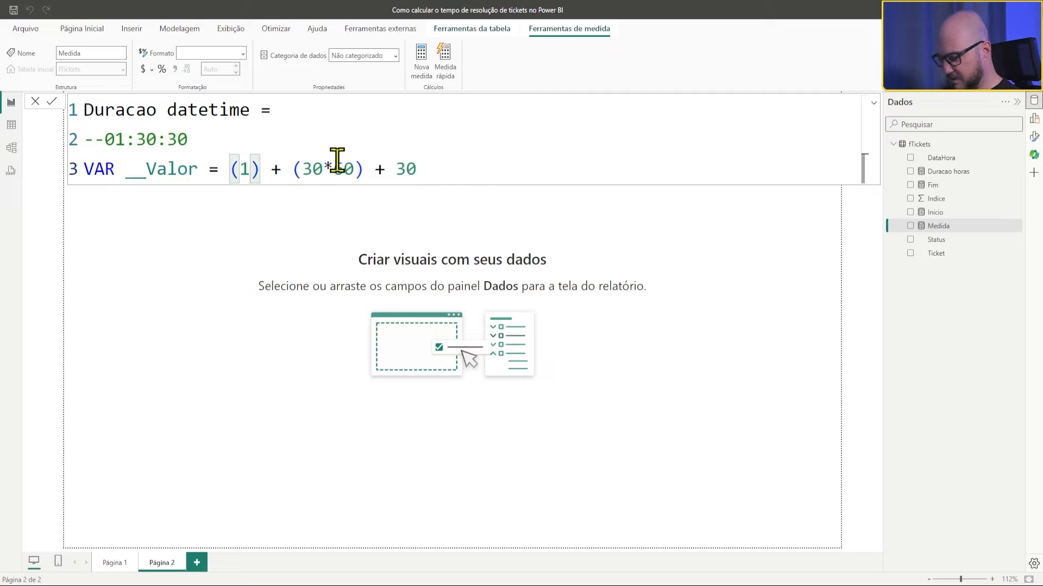
{"action": "type", "text": "*"}
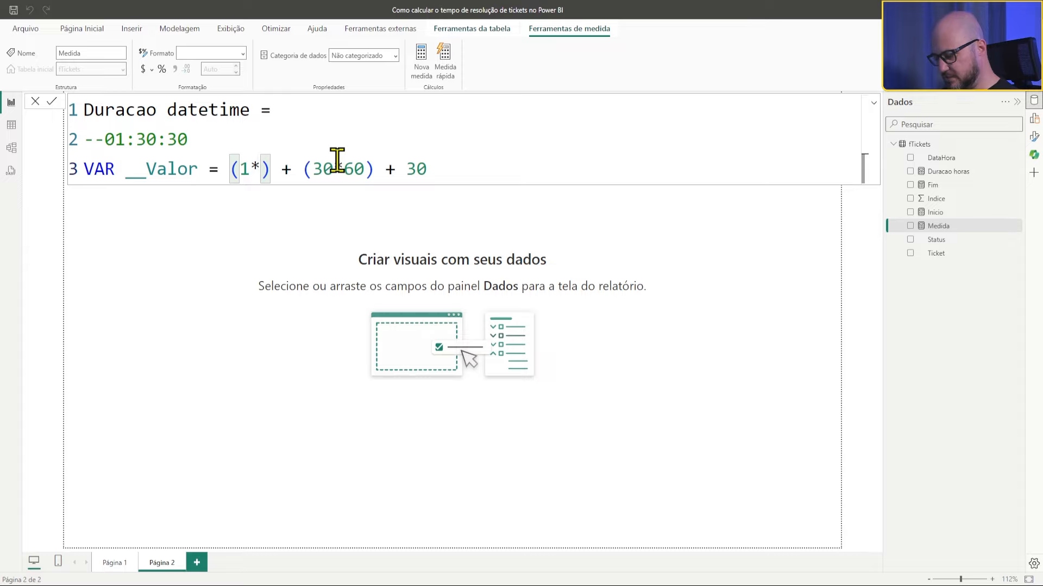
{"action": "type", "text": "3600"}
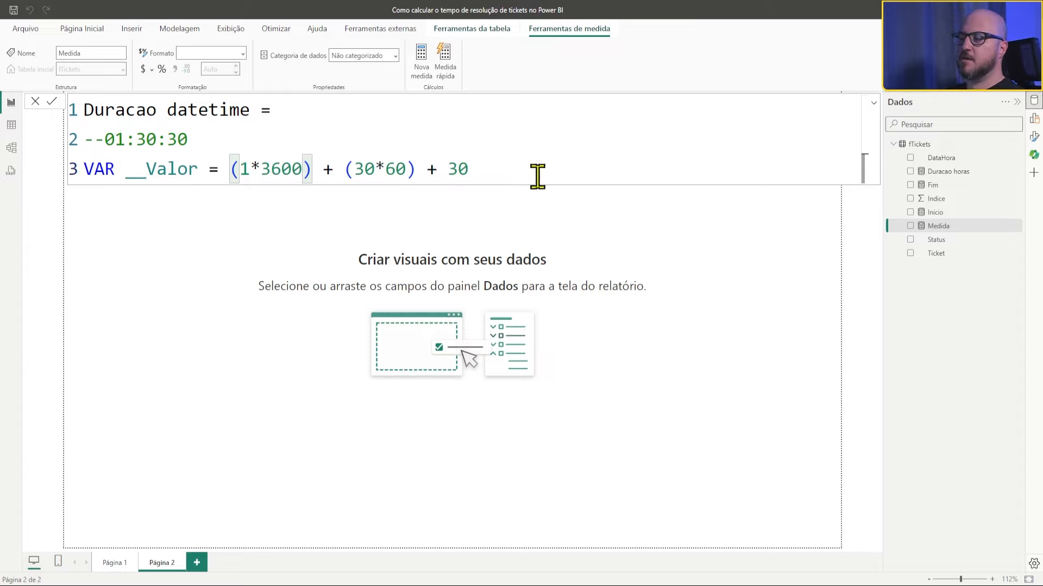
Complete the measure with a RETURN clause giving __Valor, commit it, and place Duracao datetime in a new visual on the page
{"action": "left_click", "coordinate": [538, 177]}
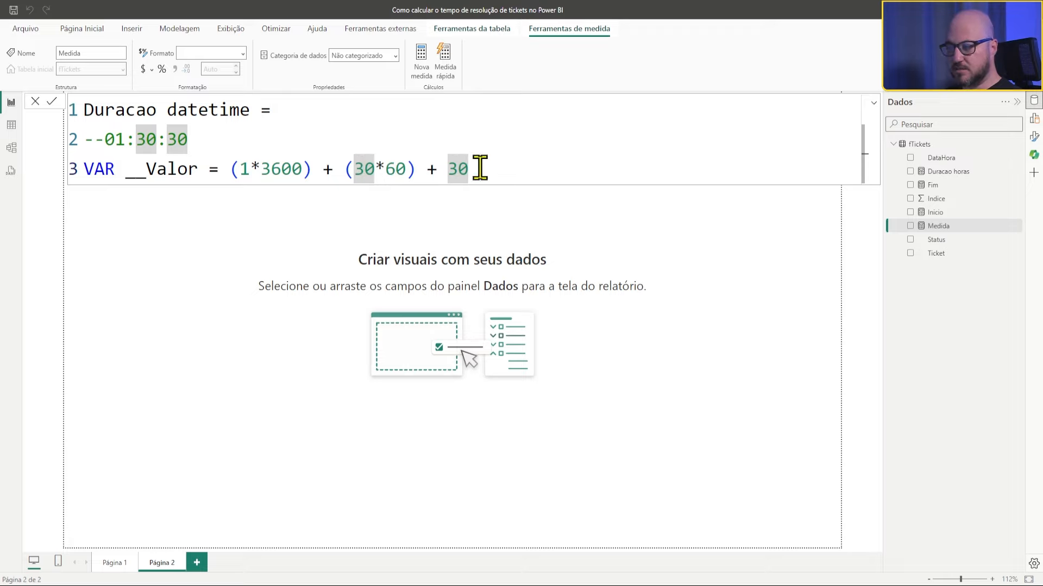
{"action": "key", "text": "Return"}
{"action": "type", "text": "RE"}
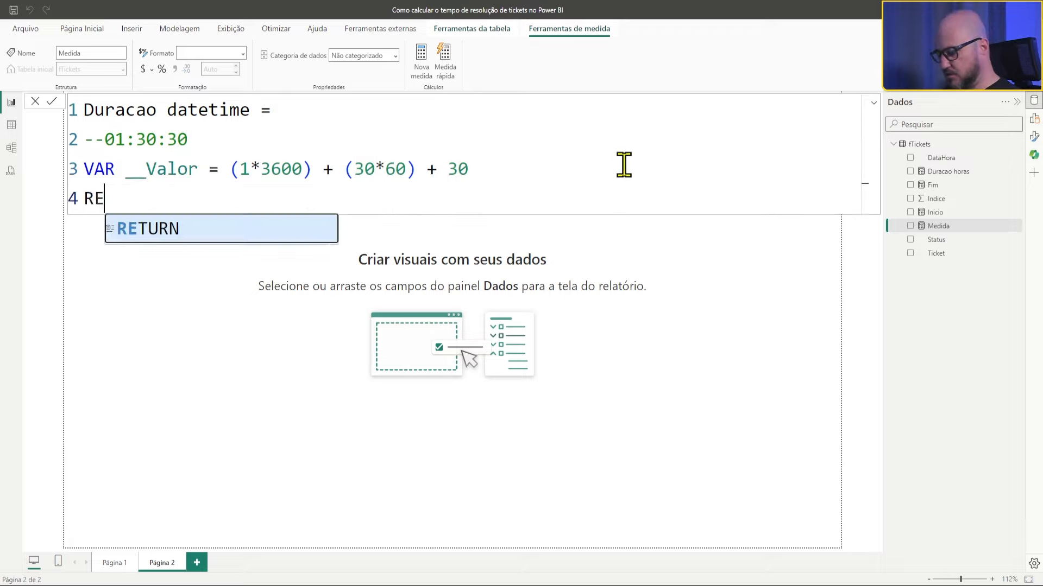
{"action": "type", "text": "TURN"}
{"action": "key", "text": "shift+Return"}
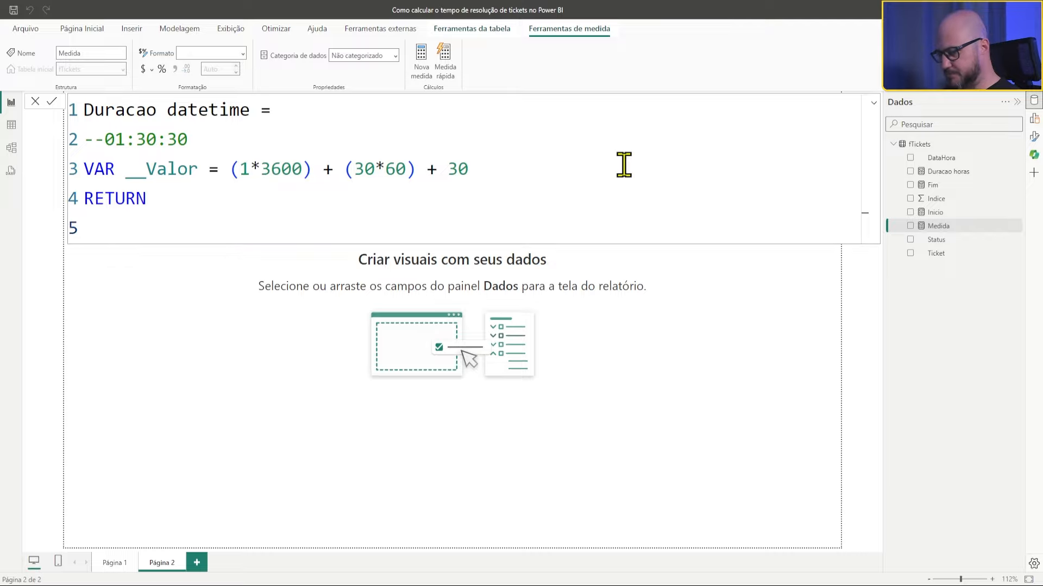
{"action": "key", "text": "Tab"}
{"action": "type", "text": "__Valor"}
{"action": "key", "text": "Return"}
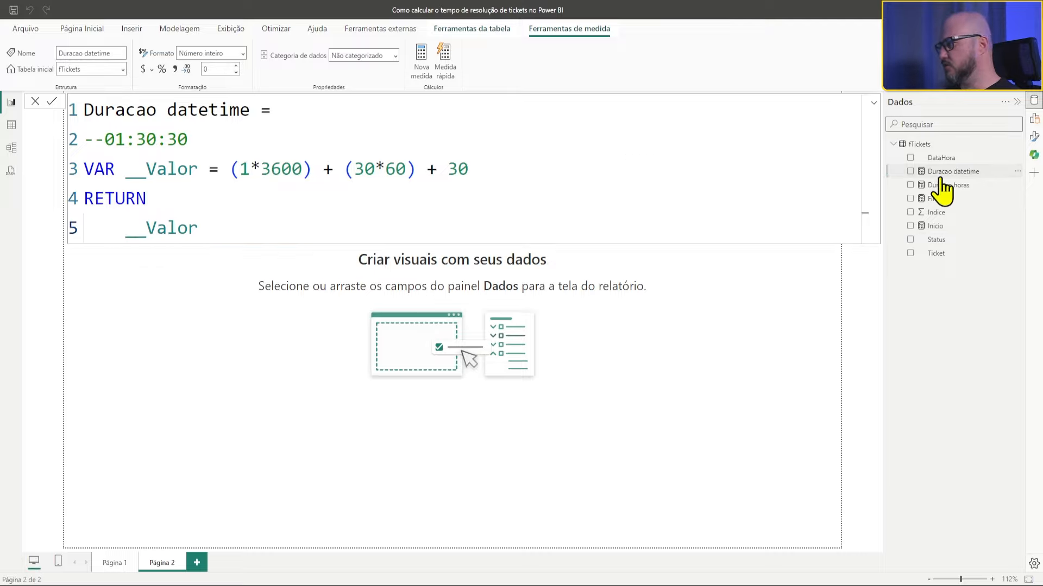
{"action": "left_click_drag", "start_coordinate": [943, 179], "coordinate": [543, 333]}
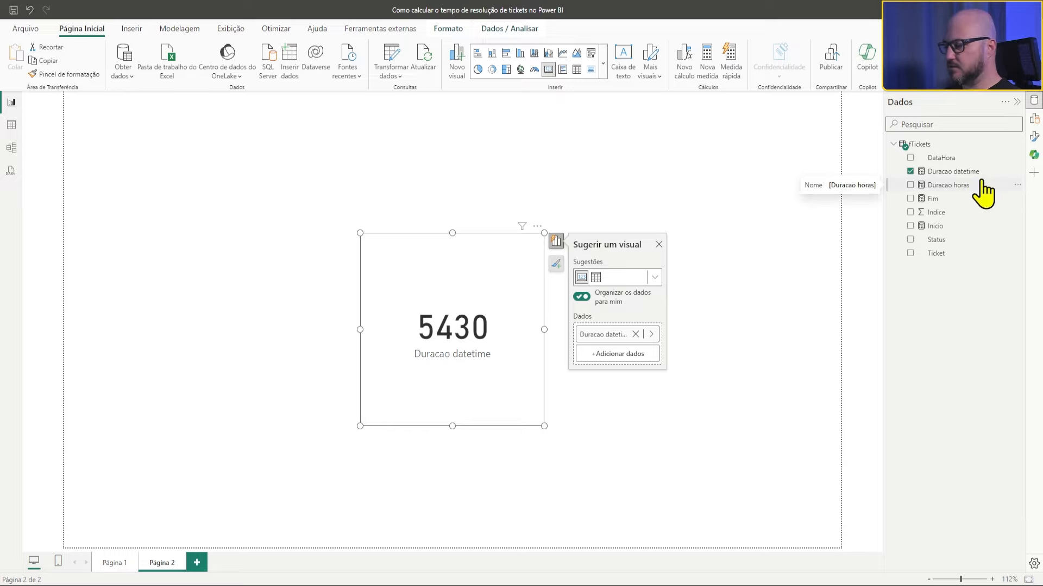
Reopen the Duracao datetime formula and declare VAR __Hora = DIVIDE ( __Valor, 3600 ) on a new line below __Valor
{"action": "left_click", "coordinate": [960, 171]}
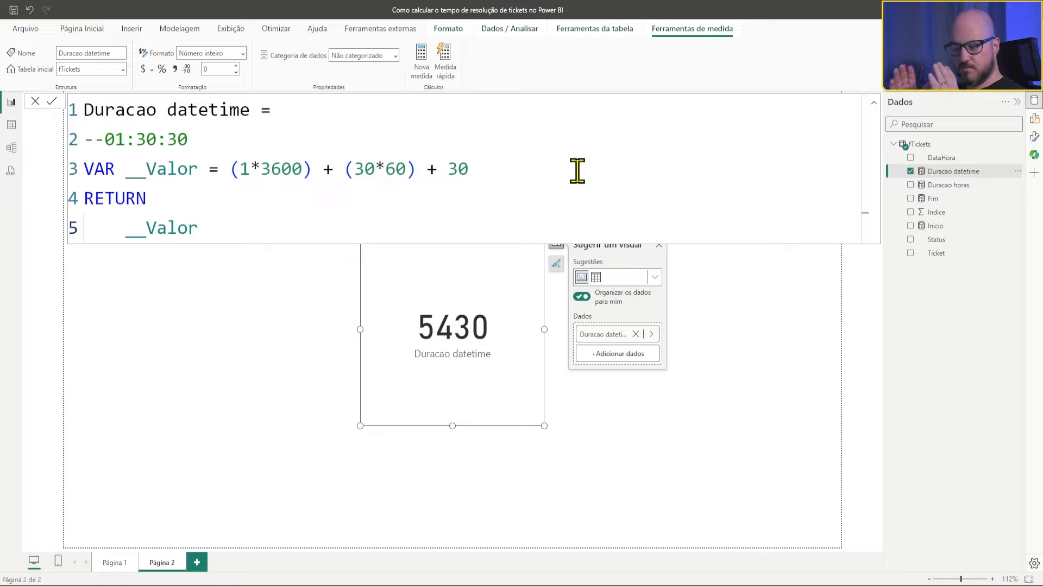
{"action": "left_click", "coordinate": [597, 170]}
{"action": "key", "text": "Return"}
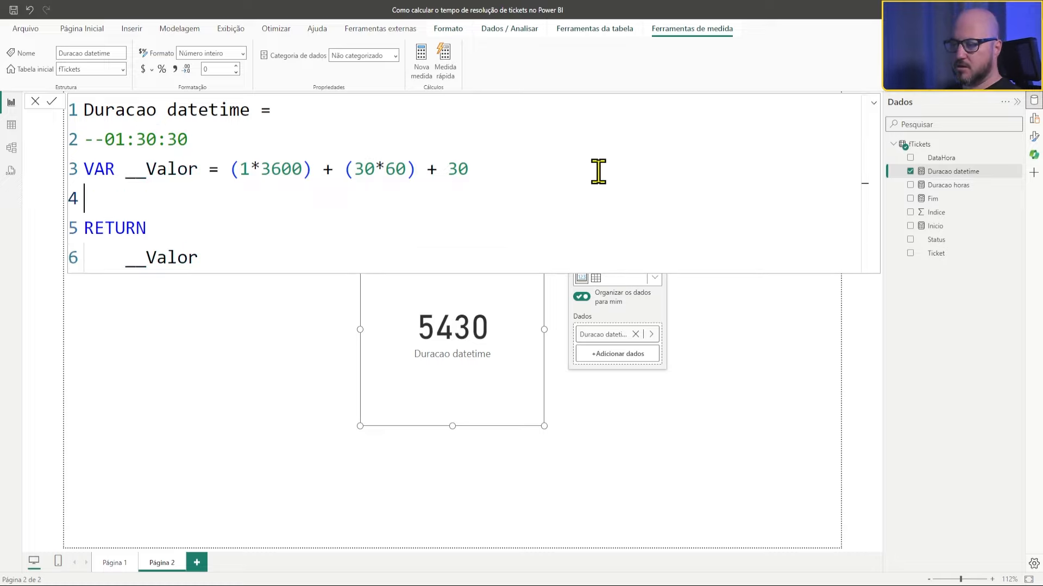
{"action": "type", "text": "VAR __"}
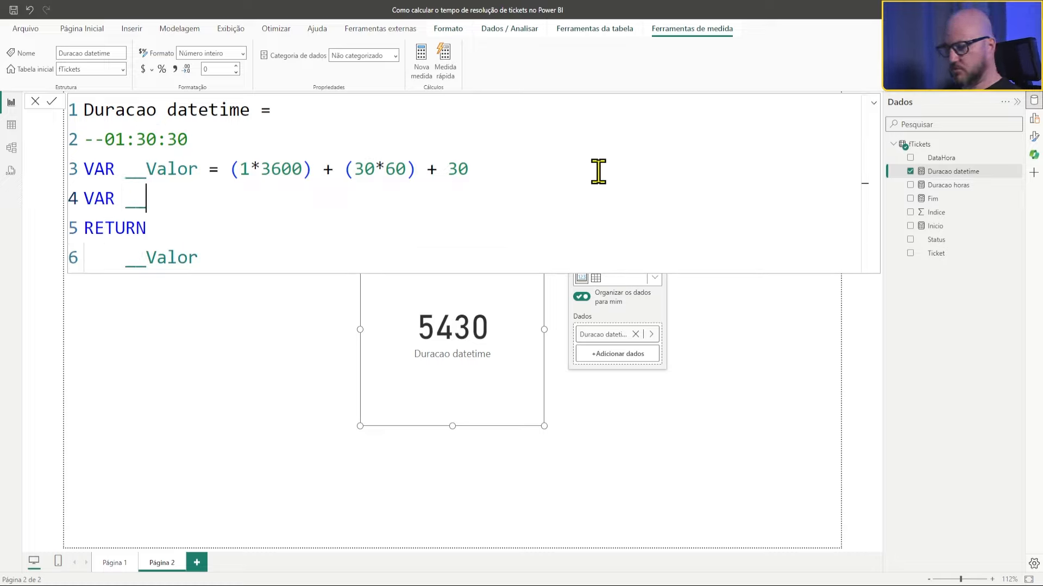
{"action": "type", "text": "Hora ="}
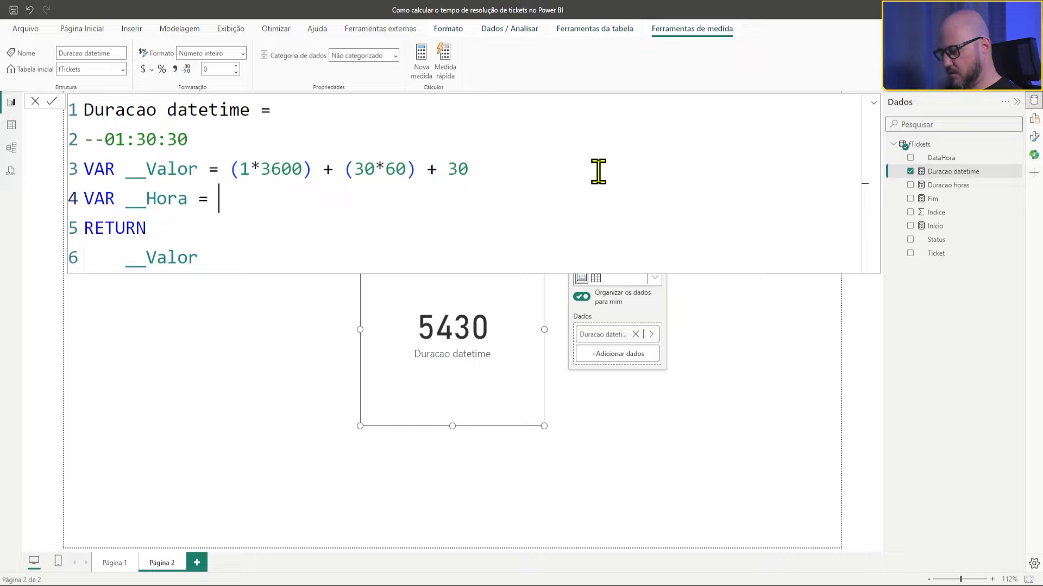
{"action": "type", "text": "IVIDE ("}
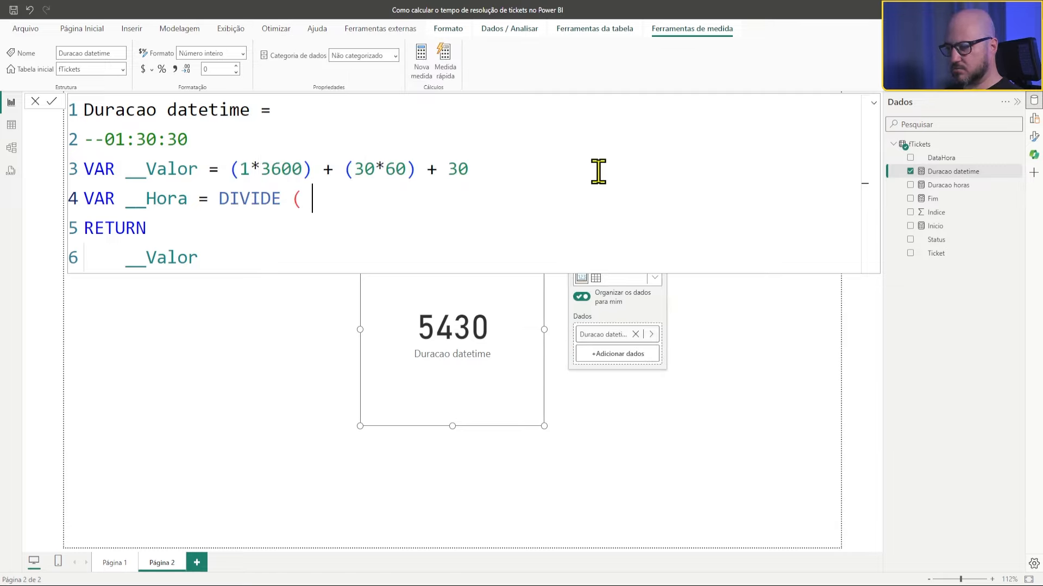
{"action": "double_click", "coordinate": [171, 170]}
{"action": "key", "text": "ctrl+c"}
{"action": "left_click", "coordinate": [353, 212]}
{"action": "key", "text": "ctrl+v"}
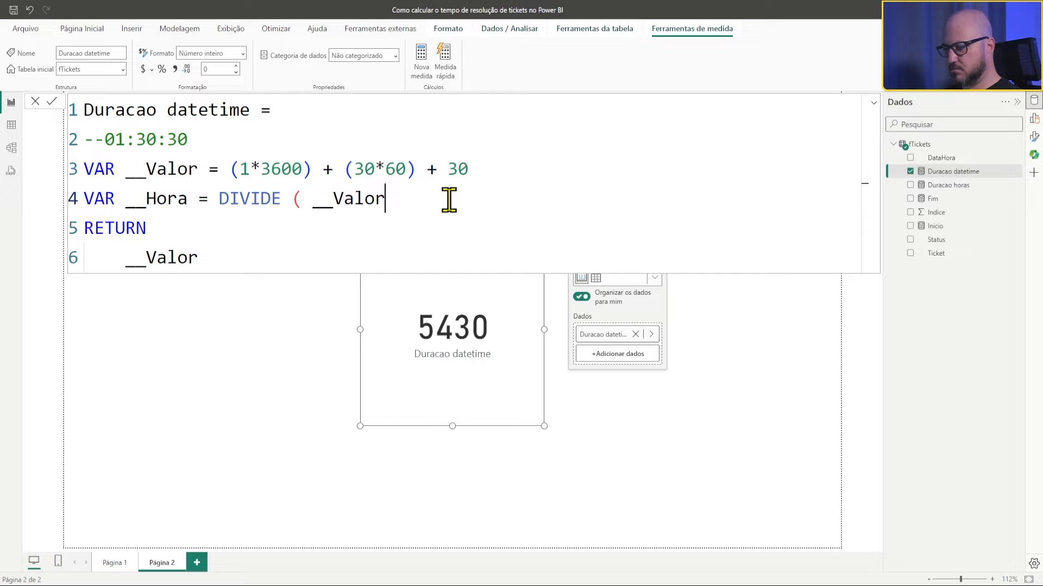
{"action": "type", "text": ", "}
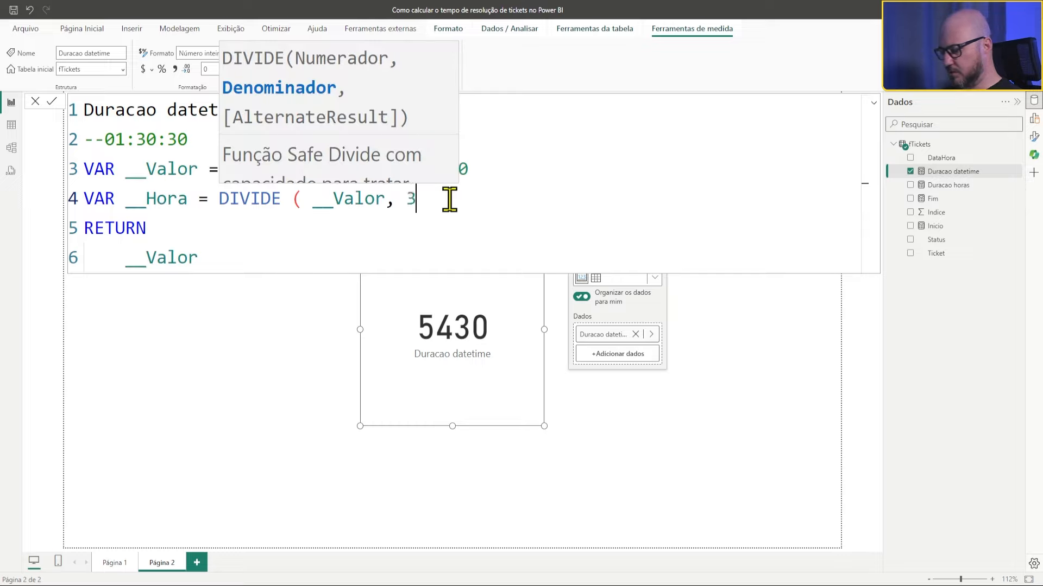
{"action": "type", "text": "3600"}
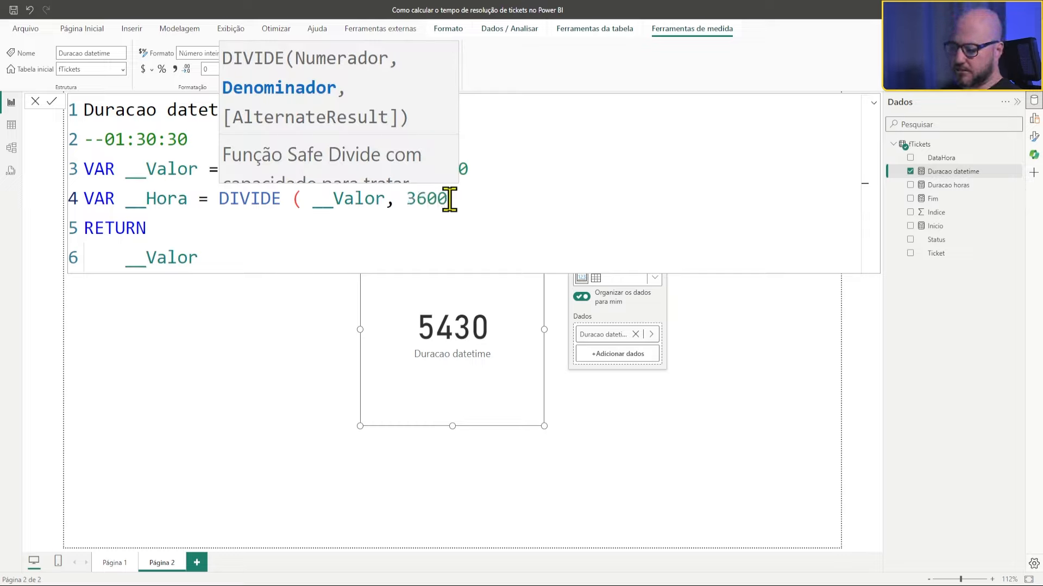
{"action": "type", "text": " )"}
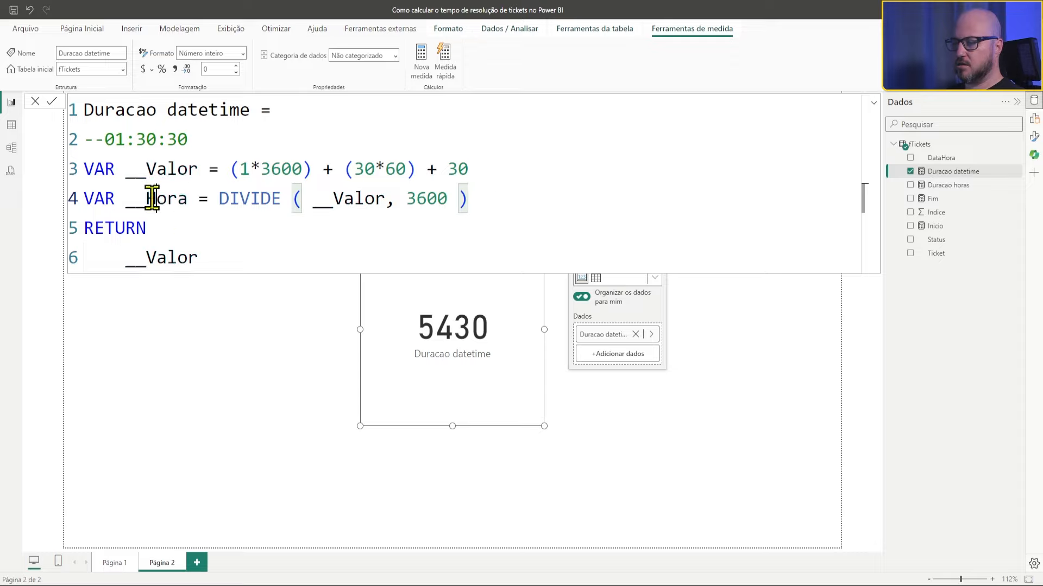
Change the RETURN result of the measure to __Hora and commit the formula
{"action": "double_click", "coordinate": [153, 199]}
{"action": "key", "text": "ctrl+c"}
{"action": "double_click", "coordinate": [164, 258]}
{"action": "key", "text": "ctrl+v"}
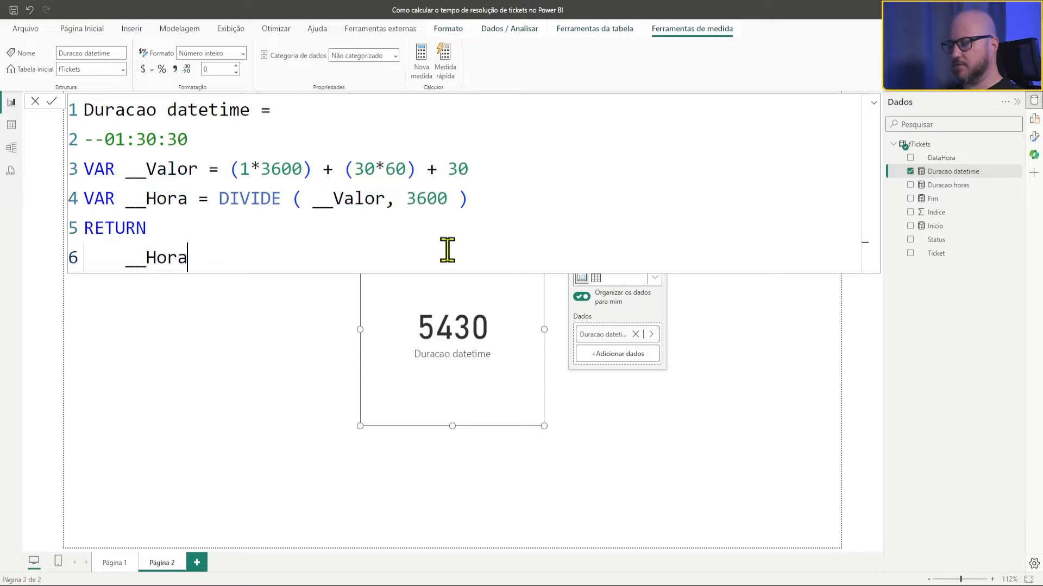
{"action": "key", "text": "Return"}
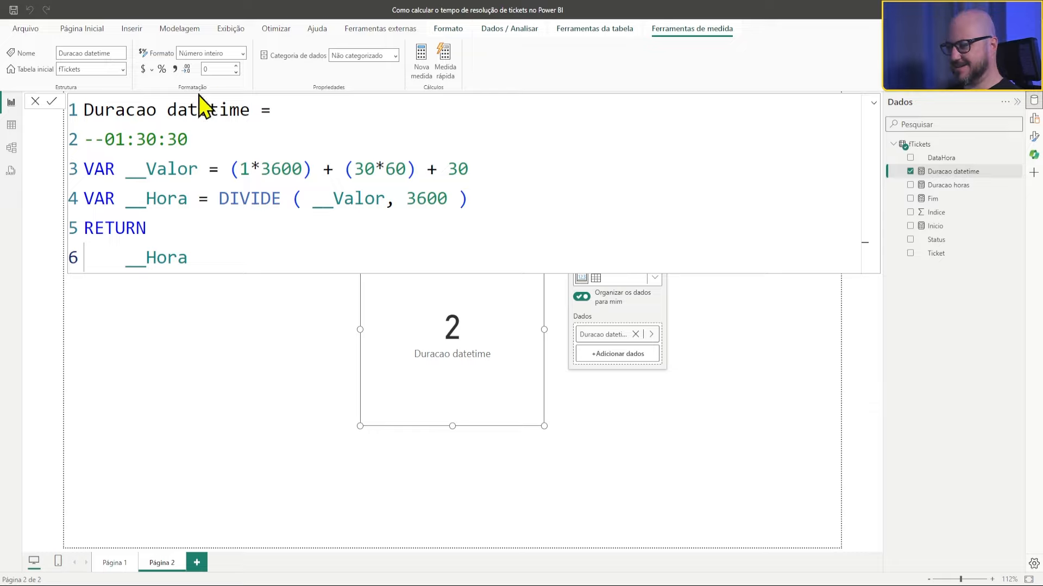
Set the Duracao datetime measure's number format to 5 decimal places
{"action": "left_click", "coordinate": [236, 67]}
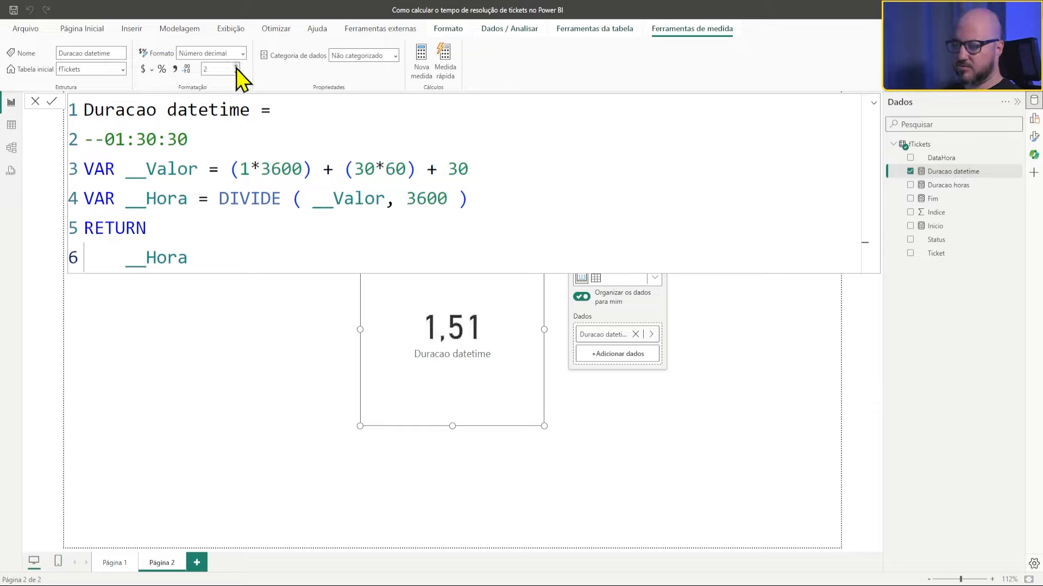
{"action": "left_click", "coordinate": [237, 67]}
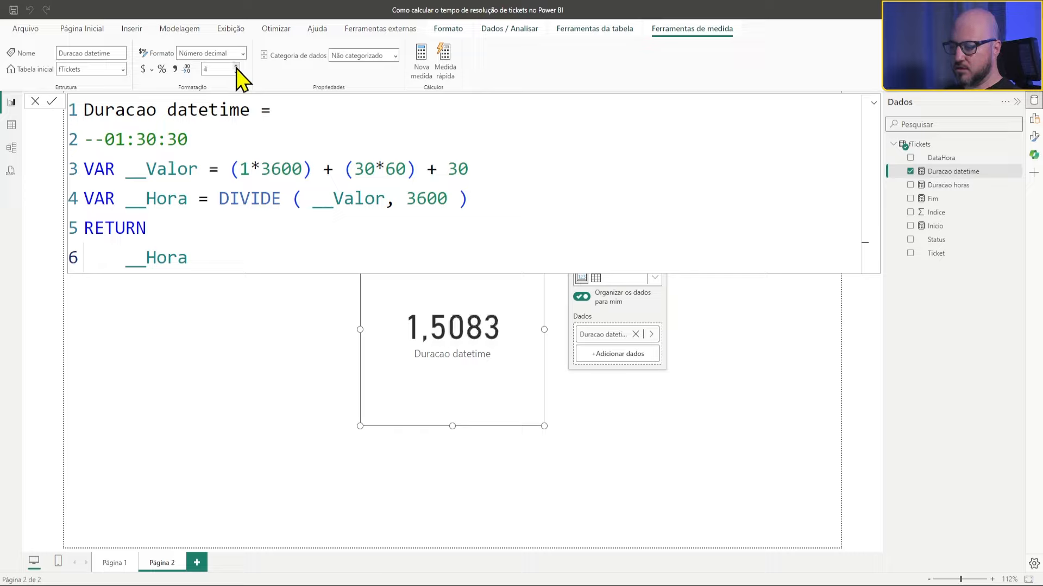
{"action": "left_click", "coordinate": [237, 66]}
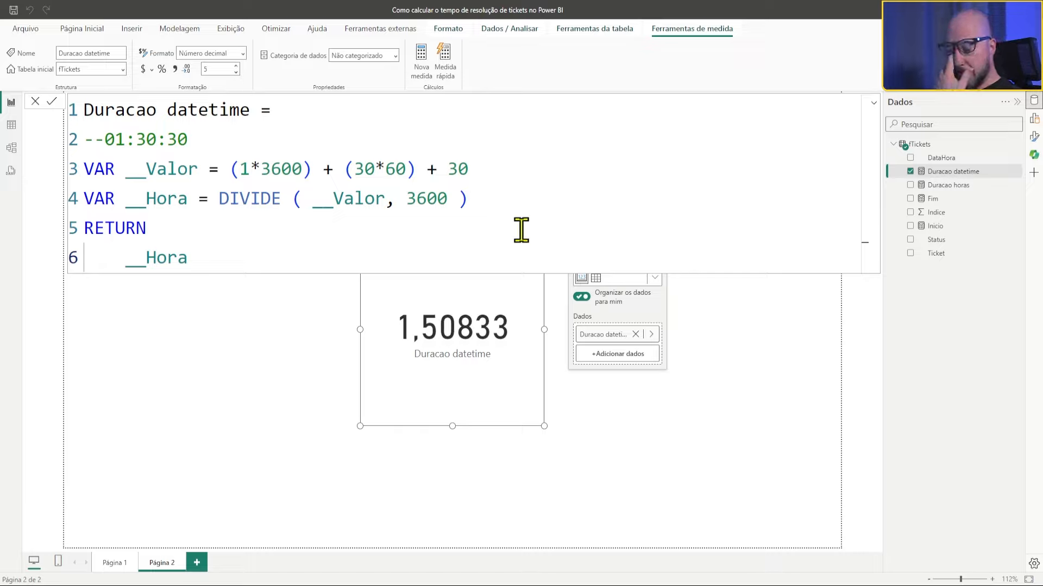
Wrap the DIVIDE expression of __Hora in an INT function and commit the measure
{"action": "left_click", "coordinate": [217, 197]}
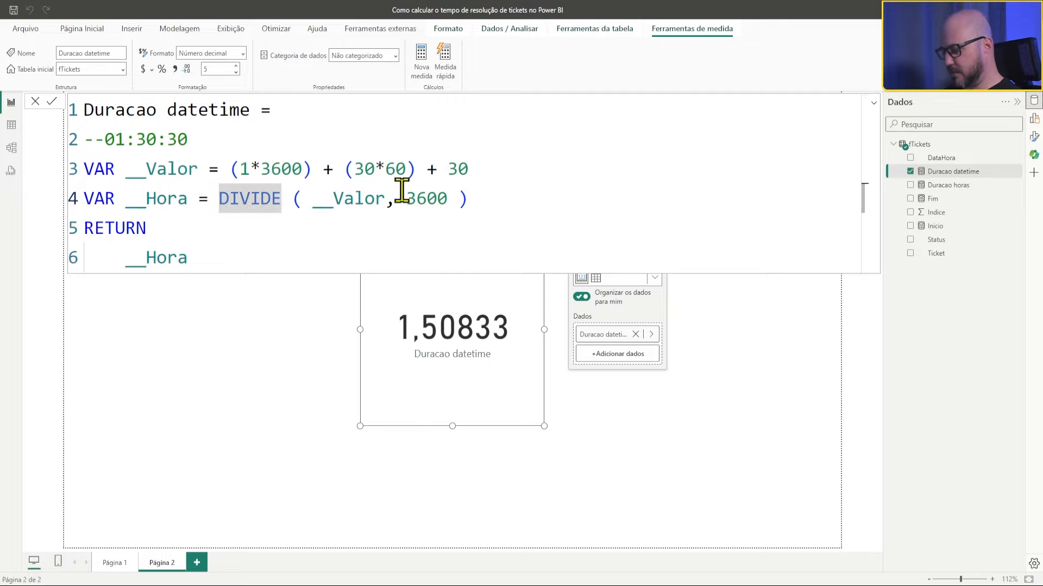
{"action": "type", "text": "INT ( "}
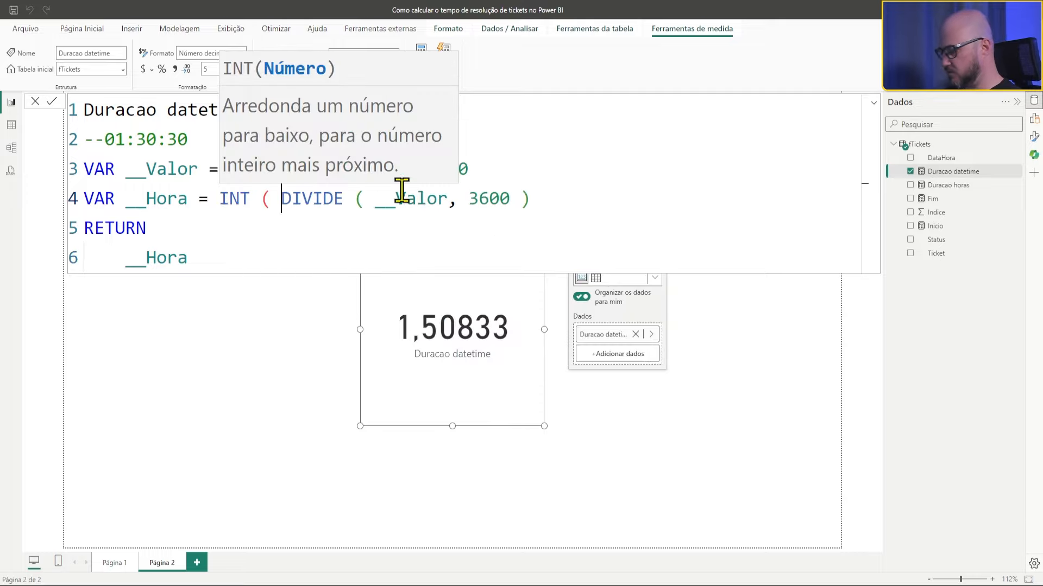
{"action": "type", "text": ")"}
{"action": "key", "text": "Return"}
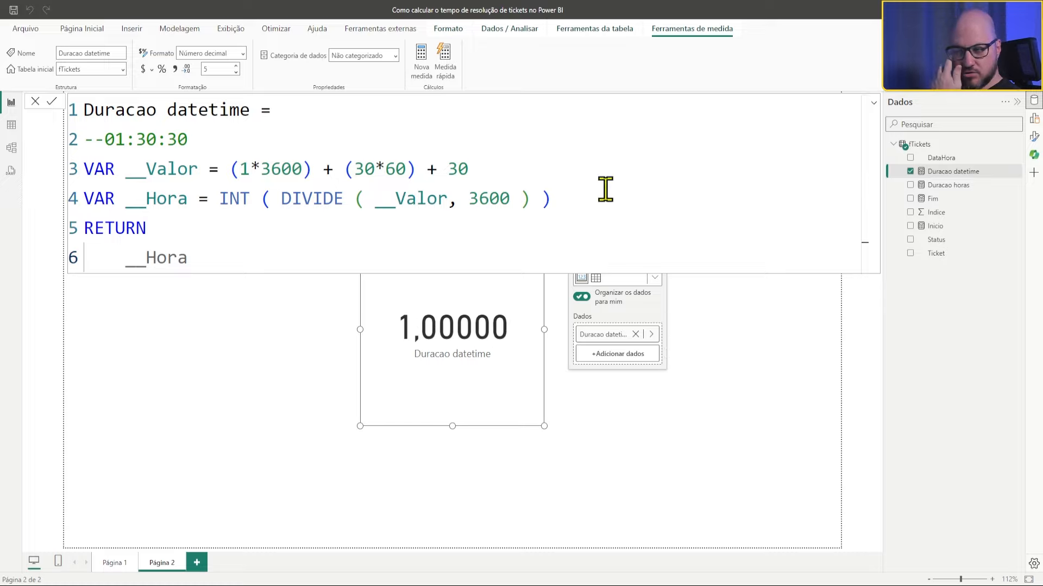
Declare a variable named __Minuto with an equals sign on a new line below __Hora
{"action": "left_click", "coordinate": [665, 200]}
{"action": "key", "text": "Return"}
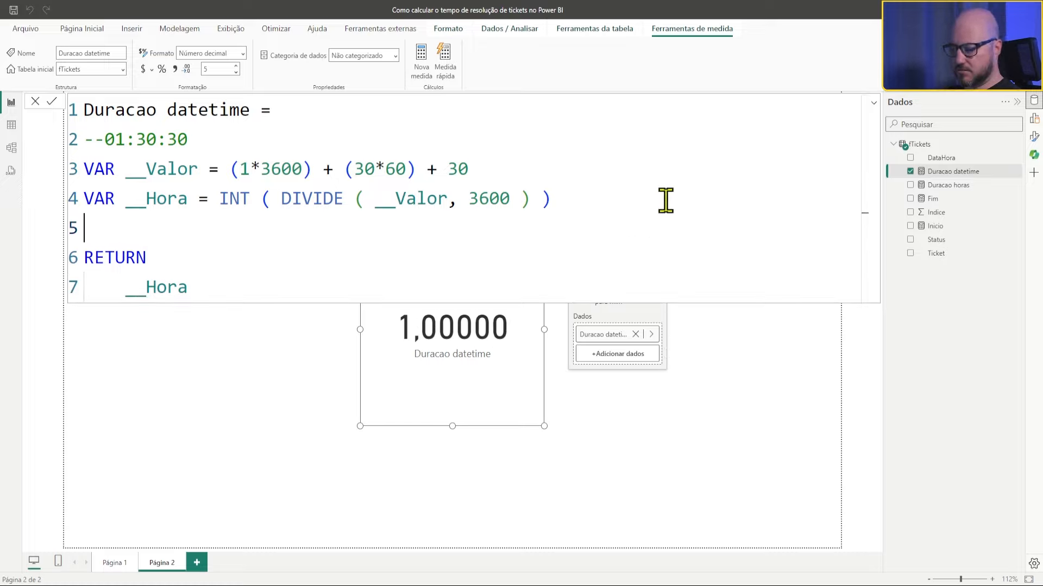
{"action": "type", "text": "VAR "}
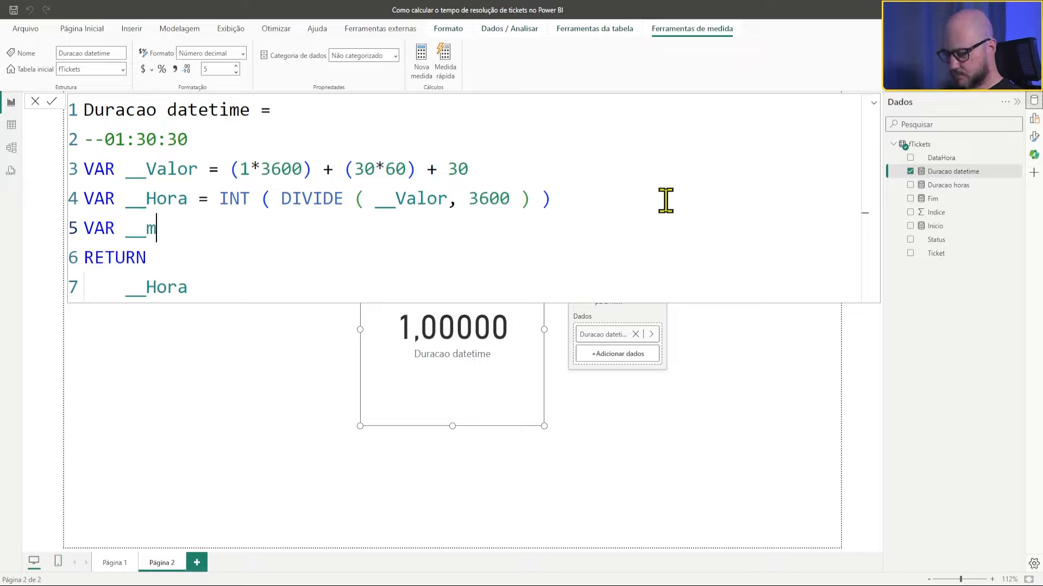
{"action": "type", "text": "__Mitn"}
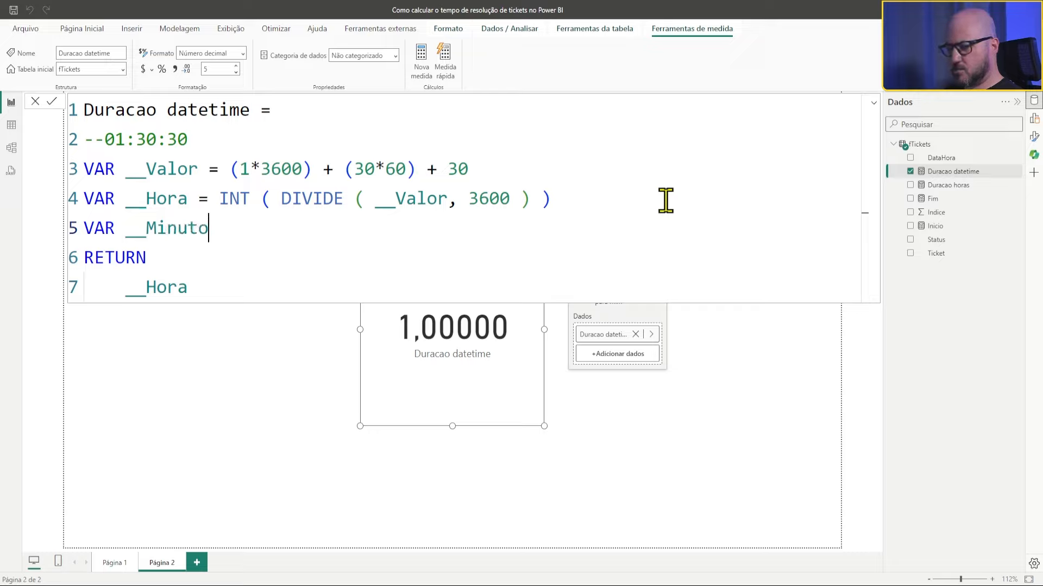
{"action": "left_click_drag", "start_coordinate": [219, 199], "coordinate": [582, 201]}
{"action": "left_click", "coordinate": [426, 237]}
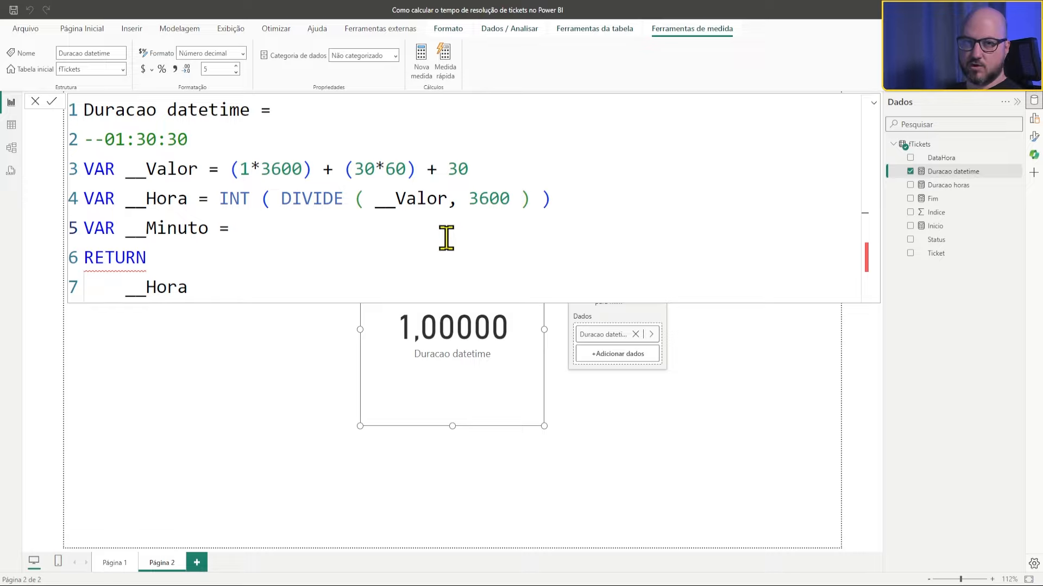
Start the __Minuto expression with a DIVIDE function whose numerator opens a nested MOD function
{"action": "left_click_drag", "start_coordinate": [468, 199], "coordinate": [511, 199]}
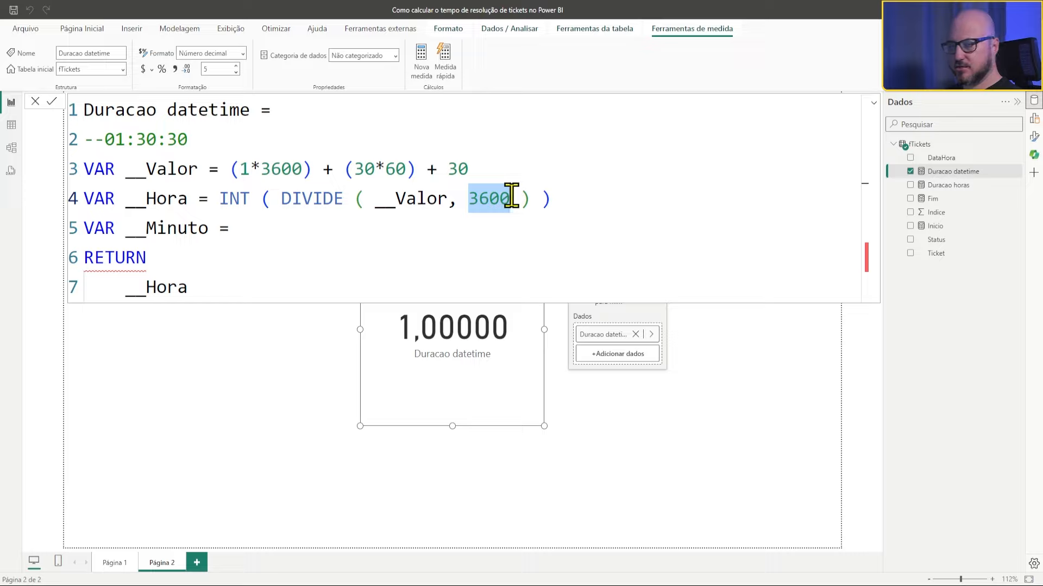
{"action": "left_click", "coordinate": [371, 225]}
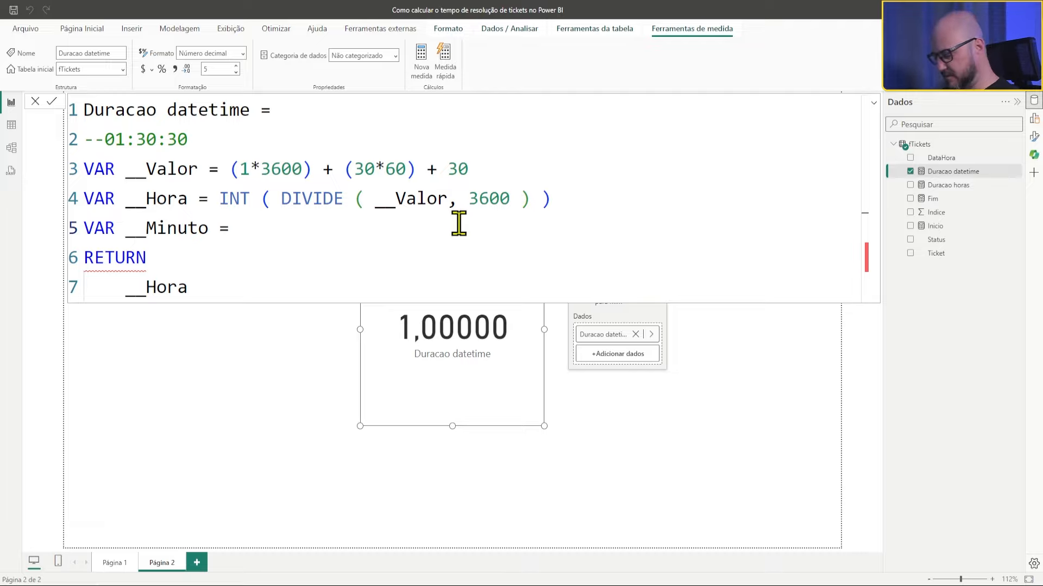
{"action": "type", "text": "DIVIDE ("}
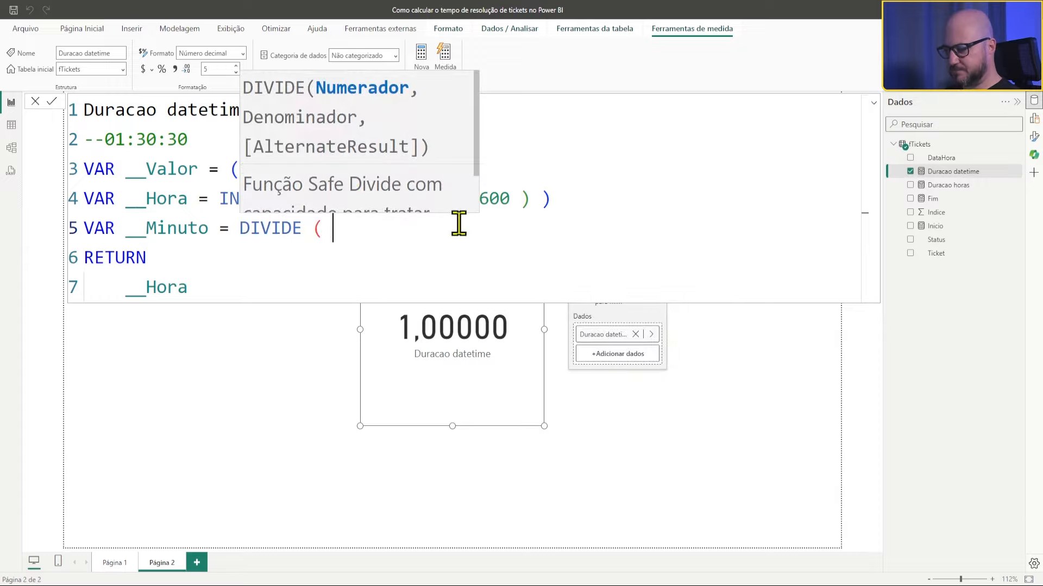
{"action": "left_click", "coordinate": [566, 202]}
{"action": "left_click", "coordinate": [354, 224]}
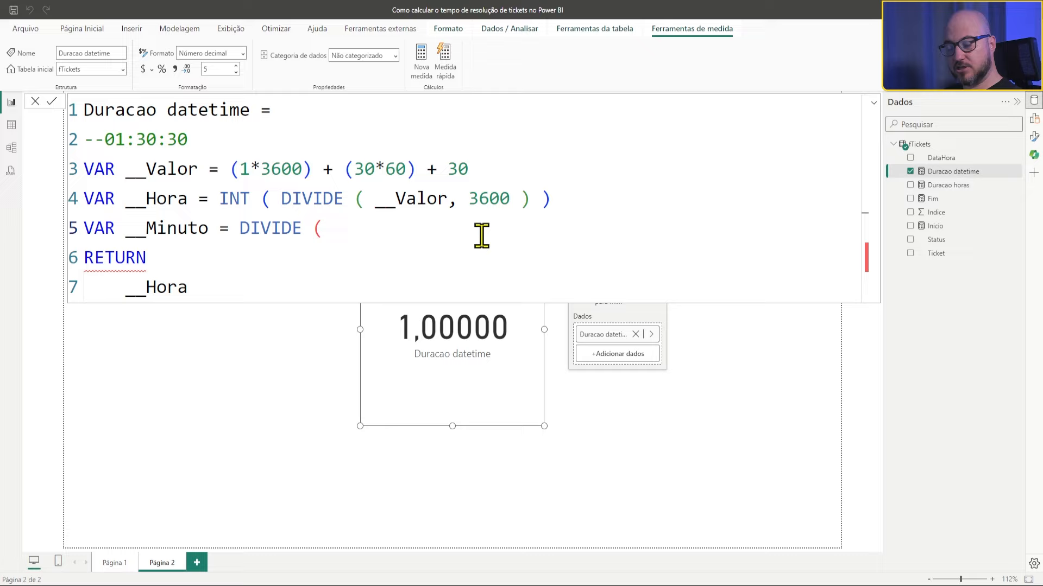
{"action": "type", "text": "MOD ("}
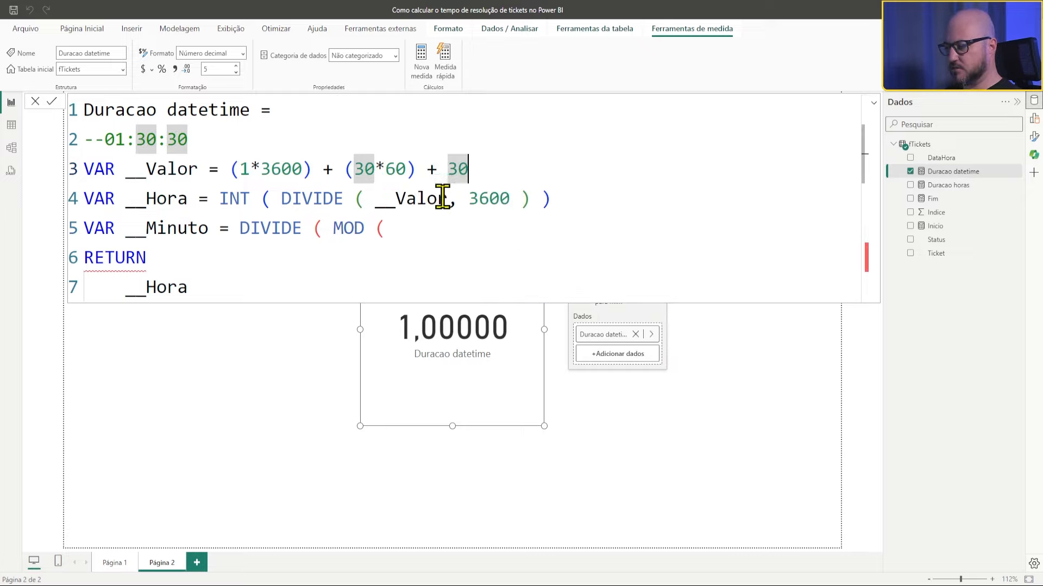
Complete the MOD function in __Minuto with __Valor as the number and 3600 as the divisor
{"action": "double_click", "coordinate": [418, 199]}
{"action": "key", "text": "ctrl+c"}
{"action": "left_click", "coordinate": [402, 234]}
{"action": "key", "text": "ctrl+v"}
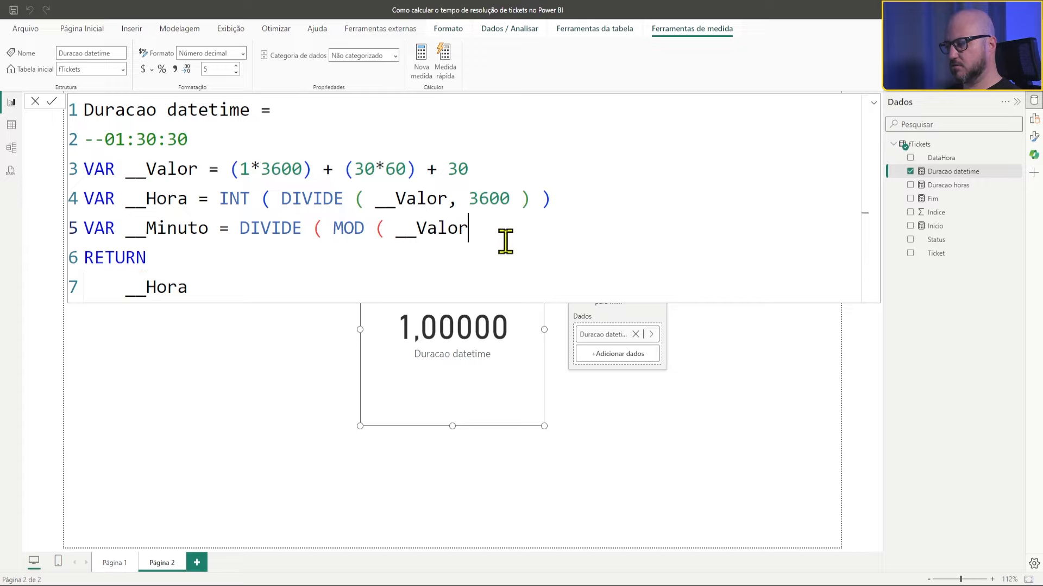
{"action": "type", "text": ", 3600"}
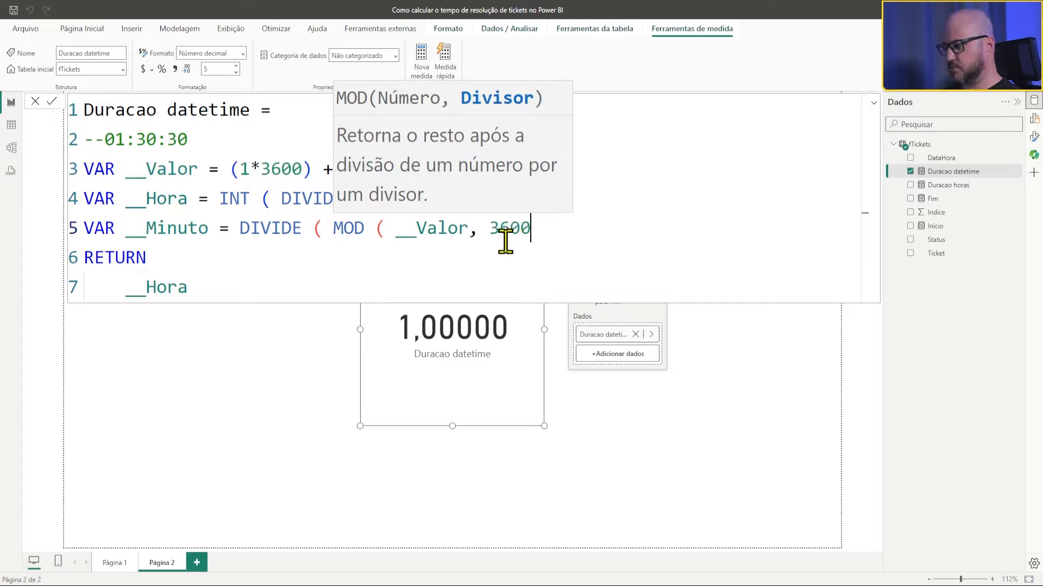
{"action": "type", "text": " )"}
Remove the DIVIDE opening from __Minuto, leaving only the MOD function, and commit the measure with __Minuto as the RETURN result
{"action": "left_click_drag", "start_coordinate": [332, 228], "coordinate": [240, 228]}
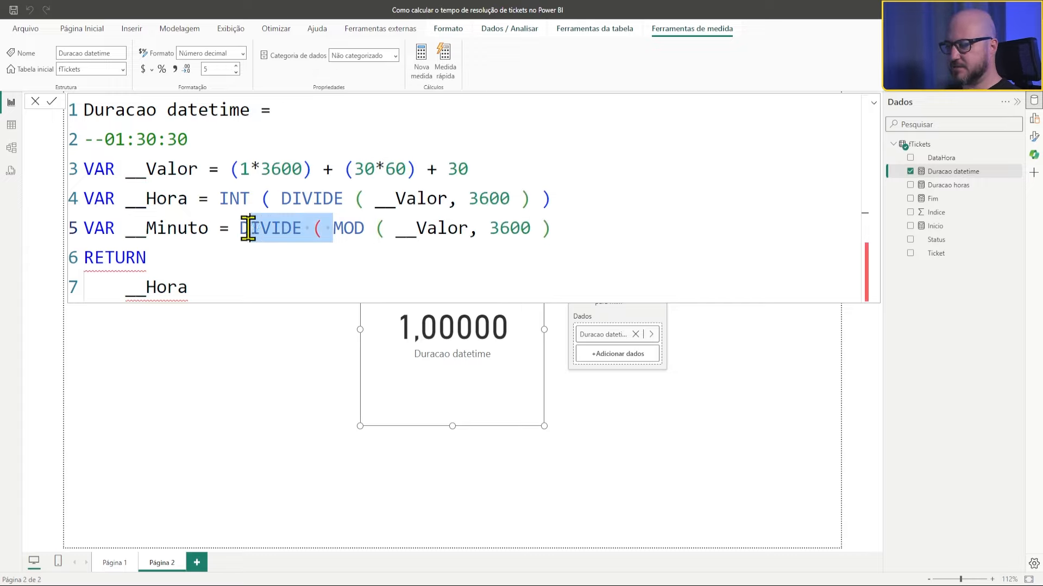
{"action": "key", "text": "BackSpace"}
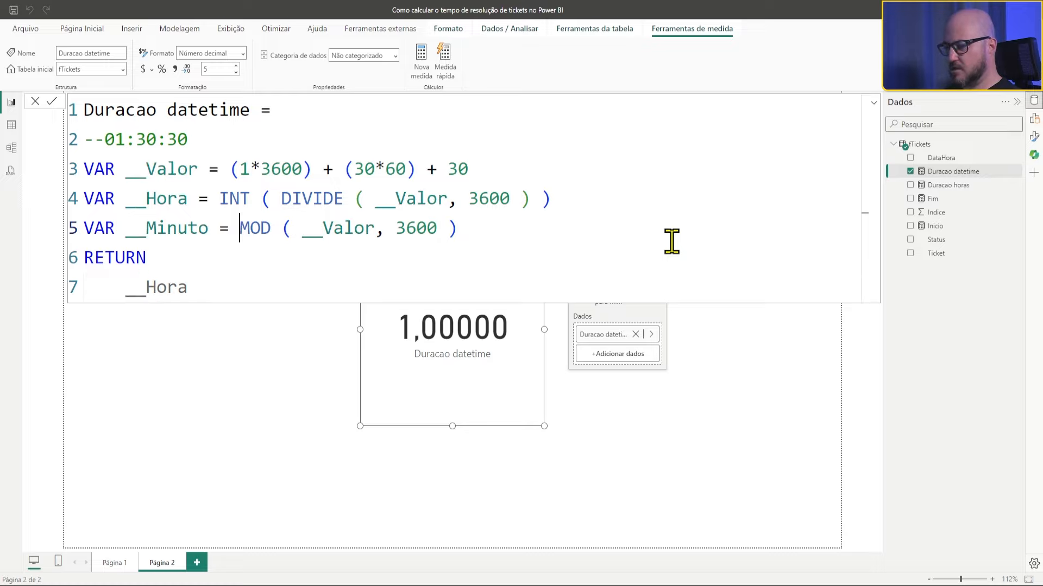
{"action": "double_click", "coordinate": [177, 229]}
{"action": "key", "text": "ctrl+c"}
{"action": "double_click", "coordinate": [172, 287]}
{"action": "key", "text": "ctrl+v"}
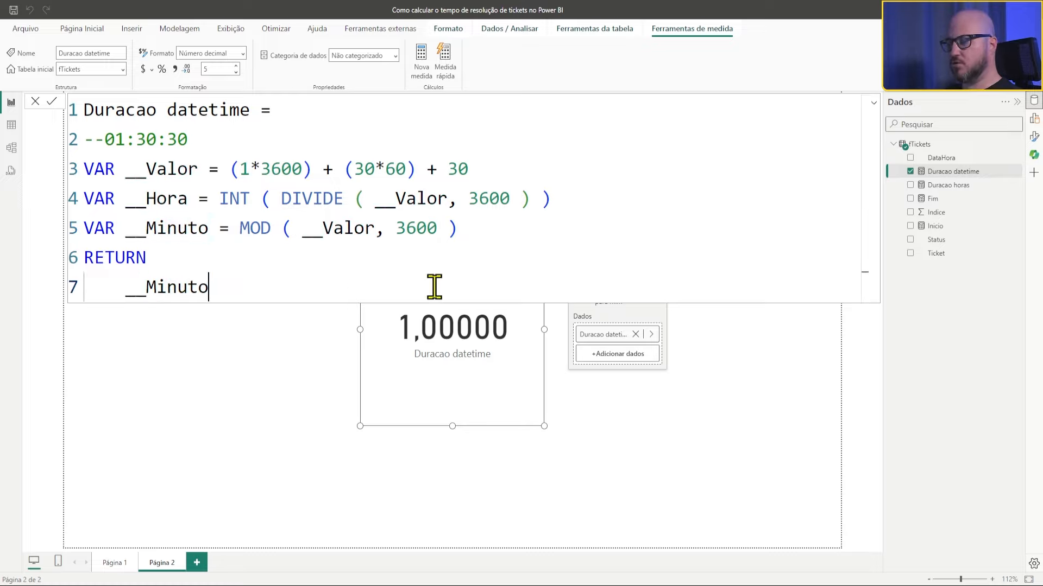
{"action": "key", "text": "Return"}
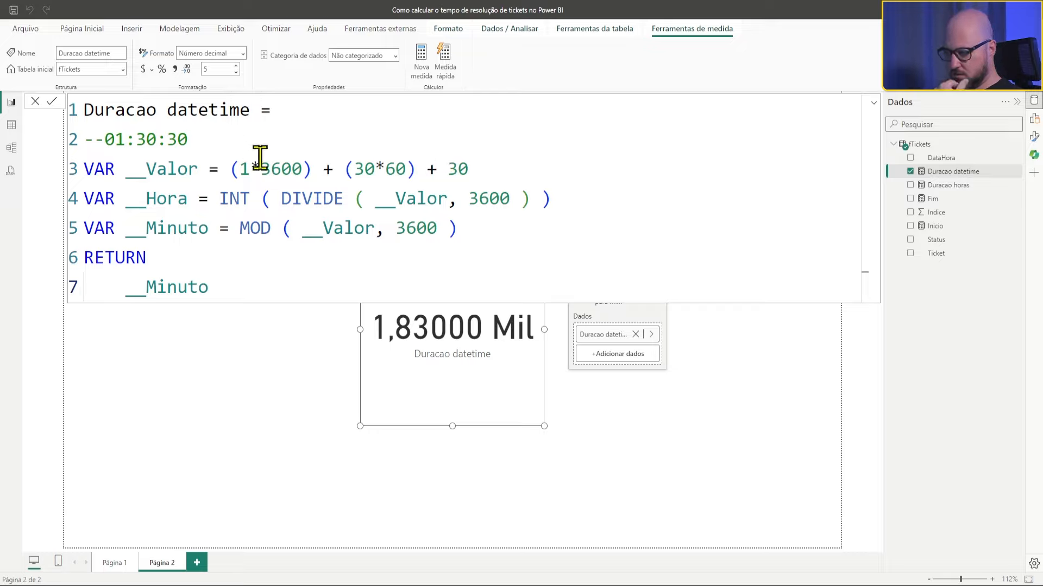
Set the Duracao datetime measure's number format to 2 decimal places
{"action": "left_click", "coordinate": [236, 73]}
{"action": "left_click", "coordinate": [236, 73]}
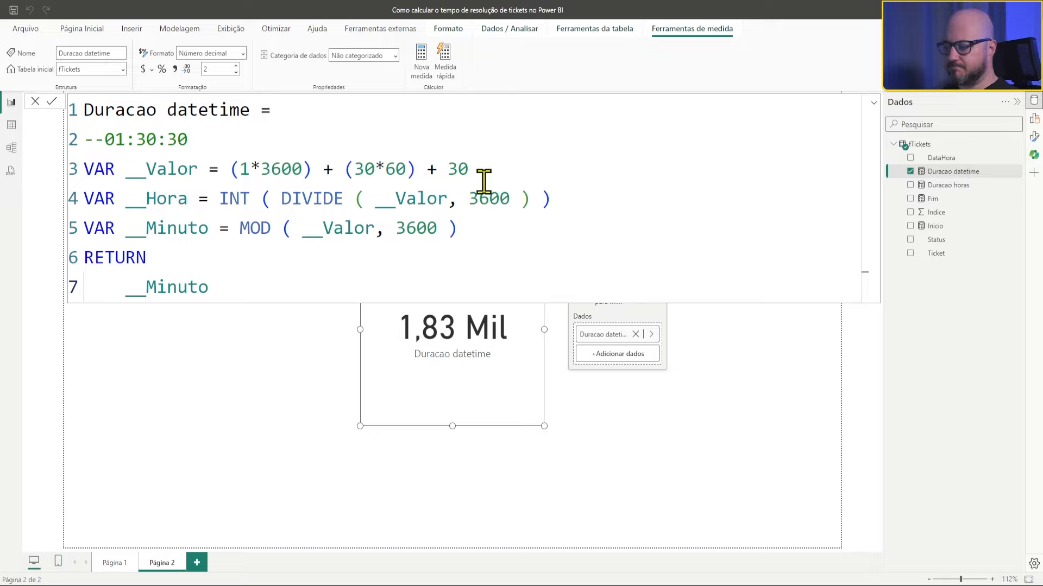
Wrap the MOD expression of __Minuto in a DIVIDE function with 60 as the denominator and commit the measure
{"action": "double_click", "coordinate": [247, 228]}
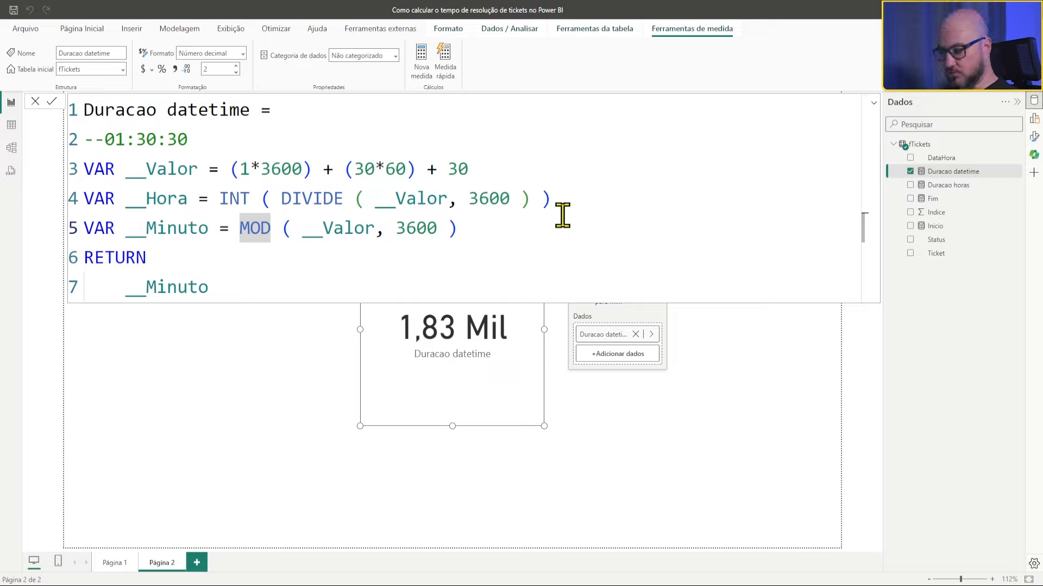
{"action": "type", "text": "D"}
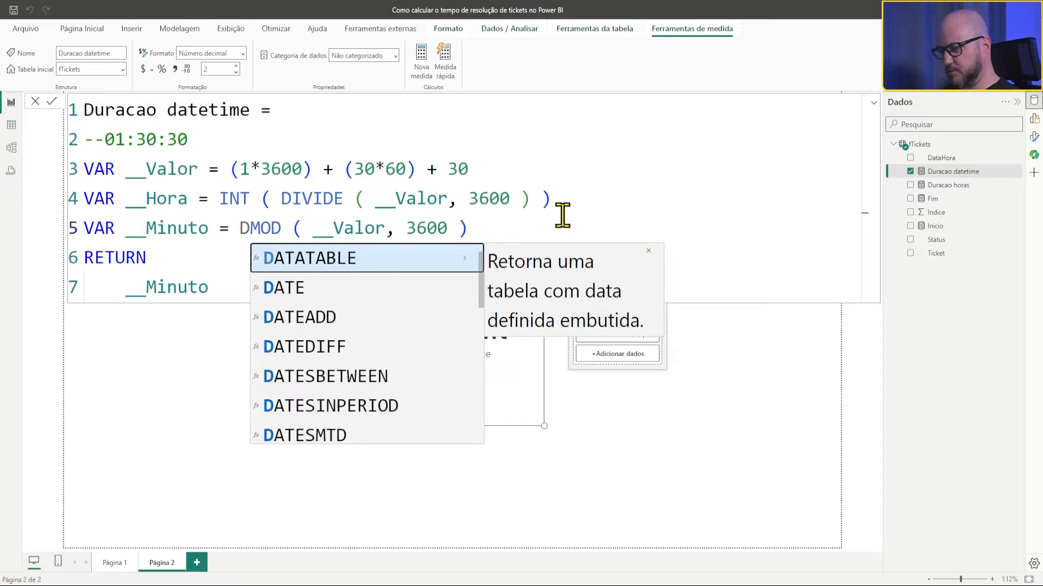
{"action": "type", "text": "IVIDE ("}
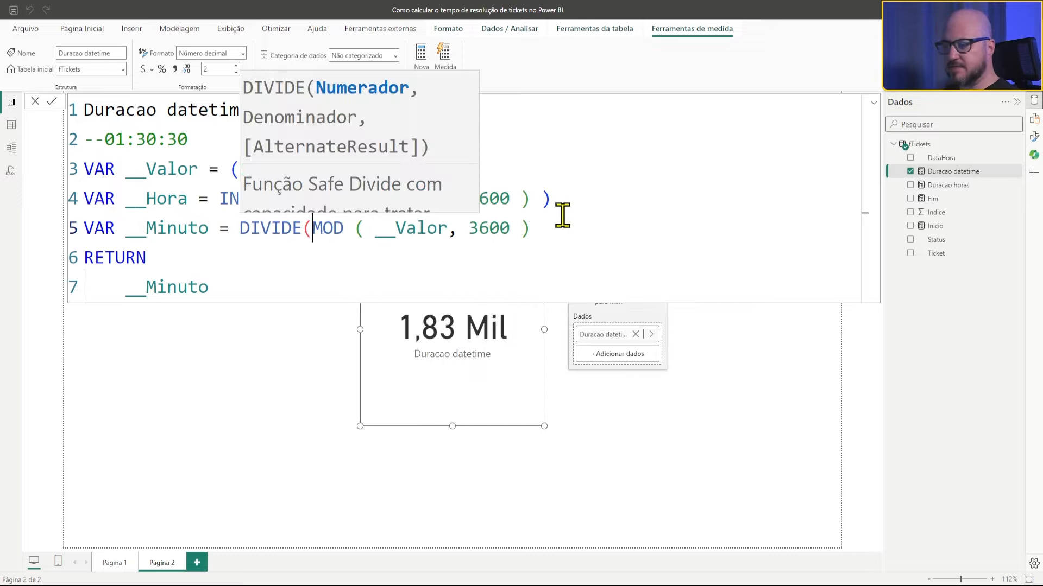
{"action": "key", "text": "BackSpace"}
{"action": "type", "text": "("}
{"action": "key", "text": "End"}
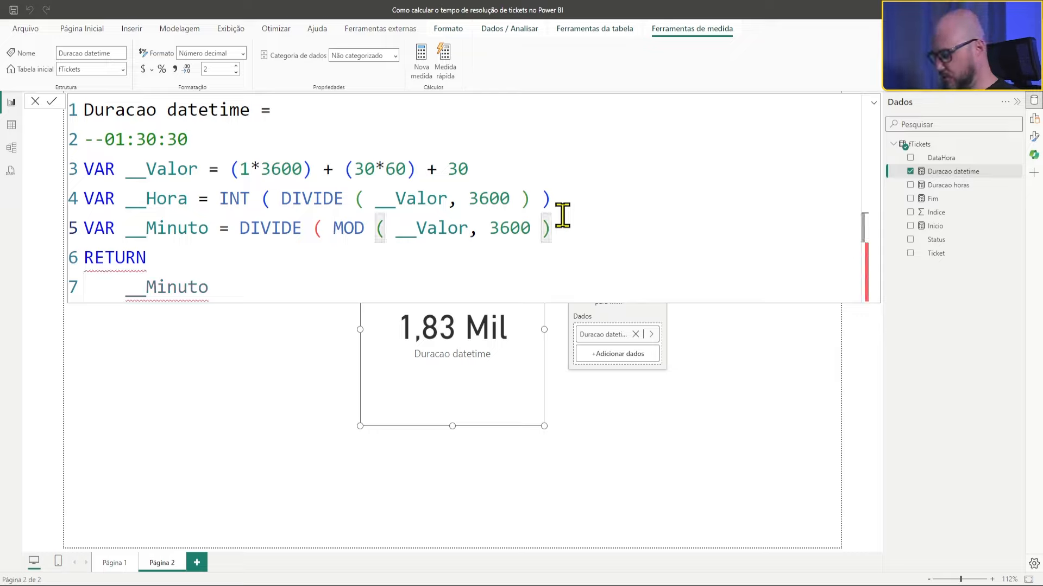
{"action": "type", "text": ","}
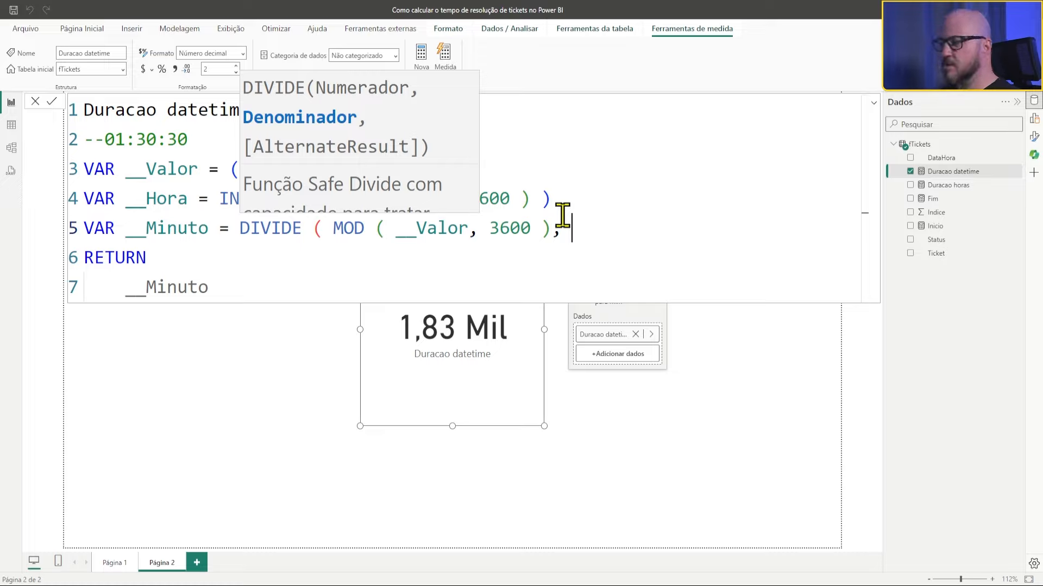
{"action": "type", "text": ")"}
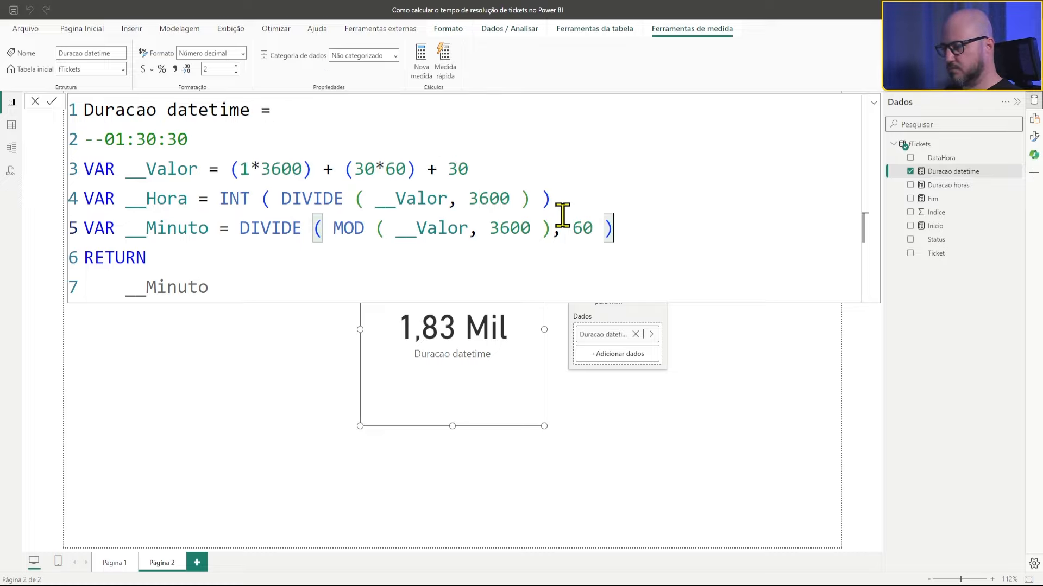
{"action": "key", "text": "Return"}
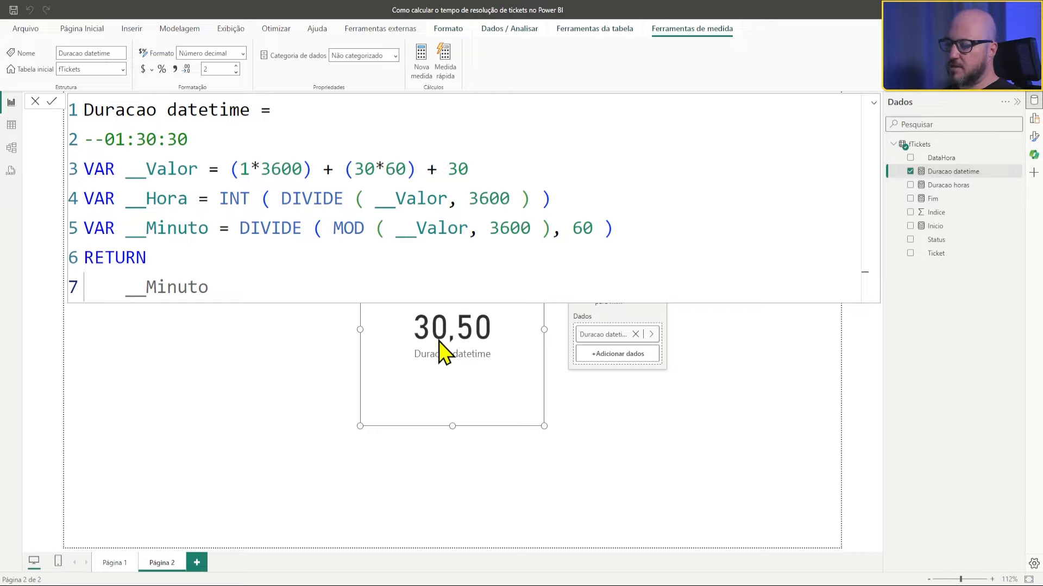
Wrap the DIVIDE expression of __Minuto in an INT function and commit the formula
{"action": "left_click", "coordinate": [240, 229]}
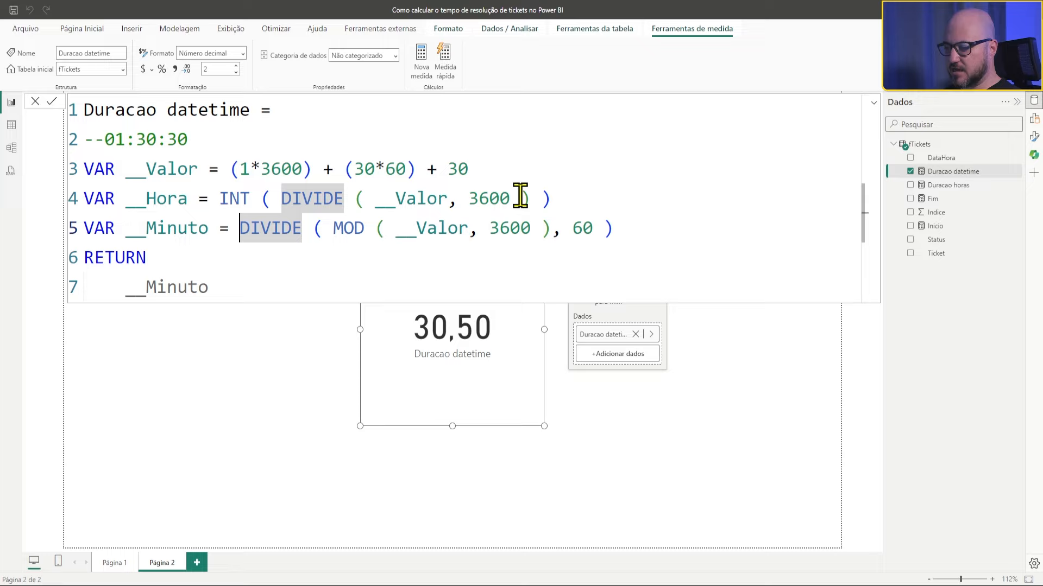
{"action": "type", "text": "INT ("}
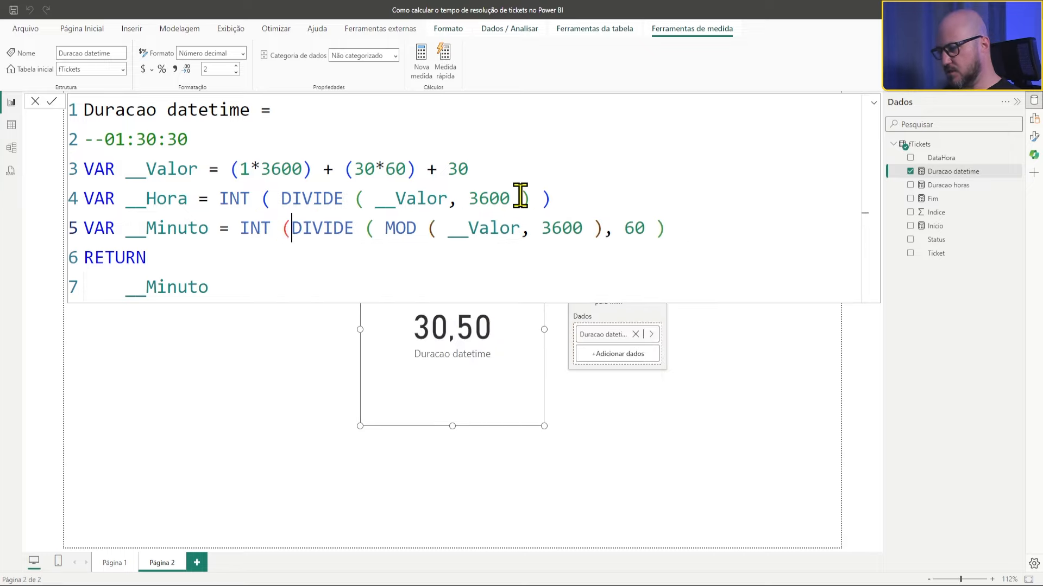
{"action": "left_click", "coordinate": [754, 230]}
{"action": "type", "text": ")"}
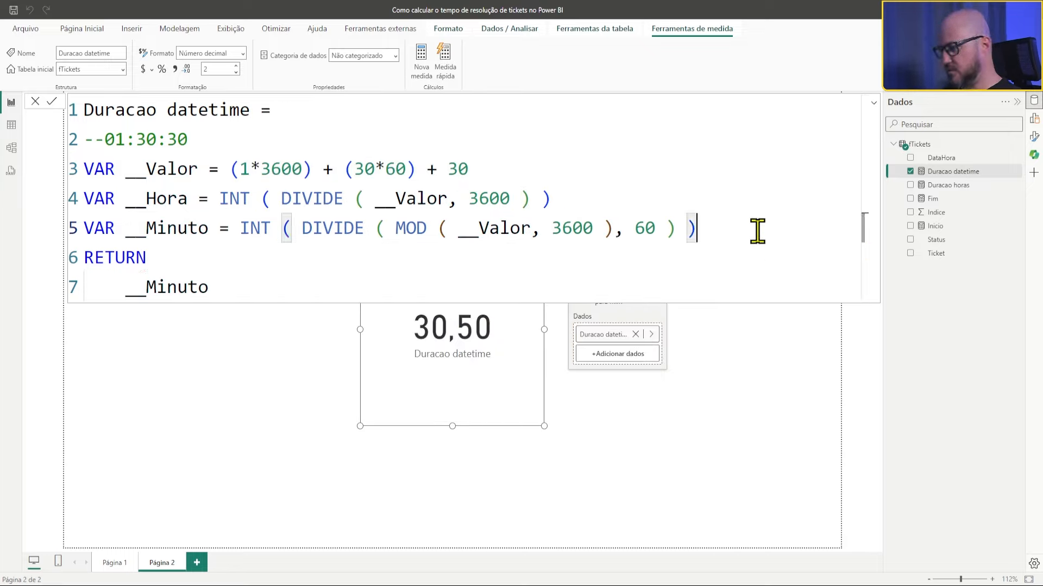
{"action": "key", "text": "Return"}
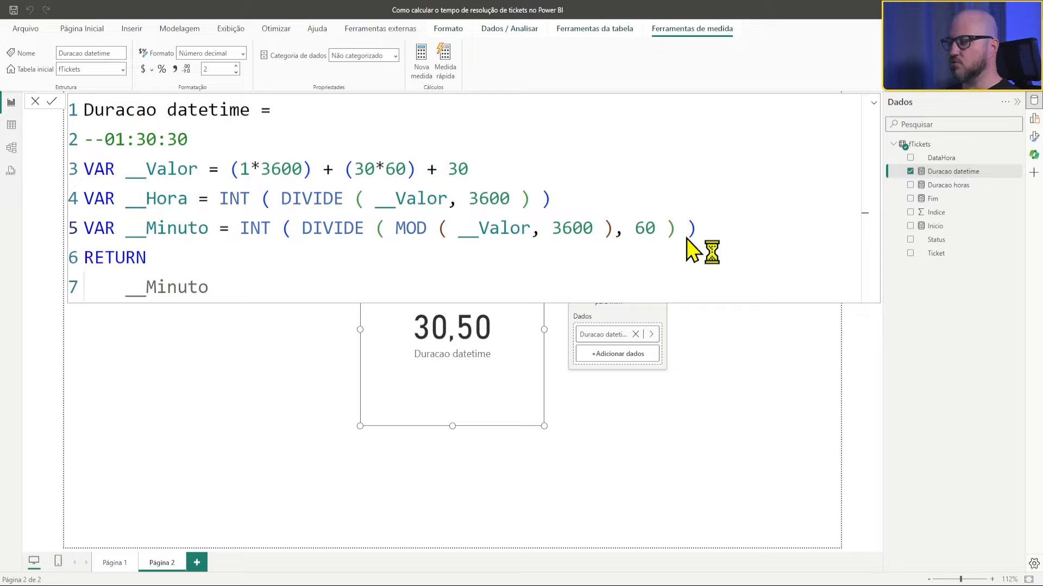
Declare a variable named __Segundos with an equals sign on a new line below __Minuto
{"action": "left_click", "coordinate": [699, 229]}
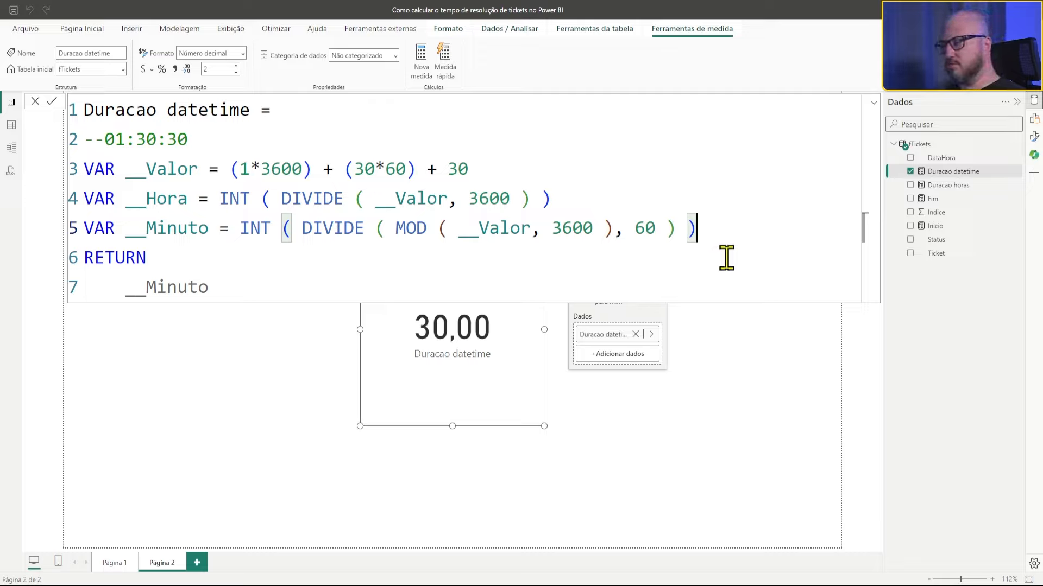
{"action": "key", "text": "shift+Return"}
{"action": "type", "text": "V"}
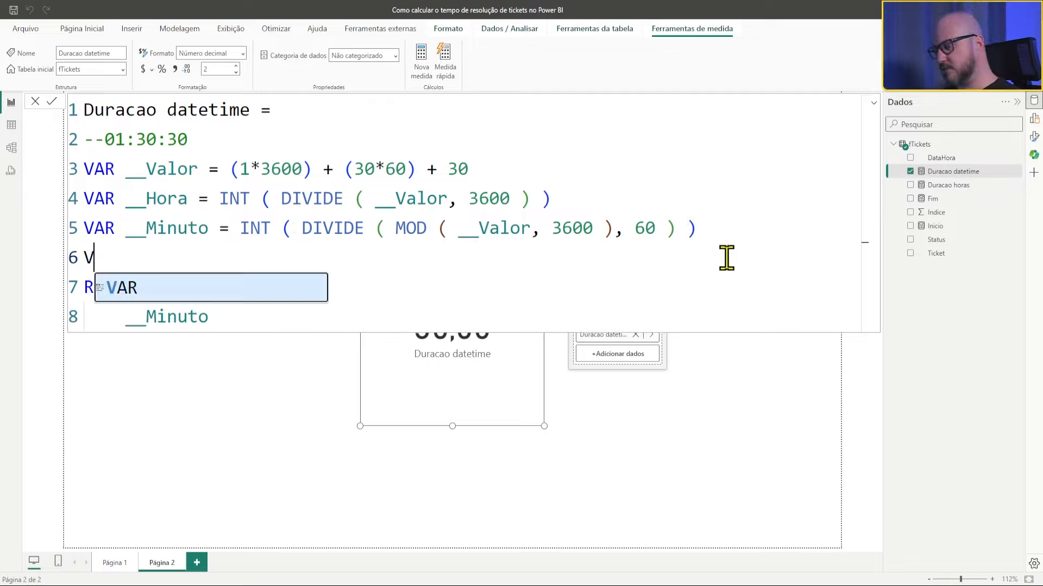
{"action": "type", "text": "AR __S"}
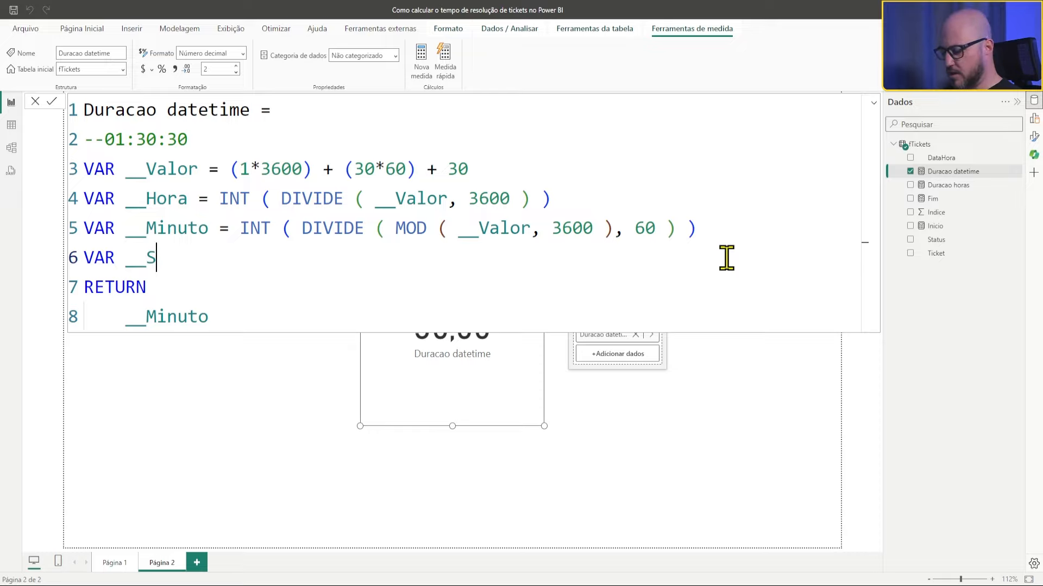
{"action": "type", "text": "egundos ="}
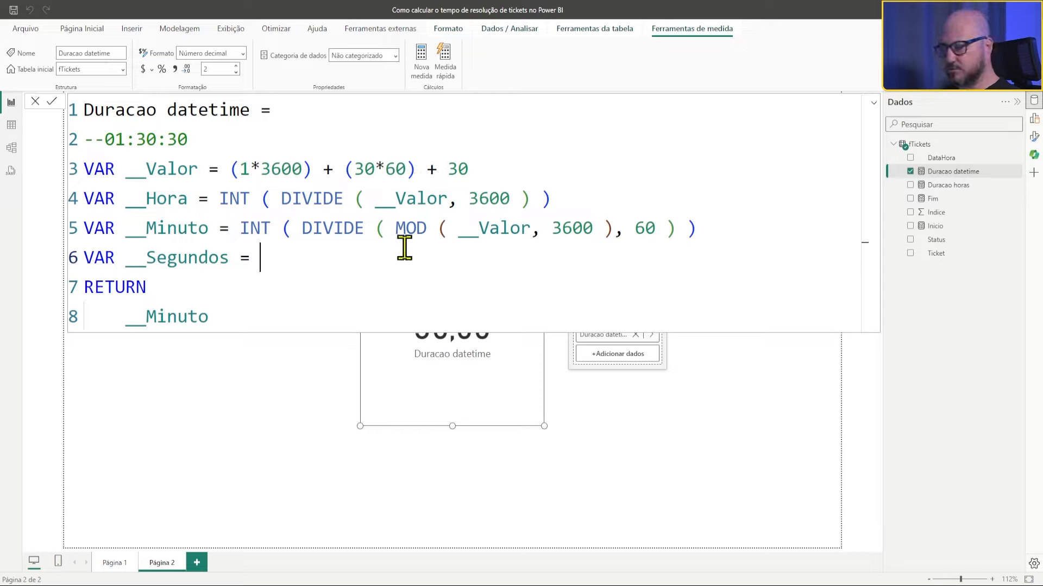
Start the __Segundos expression with a MOD function and nest a copy of __Minuto's MOD ( __Valor, 3600 ) inside it
{"action": "type", "text": "MOID"}
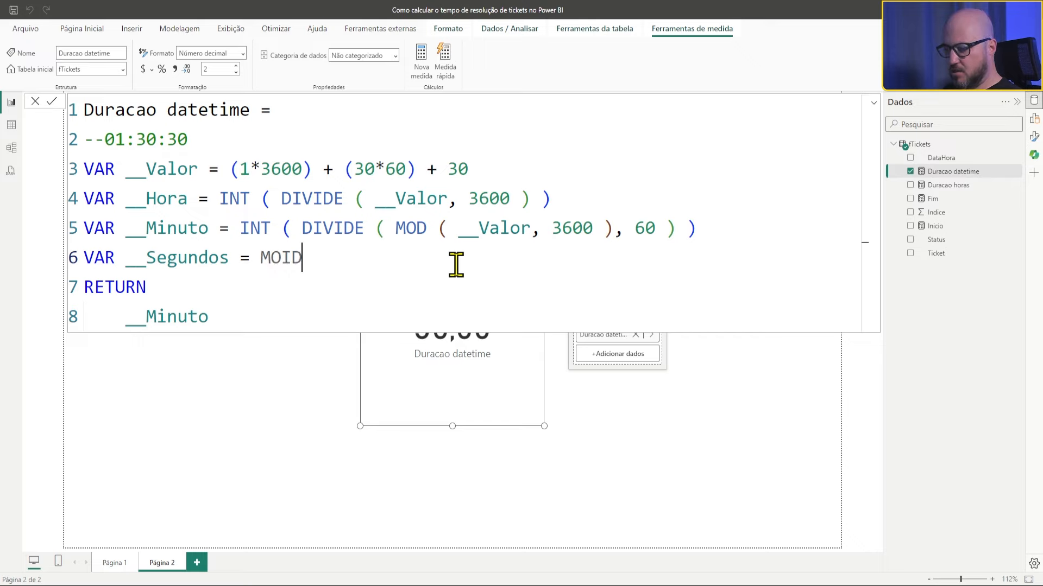
{"action": "key", "text": "BackSpace"}
{"action": "key", "text": "BackSpace"}
{"action": "type", "text": "D "}
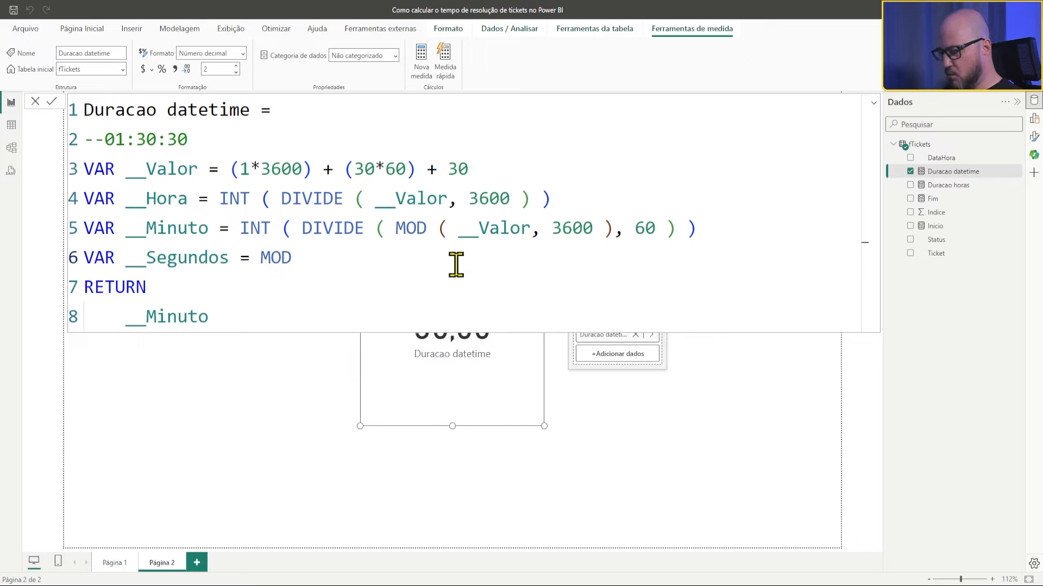
{"action": "type", "text": "("}
{"action": "left_click", "coordinate": [387, 228]}
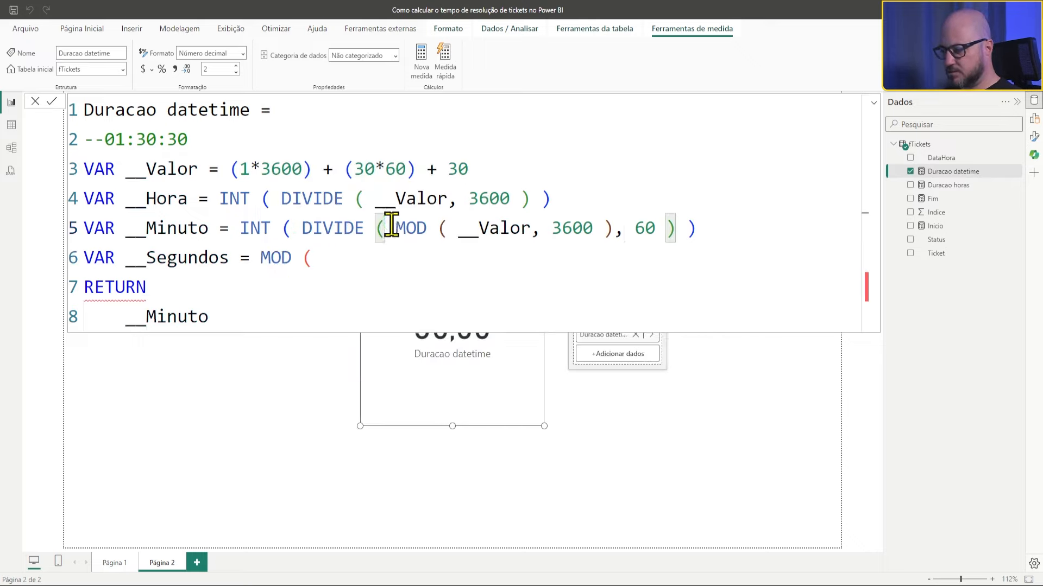
{"action": "left_click_drag", "start_coordinate": [391, 227], "coordinate": [614, 228]}
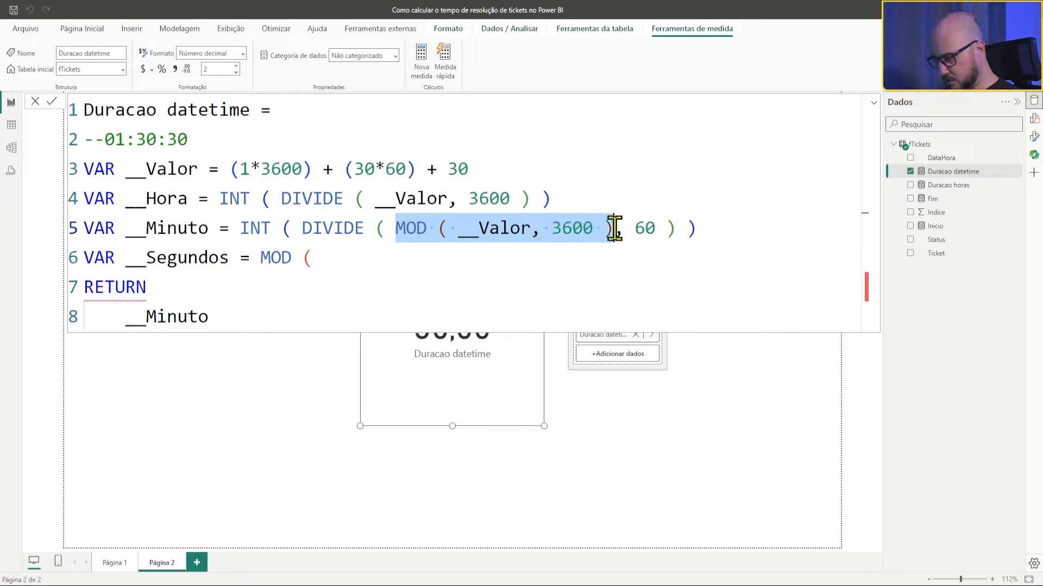
{"action": "left_click", "coordinate": [335, 259]}
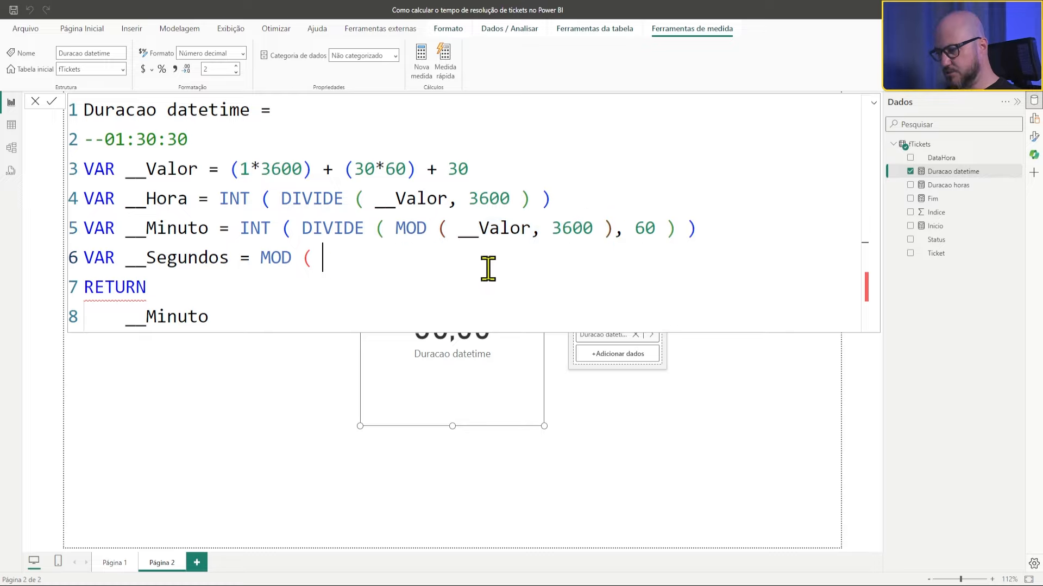
{"action": "key", "text": "ctrl+v"}
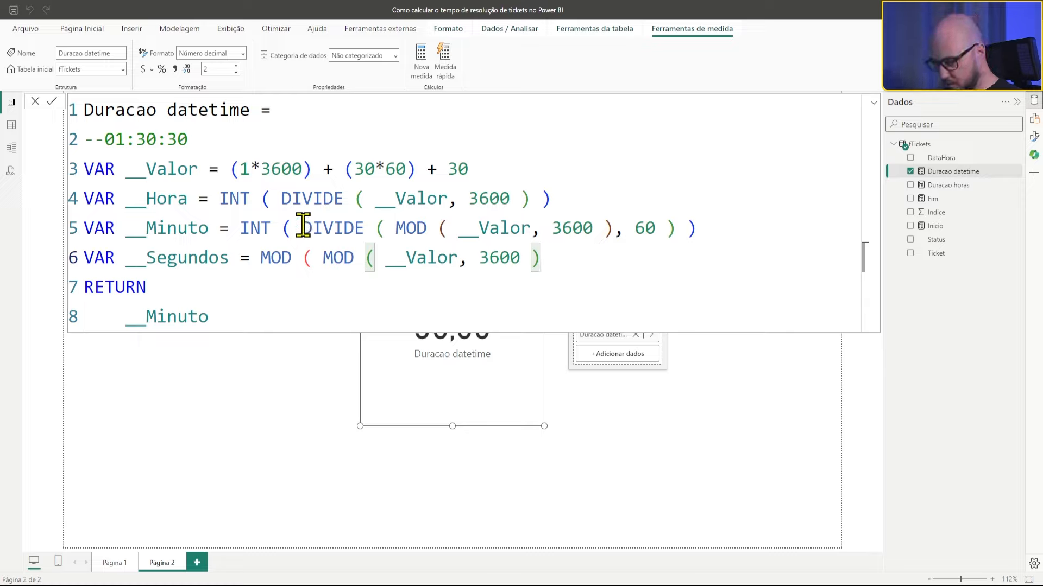
Complete the outer MOD of __Segundos with 60 as the divisor and close its parenthesis
{"action": "left_click_drag", "start_coordinate": [301, 228], "coordinate": [673, 227]}
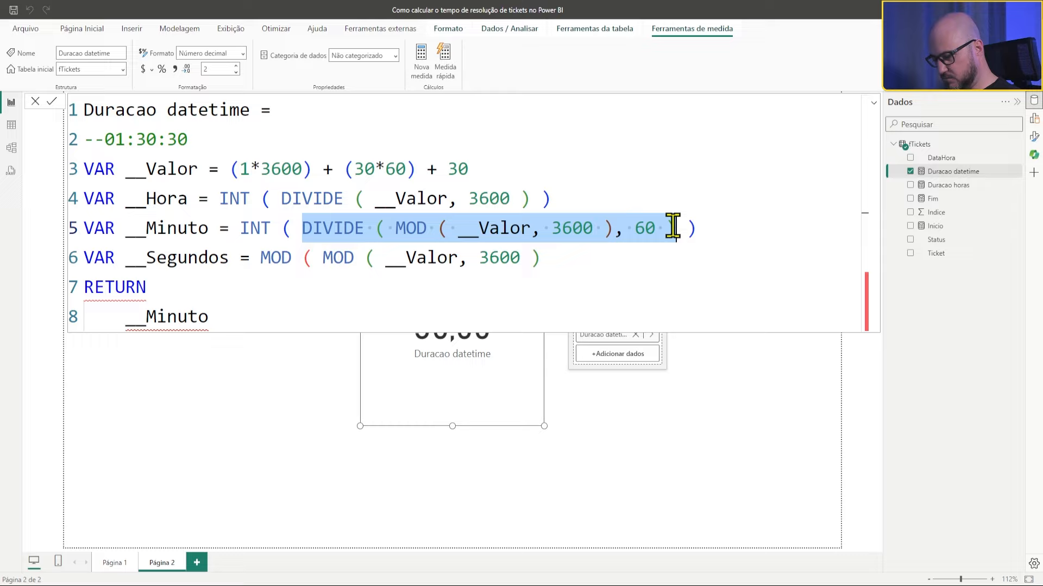
{"action": "left_click", "coordinate": [561, 264]}
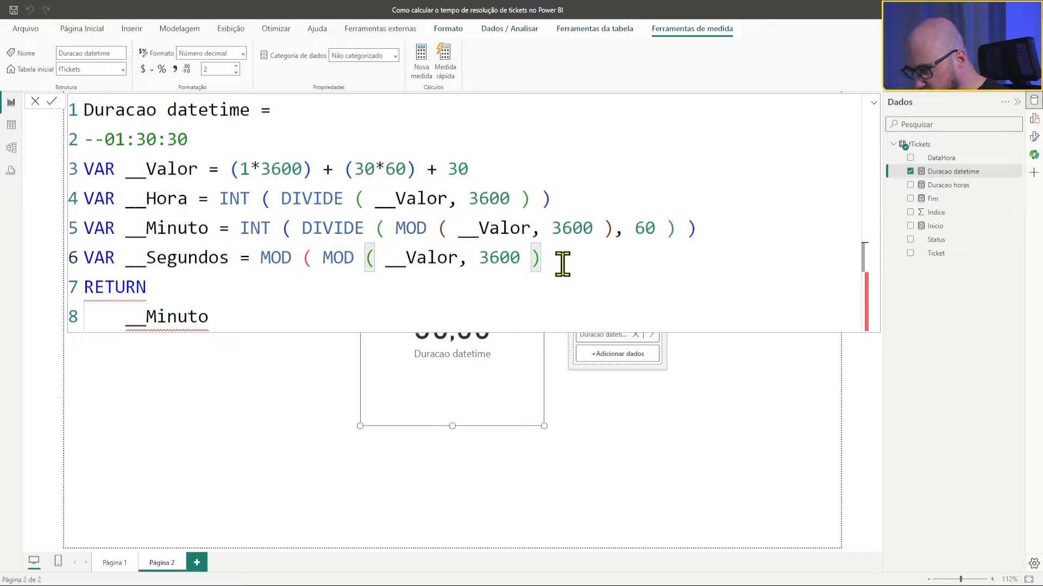
{"action": "type", "text": ","}
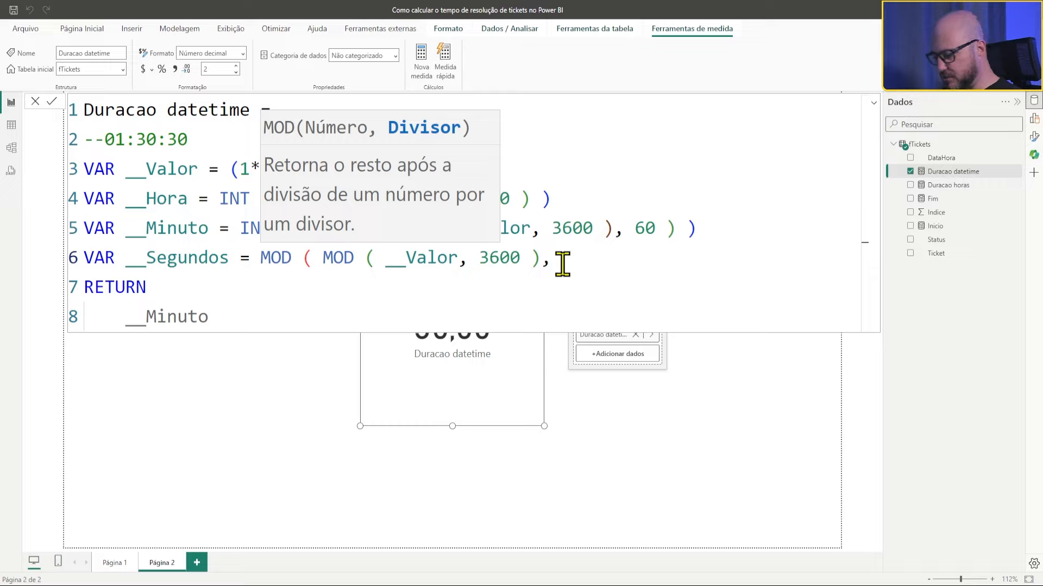
{"action": "type", "text": " 60 )"}
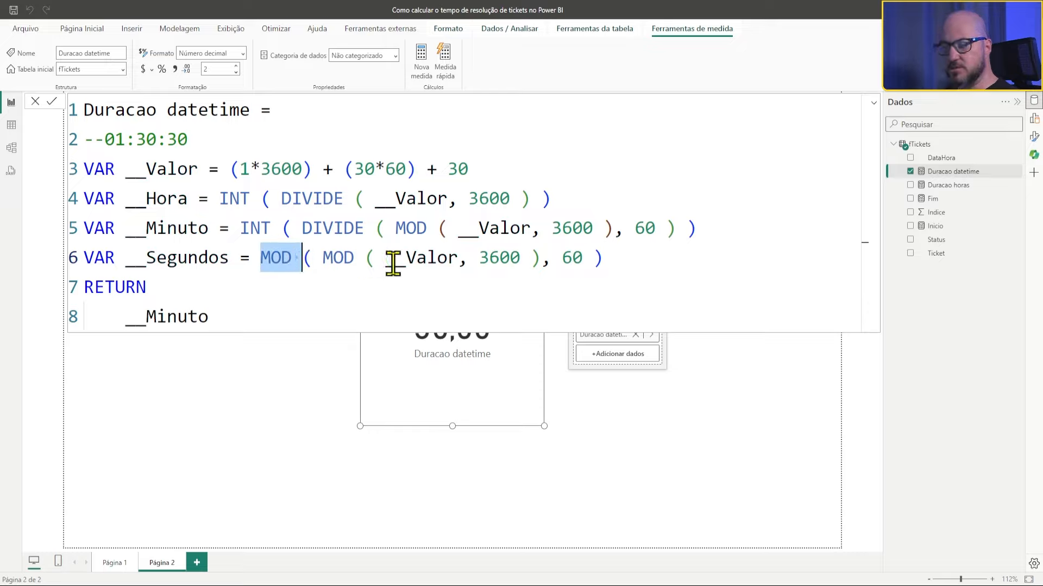
Replace __Minuto with __Segundos after RETURN and view the measure's result on the card
{"action": "double_click", "coordinate": [182, 259]}
{"action": "key", "text": "ctrl+c"}
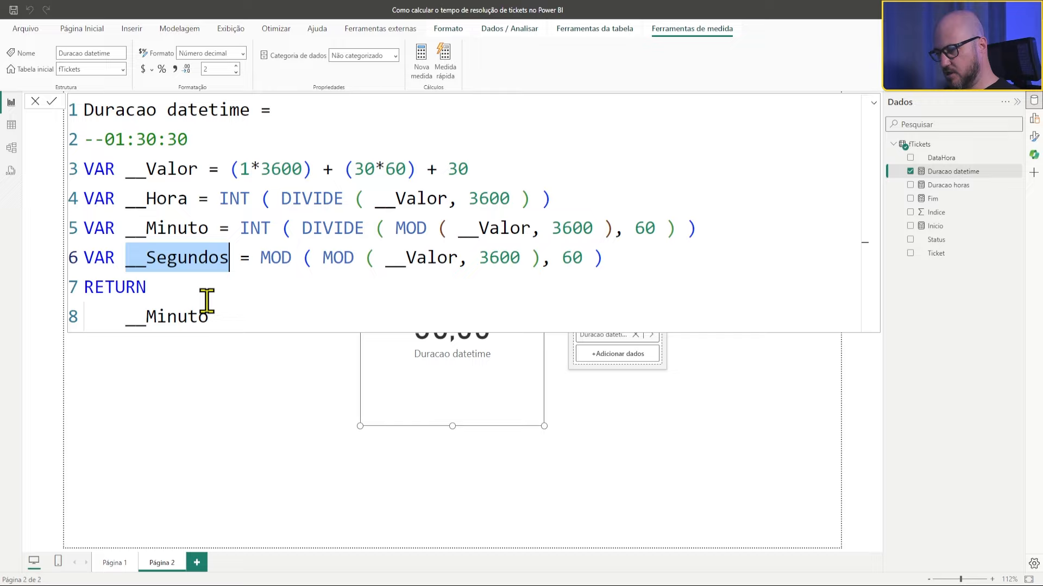
{"action": "double_click", "coordinate": [170, 315]}
{"action": "key", "text": "ctrl+v"}
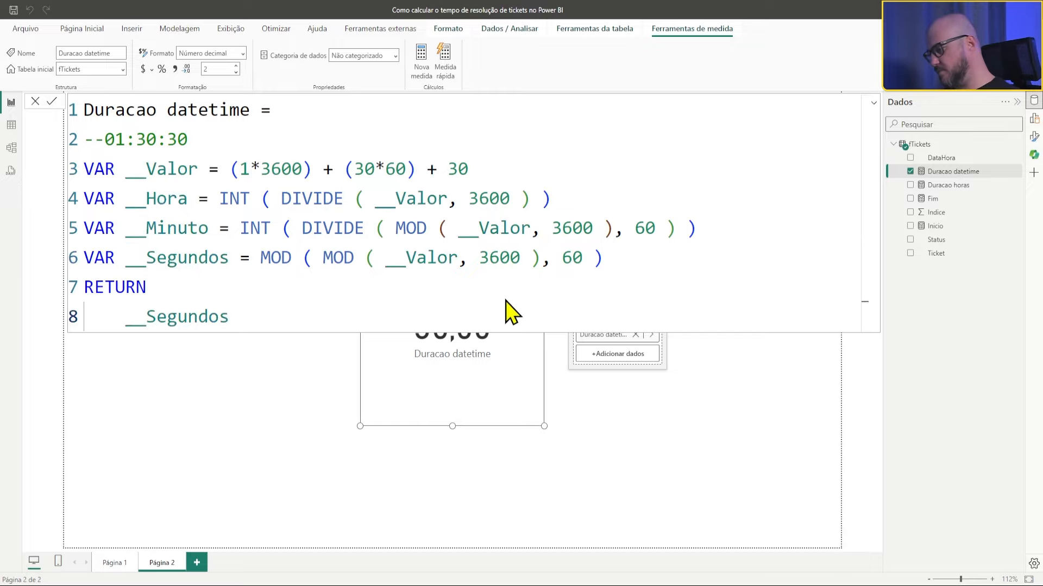
{"action": "left_click", "coordinate": [874, 104]}
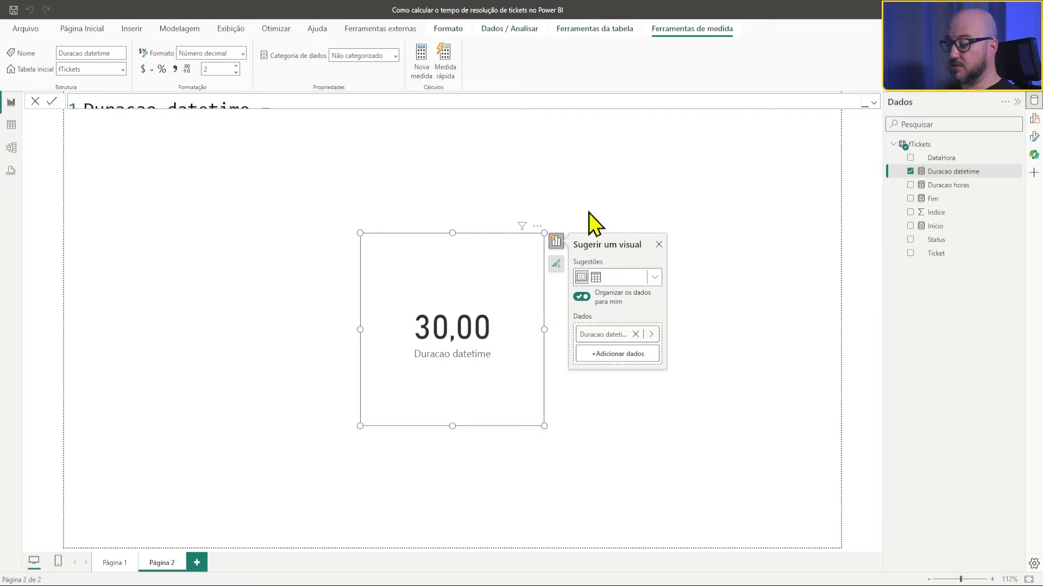
Wrap the INT expression of __Hora in a FORMAT function with the format string "00"
{"action": "left_click", "coordinate": [873, 103]}
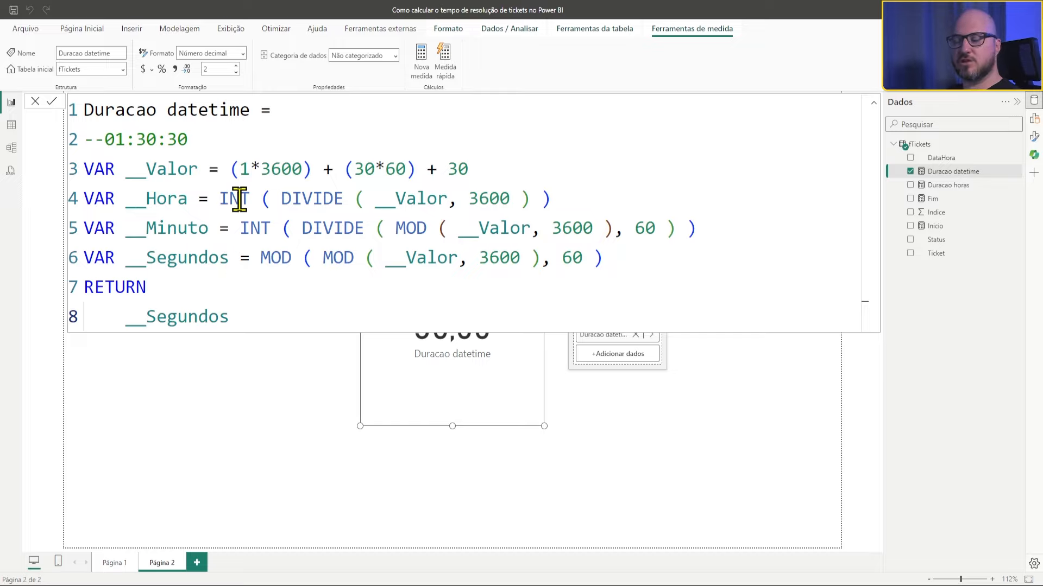
{"action": "left_click", "coordinate": [220, 199]}
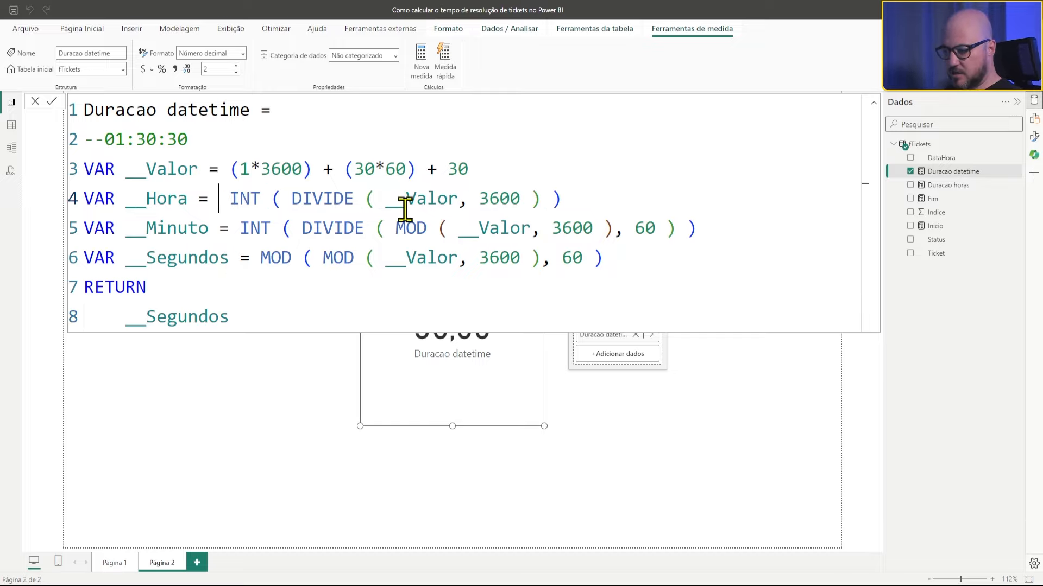
{"action": "type", "text": "FORMAT("}
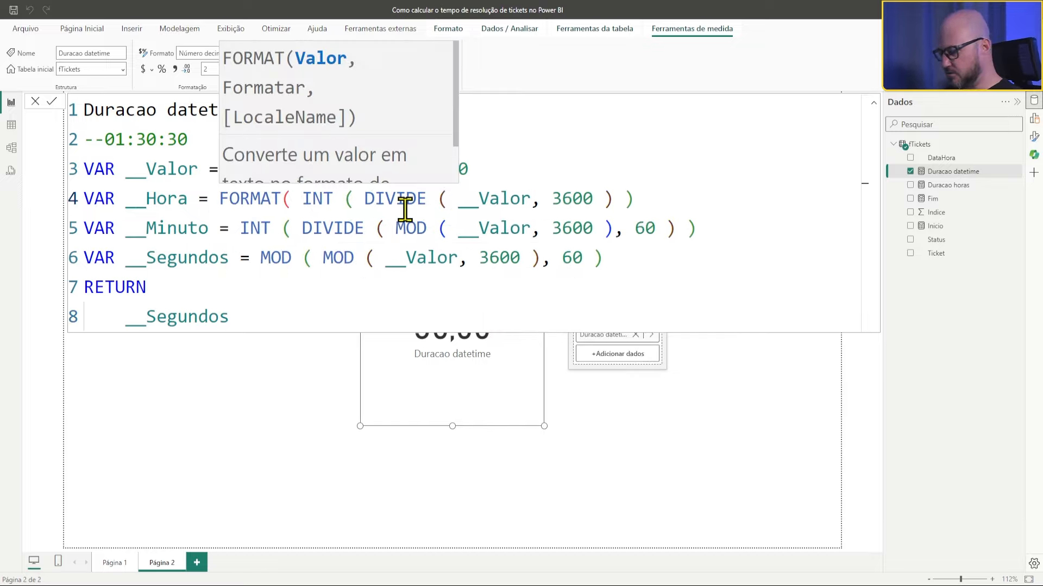
{"action": "left_click", "coordinate": [668, 194]}
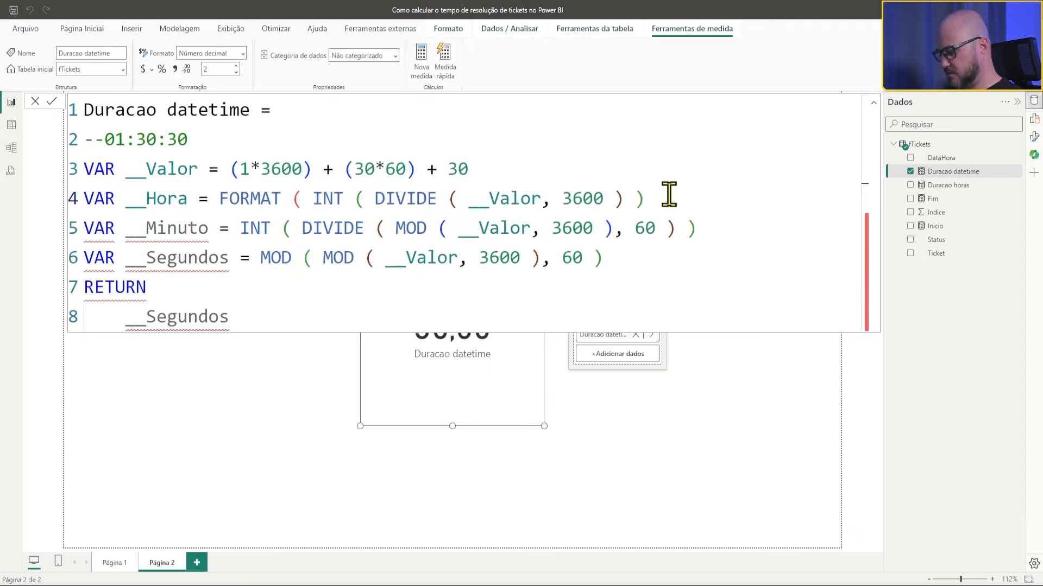
{"action": "type", "text": ", \"00"}
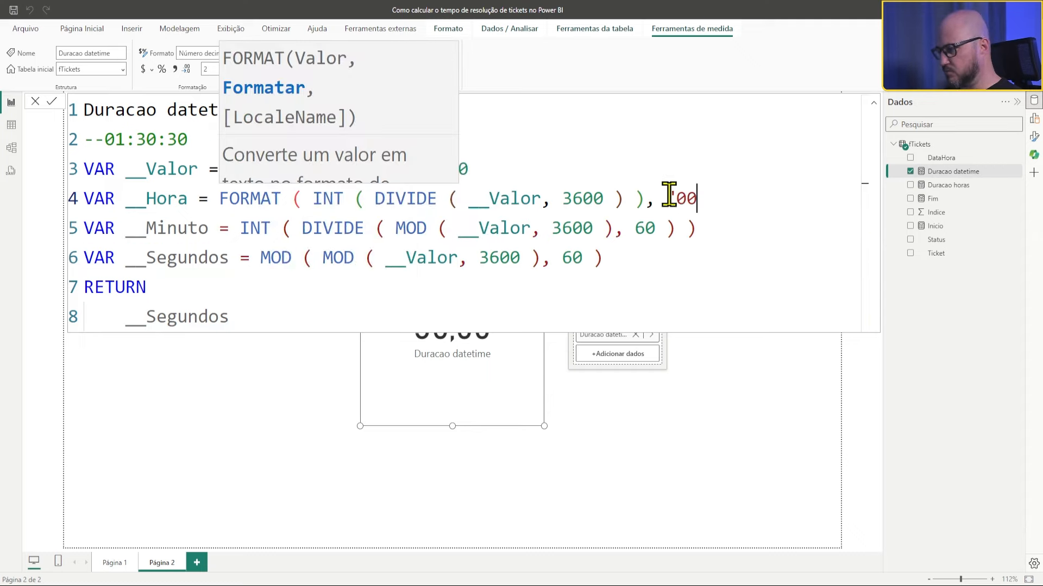
{"action": "type", "text": "\""}
{"action": "key", "text": "Return"}
{"action": "type", "text": ")"}
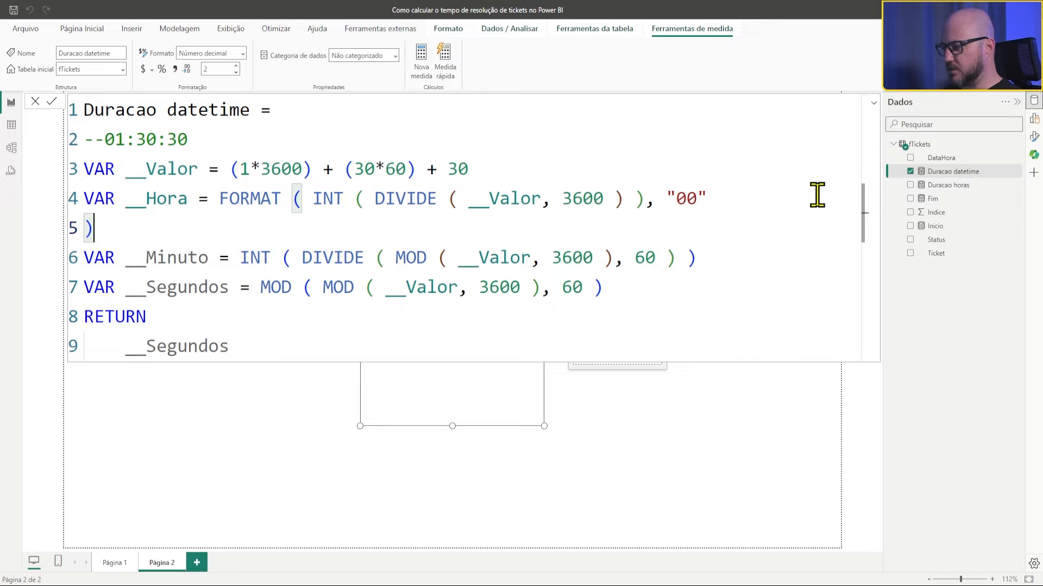
{"action": "key", "text": "BackSpace"}
{"action": "key", "text": "BackSpace"}
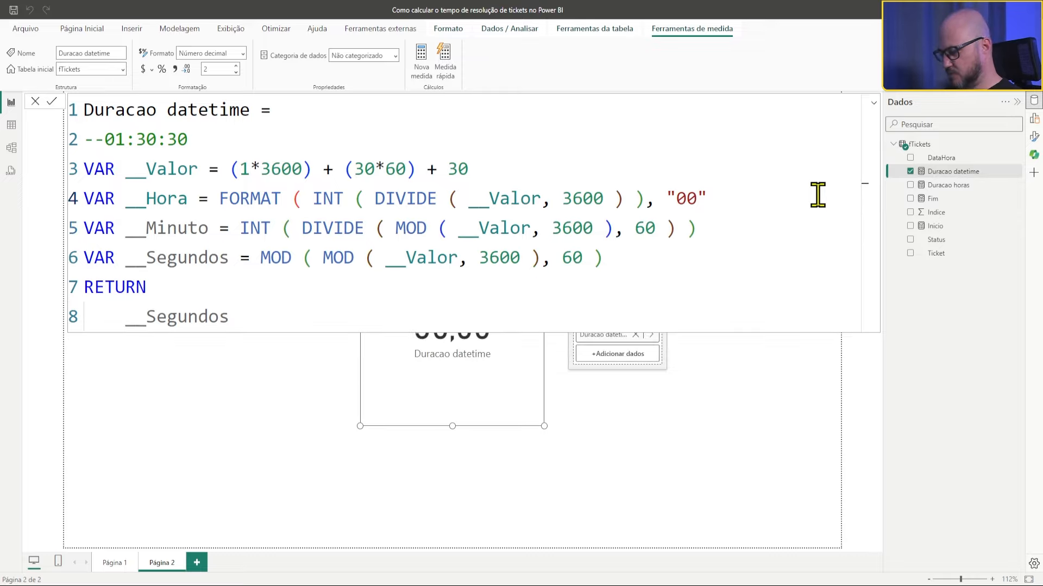
{"action": "type", "text": ")"}
Copy the opening FORMAT ( from __Hora to the start of the __Minuto and __Segundos expressions
{"action": "left_click_drag", "start_coordinate": [220, 199], "coordinate": [299, 197]}
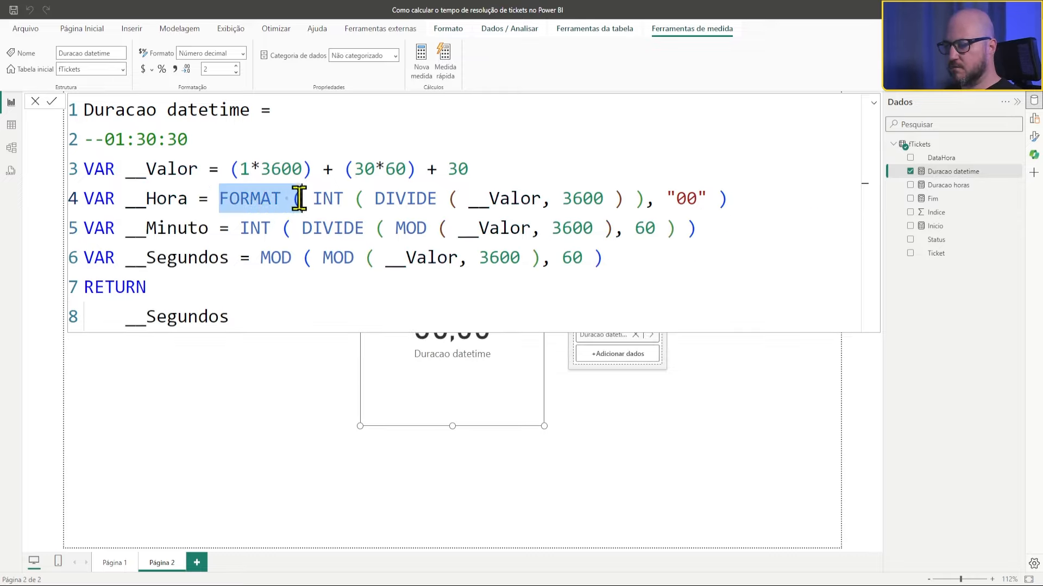
{"action": "key", "text": "ctrl+c"}
{"action": "left_click", "coordinate": [240, 228]}
{"action": "key", "text": "ctrl+v"}
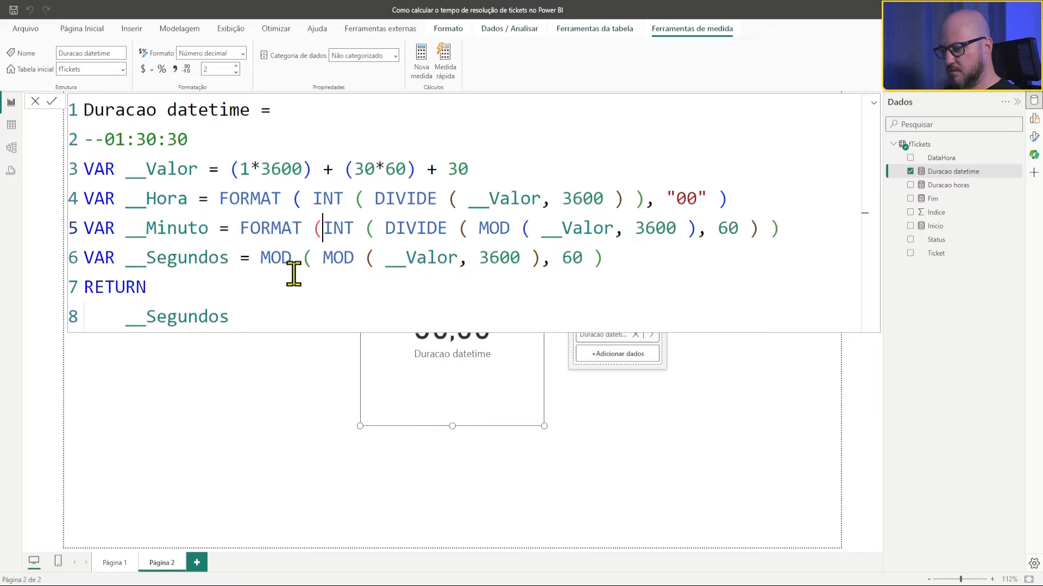
{"action": "left_click", "coordinate": [261, 258]}
{"action": "key", "text": "ctrl+v"}
{"action": "left_click", "coordinate": [325, 228]}
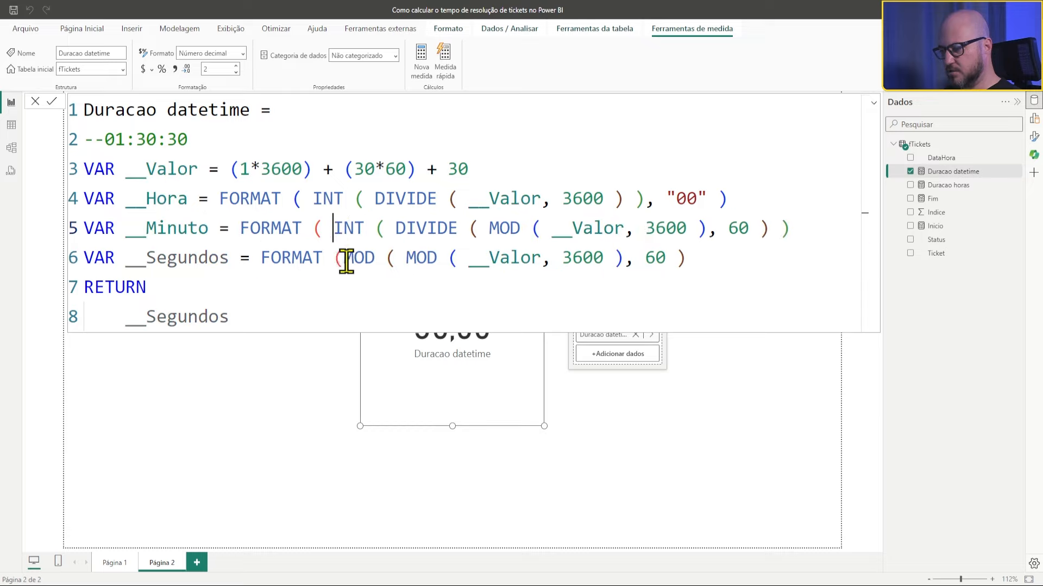
{"action": "left_click", "coordinate": [344, 258]}
Close the FORMAT functions of __Minuto and __Segundos with the , "00" ) ending copied from __Hora
{"action": "left_click", "coordinate": [799, 228]}
{"action": "type", "text": ","}
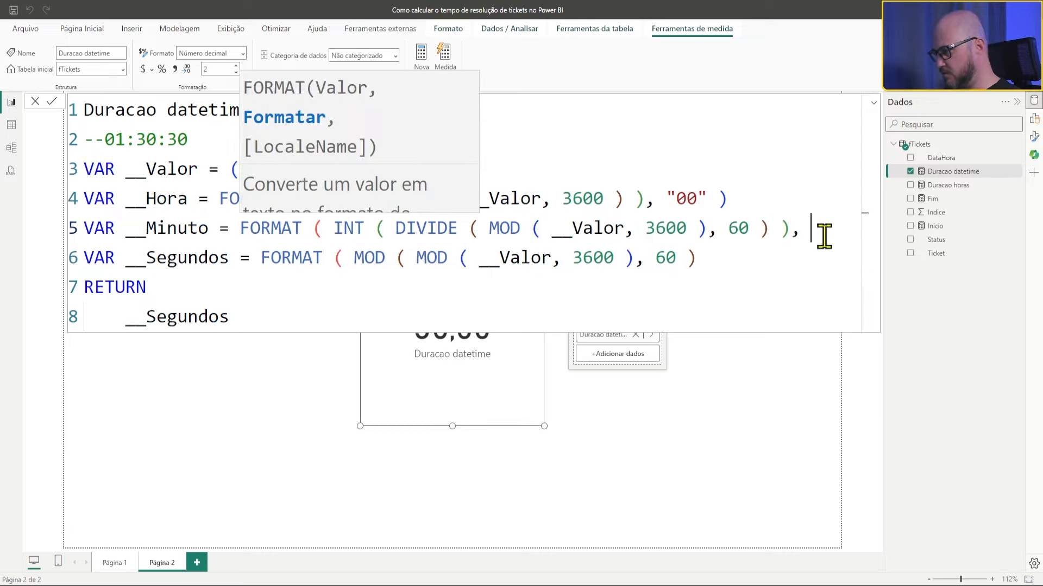
{"action": "left_click", "coordinate": [665, 198]}
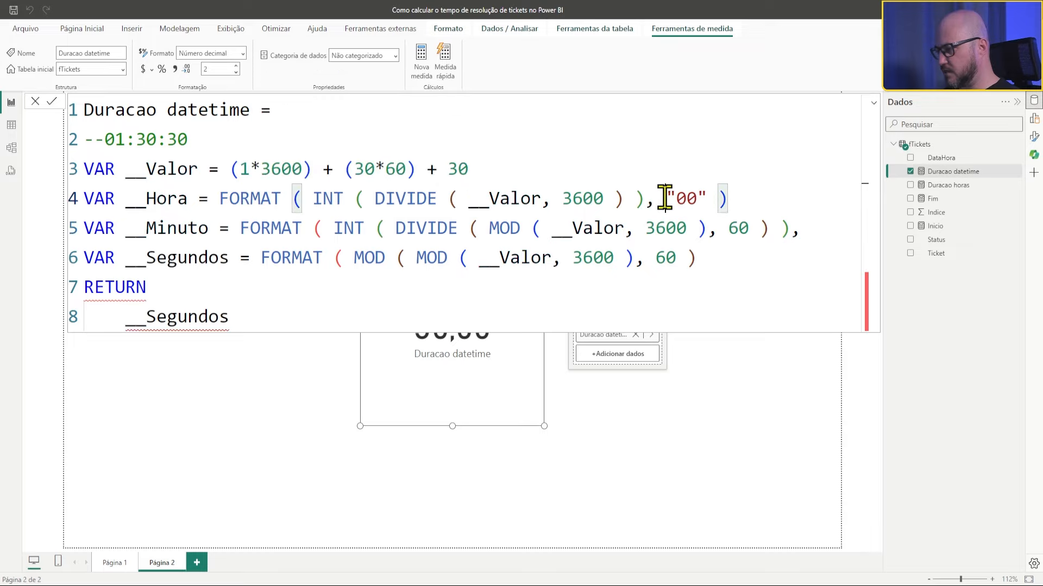
{"action": "left_click_drag", "start_coordinate": [665, 198], "coordinate": [716, 200]}
{"action": "left_click_drag", "start_coordinate": [647, 200], "coordinate": [733, 201]}
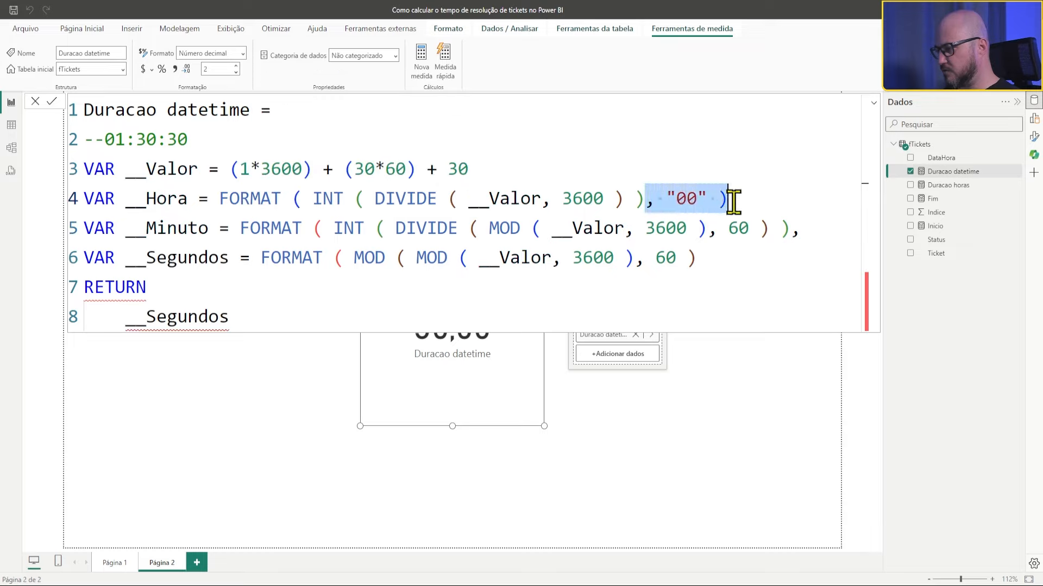
{"action": "key", "text": "ctrl+c"}
{"action": "left_click_drag", "start_coordinate": [790, 230], "coordinate": [838, 231]}
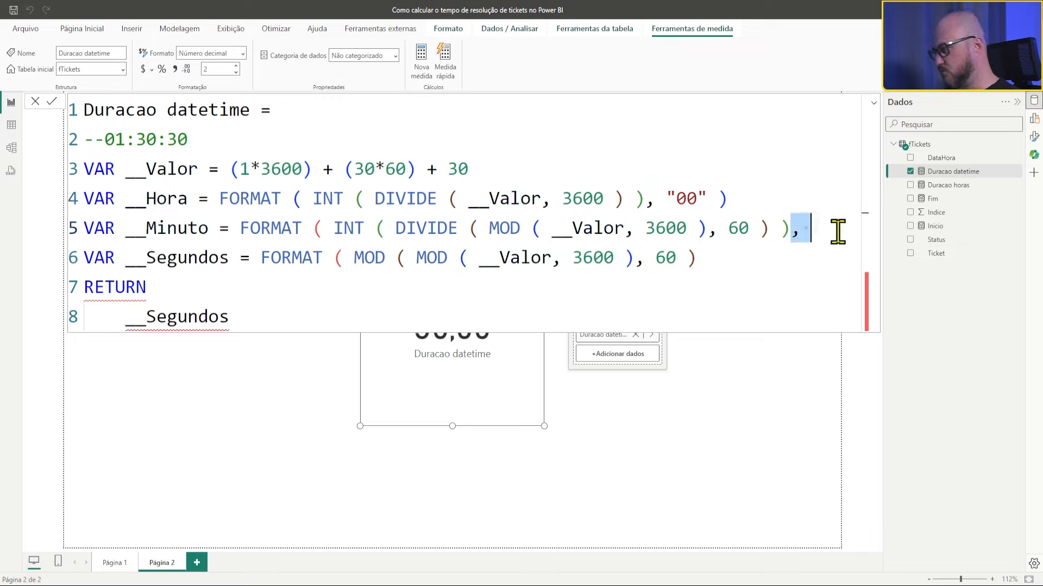
{"action": "key", "text": "ctrl+v"}
{"action": "left_click", "coordinate": [705, 288]}
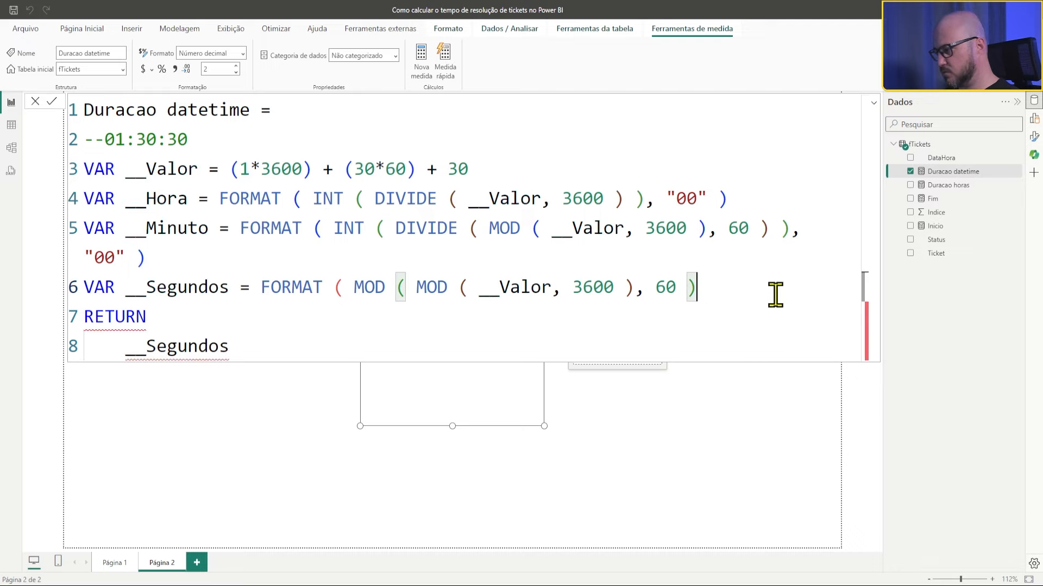
{"action": "key", "text": "ctrl+v"}
Add a __Resultado variable before RETURN that joins __Hora, __Minuto and __Segundos with ":" separators
{"action": "scroll", "coordinate": [791, 263], "scroll_direction": "down", "scroll_amount": 2, "text": "ctrl"}
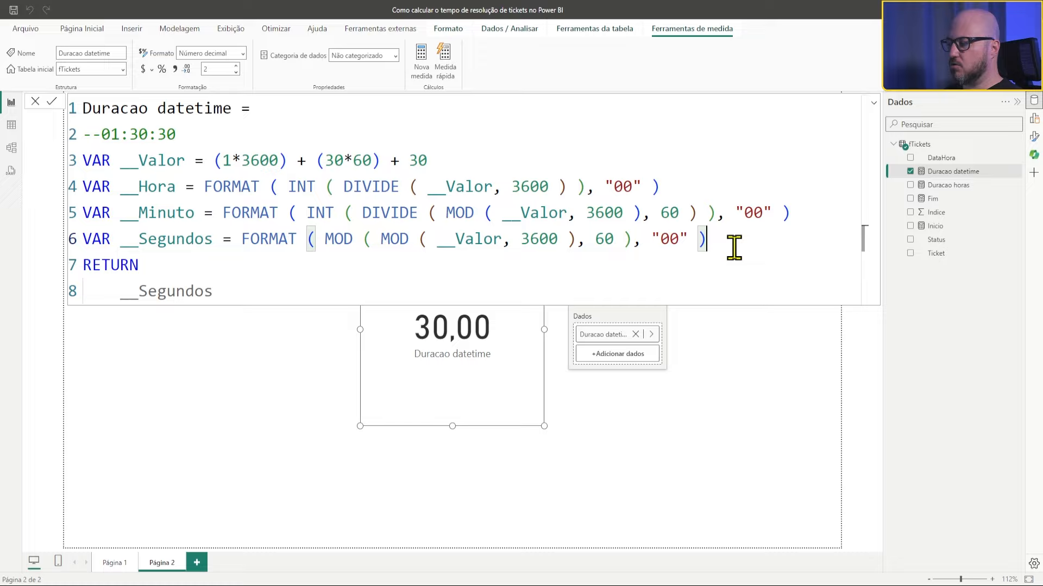
{"action": "key", "text": "shift+Return"}
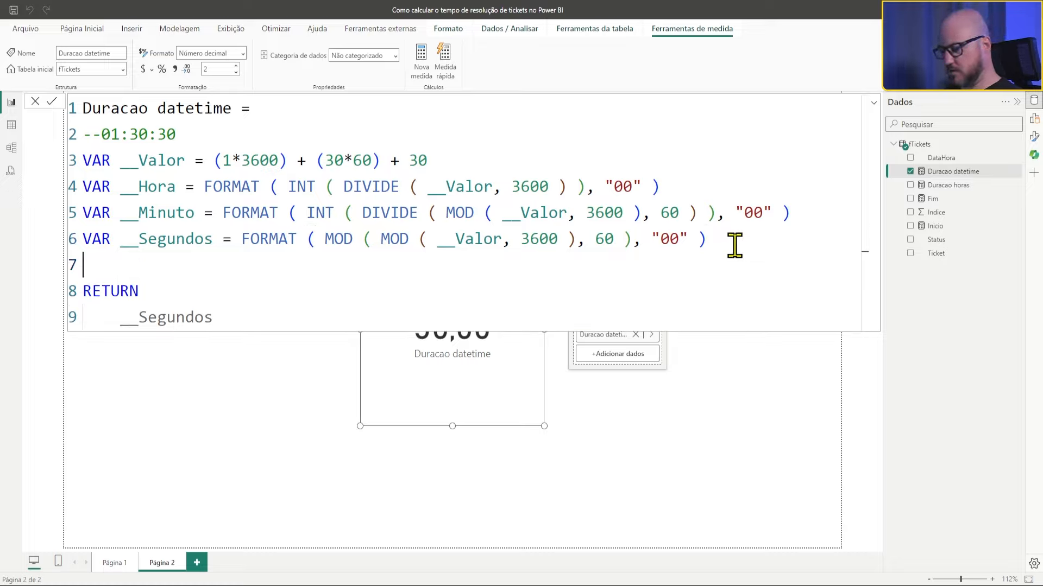
{"action": "type", "text": "VAR __Resultado ="}
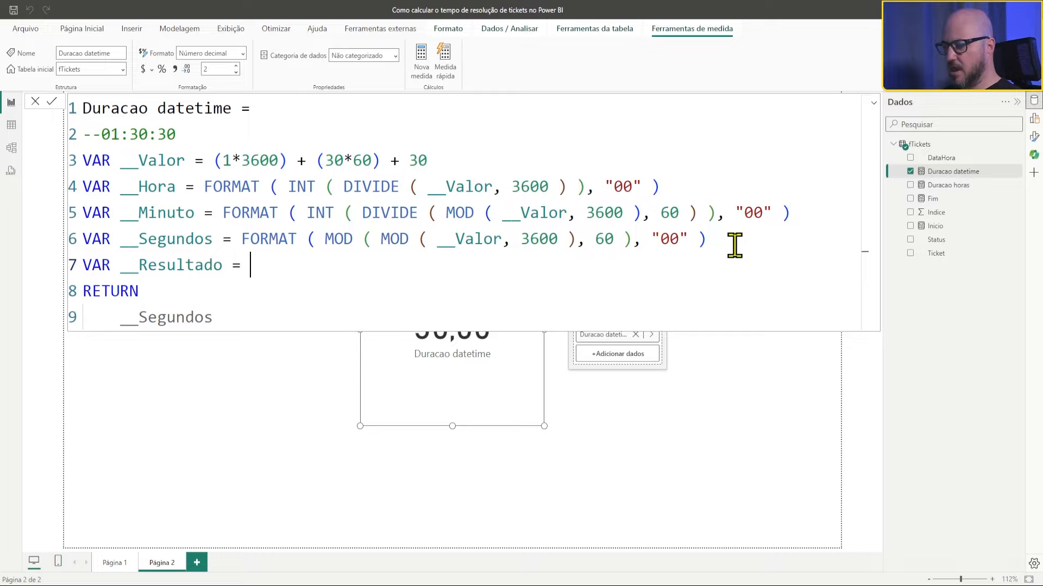
{"action": "key", "text": "shift+Return"}
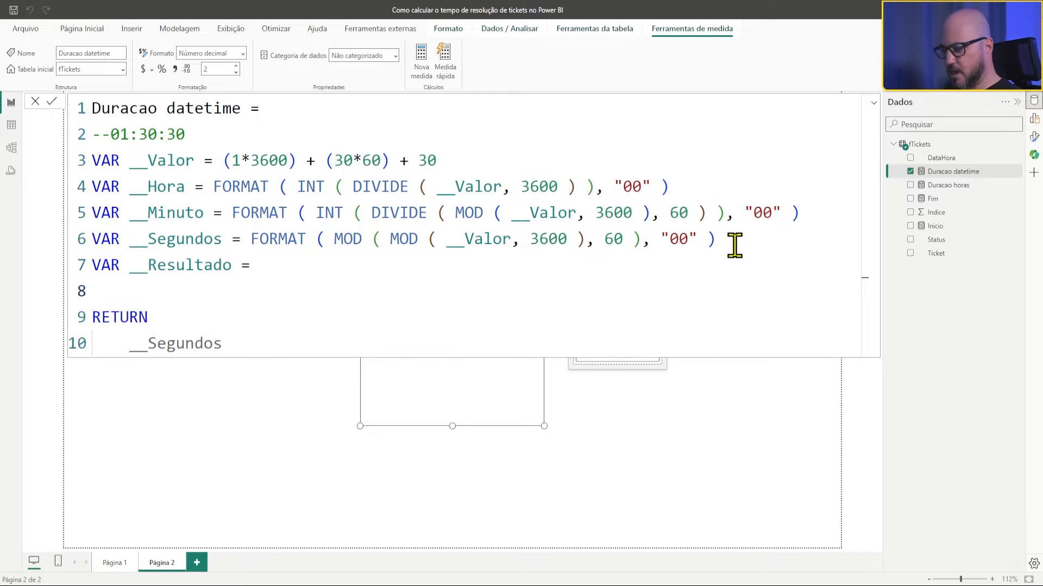
{"action": "type", "text": "__"}
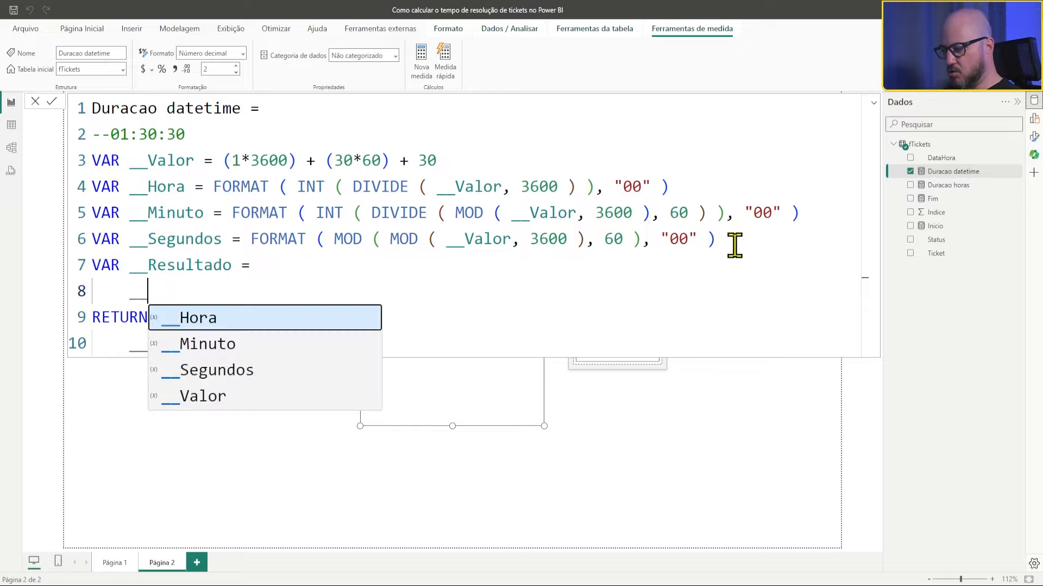
{"action": "key", "text": "Tab"}
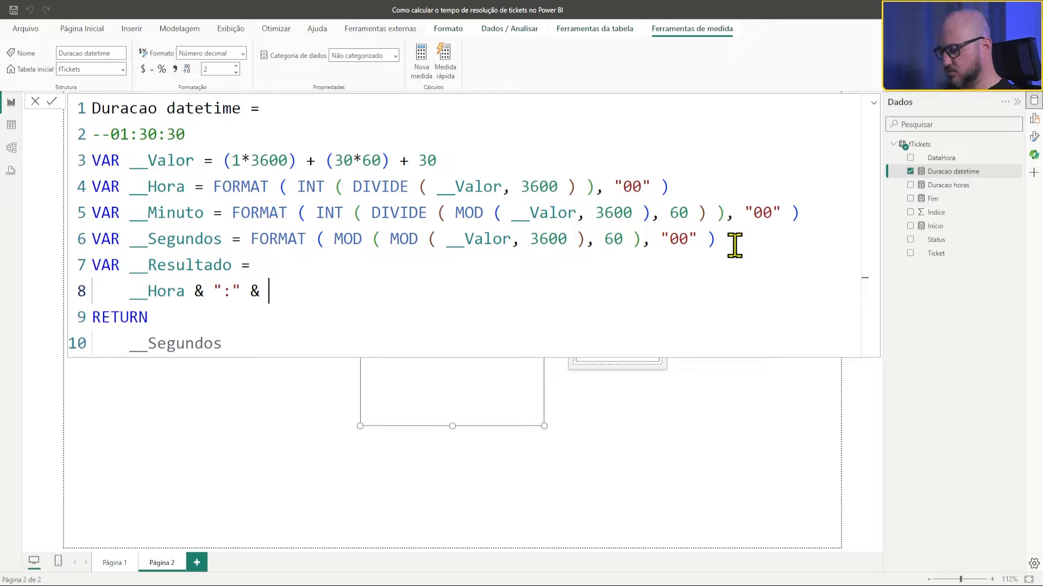
{"action": "type", "text": "__Minuto & \":\" *"}
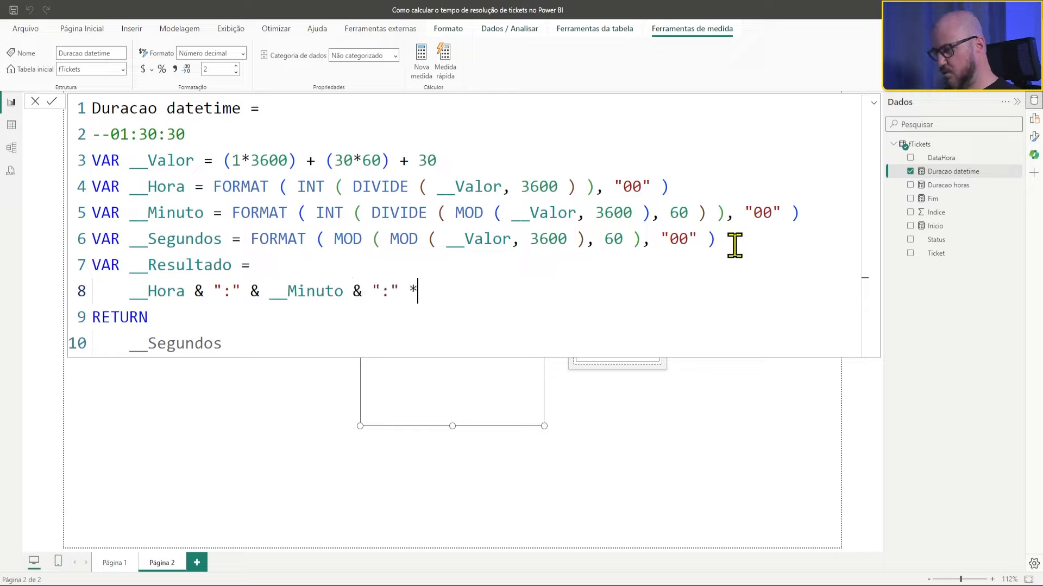
{"action": "type", "text": "__Segundos"}
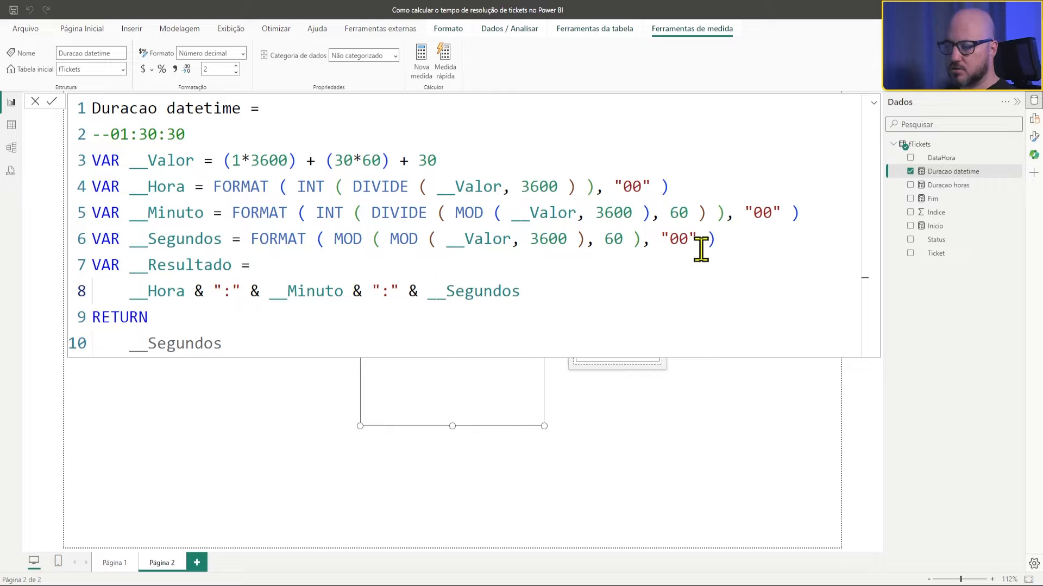
Replace __Segundos after RETURN with __Resultado, commit the measure and view its result on the card
{"action": "left_click", "coordinate": [604, 271]}
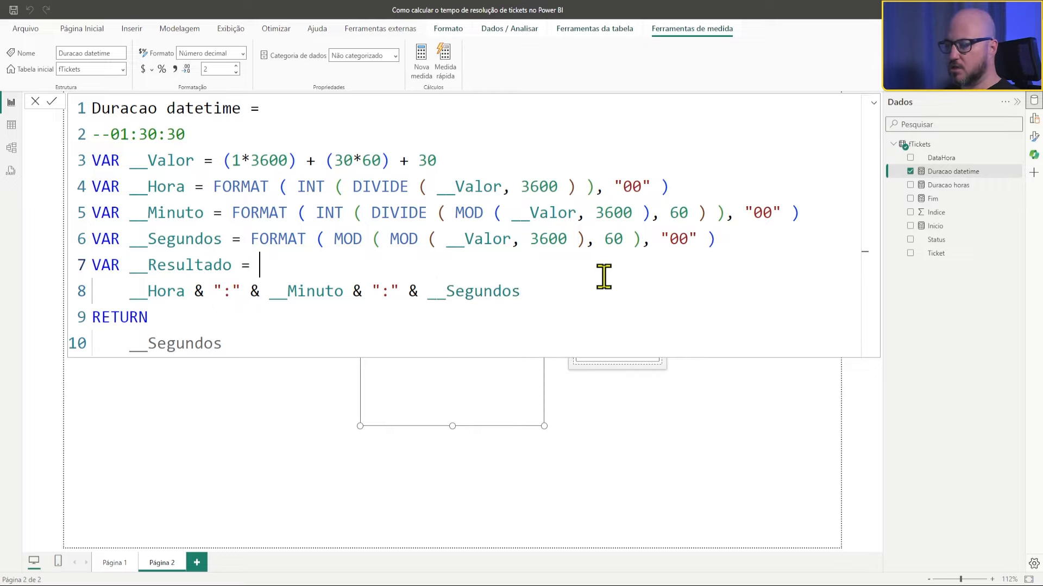
{"action": "double_click", "coordinate": [187, 266]}
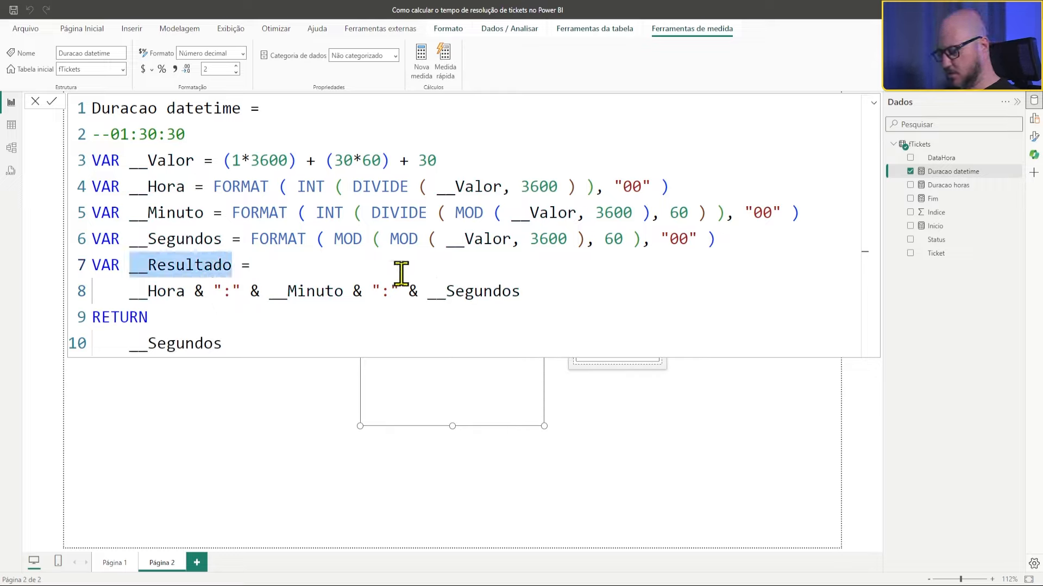
{"action": "key", "text": "ctrl+c"}
{"action": "double_click", "coordinate": [177, 344]}
{"action": "key", "text": "ctrl+v"}
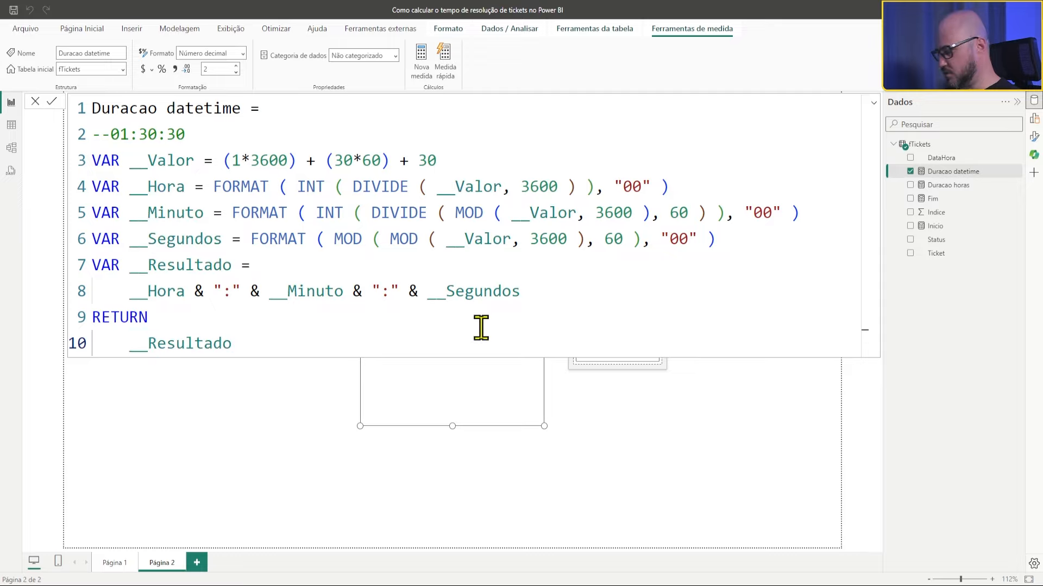
{"action": "key", "text": "Return"}
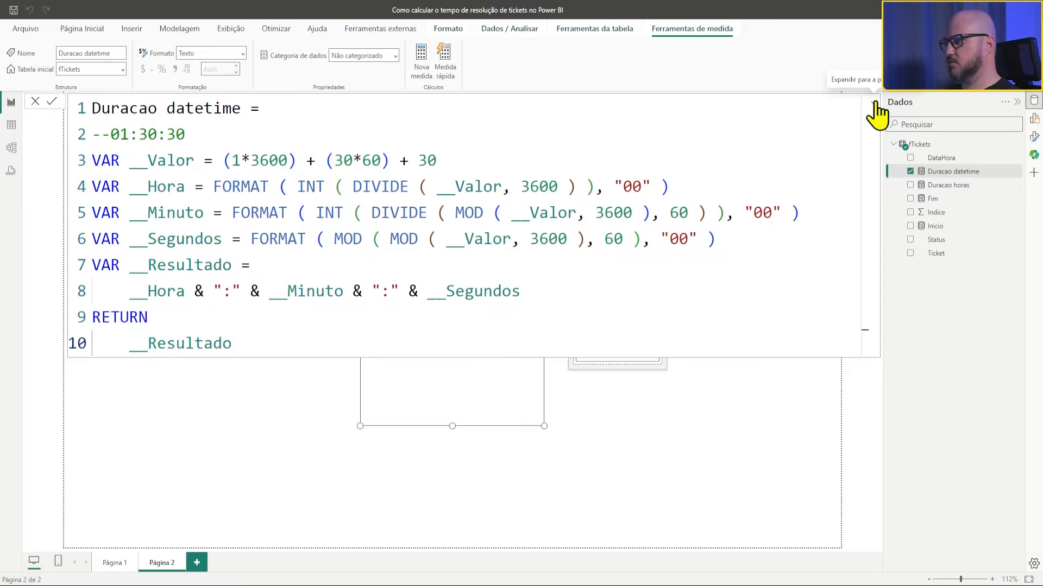
{"action": "left_click", "coordinate": [875, 108]}
{"action": "left_click", "coordinate": [875, 104]}
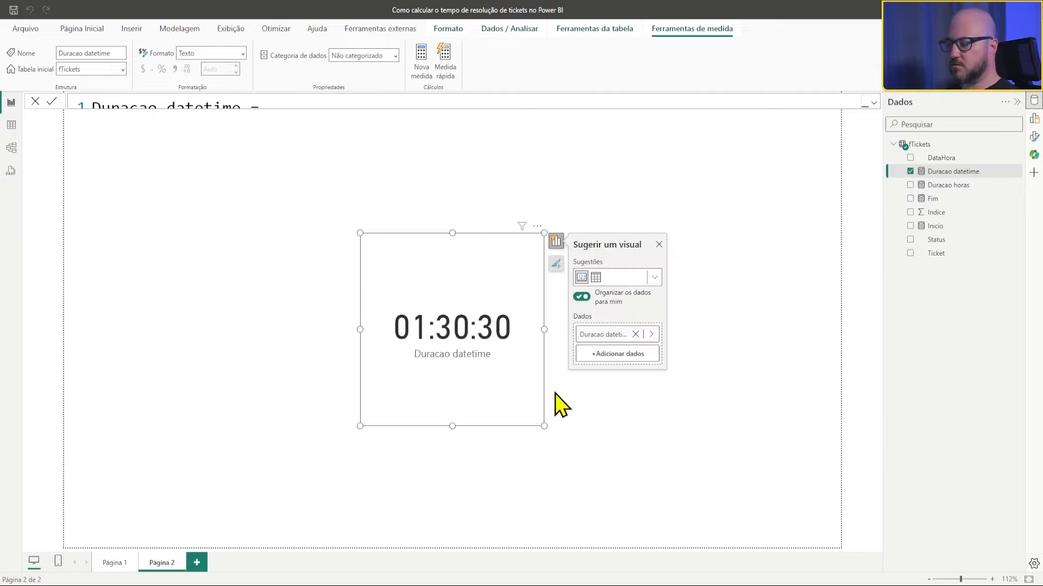
Examine the full Duracao datetime formula against its example comment and check which data formats the measure offers
{"action": "left_click", "coordinate": [875, 104]}
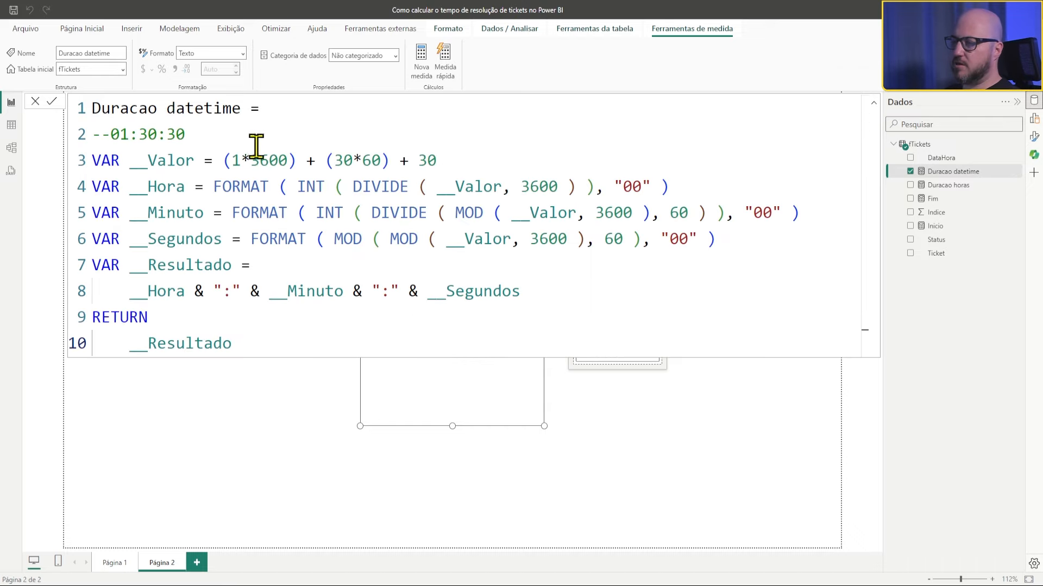
{"action": "left_click_drag", "start_coordinate": [110, 134], "coordinate": [188, 134]}
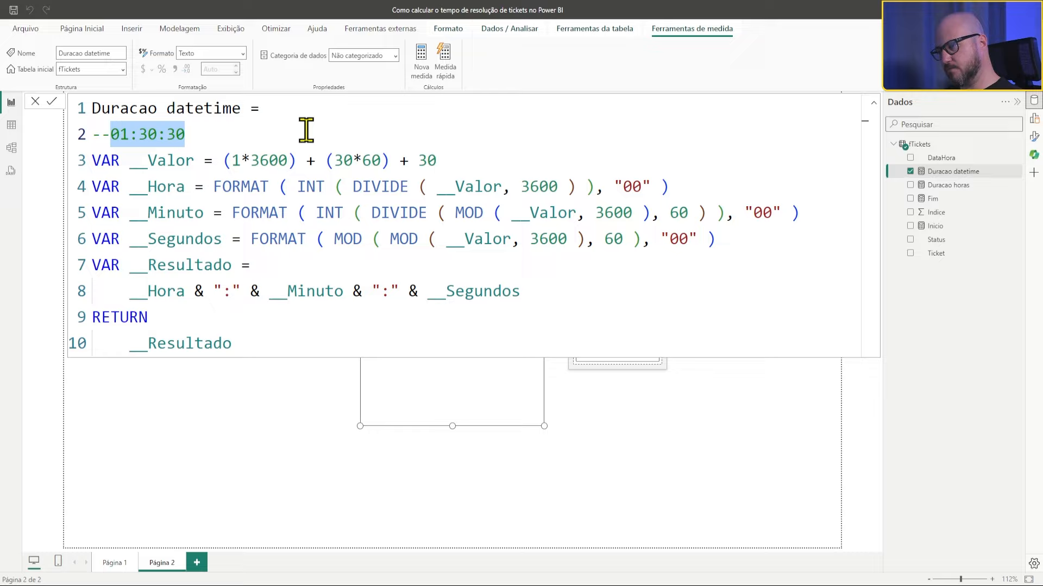
{"action": "left_click", "coordinate": [459, 148]}
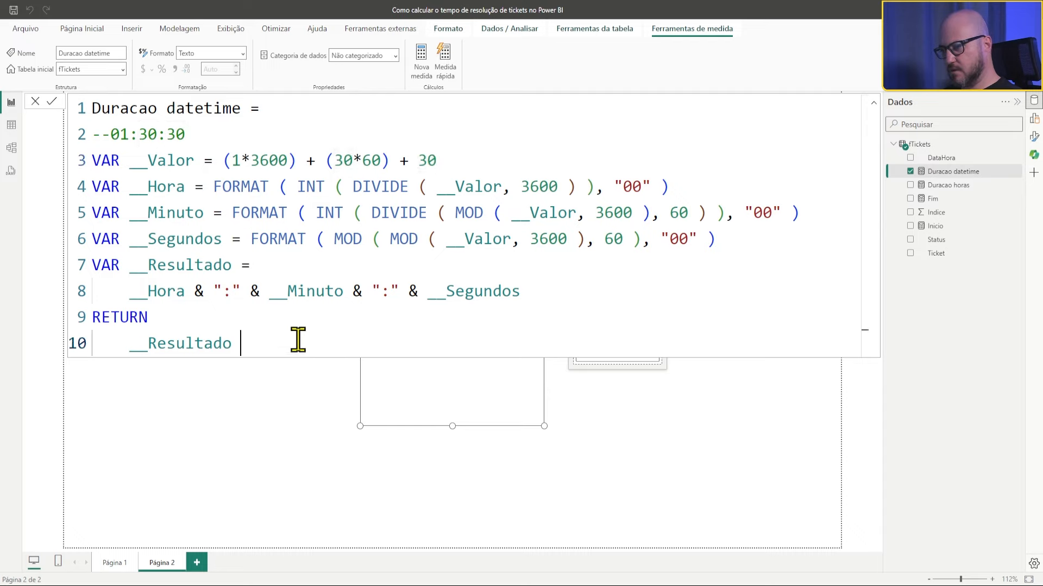
{"action": "left_click_drag", "start_coordinate": [297, 339], "coordinate": [47, 91]}
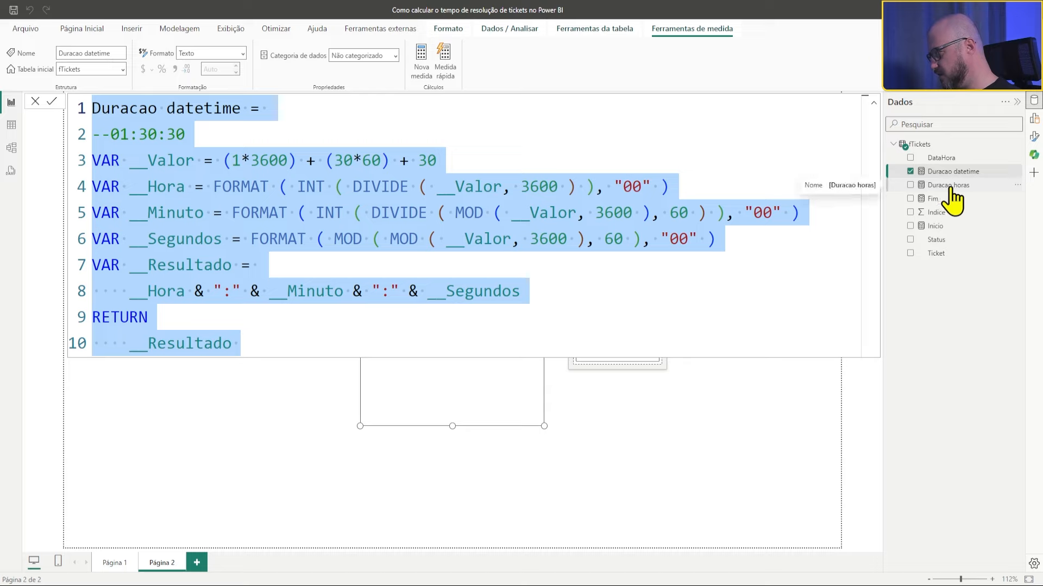
{"action": "left_click", "coordinate": [430, 135]}
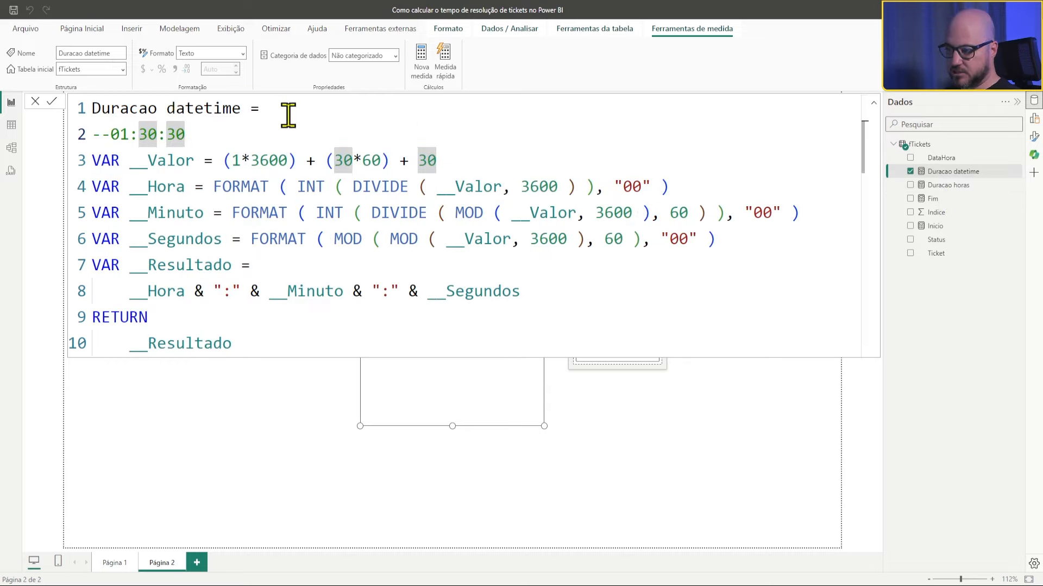
{"action": "left_click", "coordinate": [323, 113]}
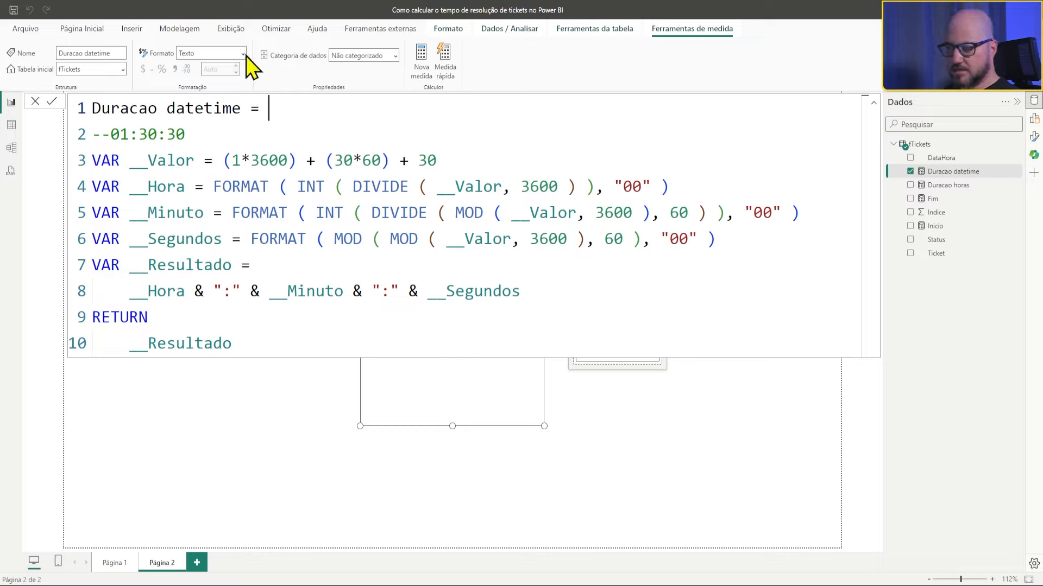
{"action": "left_click_drag", "start_coordinate": [260, 345], "coordinate": [252, 73]}
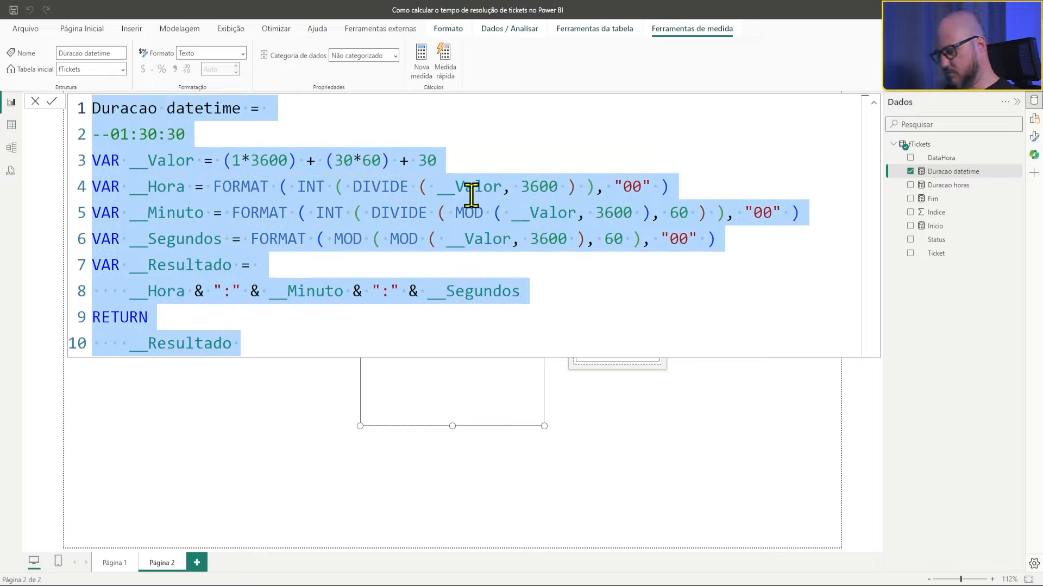
{"action": "left_click", "coordinate": [246, 57]}
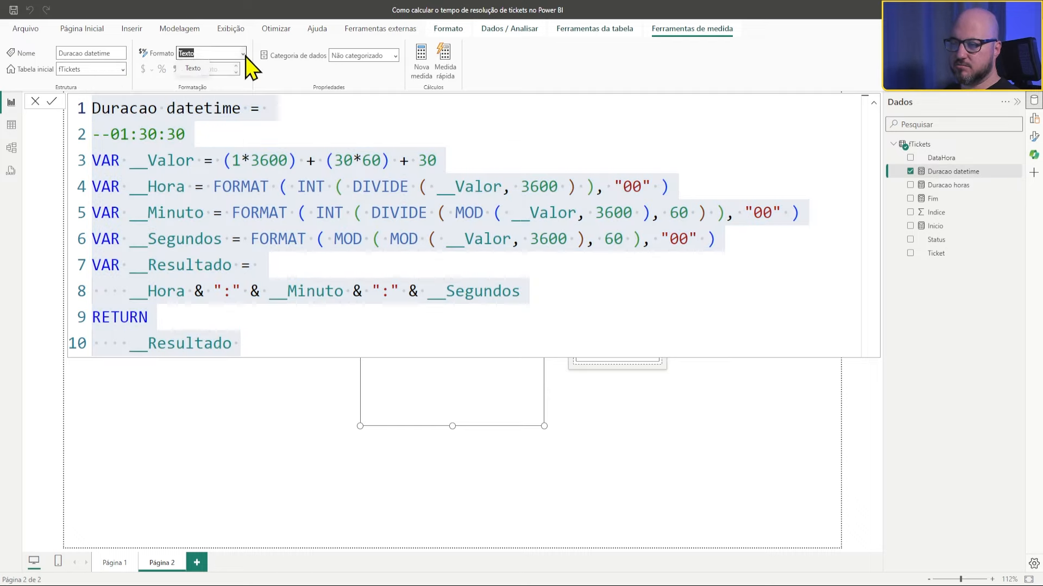
{"action": "left_click", "coordinate": [328, 142]}
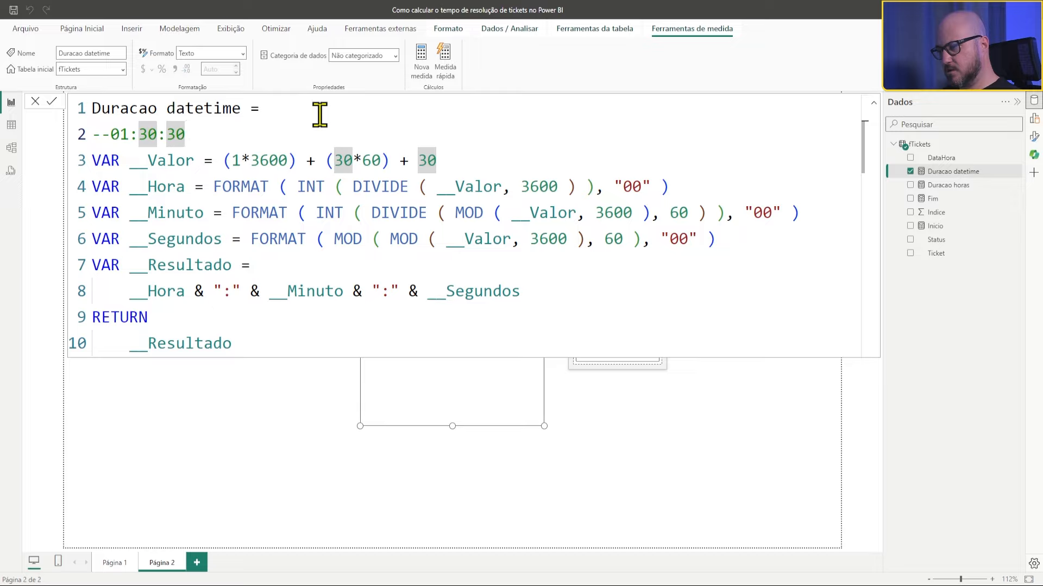
Copy the entire formula of the Duracao horas measure
{"action": "left_click", "coordinate": [951, 185]}
{"action": "scroll", "coordinate": [315, 181], "scroll_direction": "down", "scroll_amount": 4}
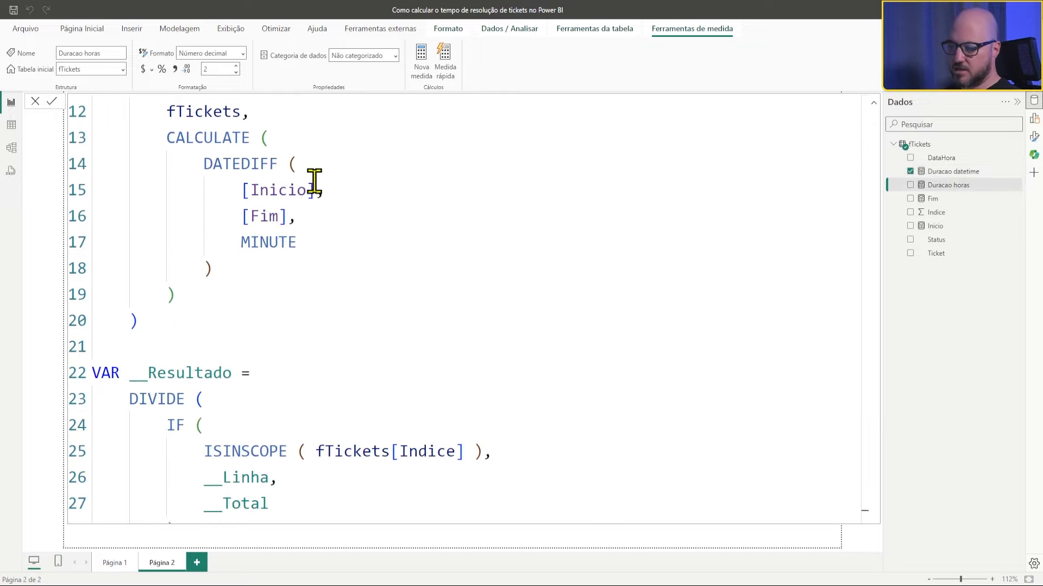
{"action": "scroll", "coordinate": [315, 181], "scroll_direction": "up", "scroll_amount": 4}
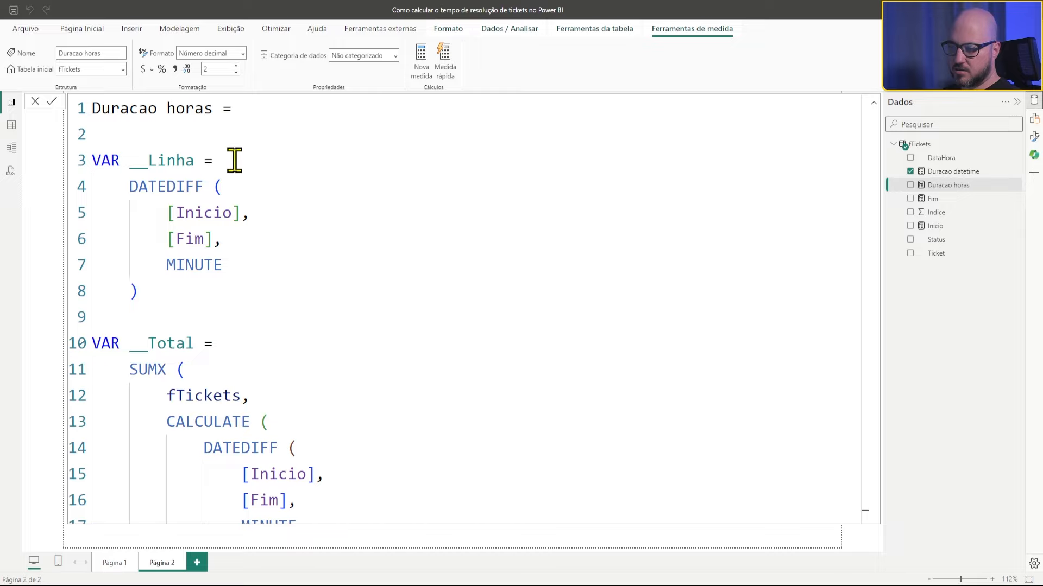
{"action": "left_click_drag", "start_coordinate": [95, 108], "coordinate": [378, 584]}
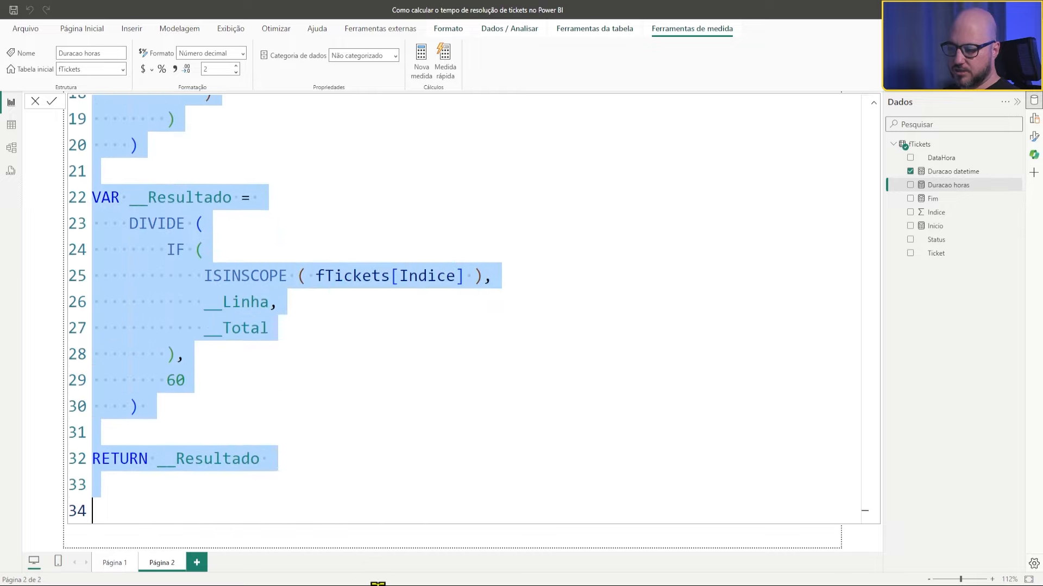
Paste the copied formula into Duracao datetime, on blank lines inserted above the --01:30:30 comment
{"action": "left_click", "coordinate": [953, 171]}
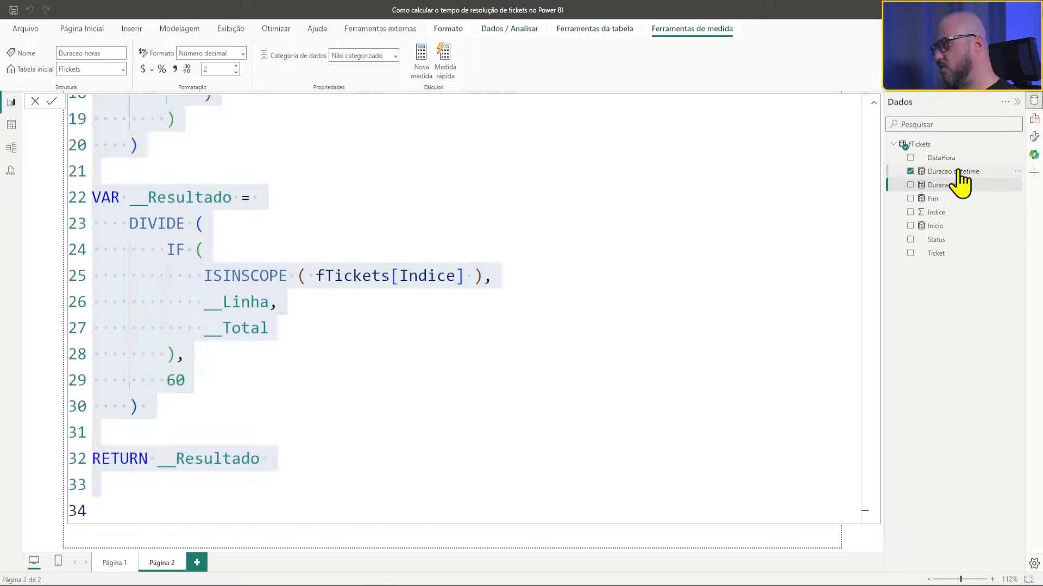
{"action": "left_click", "coordinate": [291, 111]}
{"action": "key", "text": "Return"}
{"action": "key", "text": "Return"}
{"action": "key", "text": "Return"}
{"action": "key", "text": "Return"}
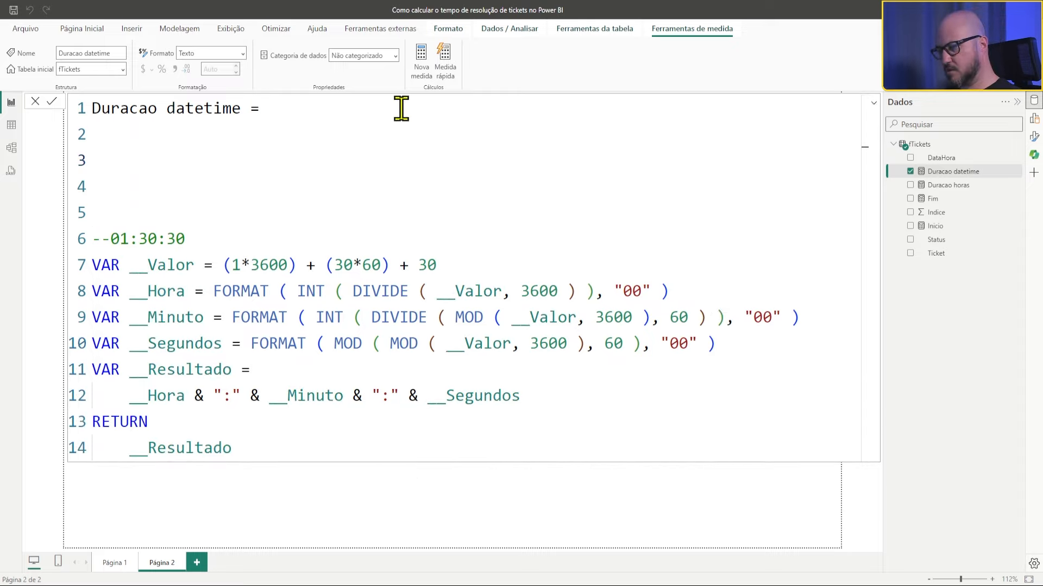
{"action": "key", "text": "ctrl+v"}
Delete the pasted "Duracao horas =" line and the extra blank line above VAR __Linha
{"action": "scroll", "coordinate": [375, 184], "scroll_direction": "up", "scroll_amount": 5}
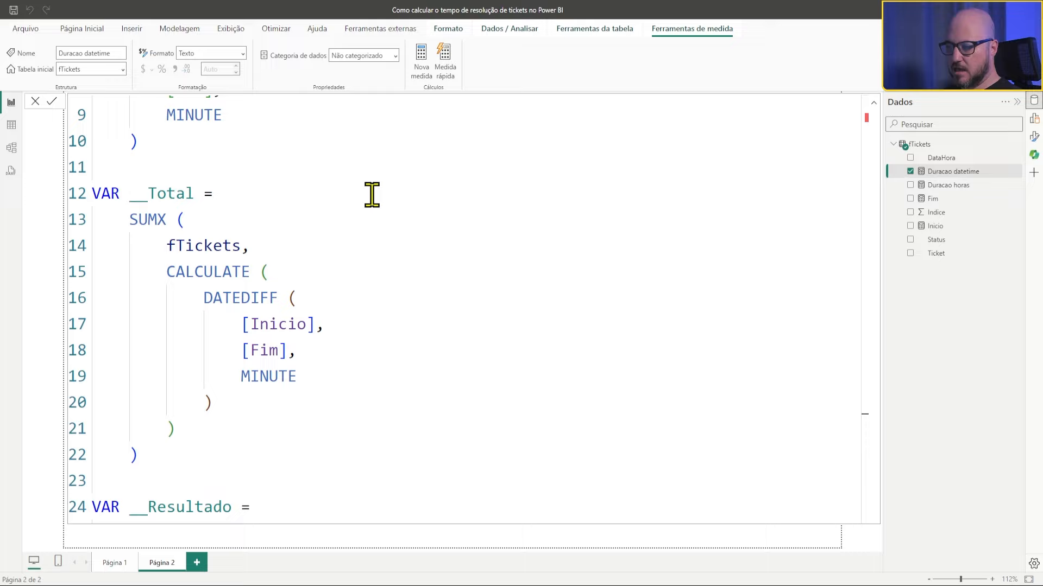
{"action": "scroll", "coordinate": [372, 194], "scroll_direction": "up", "scroll_amount": 3}
{"action": "left_click_drag", "start_coordinate": [273, 162], "coordinate": [93, 161]}
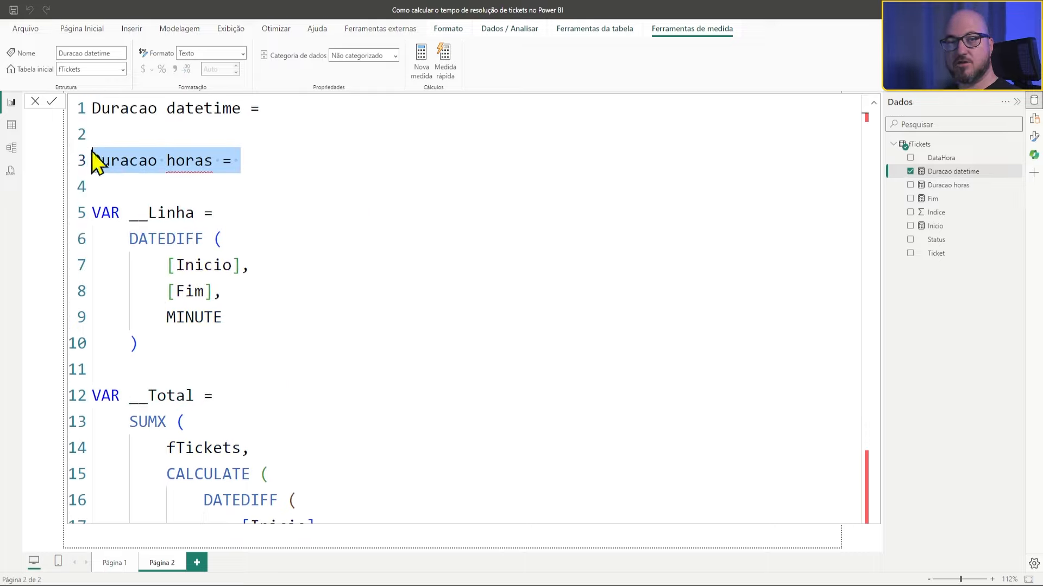
{"action": "key", "text": "Delete"}
{"action": "key", "text": "Delete"}
{"action": "key", "text": "Delete"}
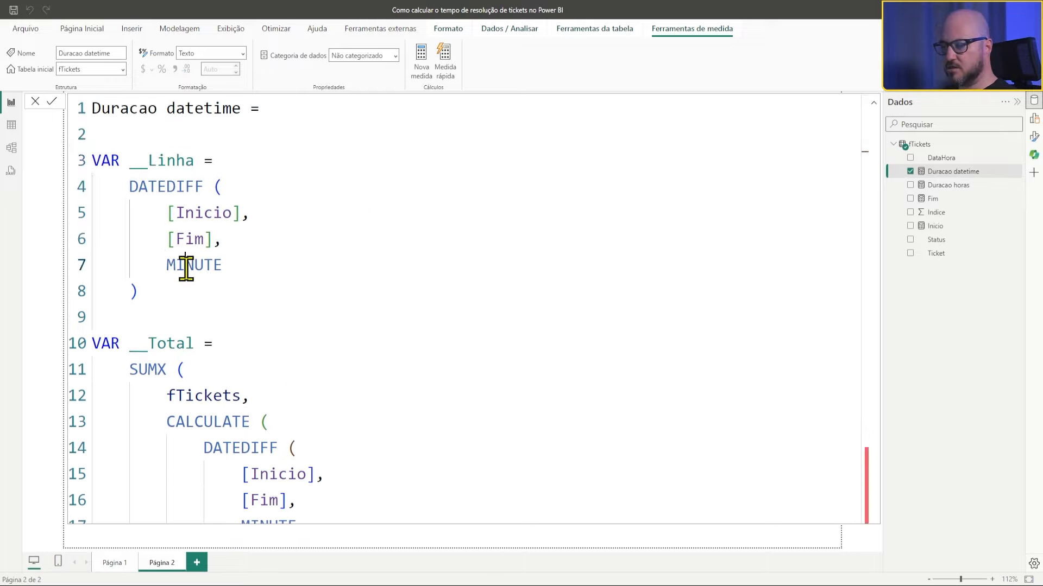
Change the DATEDIFF interval from MINUTE to SECOND in both the __Linha and __Total variables
{"action": "double_click", "coordinate": [186, 266]}
{"action": "type", "text": "S"}
{"action": "key", "text": "Tab"}
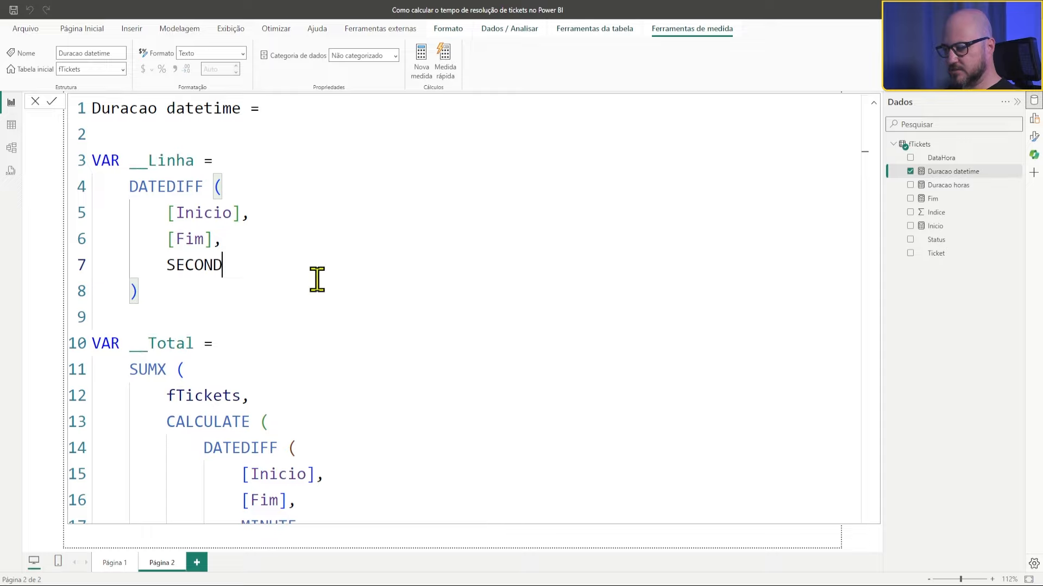
{"action": "double_click", "coordinate": [206, 266]}
{"action": "scroll", "coordinate": [304, 304], "scroll_direction": "down", "scroll_amount": 3}
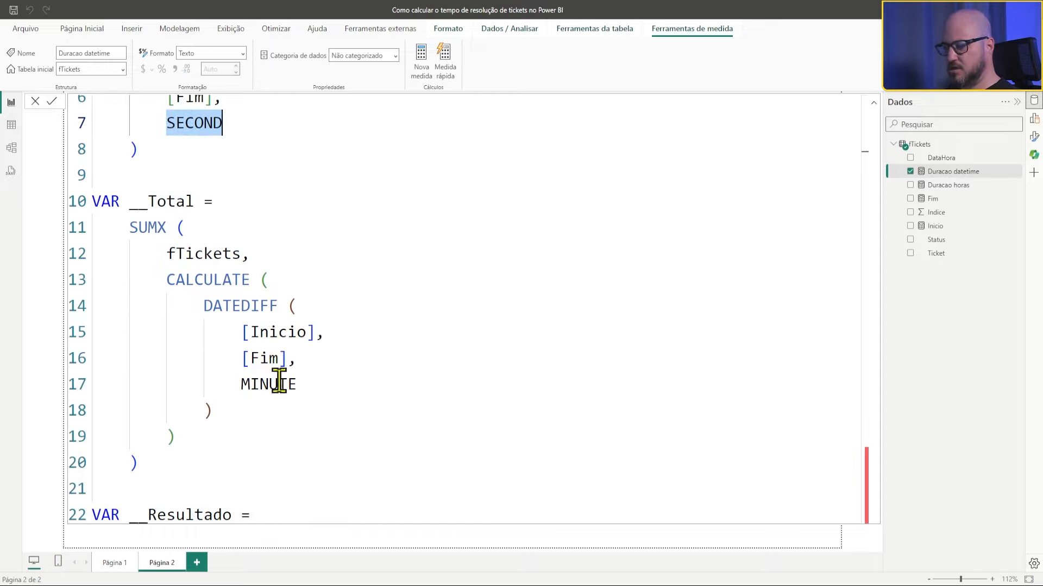
{"action": "double_click", "coordinate": [278, 383]}
{"action": "key", "text": "ctrl+v"}
Remove the DIVIDE by 60 wrapper from the pasted __Resultado variable, keeping only its IF expression
{"action": "scroll", "coordinate": [482, 336], "scroll_direction": "down", "scroll_amount": 3}
{"action": "scroll", "coordinate": [482, 336], "scroll_direction": "down", "scroll_amount": 2}
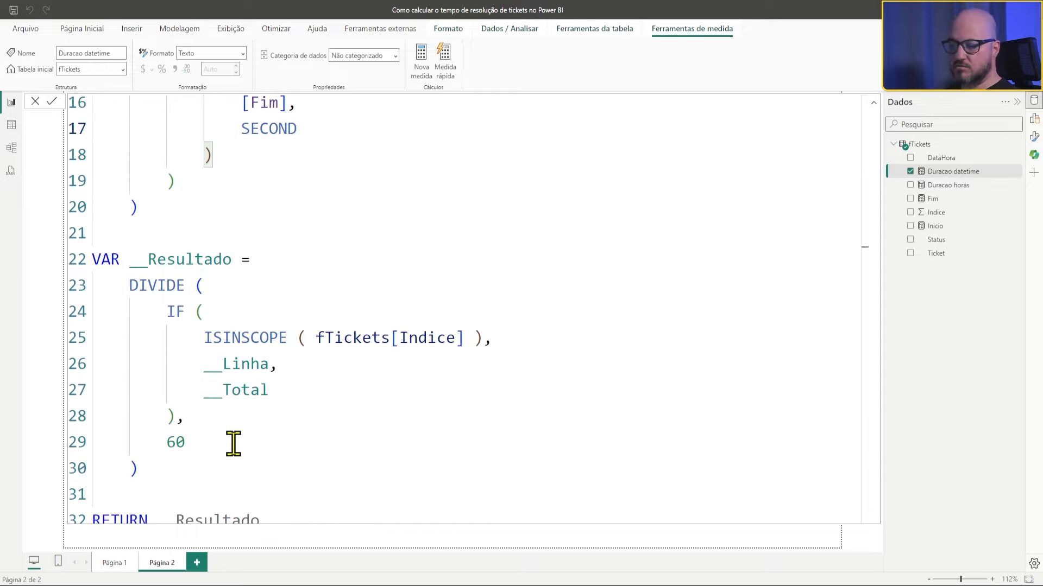
{"action": "left_click_drag", "start_coordinate": [149, 468], "coordinate": [265, 416]}
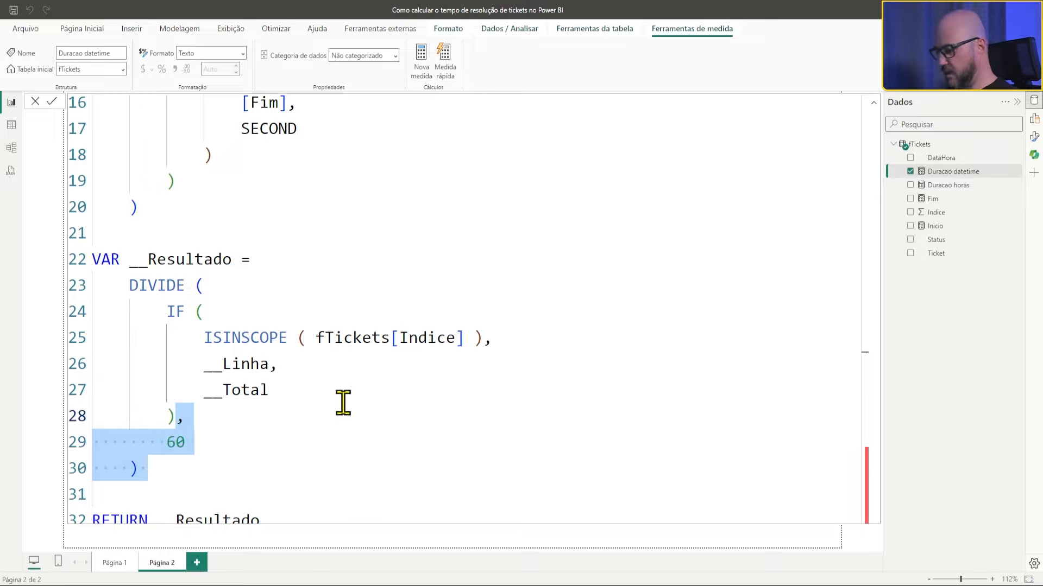
{"action": "key", "text": "BackSpace"}
{"action": "left_click_drag", "start_coordinate": [204, 287], "coordinate": [50, 286]}
{"action": "key", "text": "BackSpace"}
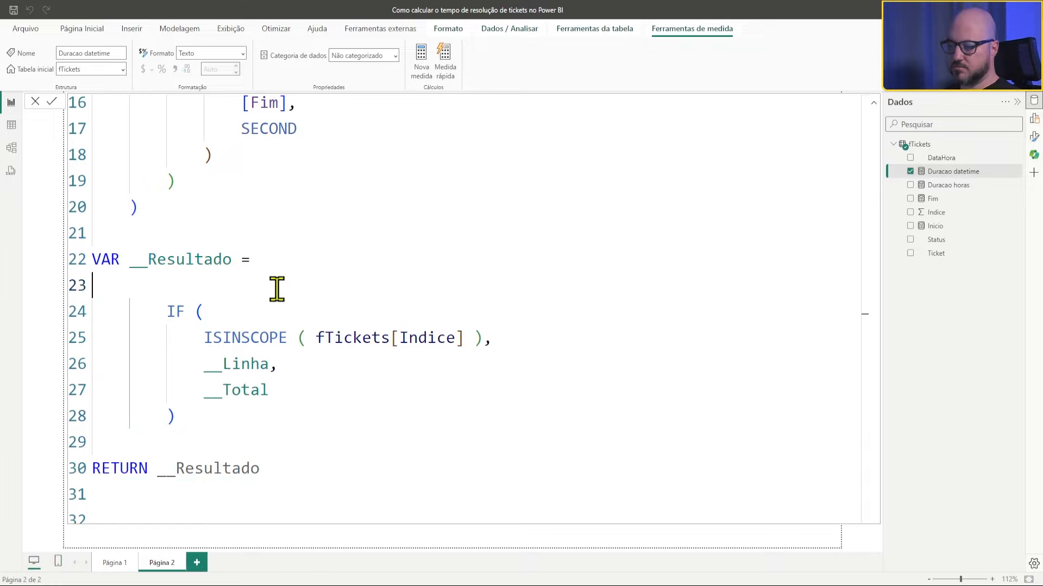
Remove the blank line under VAR __Resultado and outdent its IF block by one level
{"action": "key", "text": "Delete"}
{"action": "left_click_drag", "start_coordinate": [214, 396], "coordinate": [51, 296]}
{"action": "key", "text": "shift+Tab"}
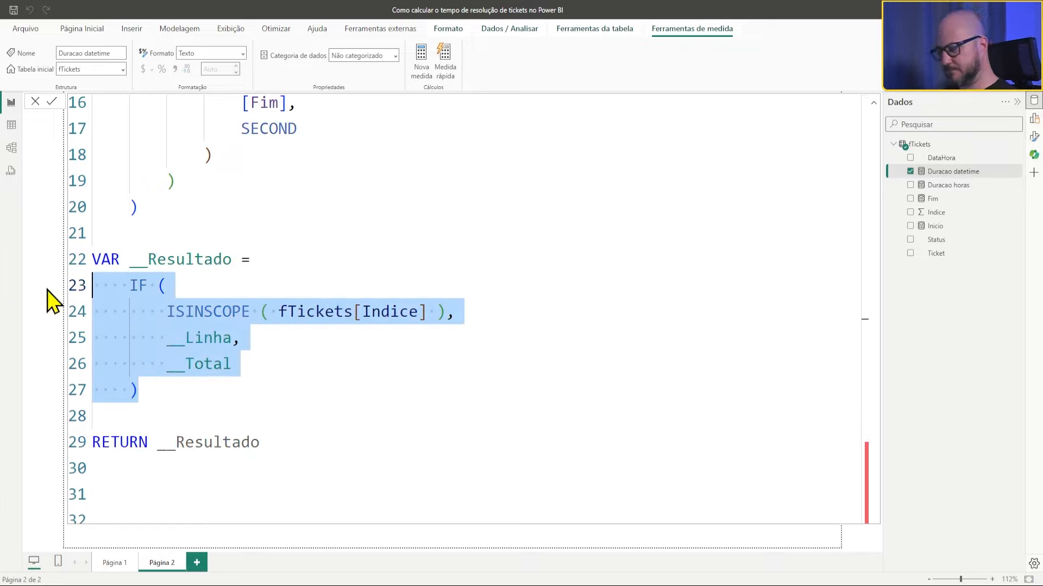
{"action": "left_click", "coordinate": [225, 291]}
Copy the block from the --01:30:30 comment through its final RETURN __Resultado, delete it from Duracao datetime, and commit the measure
{"action": "scroll", "coordinate": [304, 375], "scroll_direction": "down", "scroll_amount": 2}
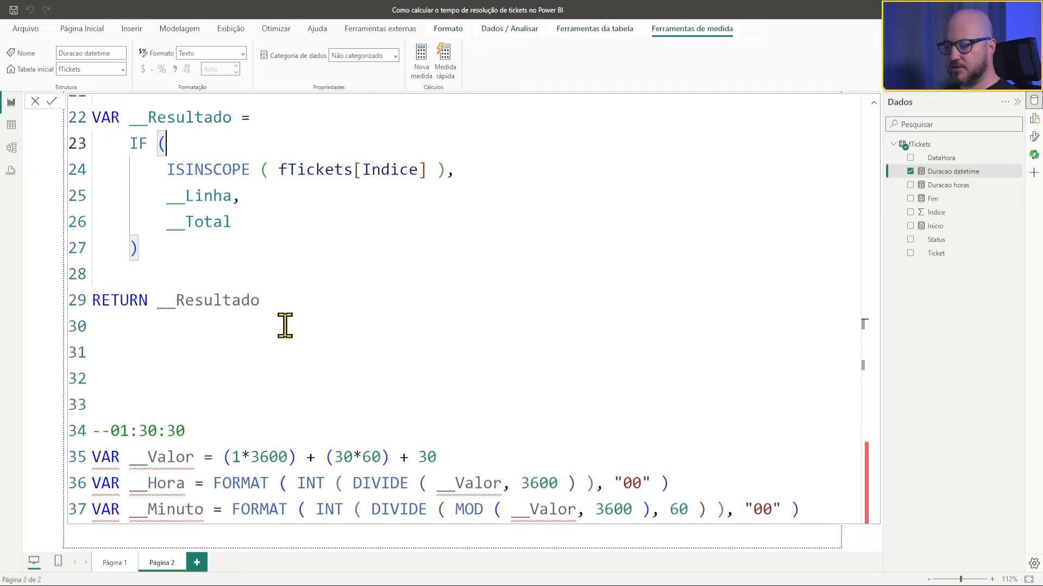
{"action": "scroll", "coordinate": [282, 325], "scroll_direction": "down", "scroll_amount": 1}
{"action": "left_click_drag", "start_coordinate": [100, 264], "coordinate": [283, 562]}
{"action": "key", "text": "ctrl+c"}
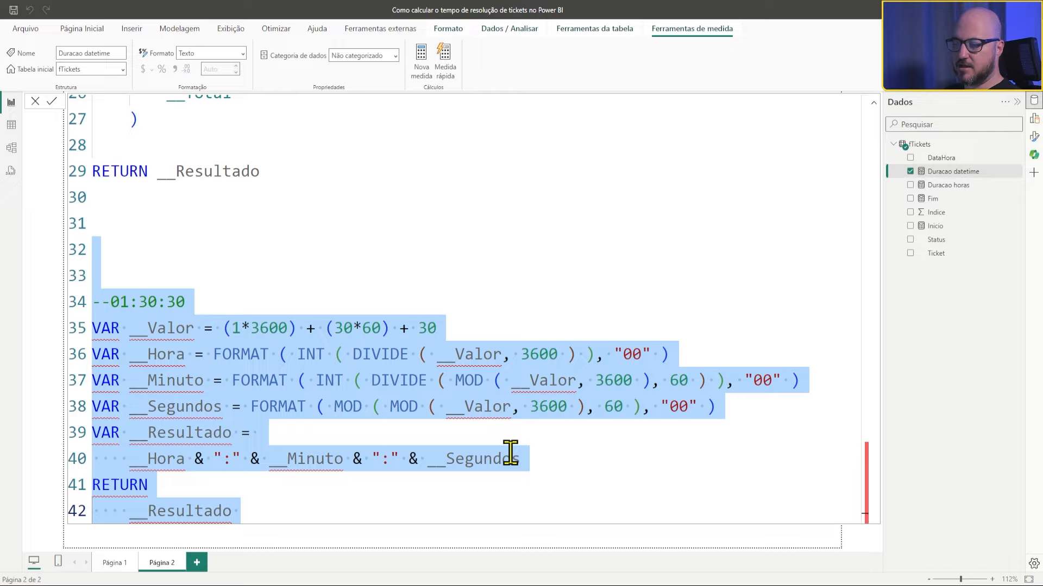
{"action": "key", "text": "Delete"}
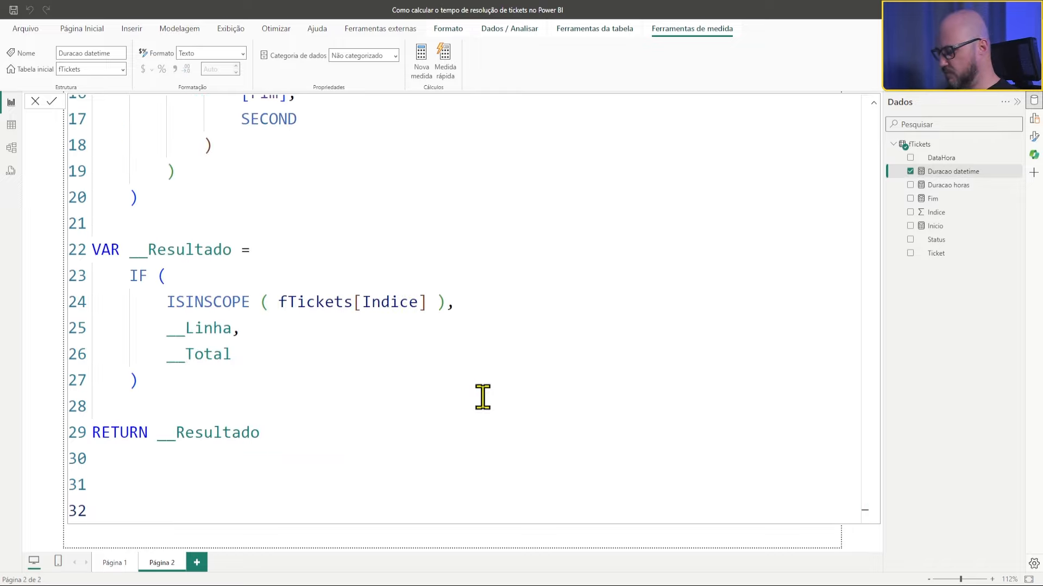
{"action": "key", "text": "Return"}
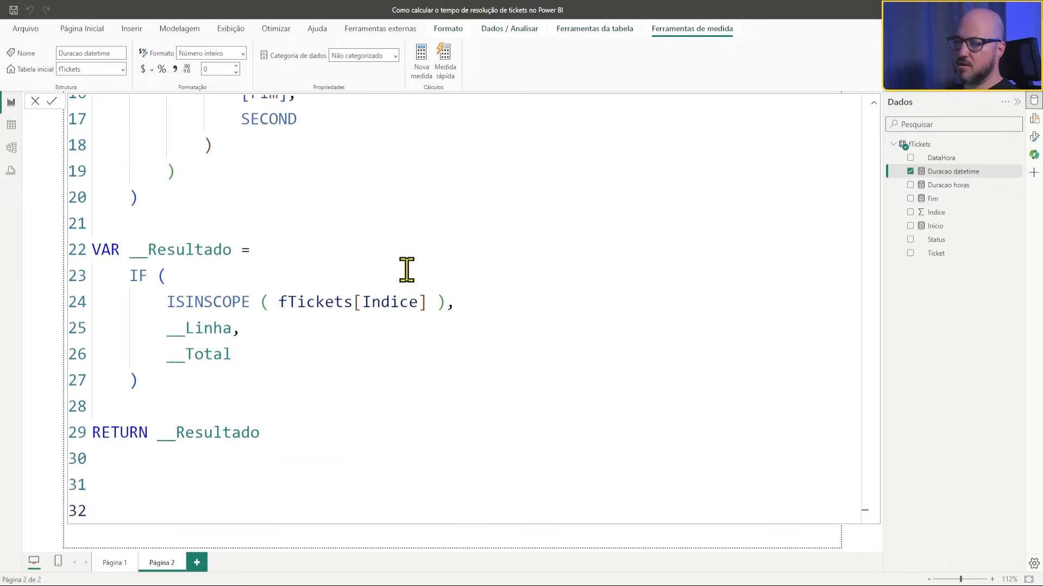
Set the format of the Duracao datetime measure to Dinâmico
{"action": "scroll", "coordinate": [334, 267], "scroll_direction": "up", "scroll_amount": 3}
{"action": "scroll", "coordinate": [334, 267], "scroll_direction": "up", "scroll_amount": 3}
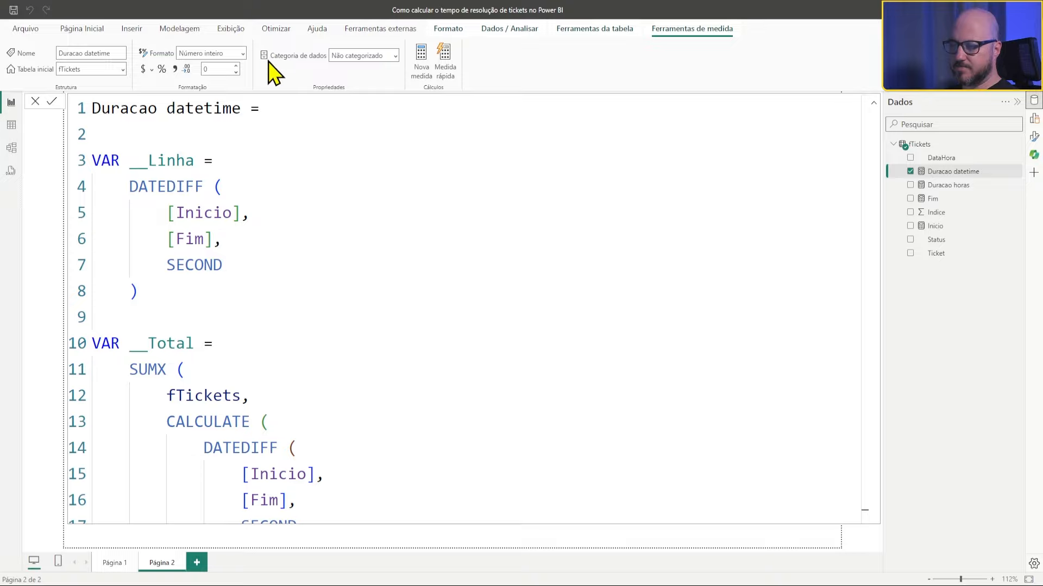
{"action": "left_click", "coordinate": [242, 53]}
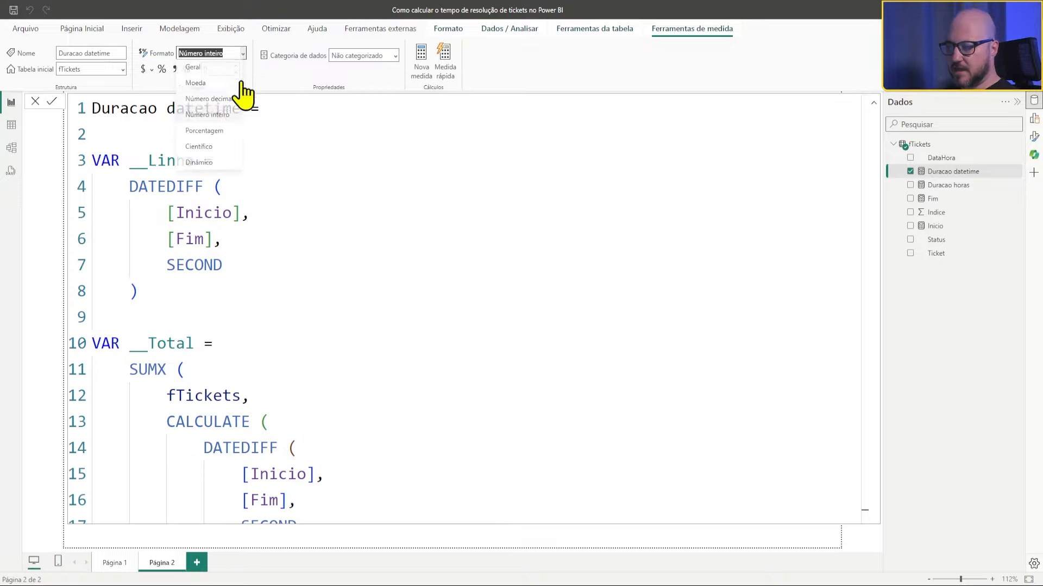
{"action": "left_click", "coordinate": [209, 165]}
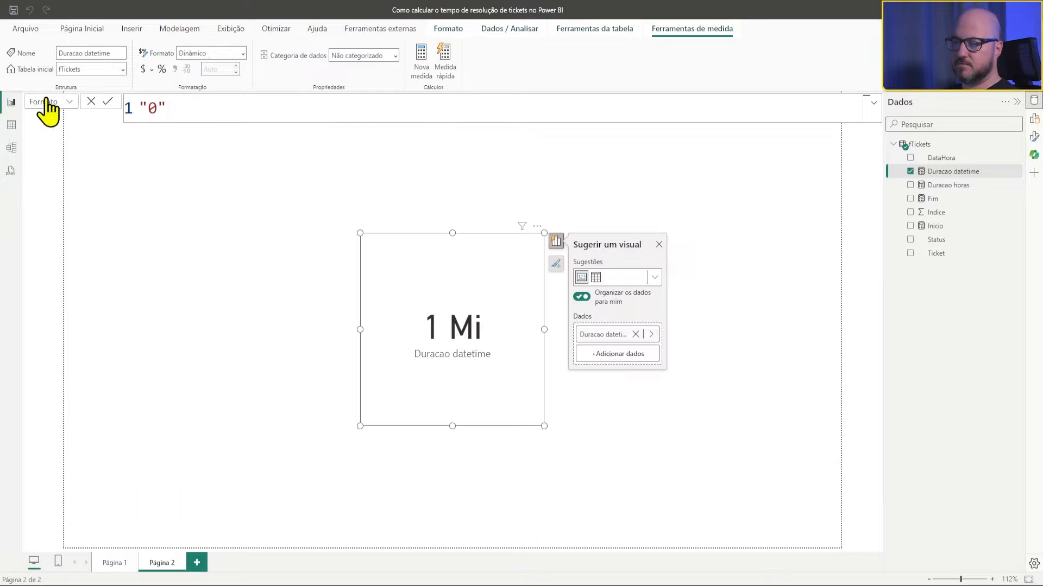
Replace the "0" format expression with the copied block, removing its leading blank lines and the --01:30:30 comment
{"action": "left_click", "coordinate": [191, 111]}
{"action": "key", "text": "ctrl+a"}
{"action": "key", "text": "ctrl+v"}
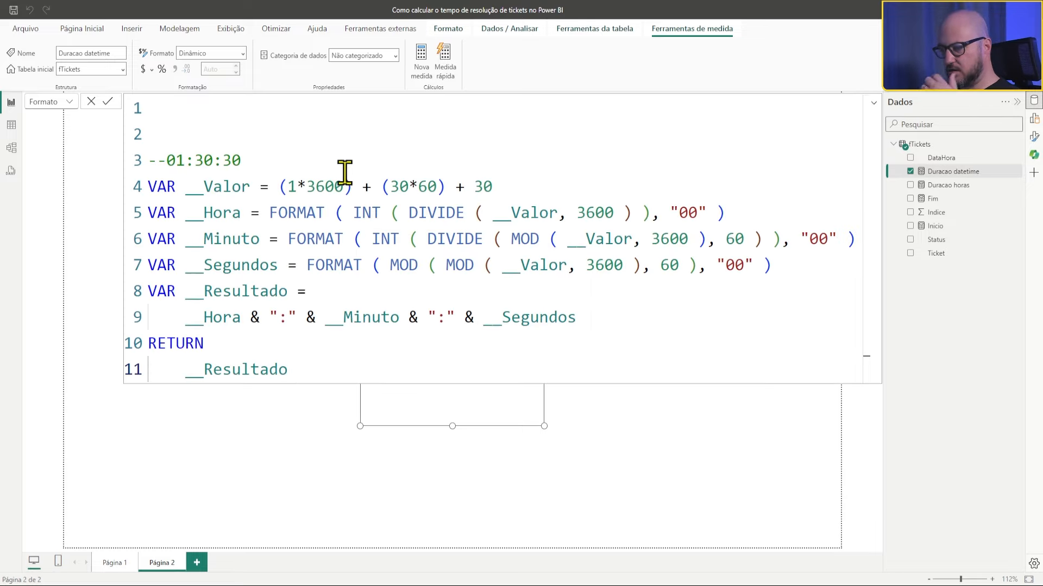
{"action": "left_click_drag", "start_coordinate": [298, 163], "coordinate": [149, 107]}
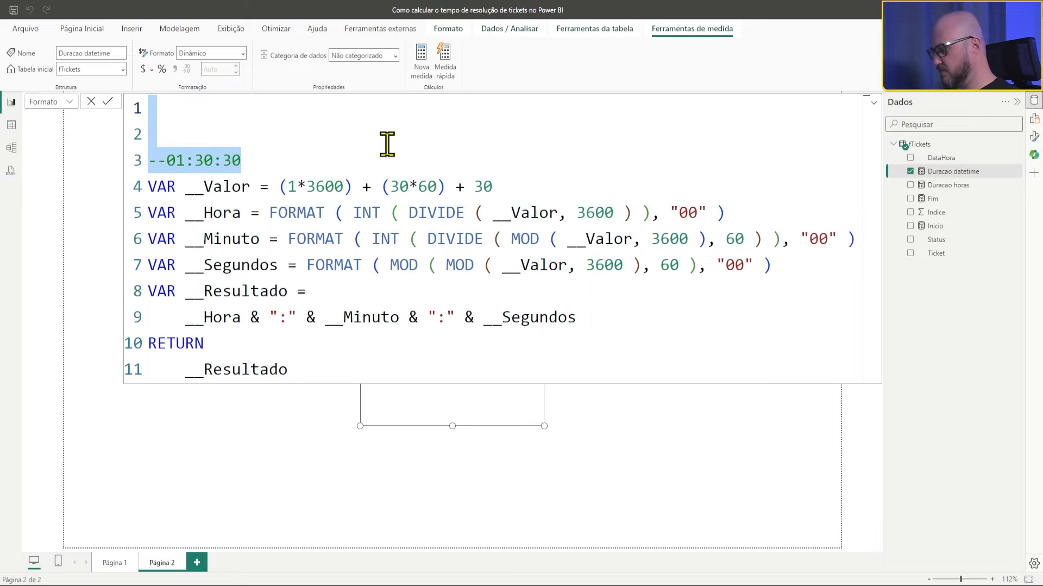
{"action": "key", "text": "Delete"}
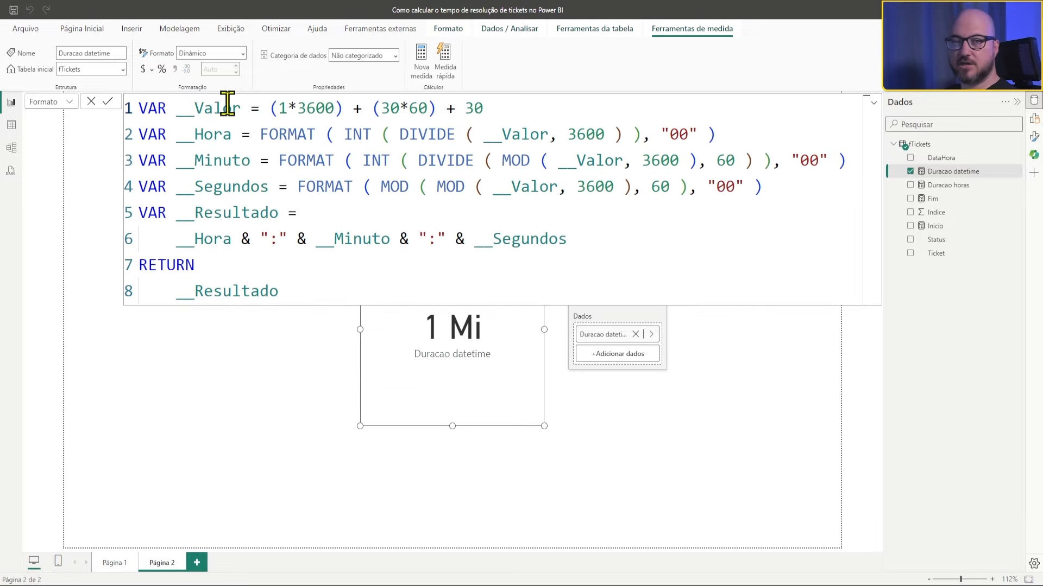
Replace the sample calculation in the format expression's __Valor variable with SELECTEDMEASURE ( )
{"action": "left_click_drag", "start_coordinate": [271, 108], "coordinate": [560, 112]}
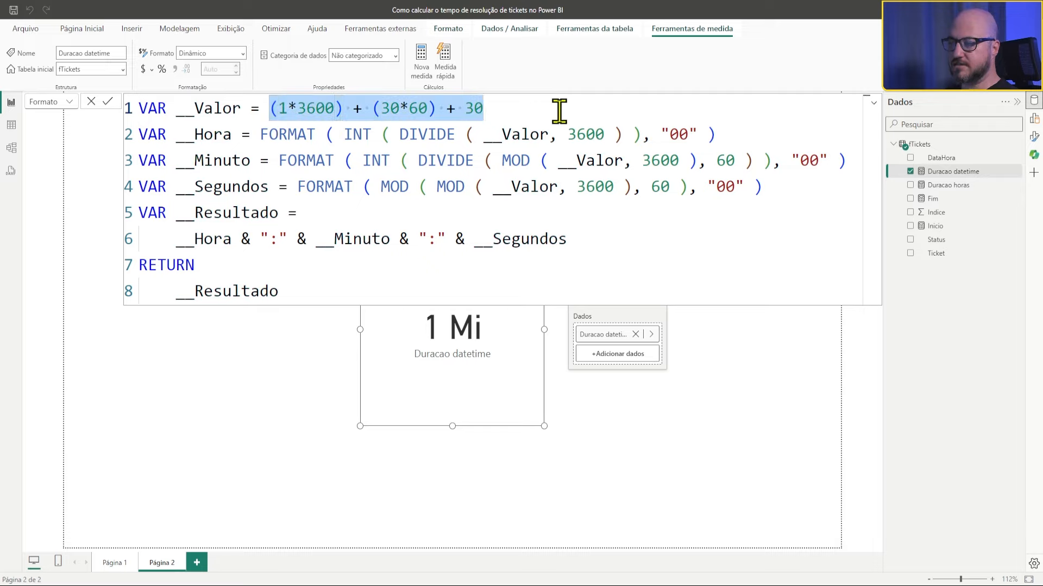
{"action": "type", "text": "SELE"}
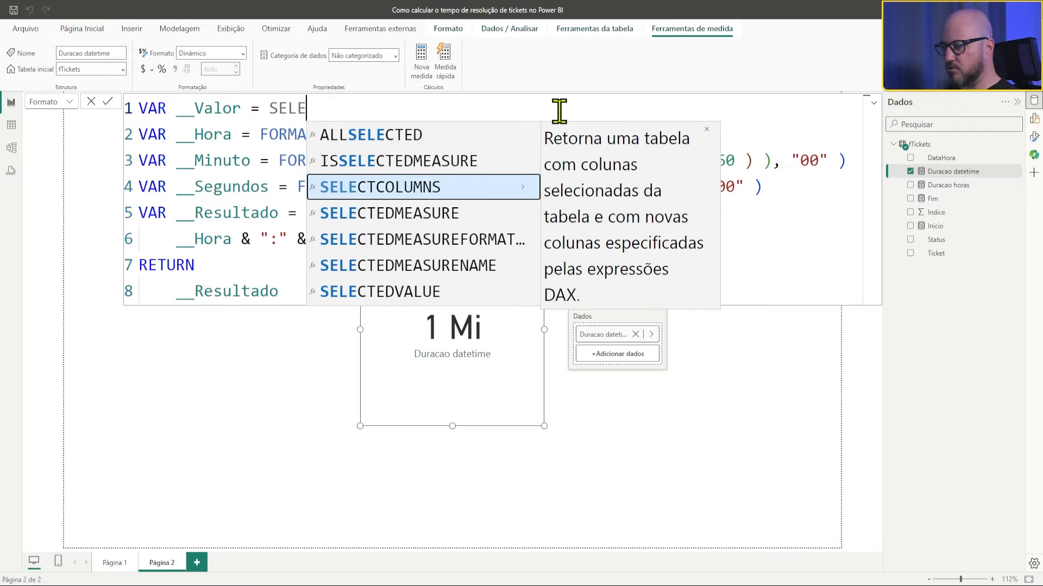
{"action": "key", "text": "Down"}
{"action": "key", "text": "Tab"}
{"action": "key", "text": "Left"}
{"action": "key", "text": "Right"}
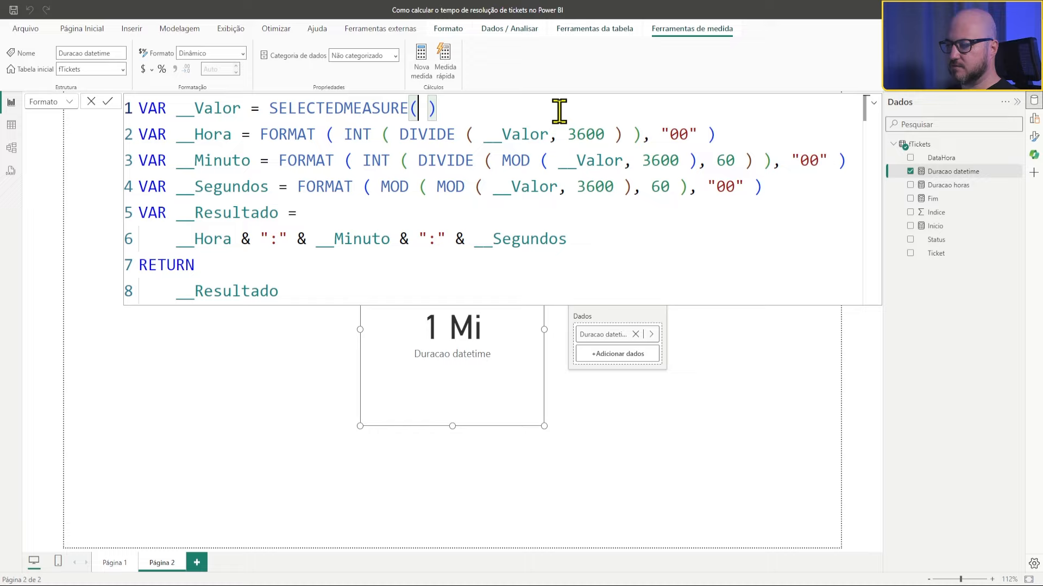
{"action": "key", "text": "Left"}
{"action": "key", "text": "End"}
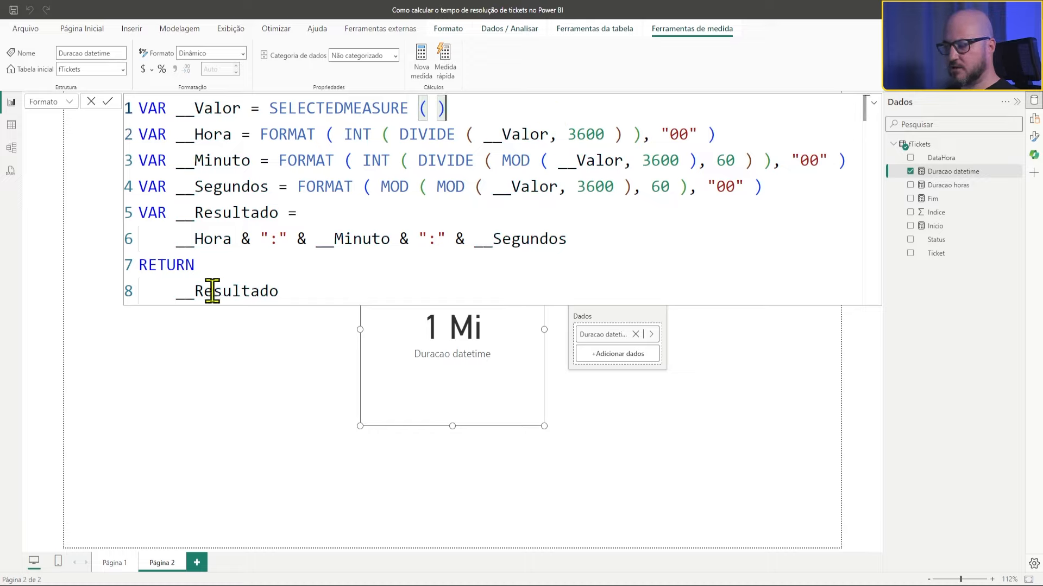
Wrap the returned value as """" & __Resultado & """", commit the format expression, and collapse the formula editor
{"action": "left_click", "coordinate": [179, 290]}
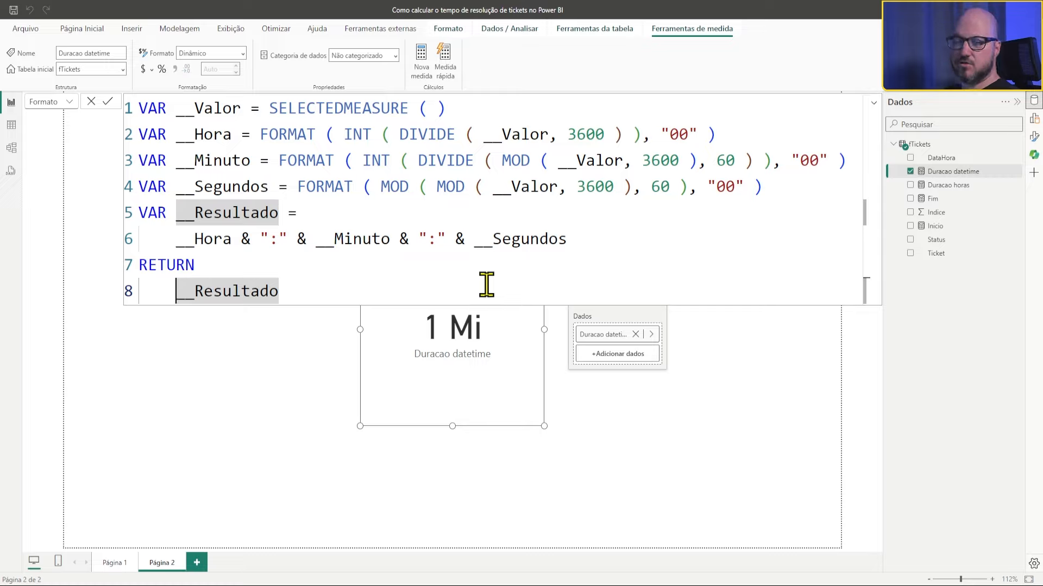
{"action": "type", "text": "\"\"\"\" "}
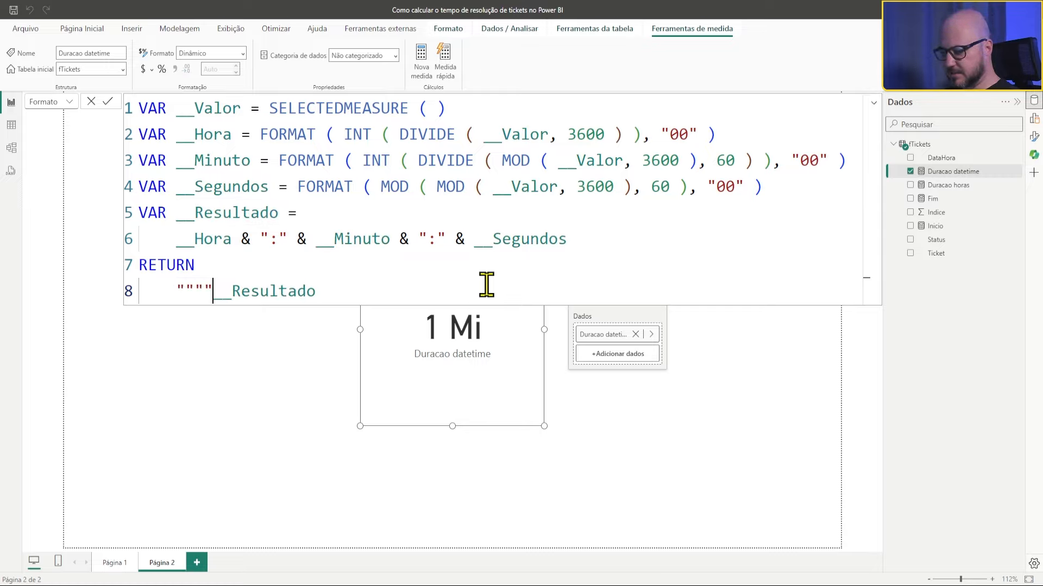
{"action": "type", "text": "&"}
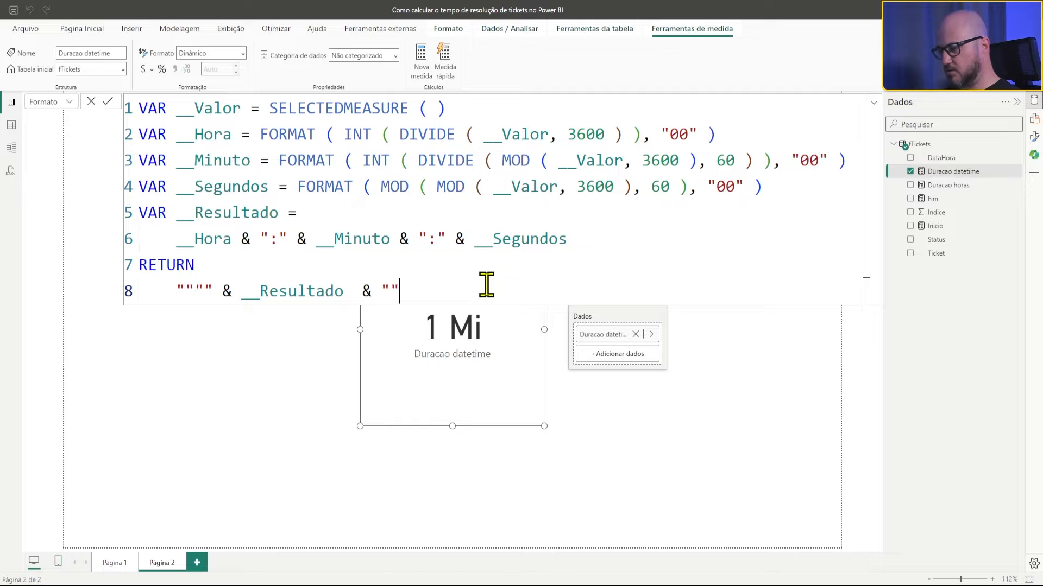
{"action": "key", "text": "Return"}
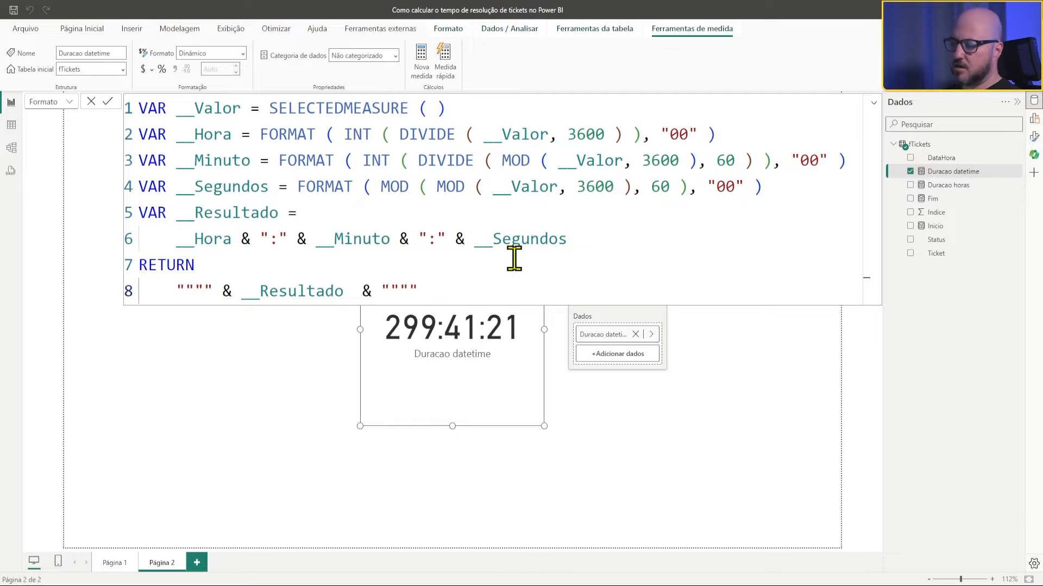
{"action": "left_click", "coordinate": [873, 103]}
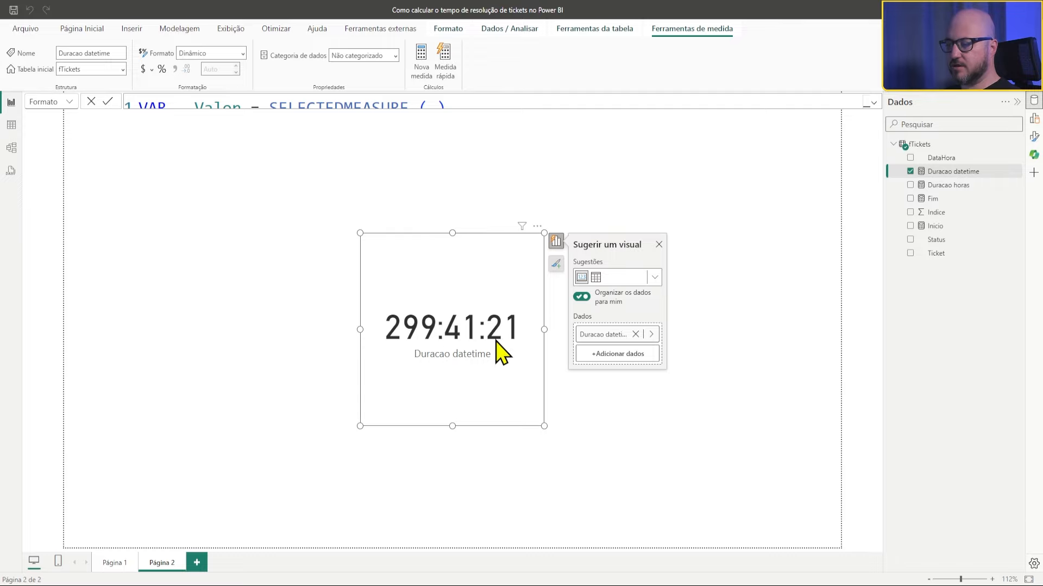
Add Duracao datetime to the ticket table on Página 1 and widen the table to fit the column, checking its rows
{"action": "left_click", "coordinate": [118, 565]}
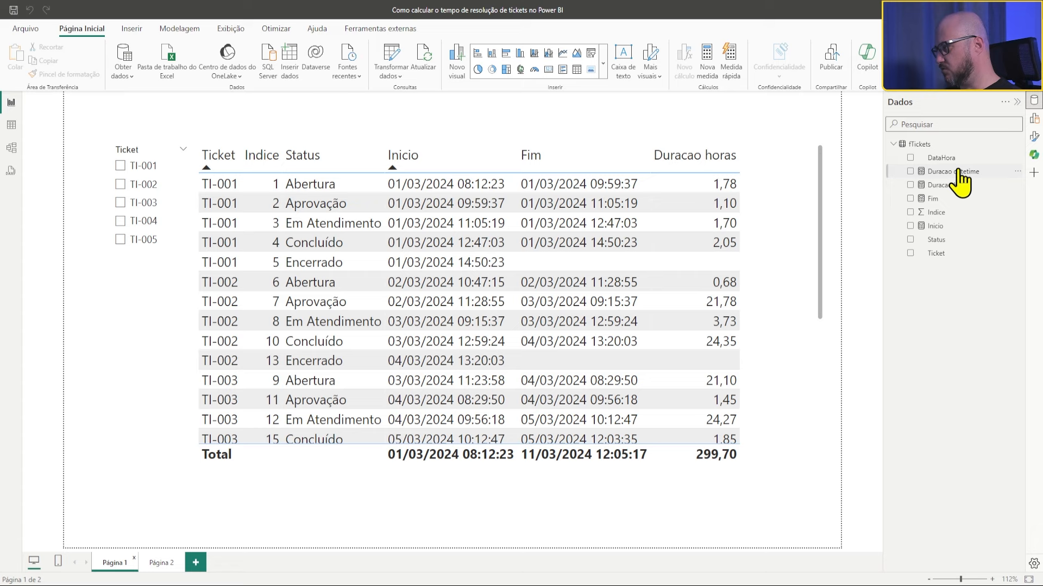
{"action": "left_click_drag", "start_coordinate": [767, 192], "coordinate": [768, 232]}
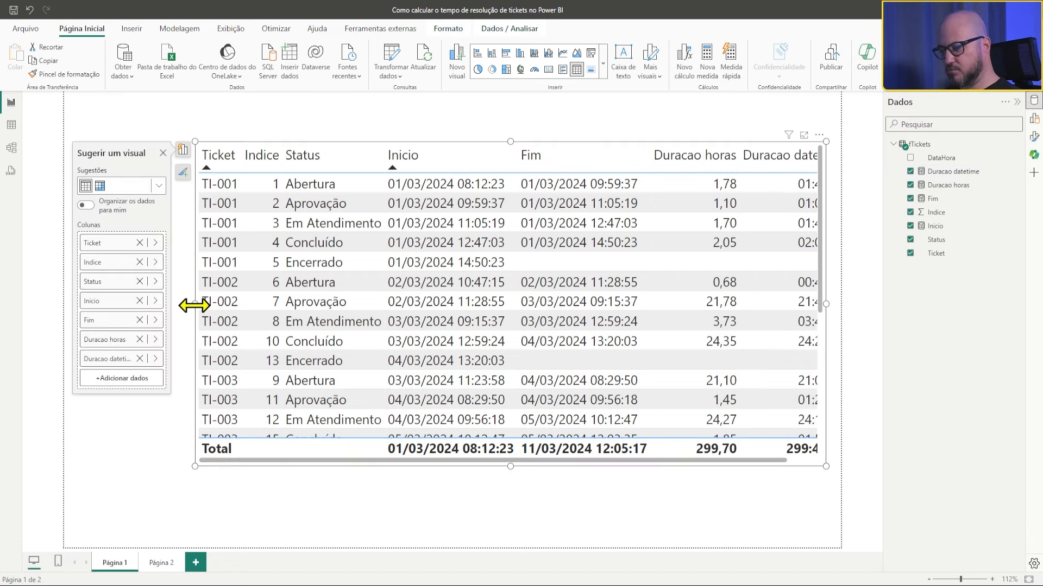
{"action": "left_click_drag", "start_coordinate": [195, 304], "coordinate": [161, 312]}
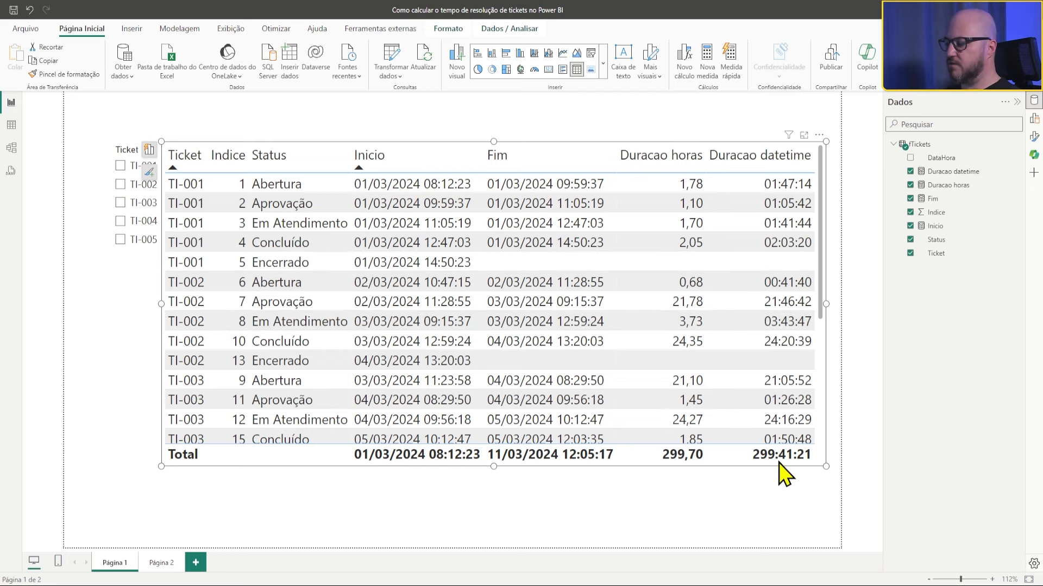
{"action": "scroll", "coordinate": [801, 394], "scroll_direction": "down", "scroll_amount": 4}
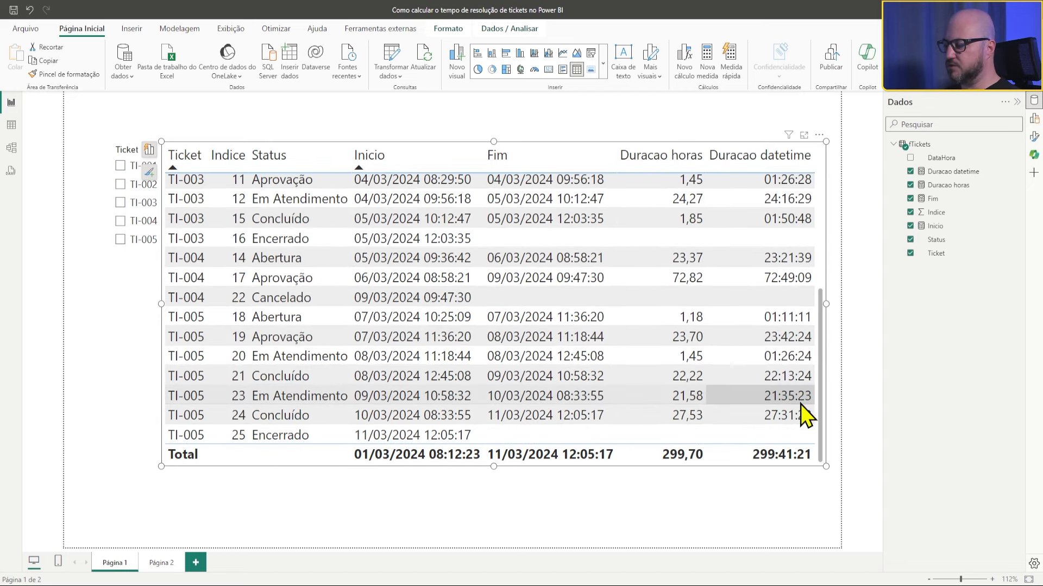
{"action": "scroll", "coordinate": [801, 403], "scroll_direction": "up", "scroll_amount": 4}
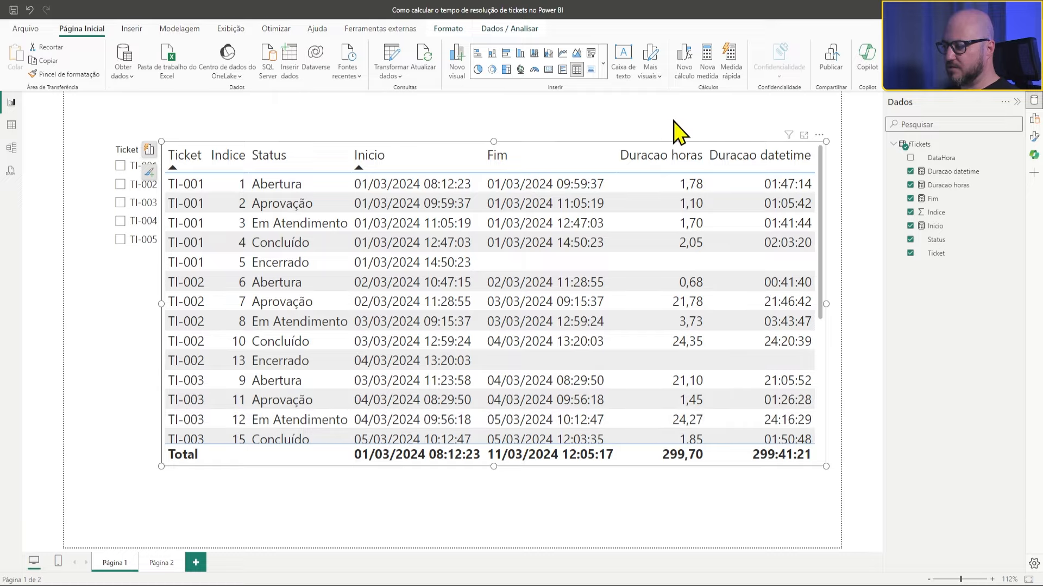
{"action": "left_click", "coordinate": [682, 132]}
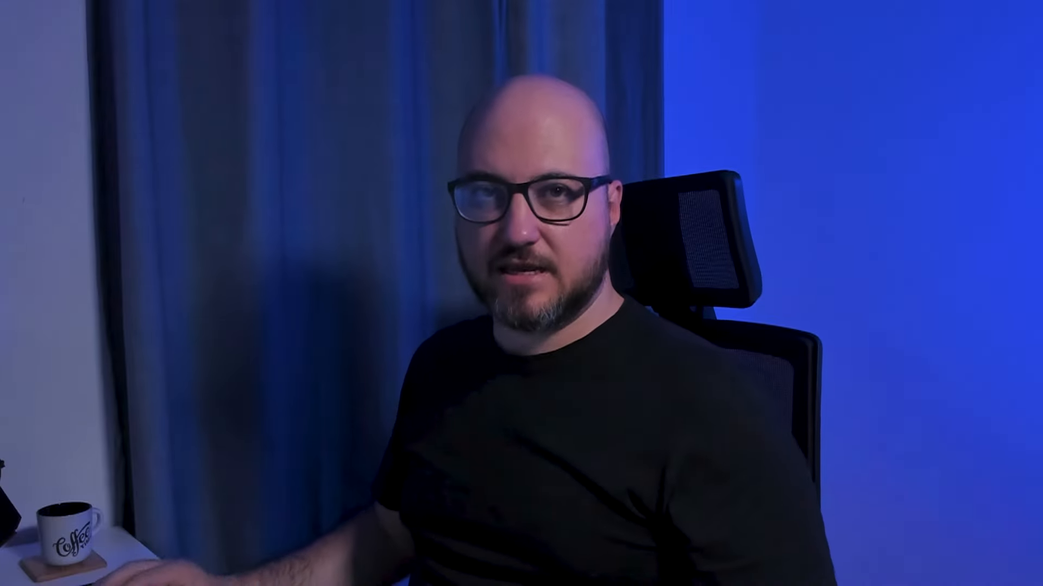